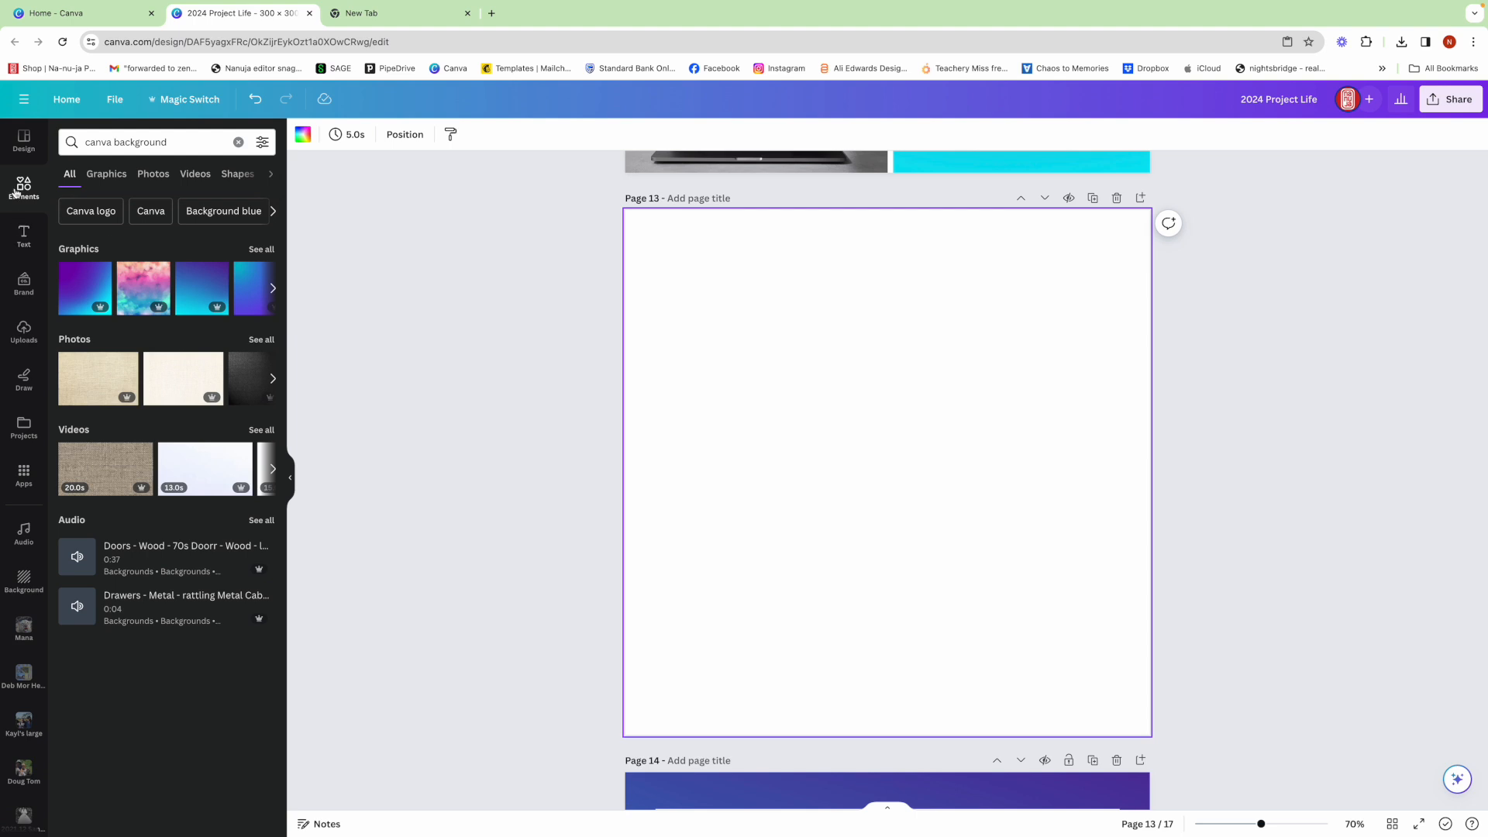
- Search the elements for "GRids" and add the grid with three stacked horizontal rows to page 13
click(25, 194)
click(117, 142)
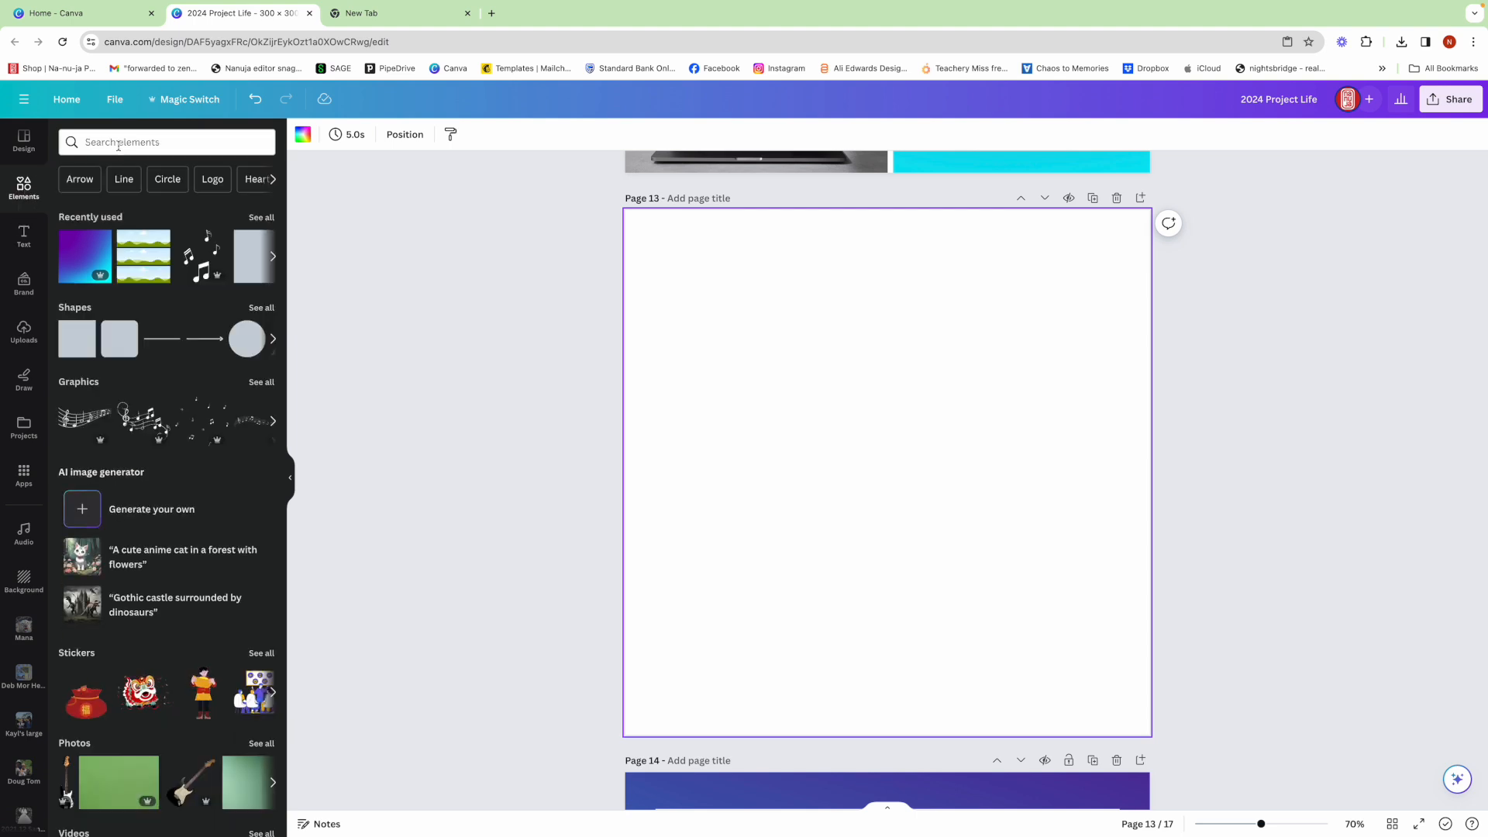
text(GR)
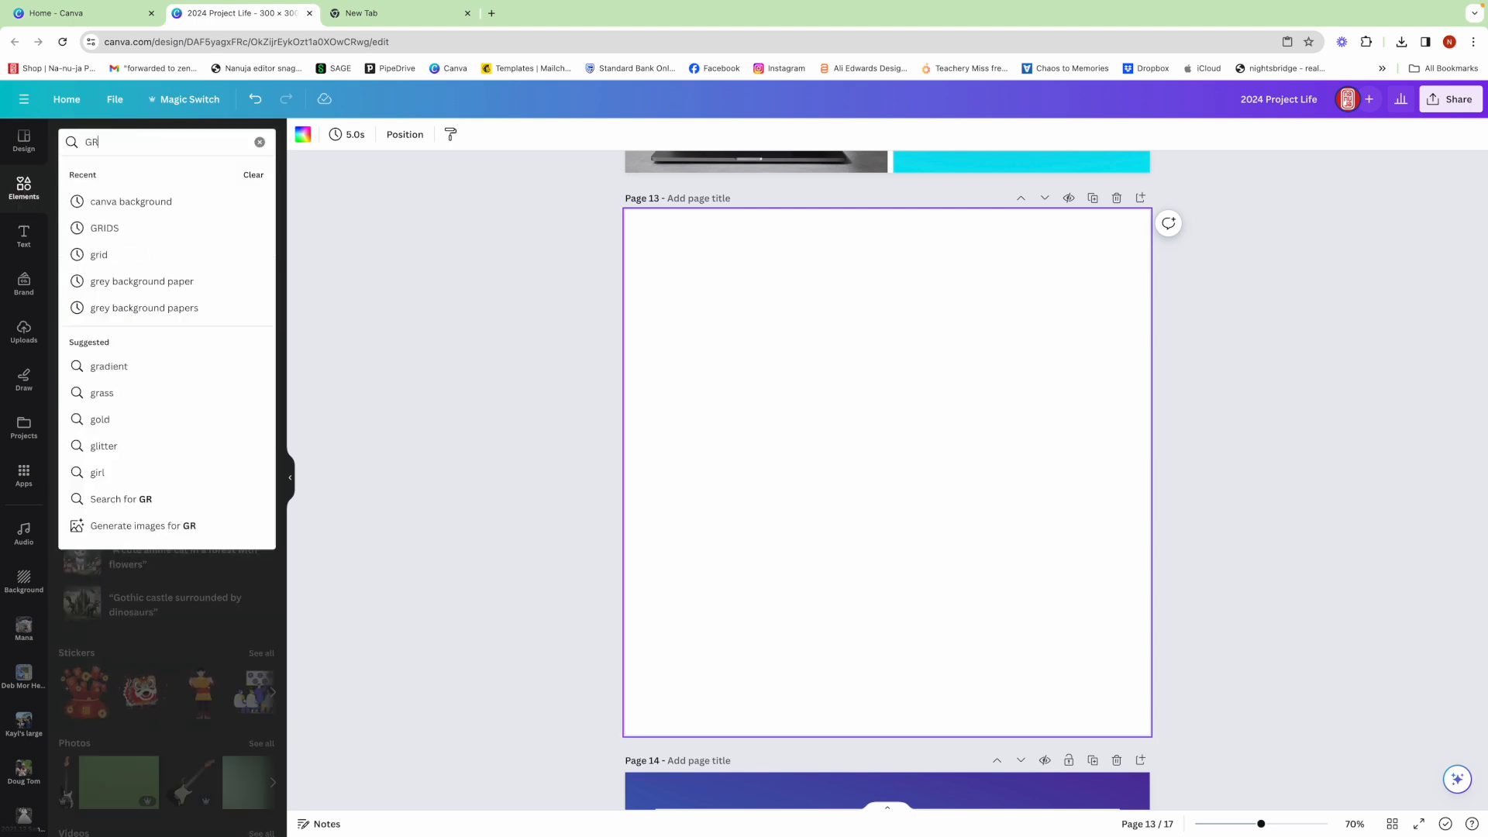
text(ids)
key(Return)
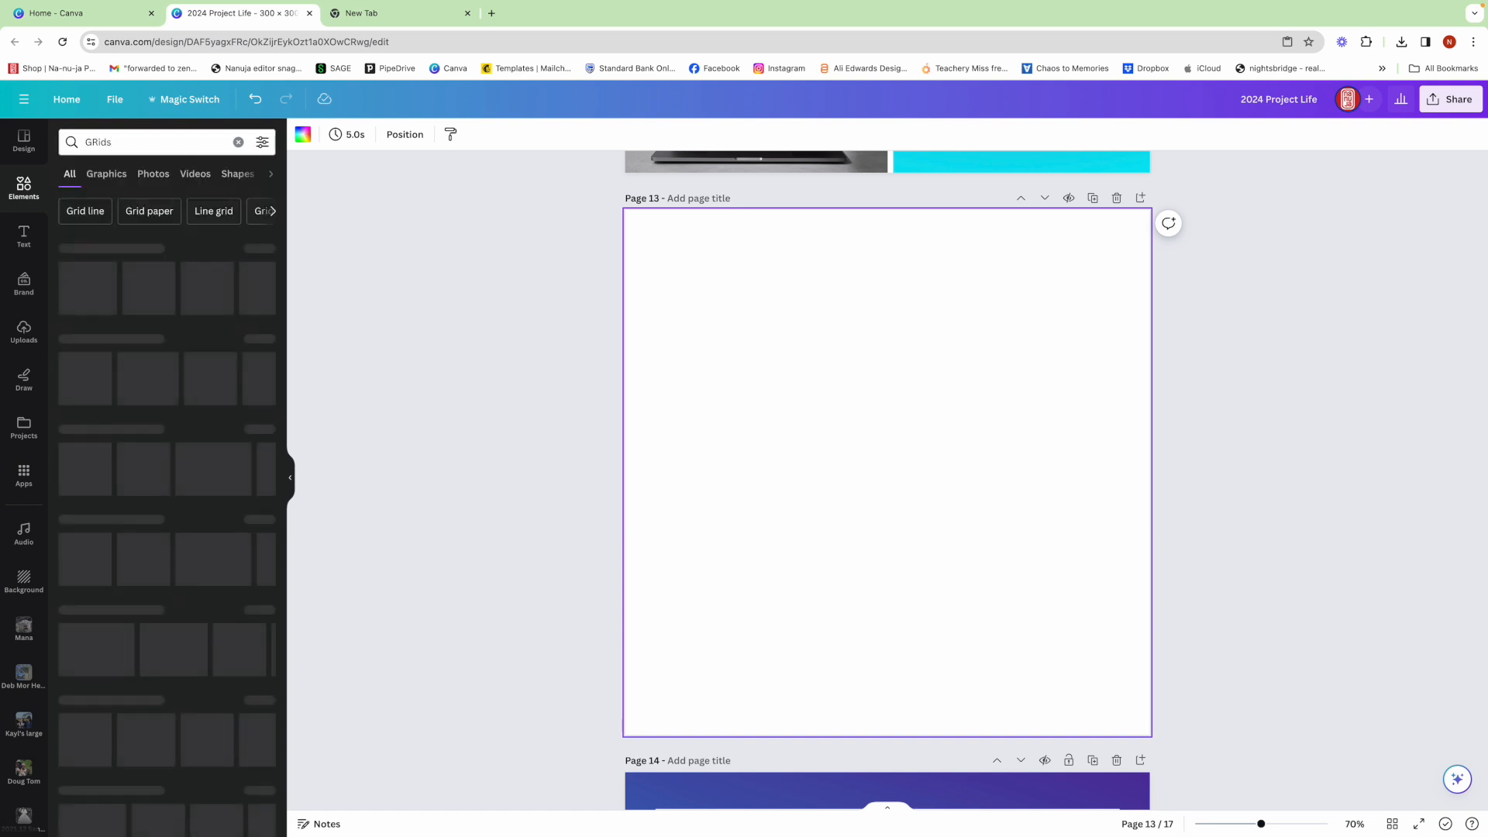
click(259, 250)
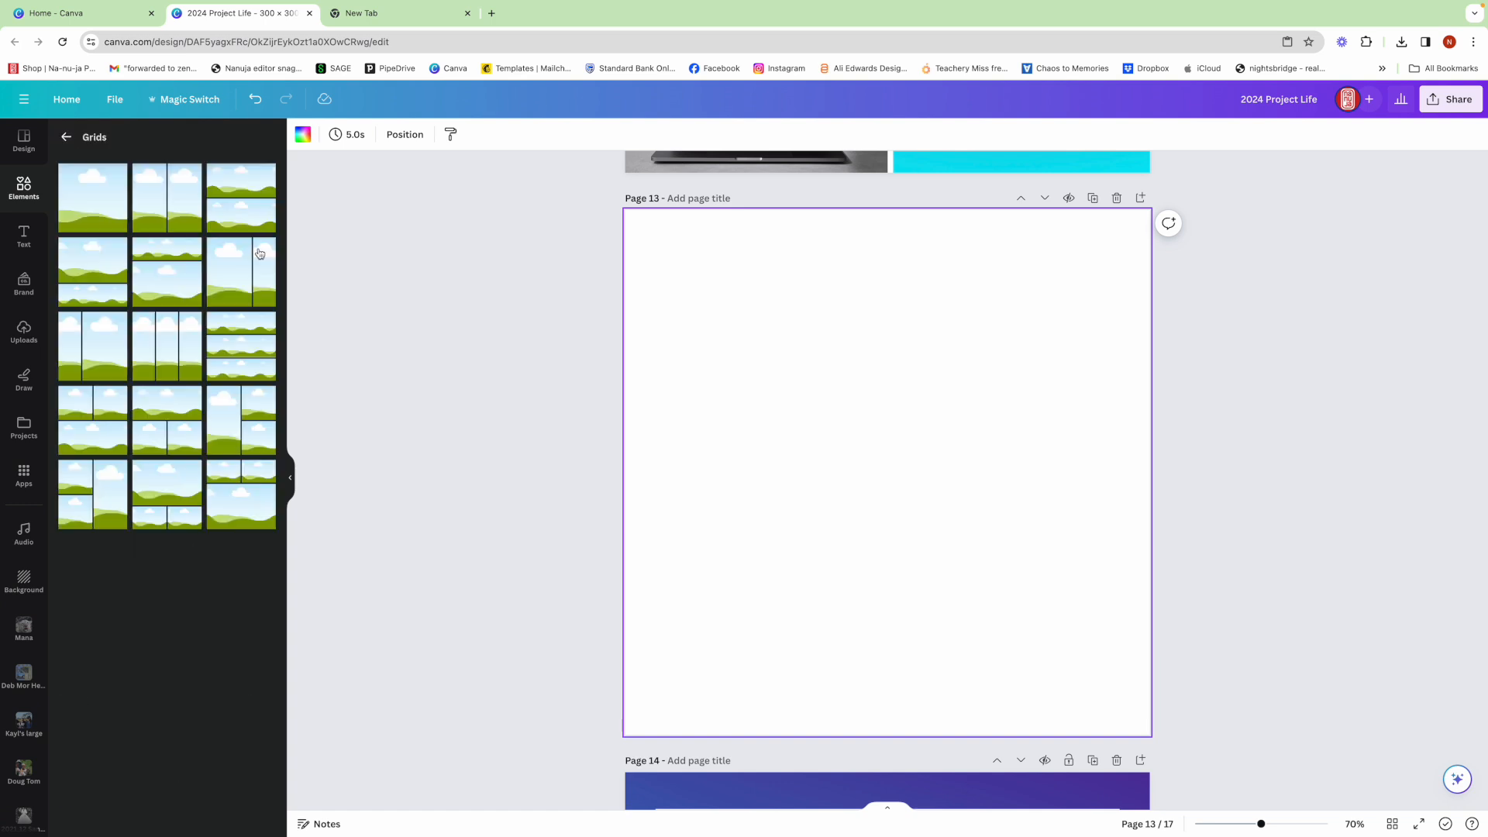
click(242, 339)
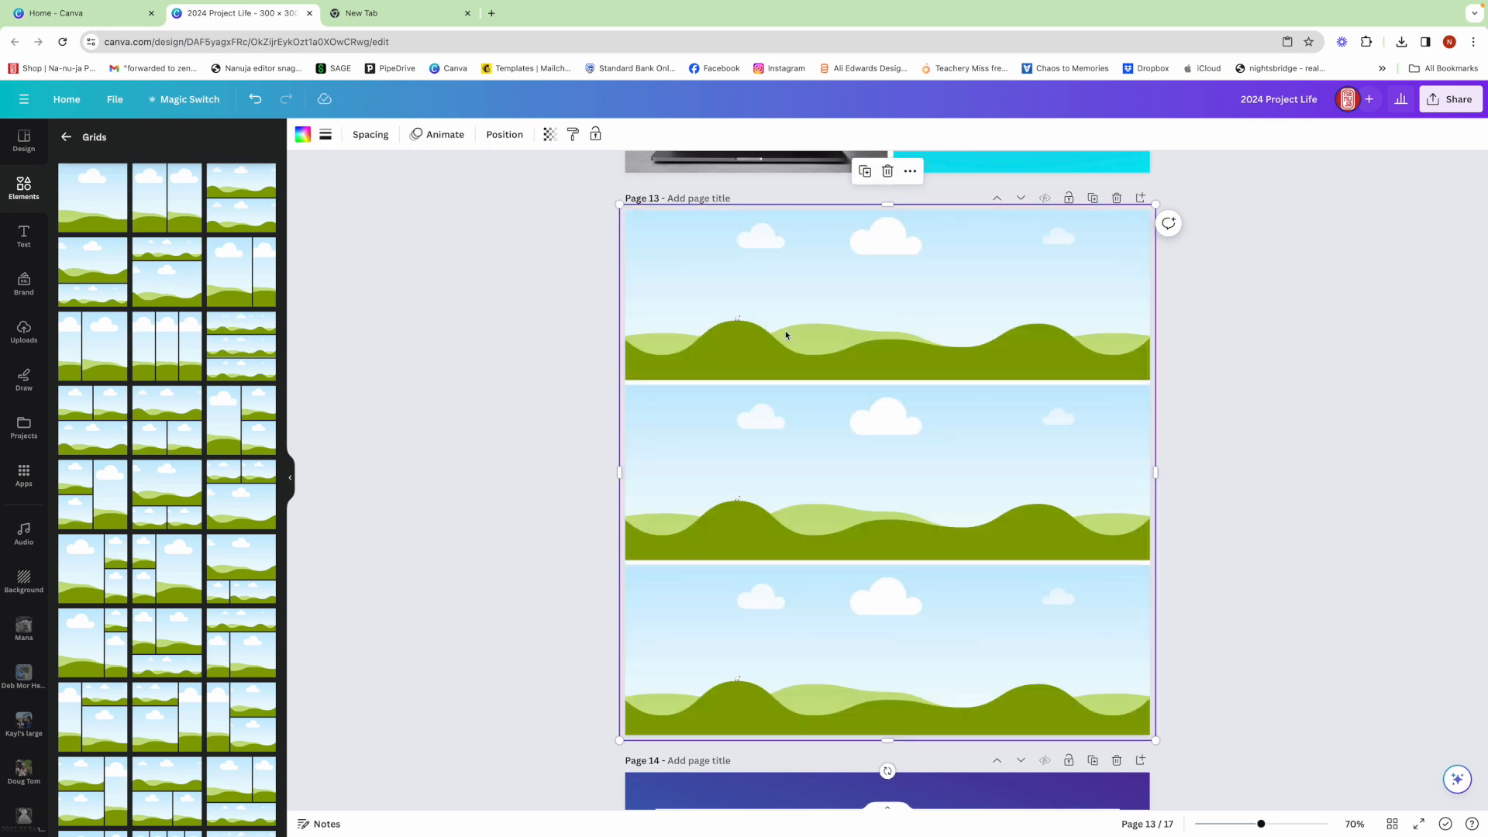
- Resize the three-row grid on page 13 so it fills only the left half of the page at full height
drag(1153, 468, 887, 461)
drag(619, 204, 622, 209)
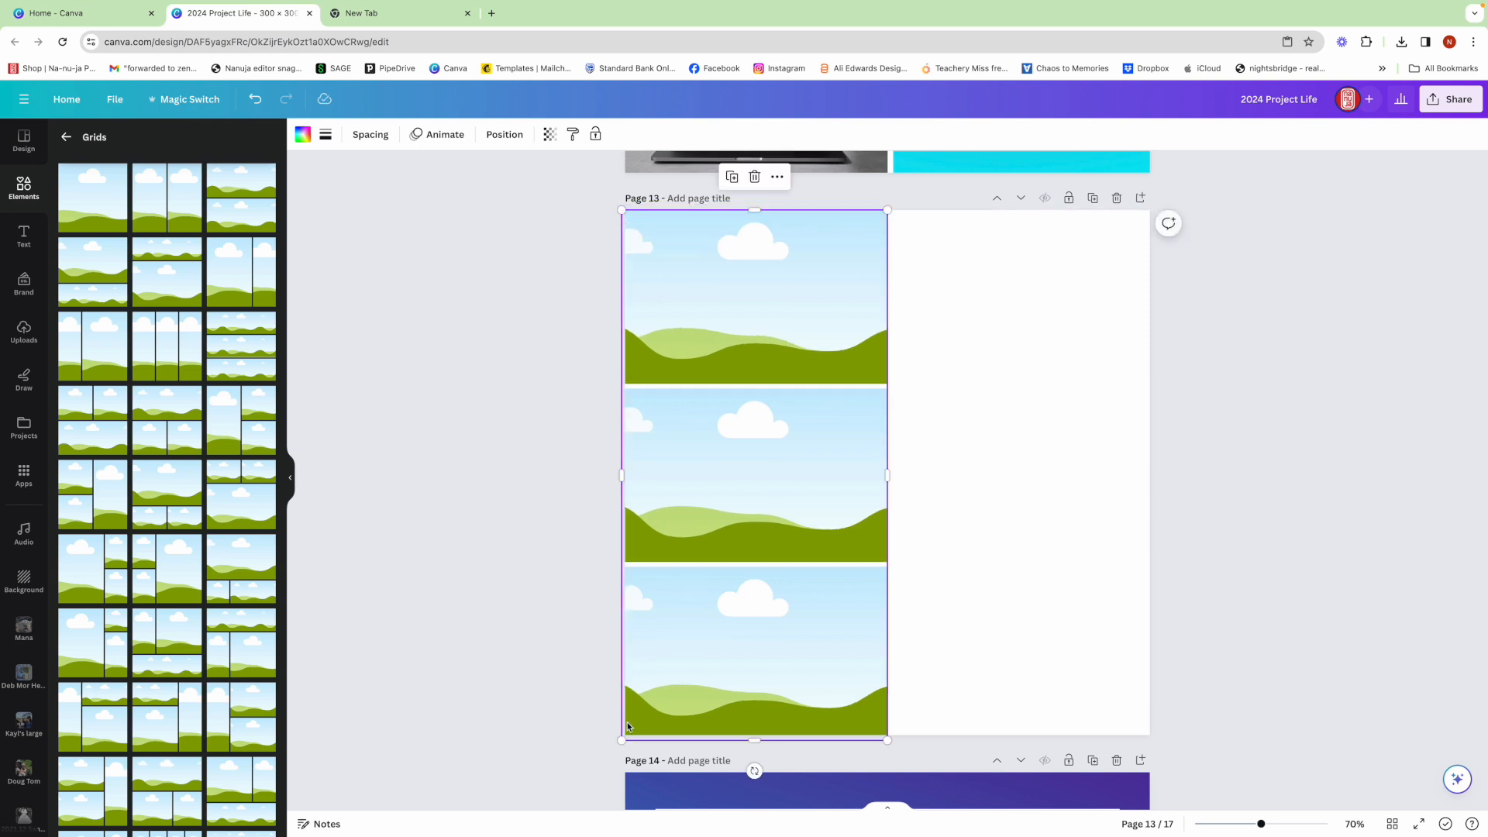
drag(622, 738, 625, 735)
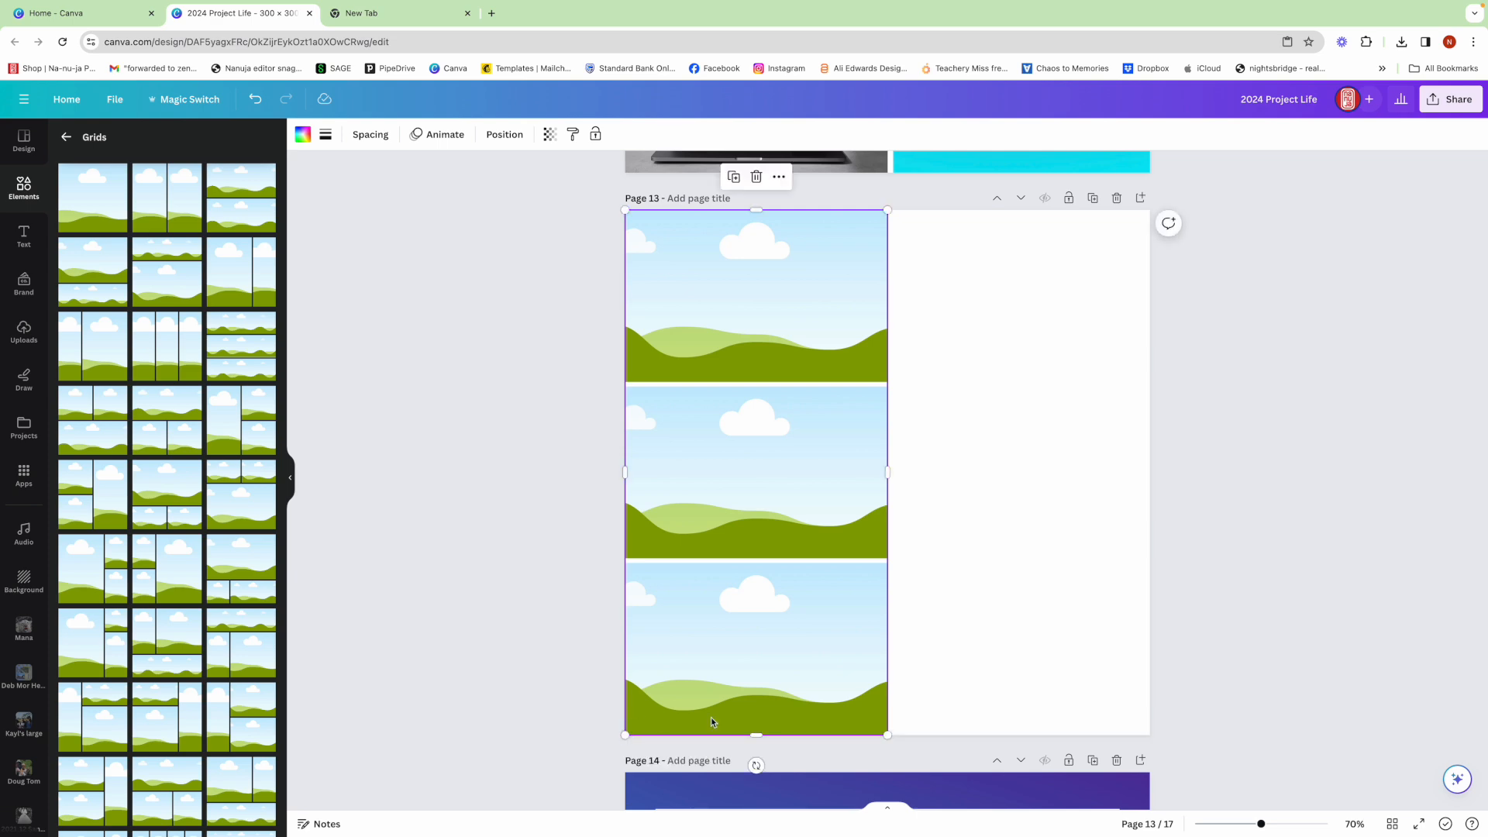
- Copy the "week 03" title, its date line and the travel-path graphic from the first photo on page 8
click(1395, 825)
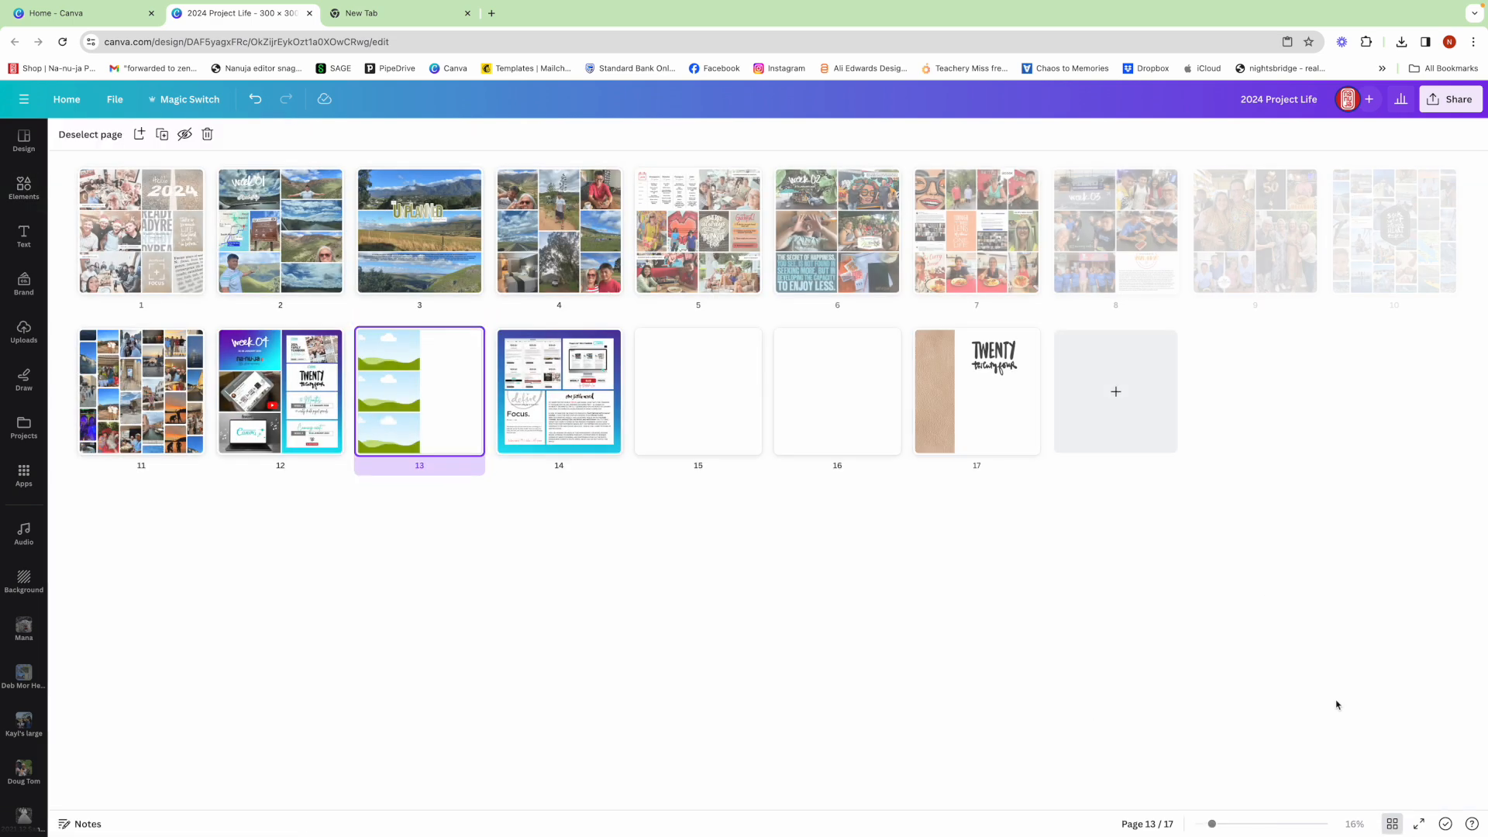
double_click(1116, 232)
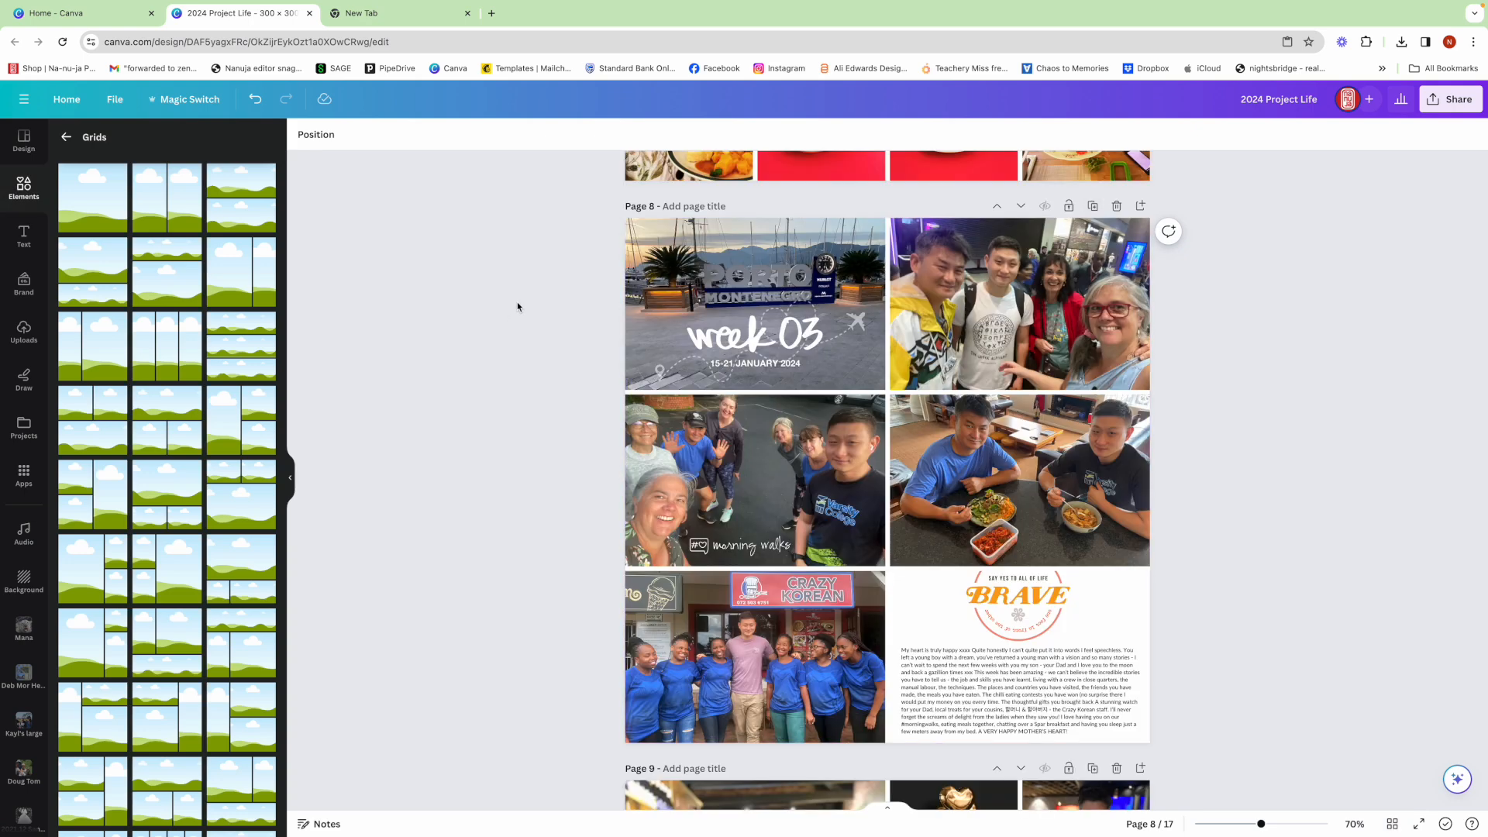
drag(576, 313, 747, 350)
right_click(747, 350)
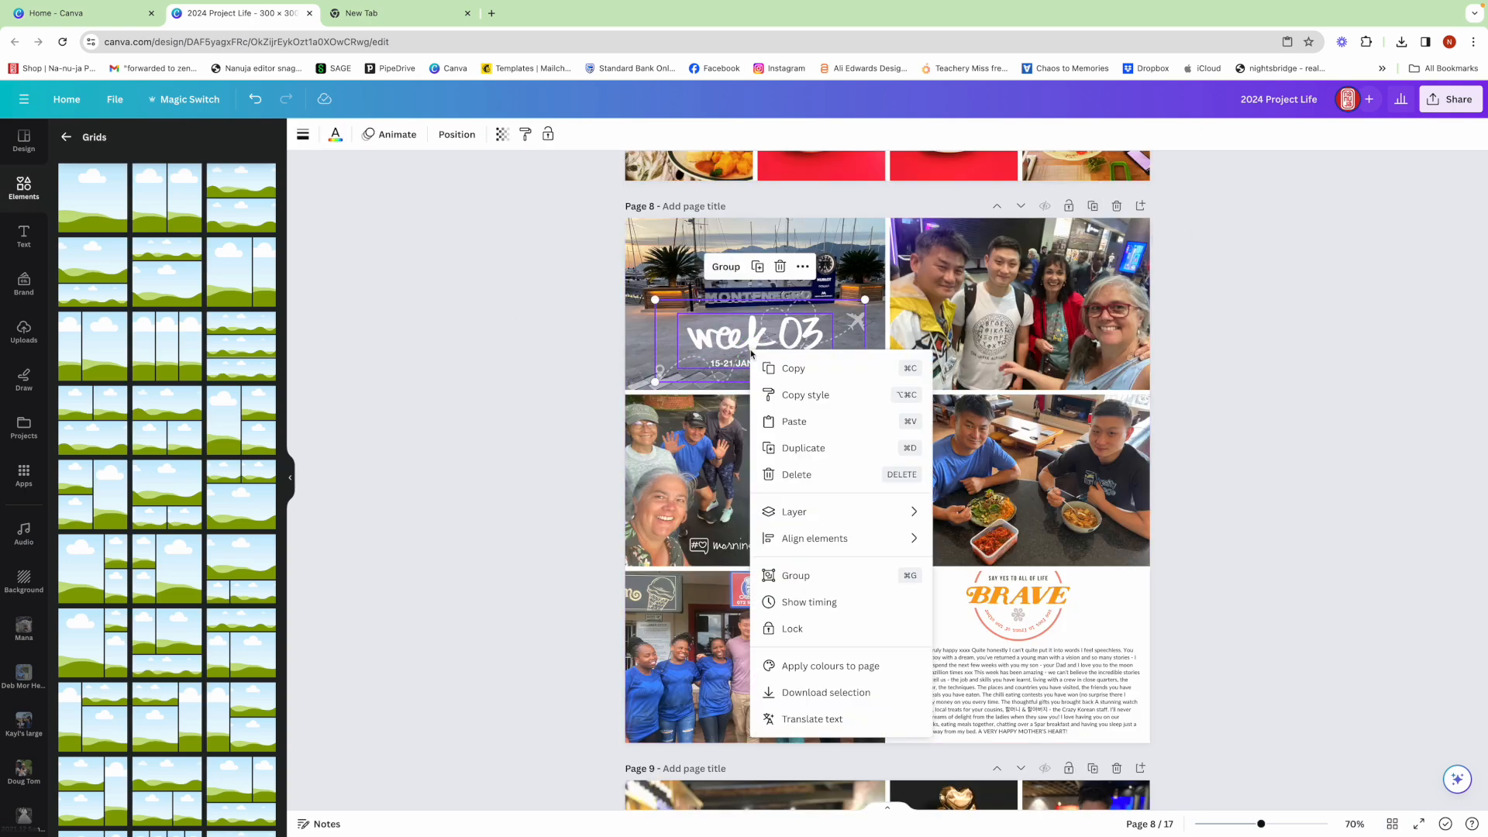
click(763, 369)
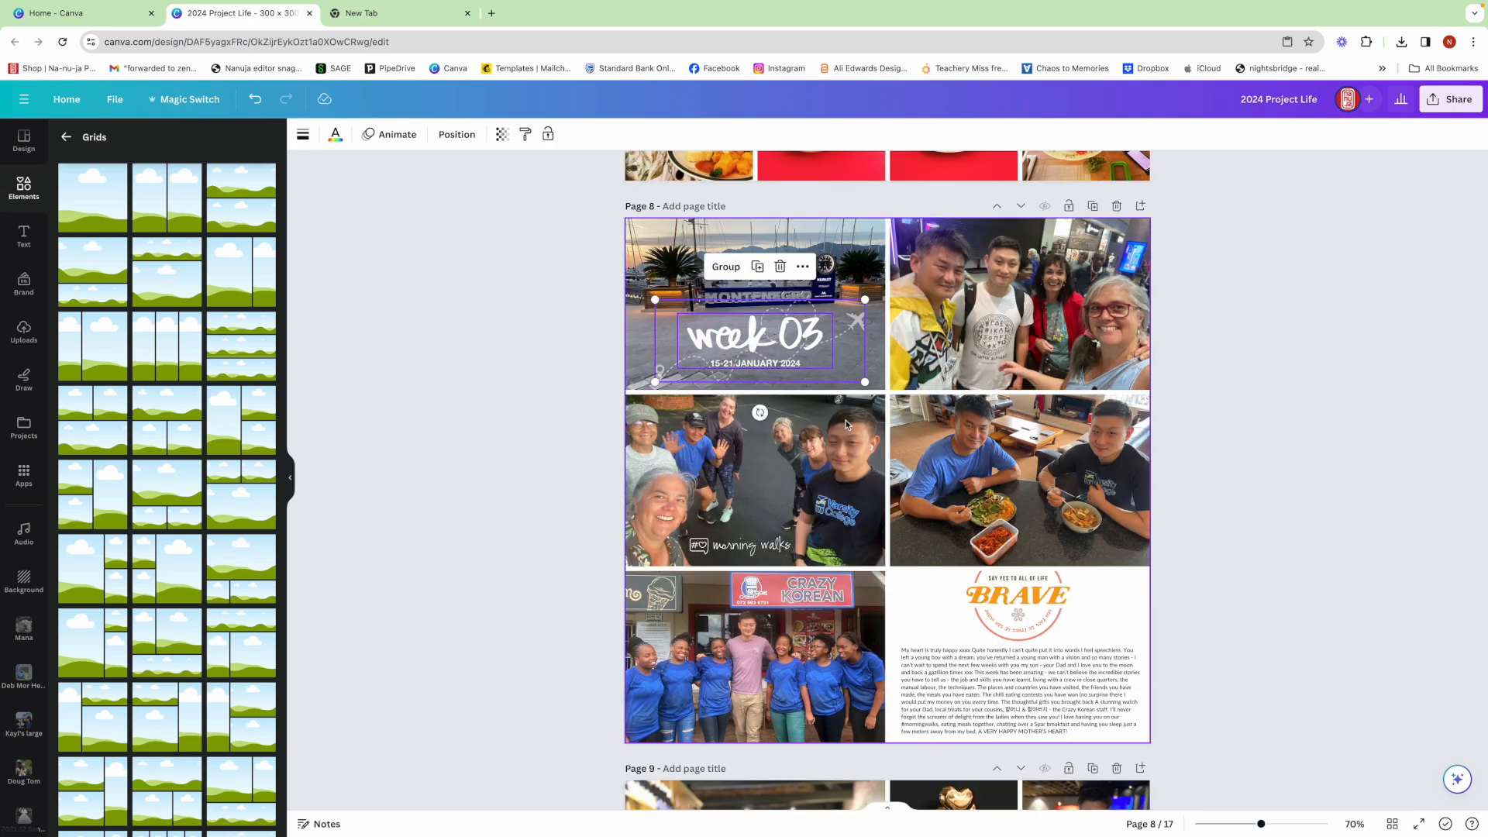
- Paste the copied title elements onto page 13 and delete the travel-path graphic from them
click(1392, 824)
double_click(419, 377)
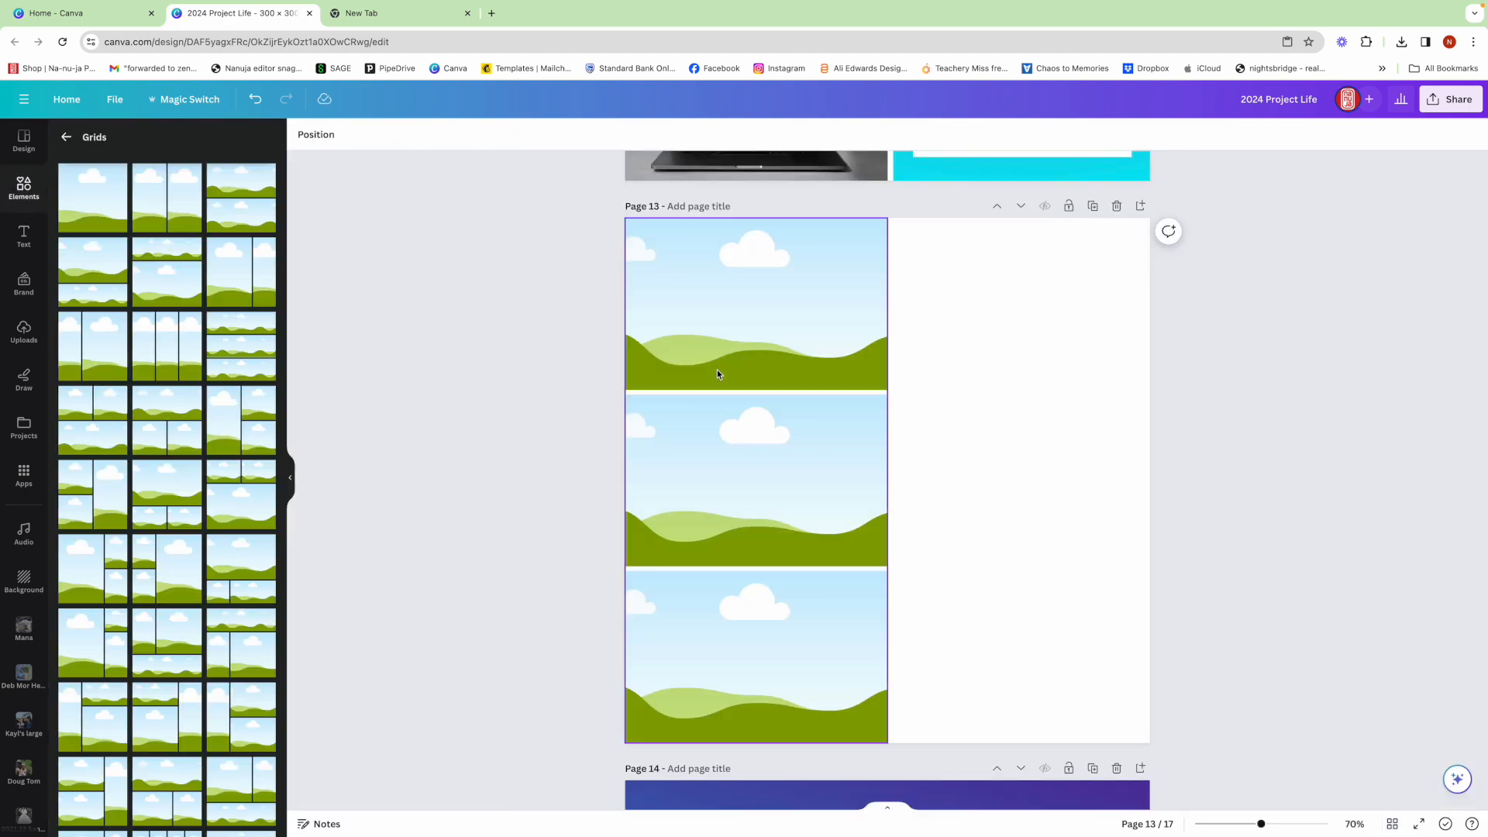
key(super+v)
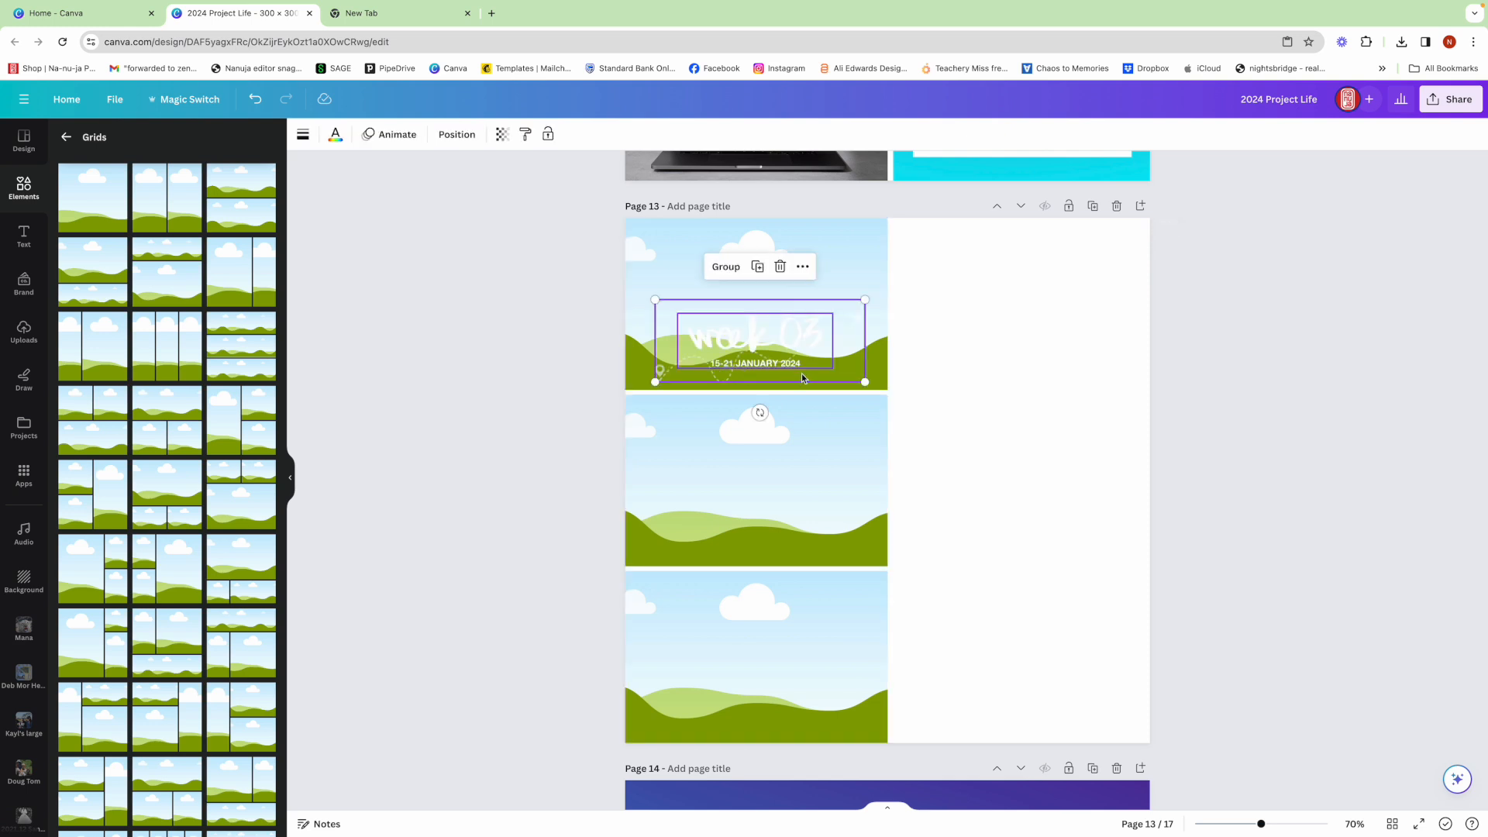
click(852, 353)
key(Escape)
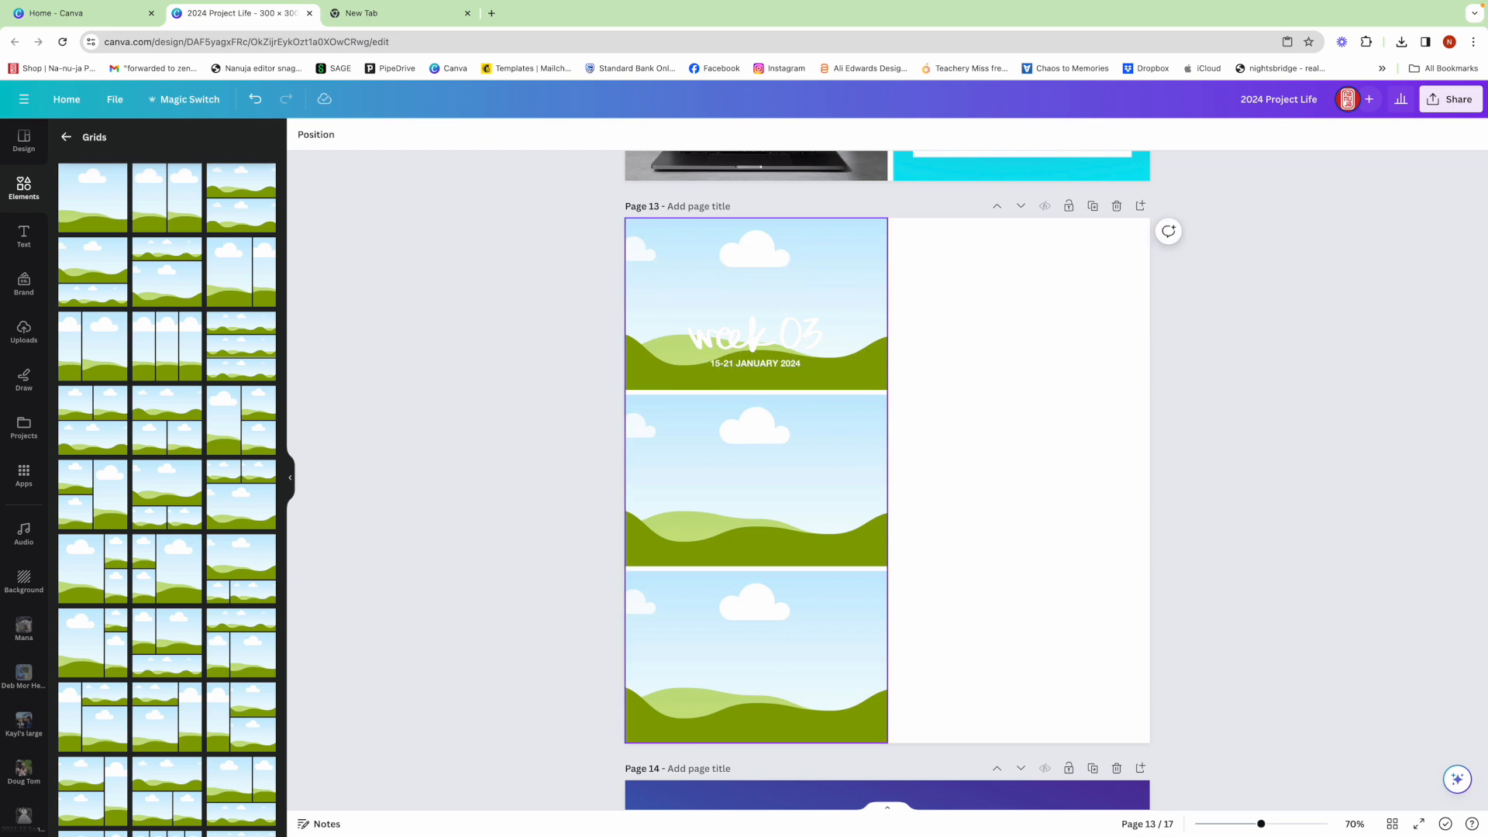
- Add the white "week 04" image from the 2024 Yearbook source folder and place it over the "week 03" title
click(24, 429)
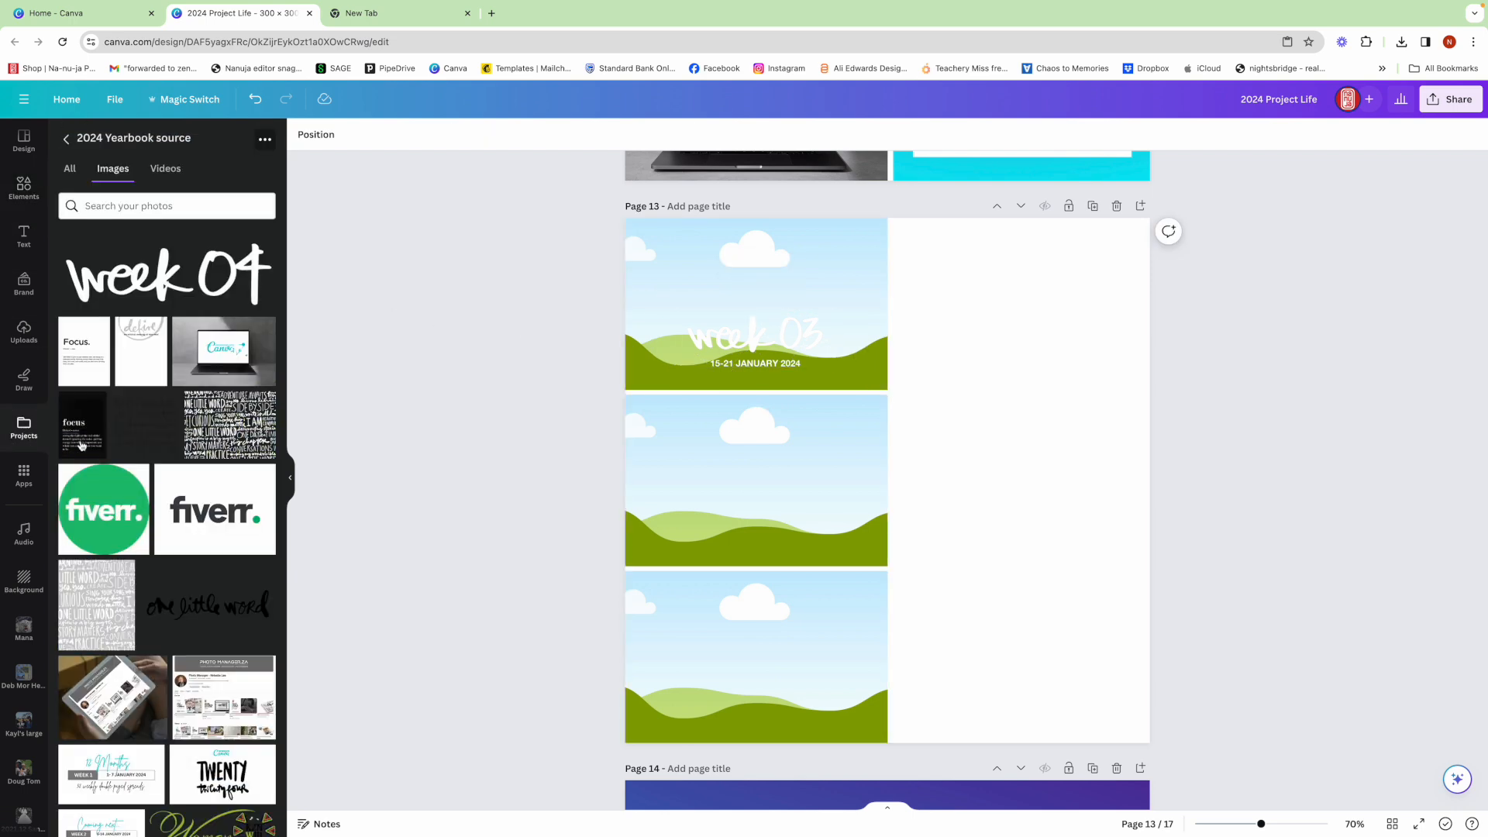
click(163, 276)
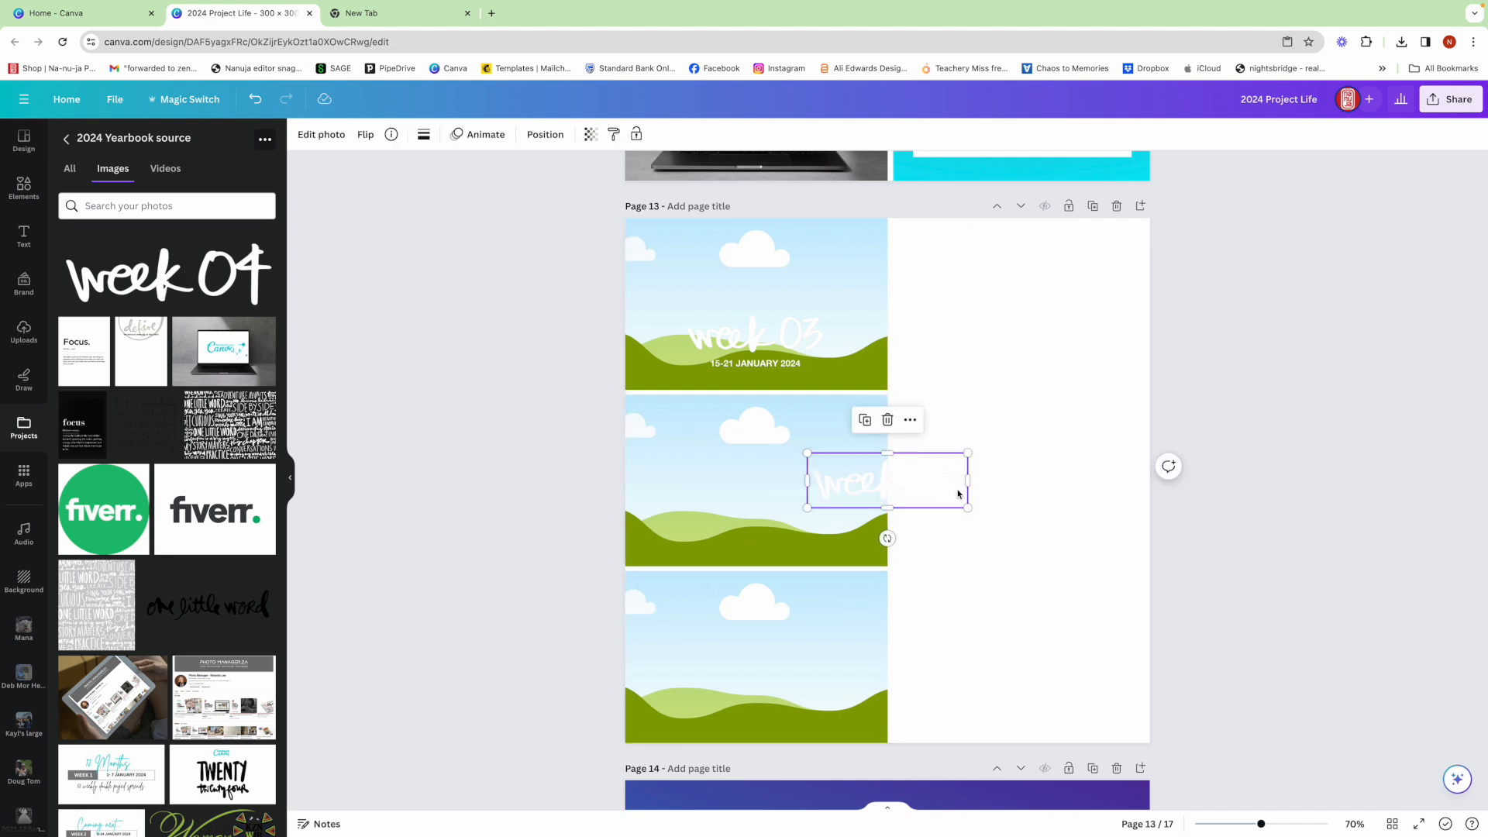
drag(950, 493, 943, 353)
key(Up)
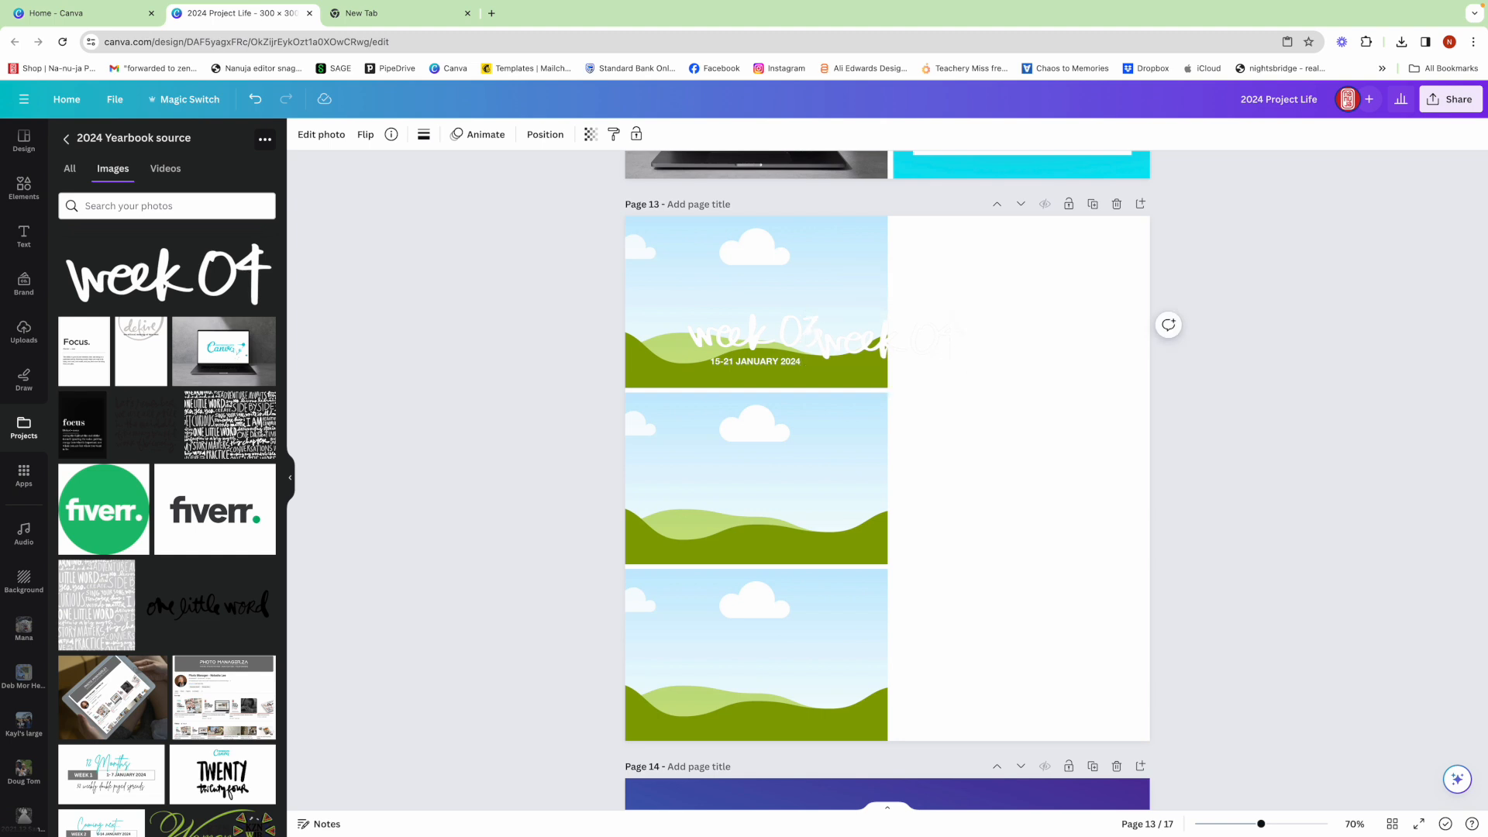
drag(903, 336, 776, 331)
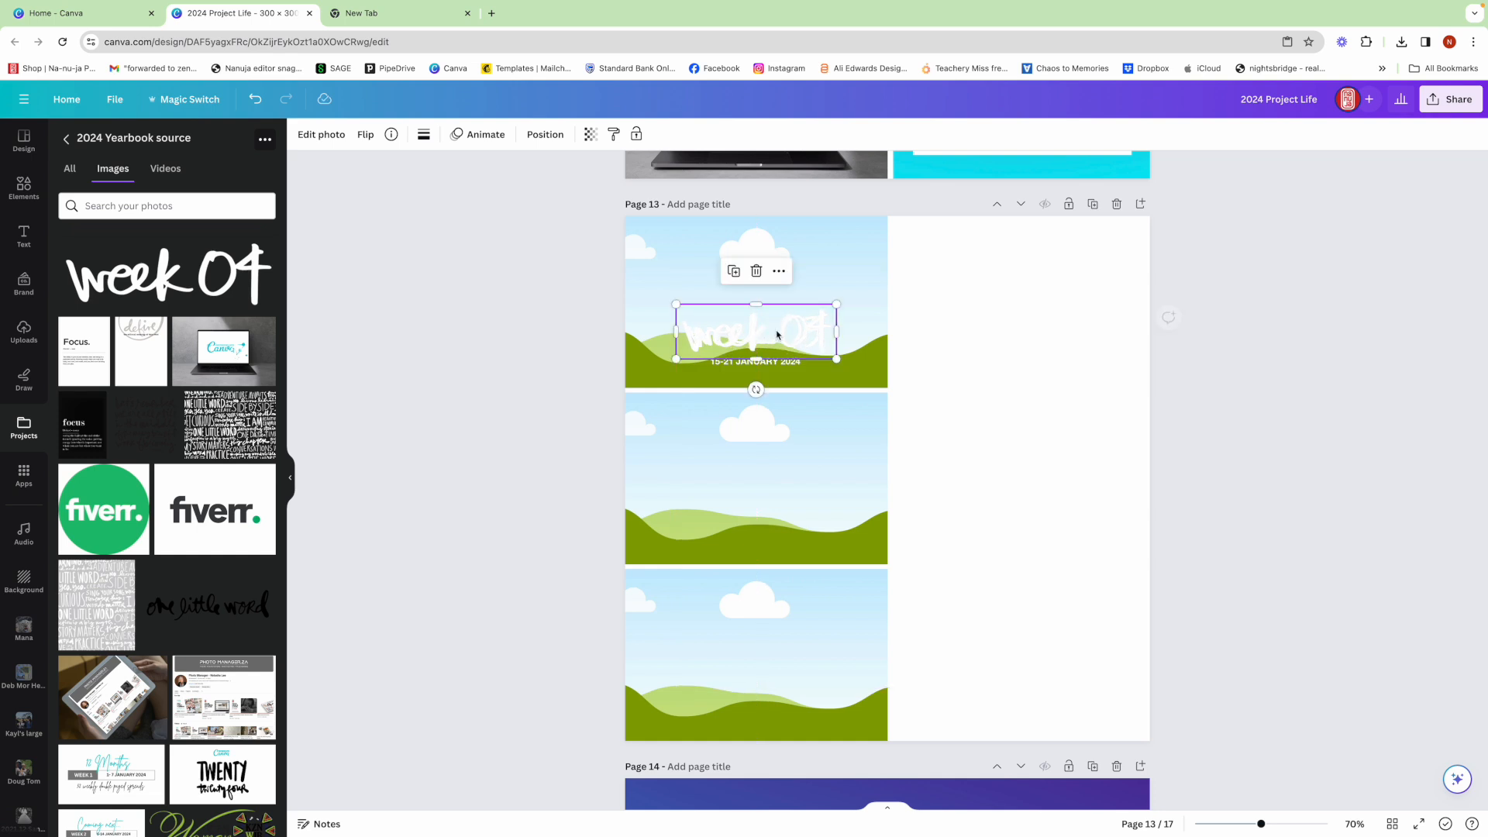
- Send the "week 04" image backward one layer and delete the "week 03" title overlapping it
right_click(776, 331)
mouse_move(824, 494)
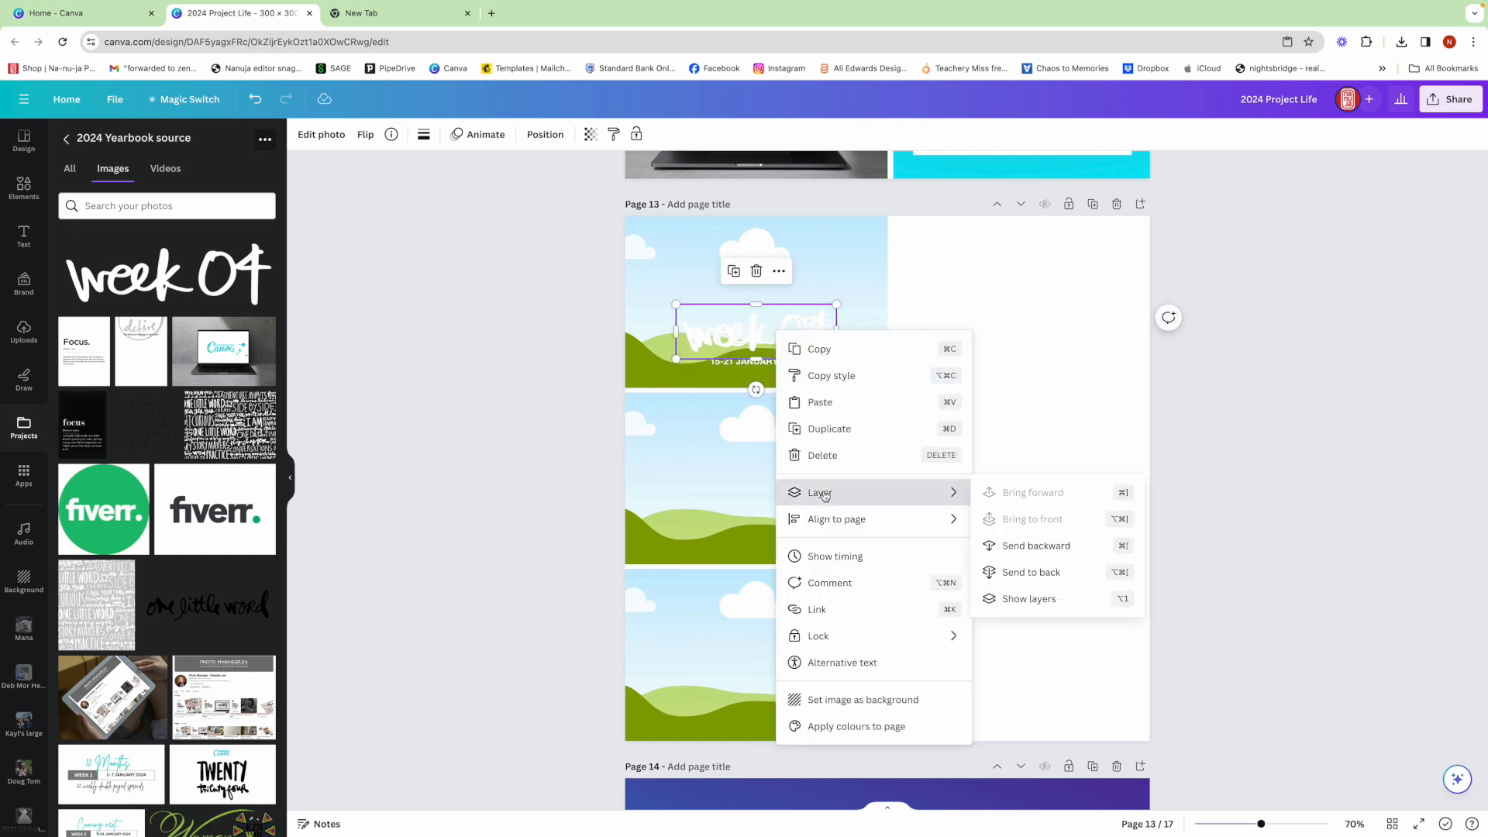
click(1032, 547)
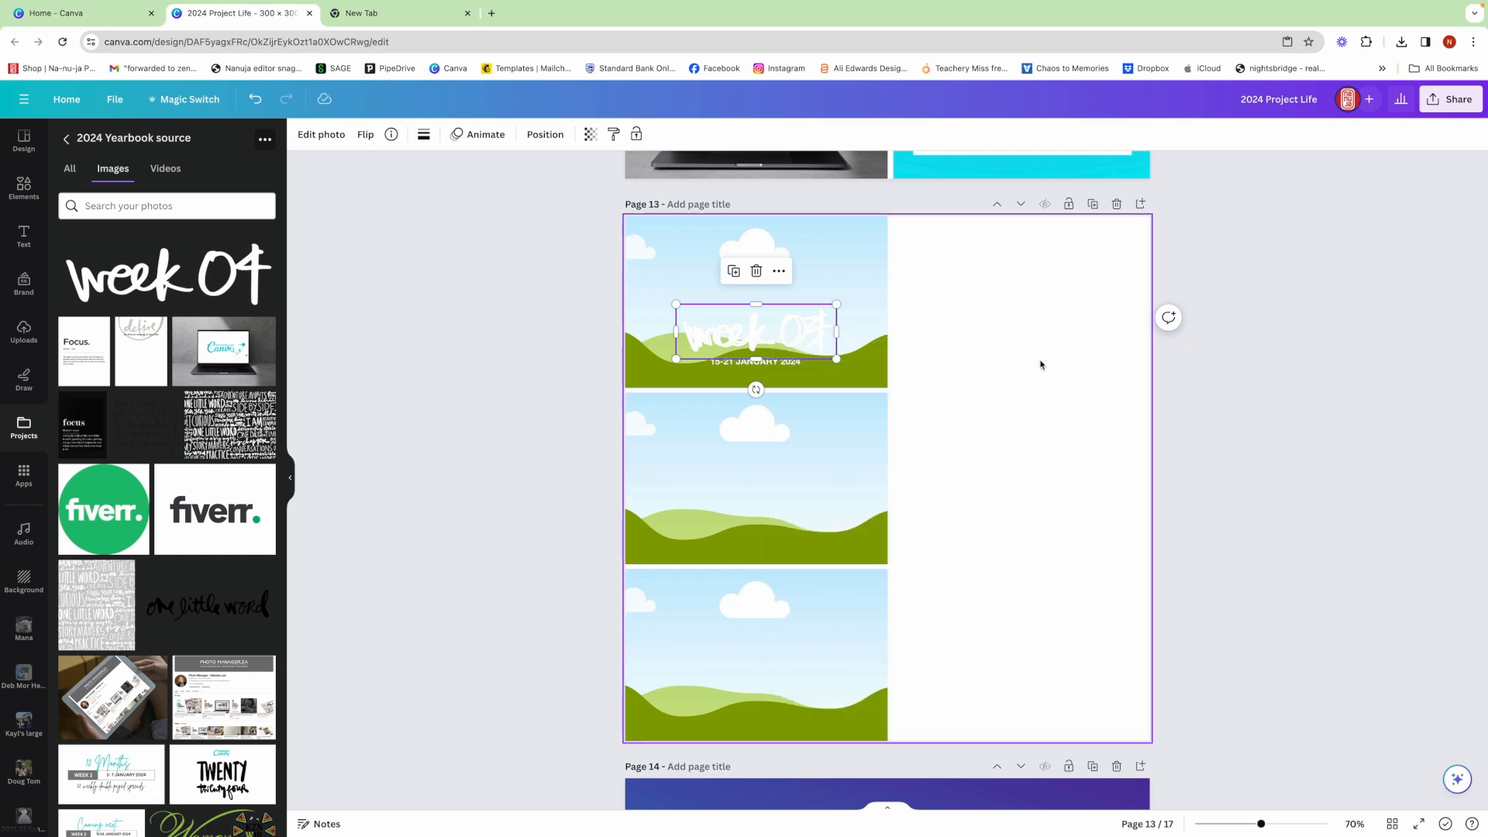
click(868, 349)
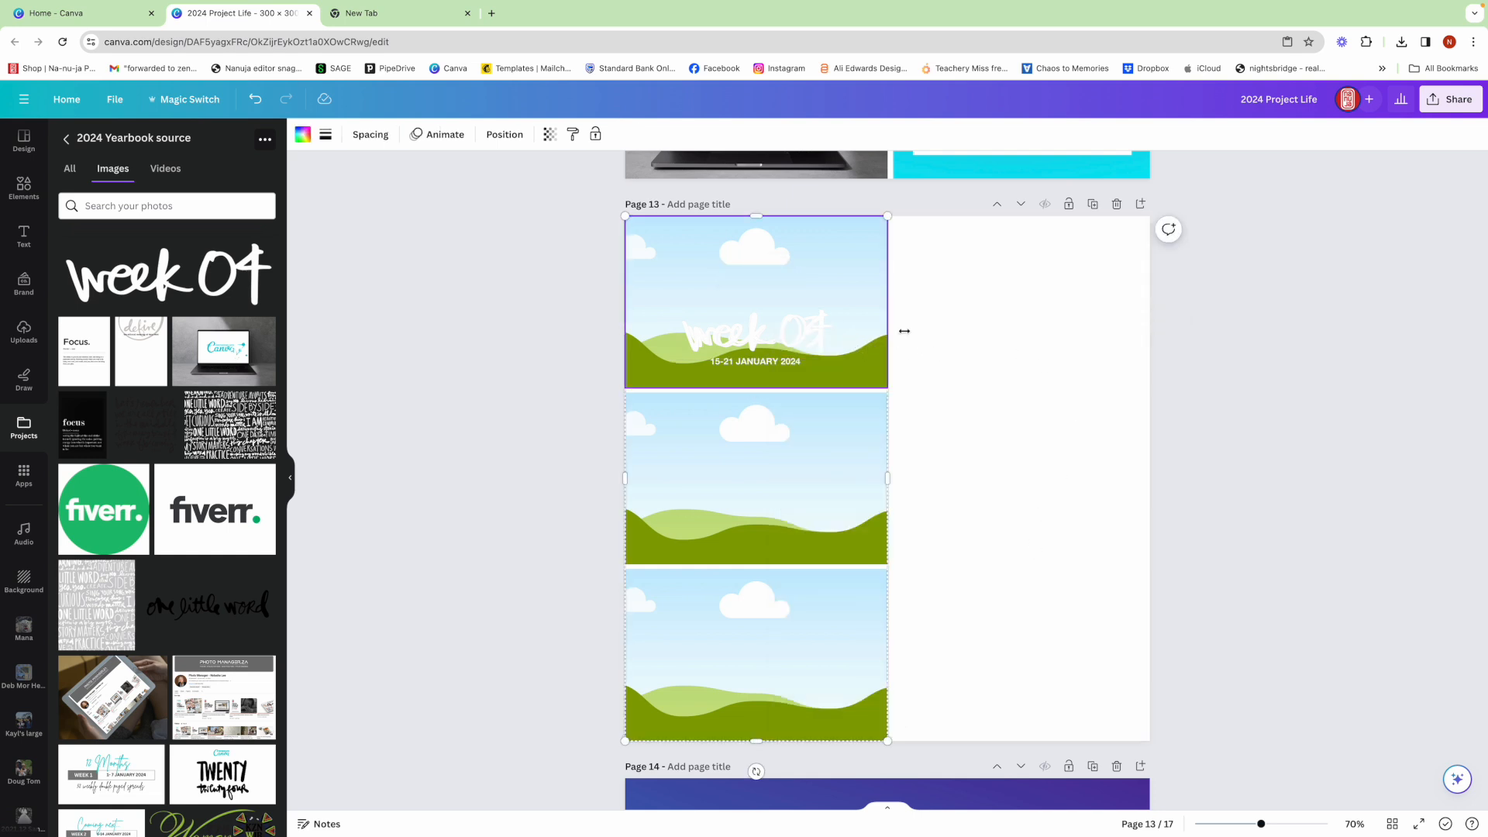
click(797, 327)
click(798, 327)
key(Delete)
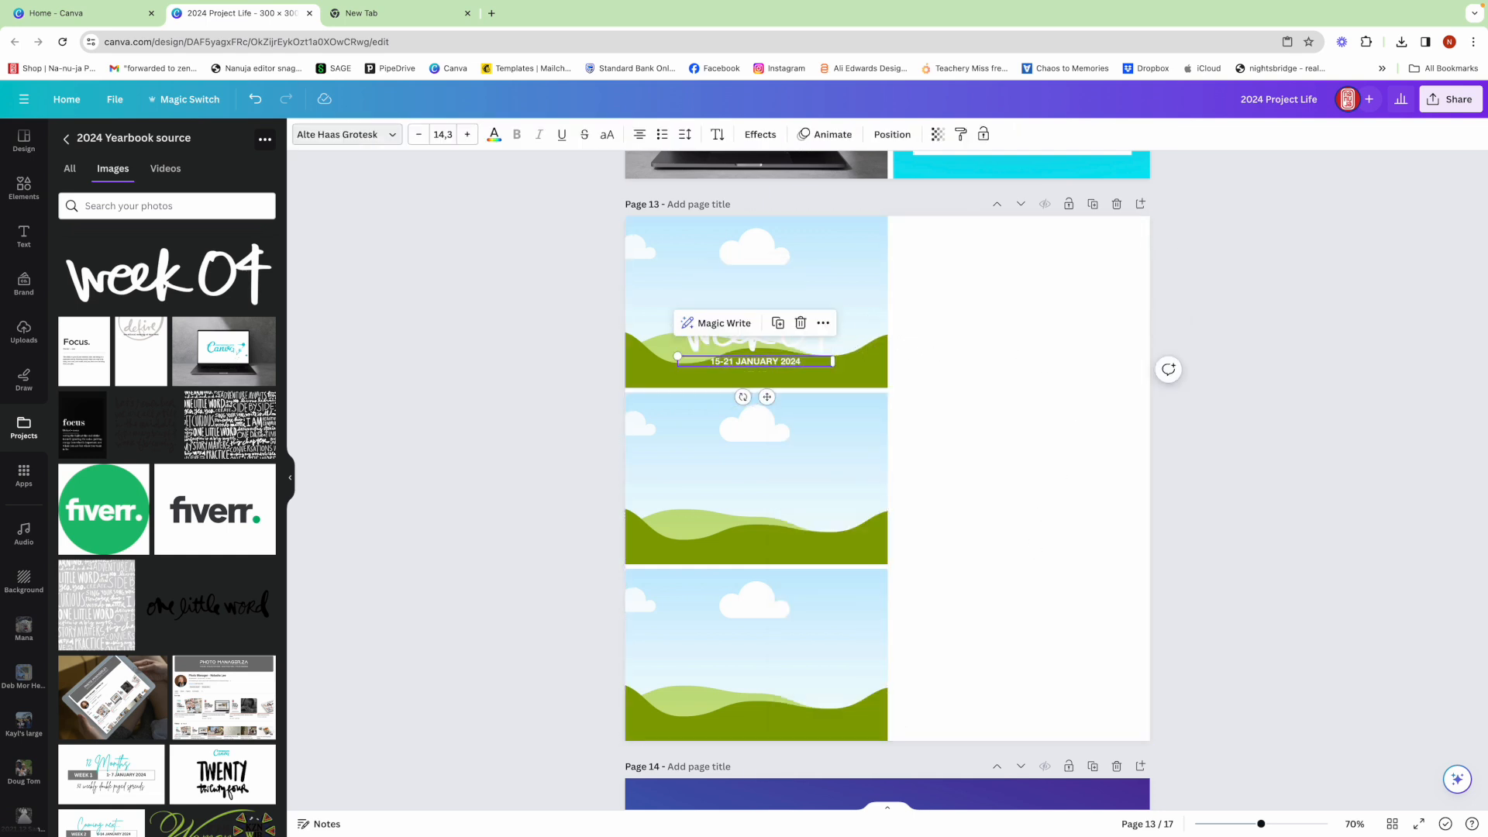
click(957, 348)
- Change the date line under the "week 04" title to 22-28 January 2024
click(727, 362)
click(729, 362)
click(734, 361)
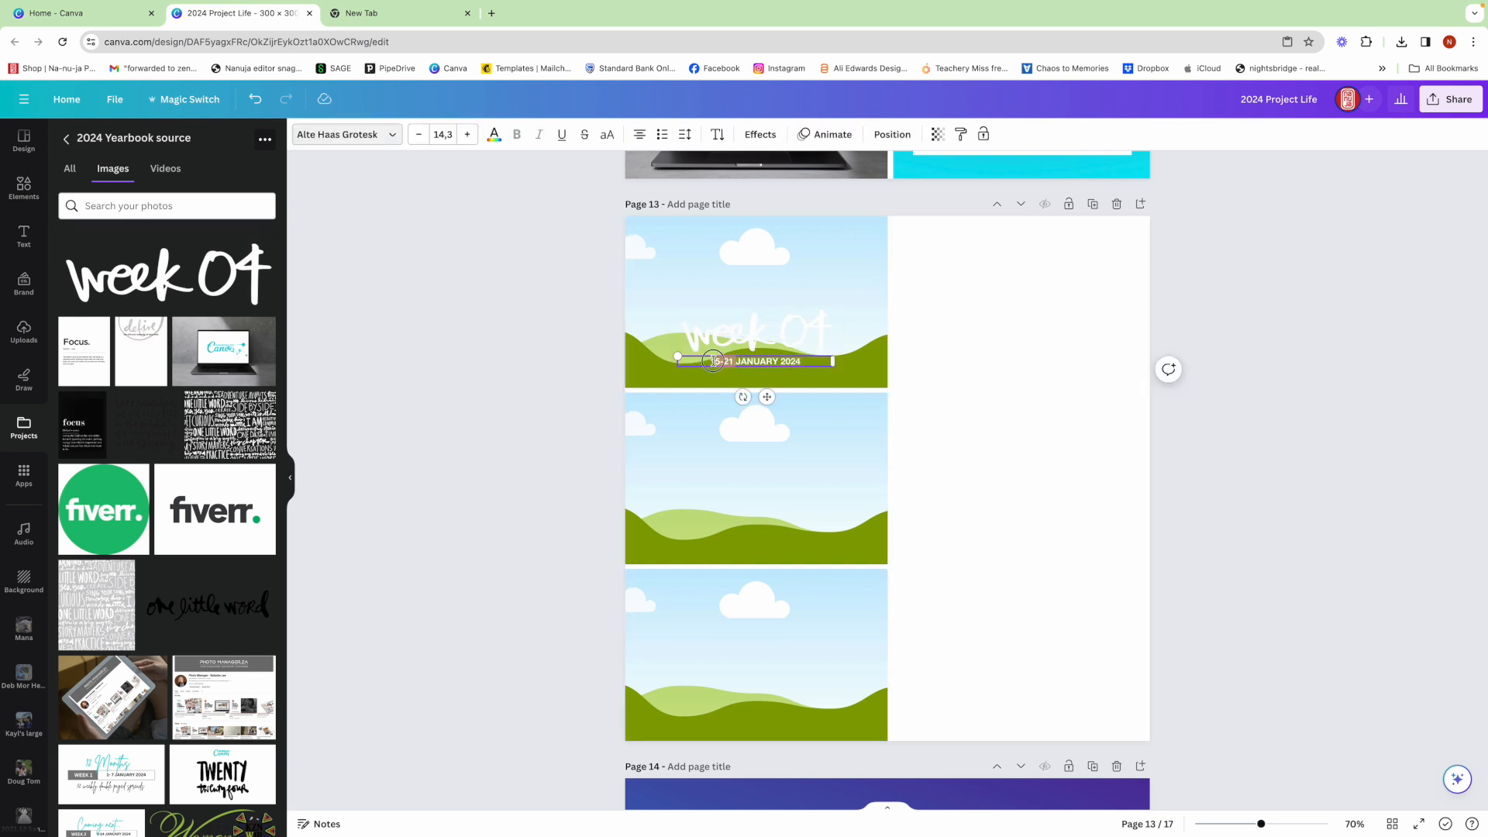
drag(707, 361, 707, 361)
text(22-28)
click(911, 373)
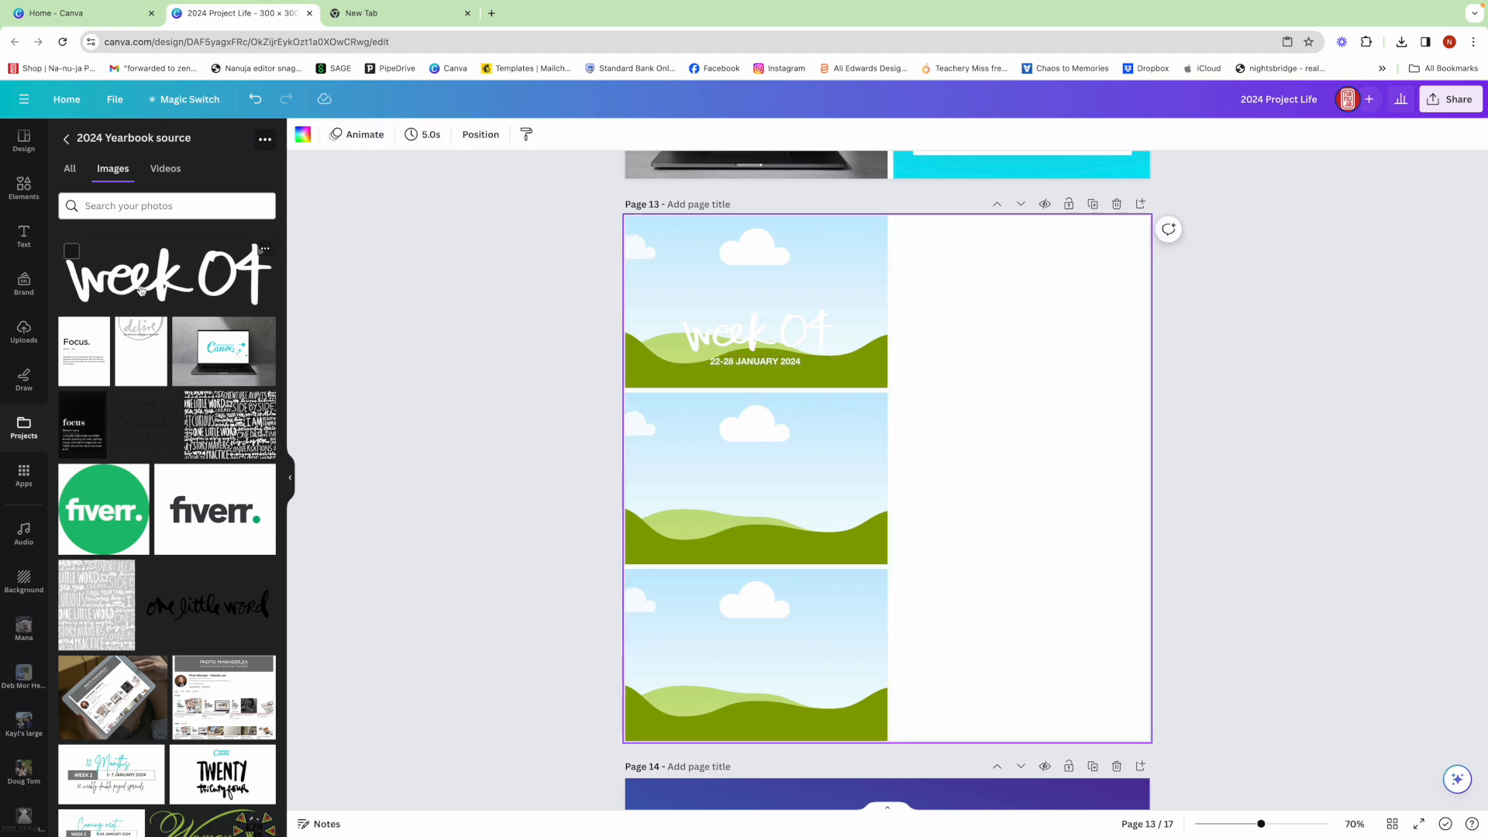
- Search the elements for "canva background" and fill the top grid cell with the purple-to-cyan gradient graphic
click(24, 188)
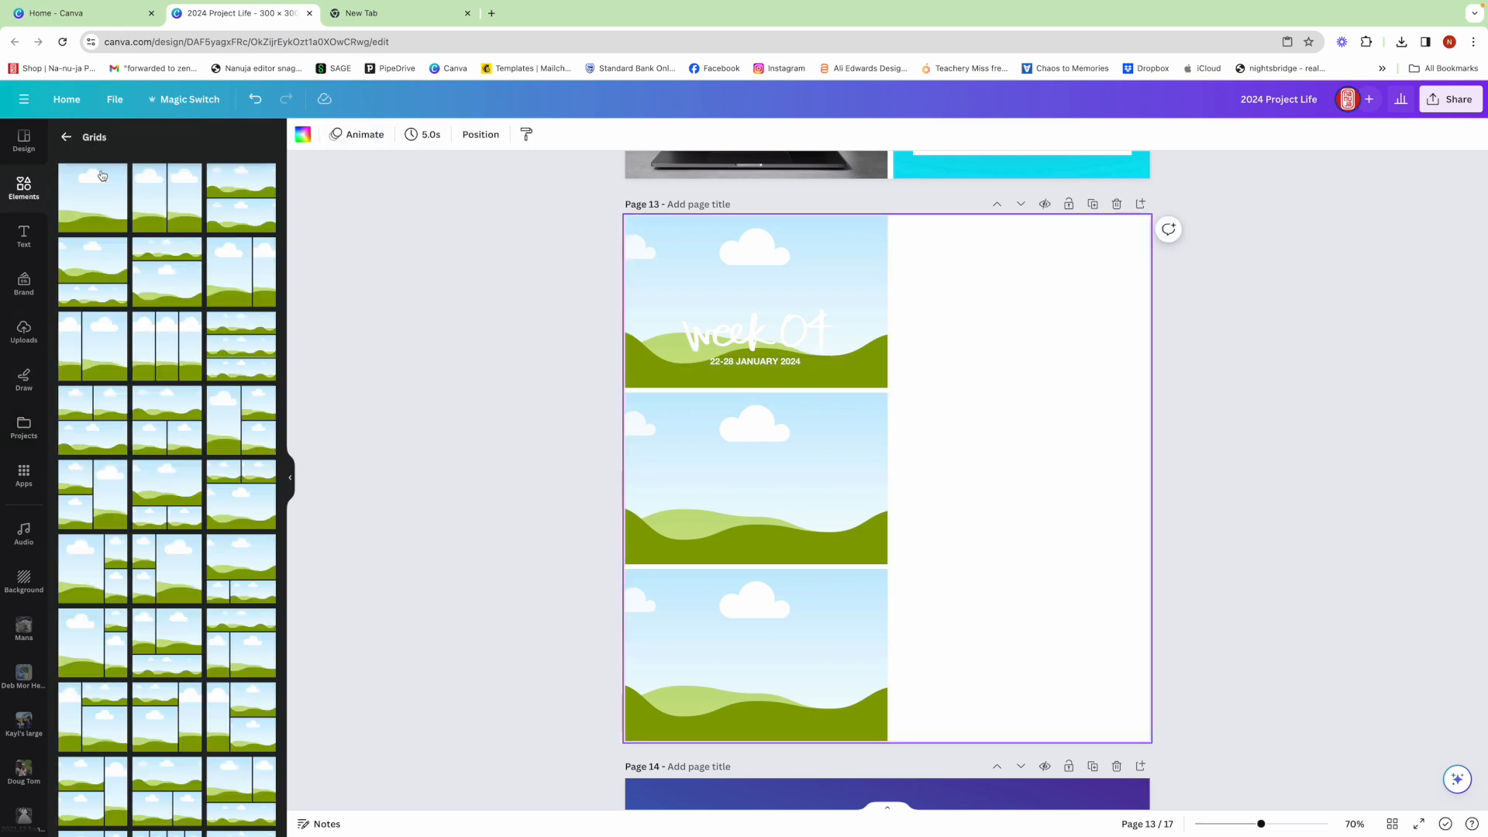
click(67, 138)
click(122, 140)
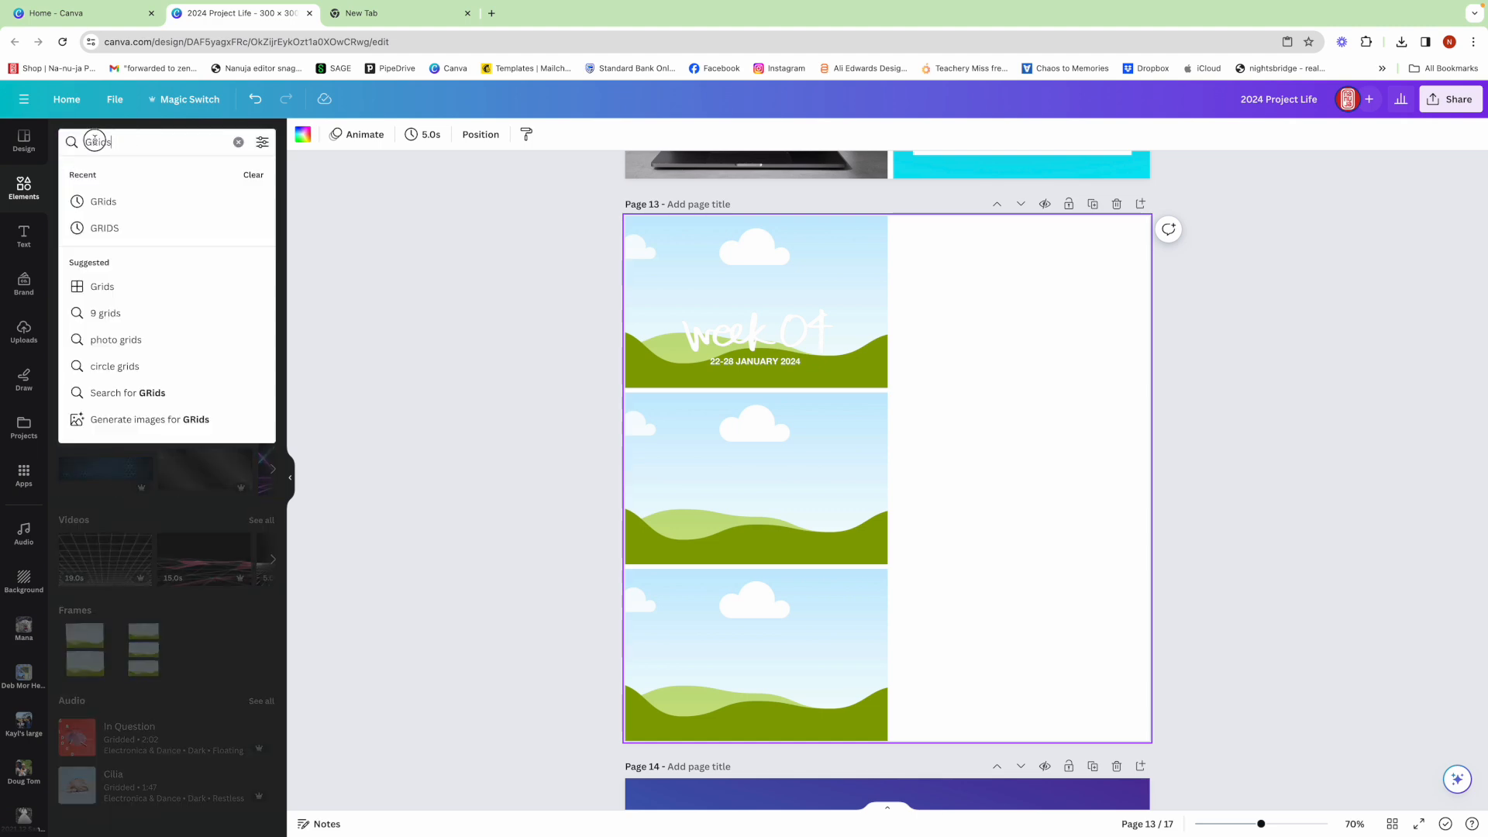
text(canva)
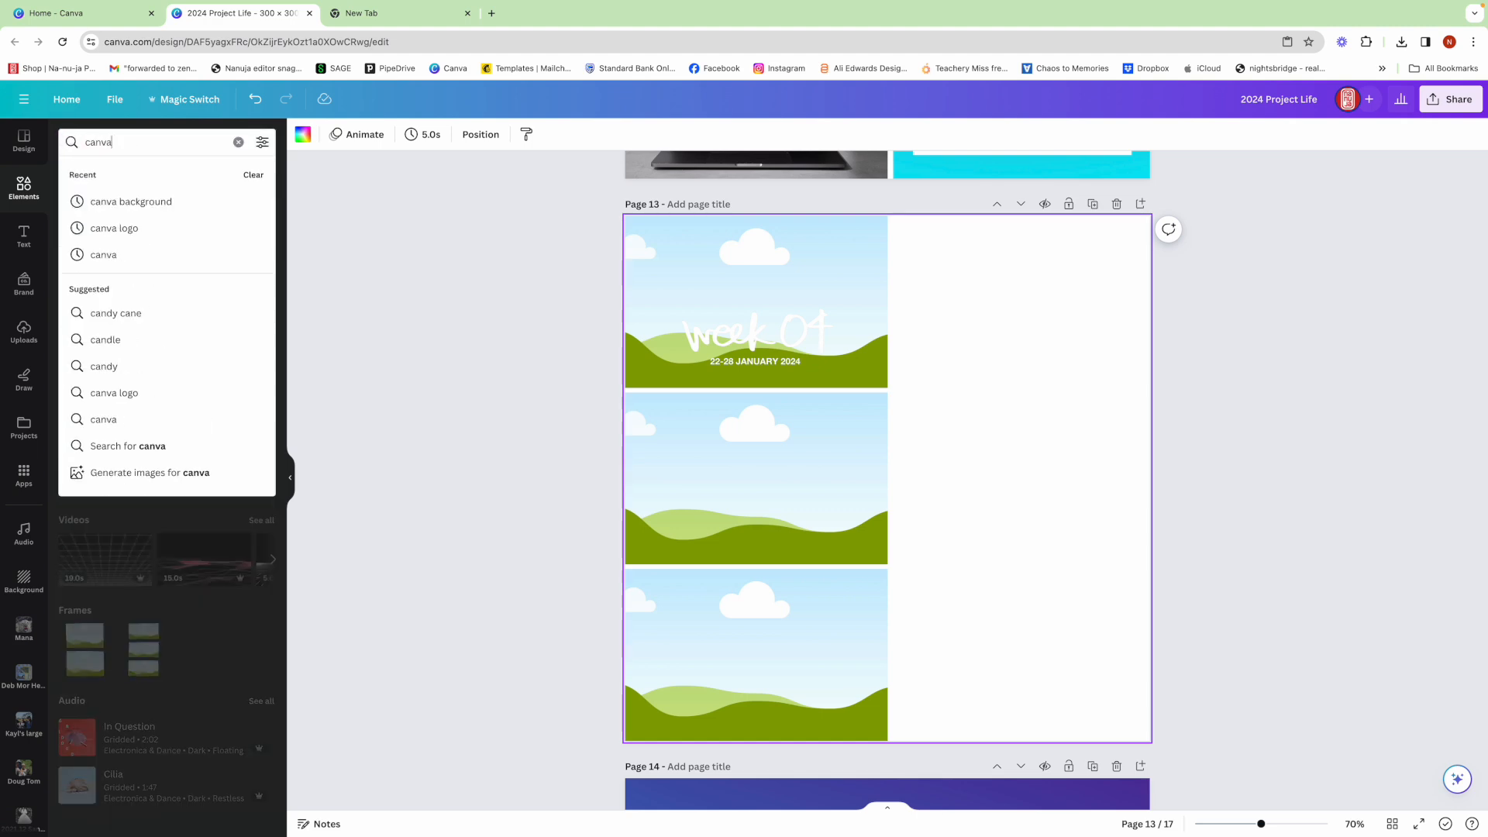
text( background)
key(Return)
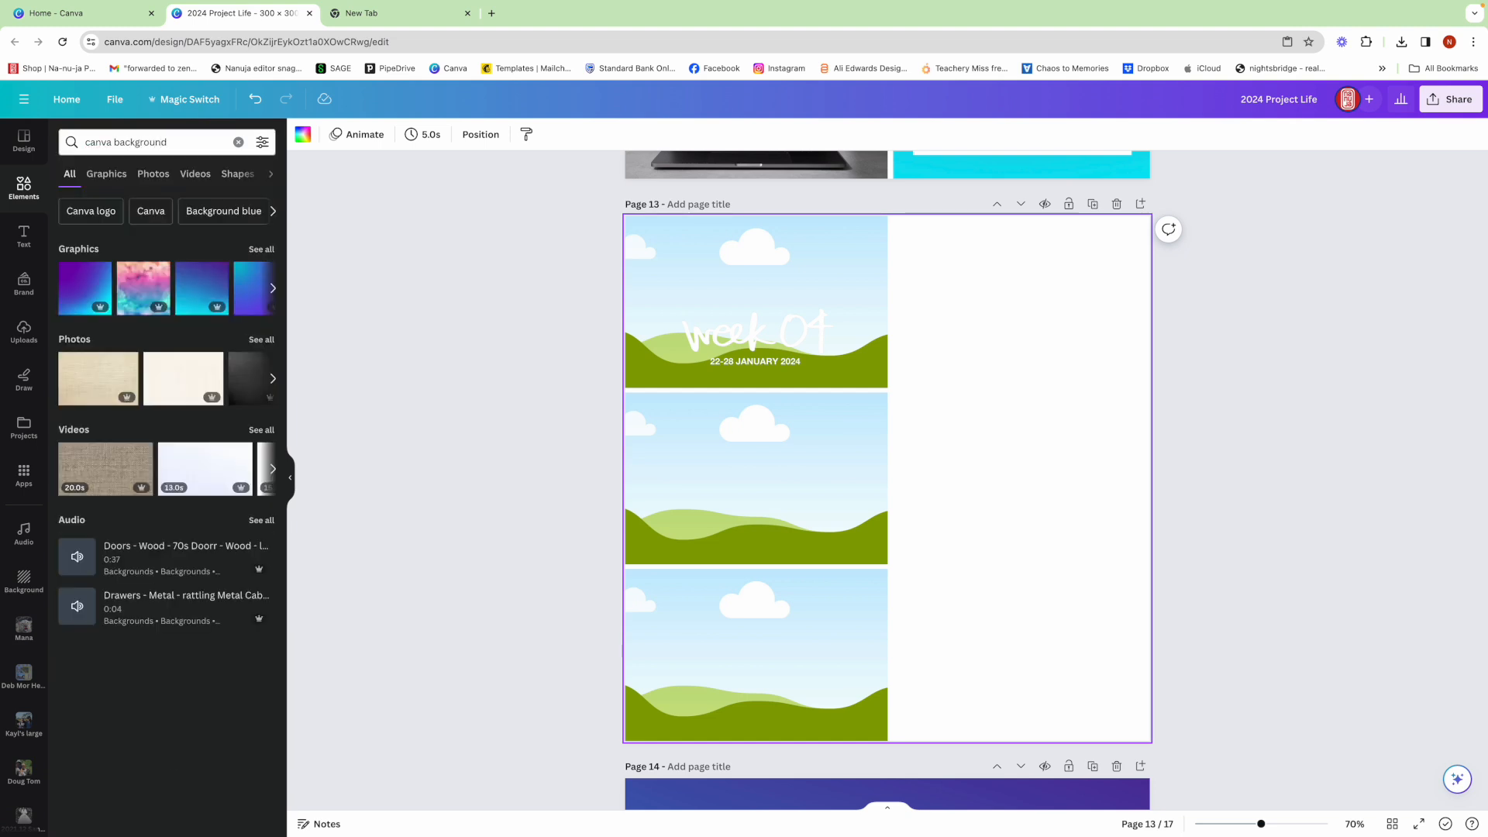
drag(75, 295, 782, 358)
click(955, 354)
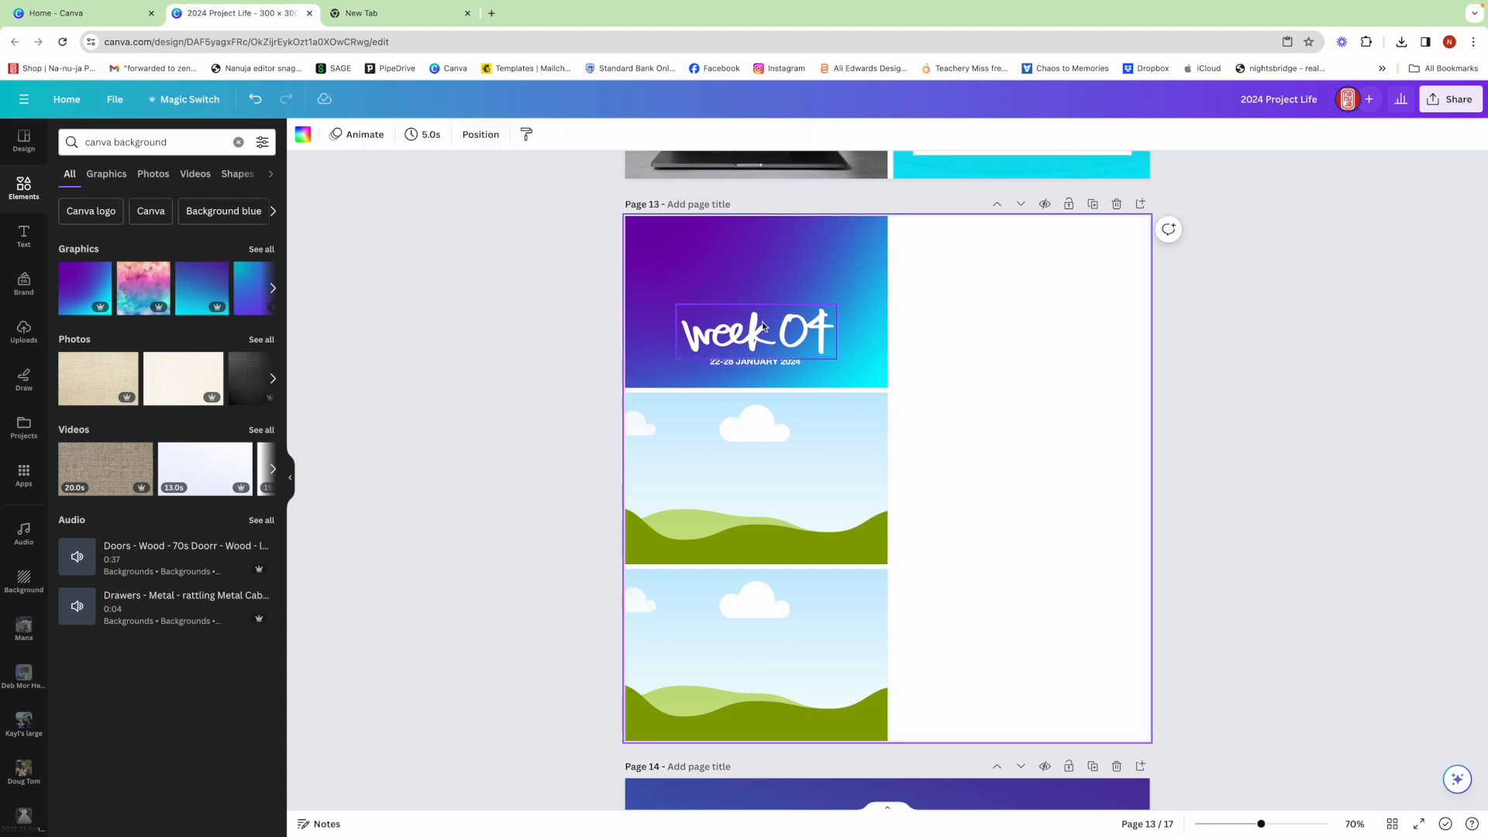
- Move the "week 04" title and its date line up together to the middle of the top grid cell
drag(919, 317, 758, 346)
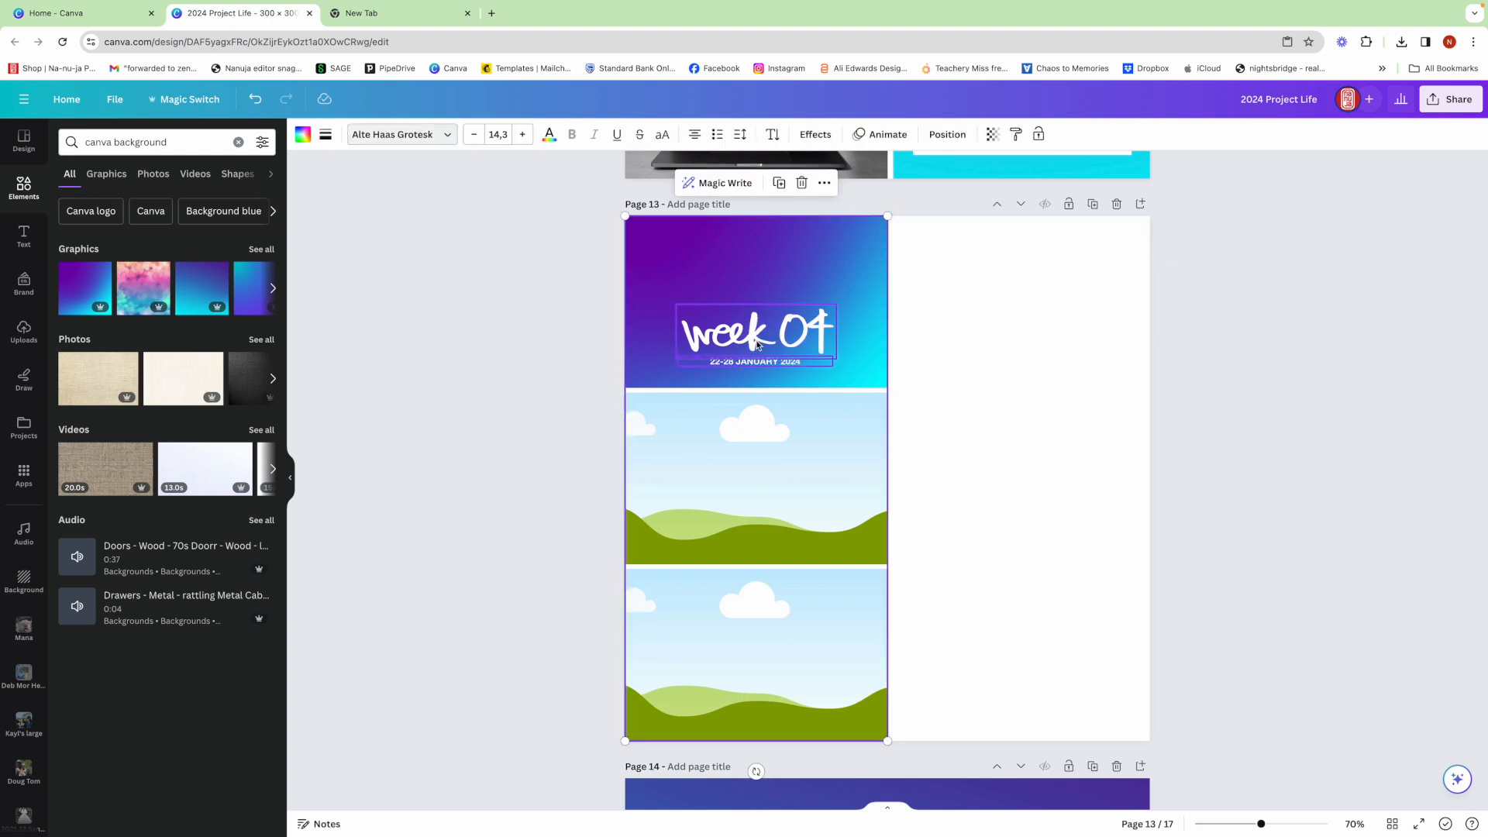
click(956, 350)
drag(979, 329, 795, 328)
click(907, 328)
drag(879, 310, 876, 346)
click(997, 372)
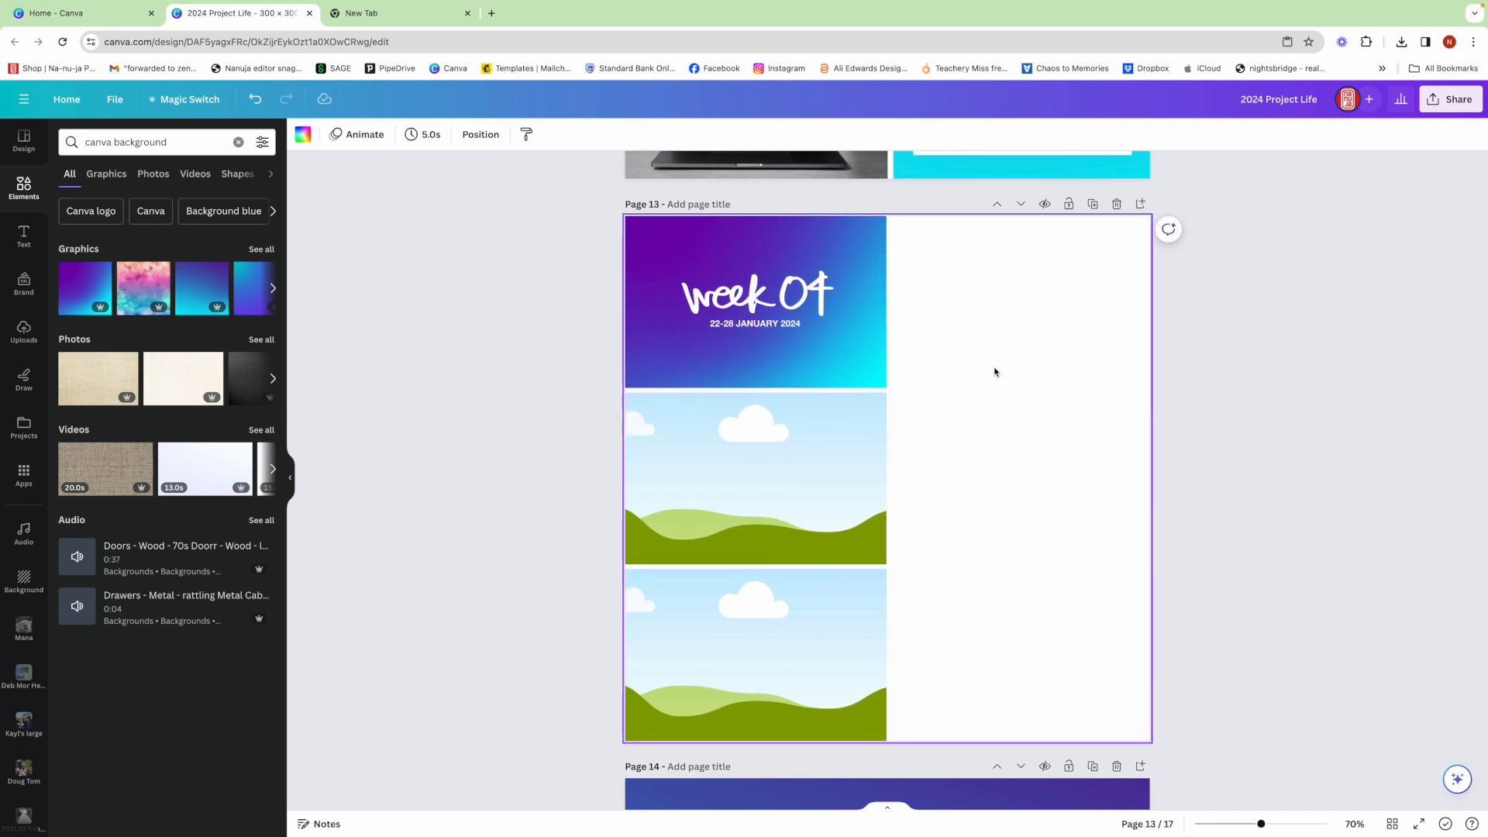
- Add the purple-to-cyan gradient as a separate element and resize it to fill the right half of page 13, leaving a narrow gap beside the grid
click(90, 288)
drag(969, 389, 1005, 354)
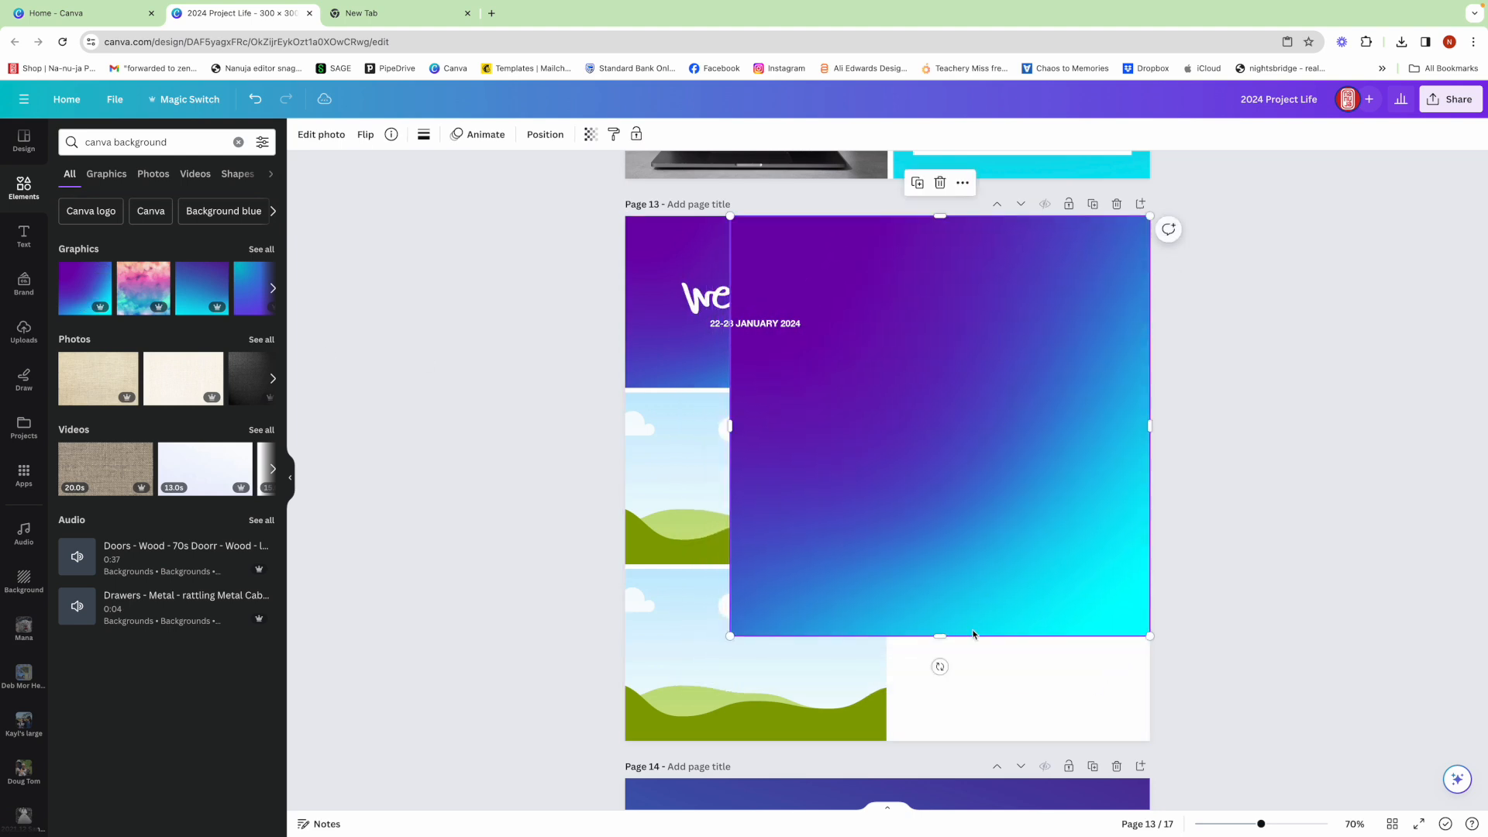
drag(947, 636, 947, 740)
drag(732, 478, 894, 469)
click(589, 448)
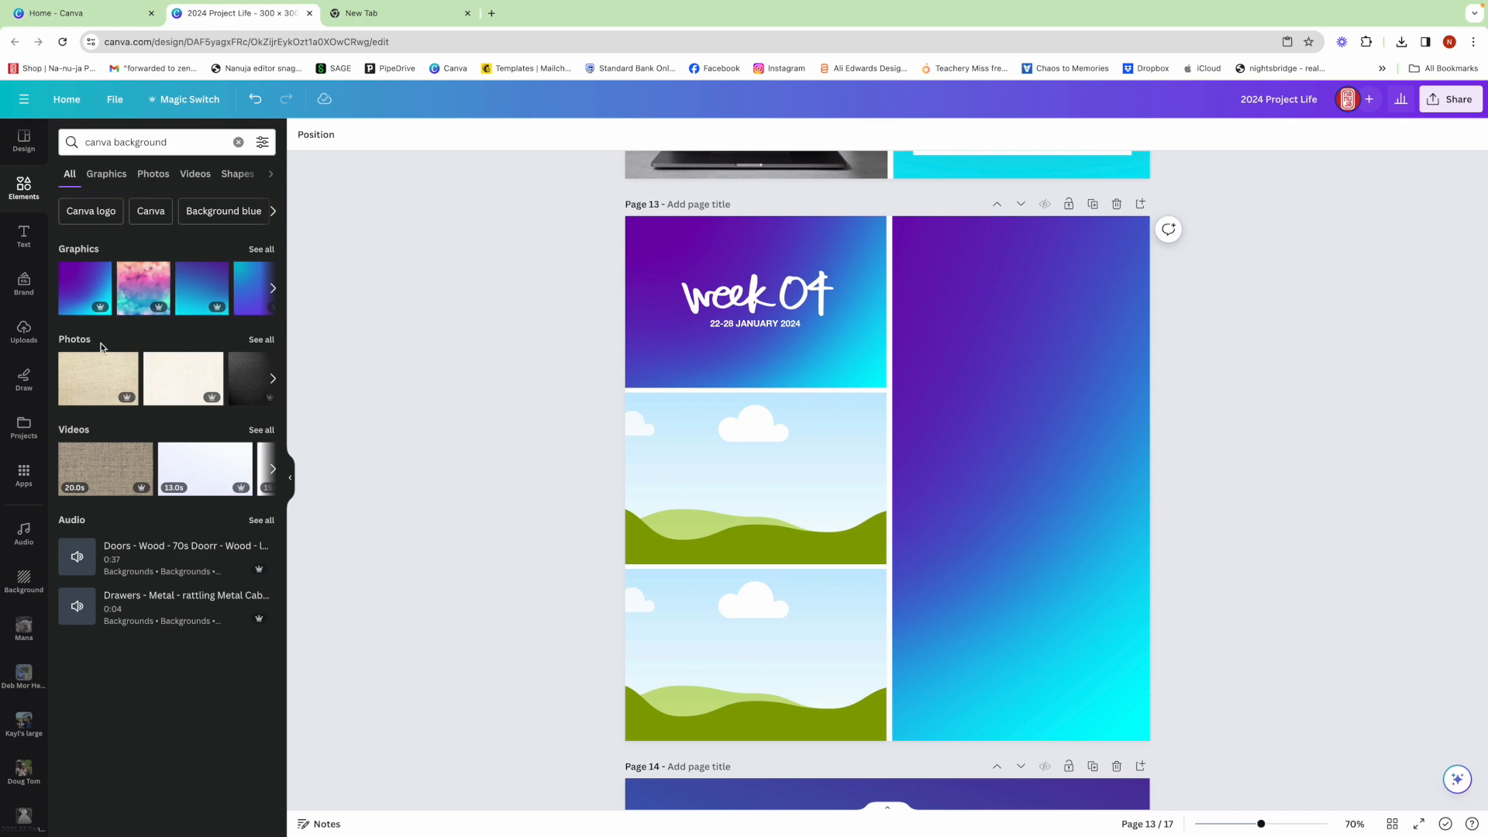
- Fill the middle grid cell with the tablet photo and the bottom cell with the Canva laptop photo from the 2024 Yearbook source folder
click(24, 331)
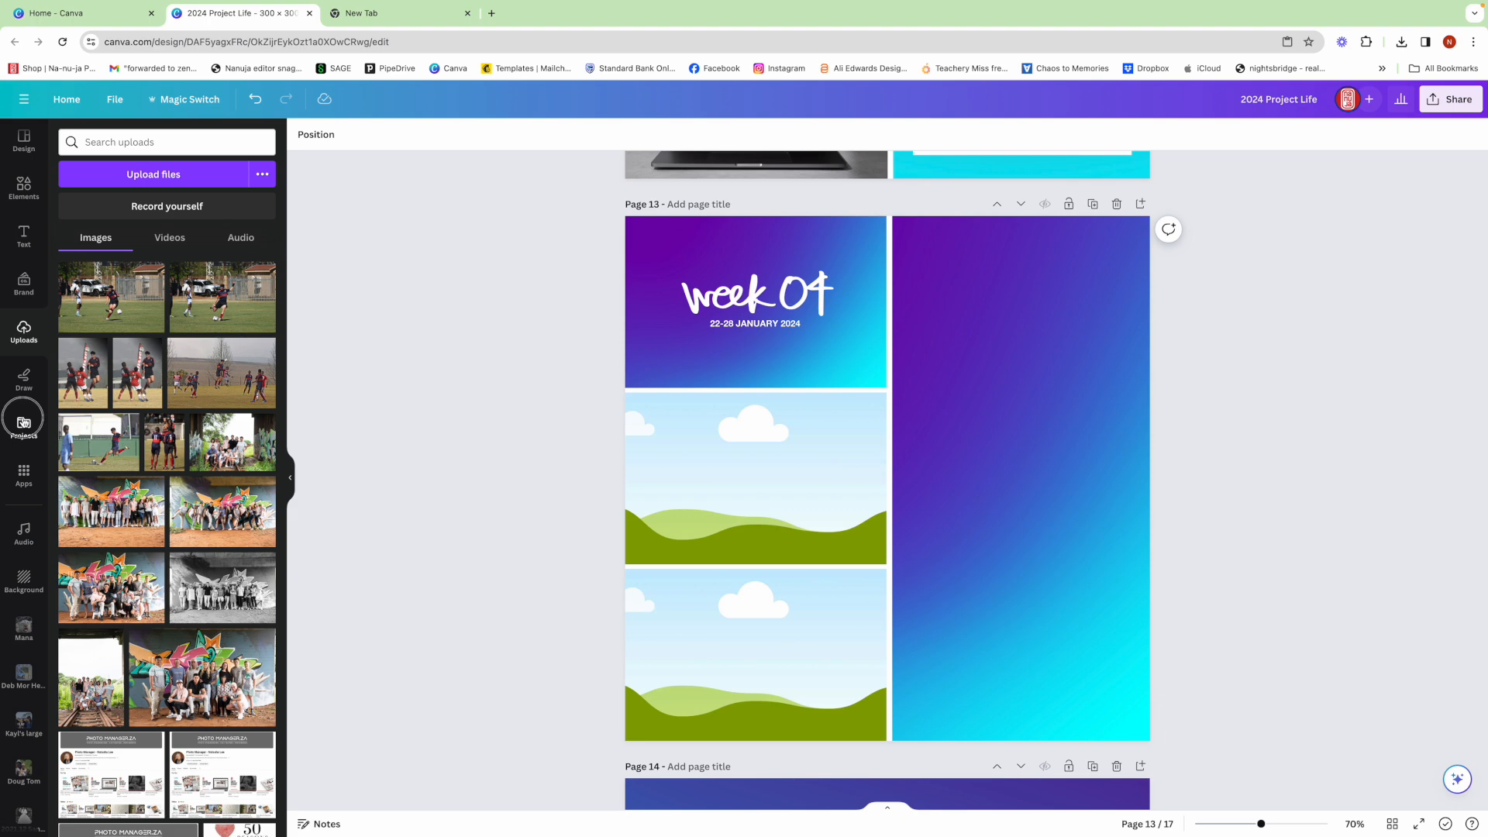
click(24, 426)
scroll(230, 485, down, 3)
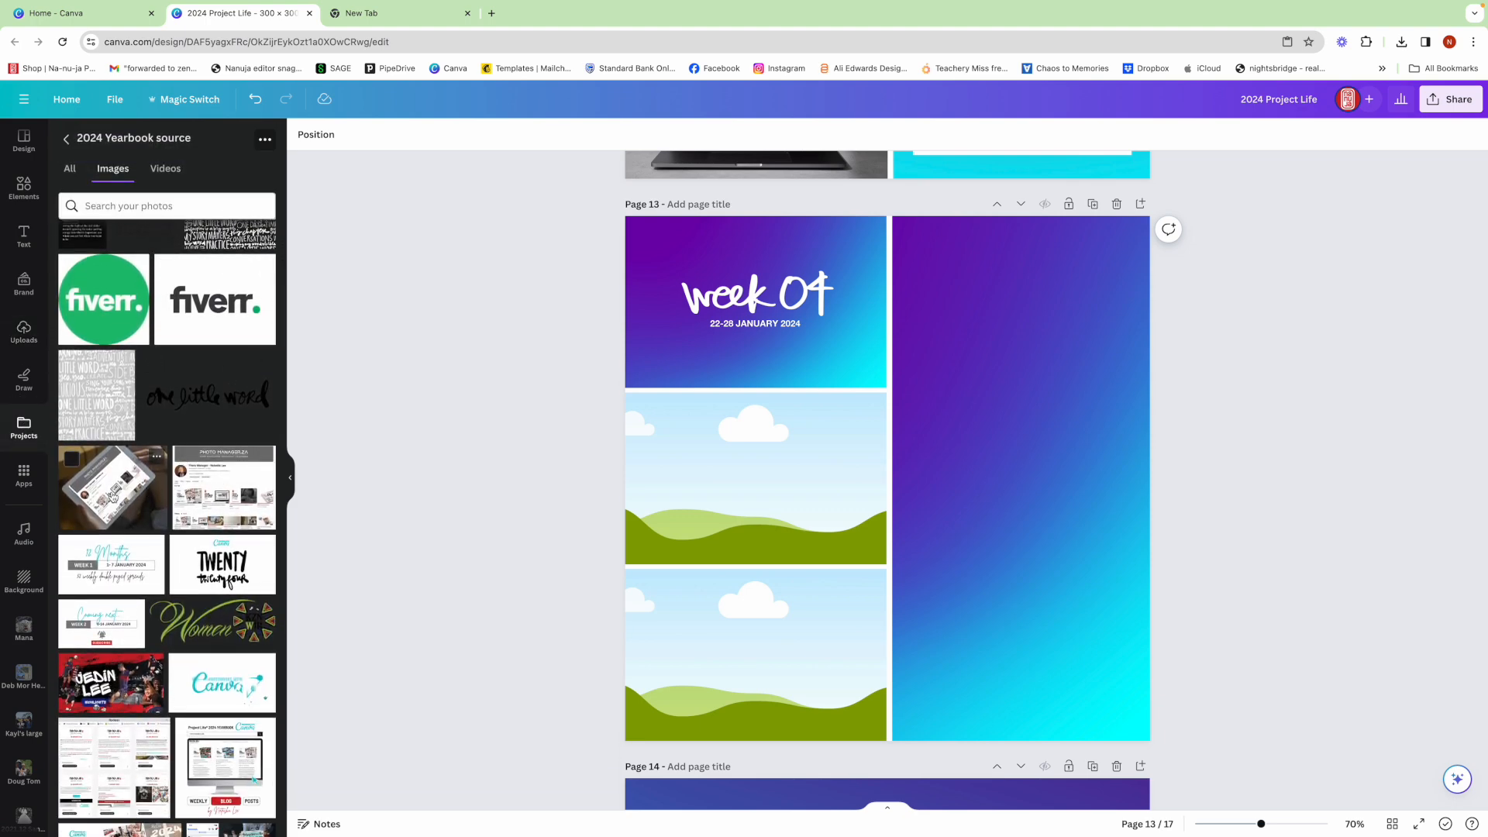
drag(124, 496, 668, 473)
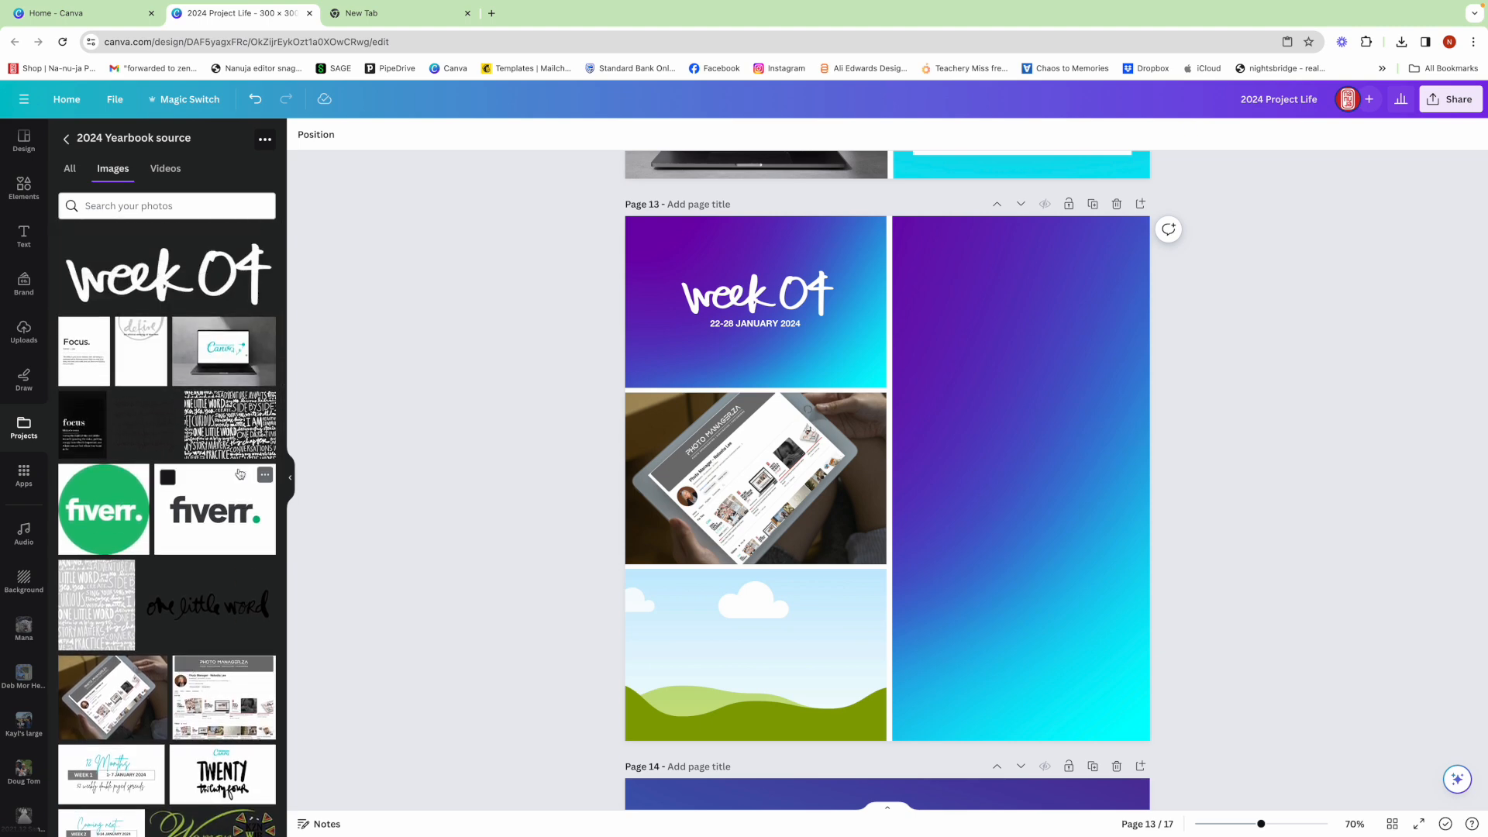
drag(229, 348, 685, 610)
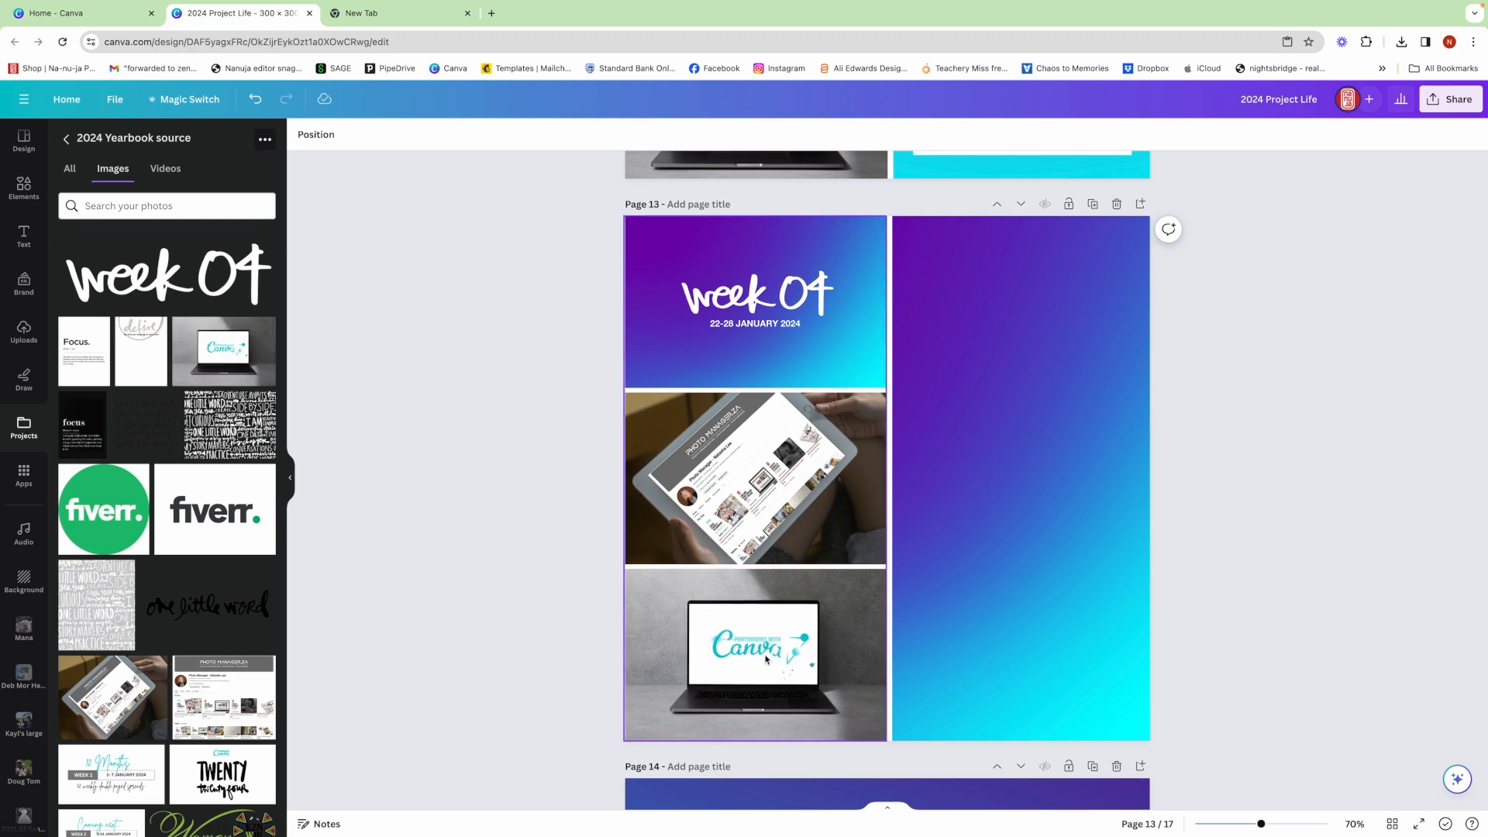
- Add the white-background fiverr logo to page 13 and crop its sides and bottom close to the wordmark
click(224, 522)
drag(894, 354, 887, 429)
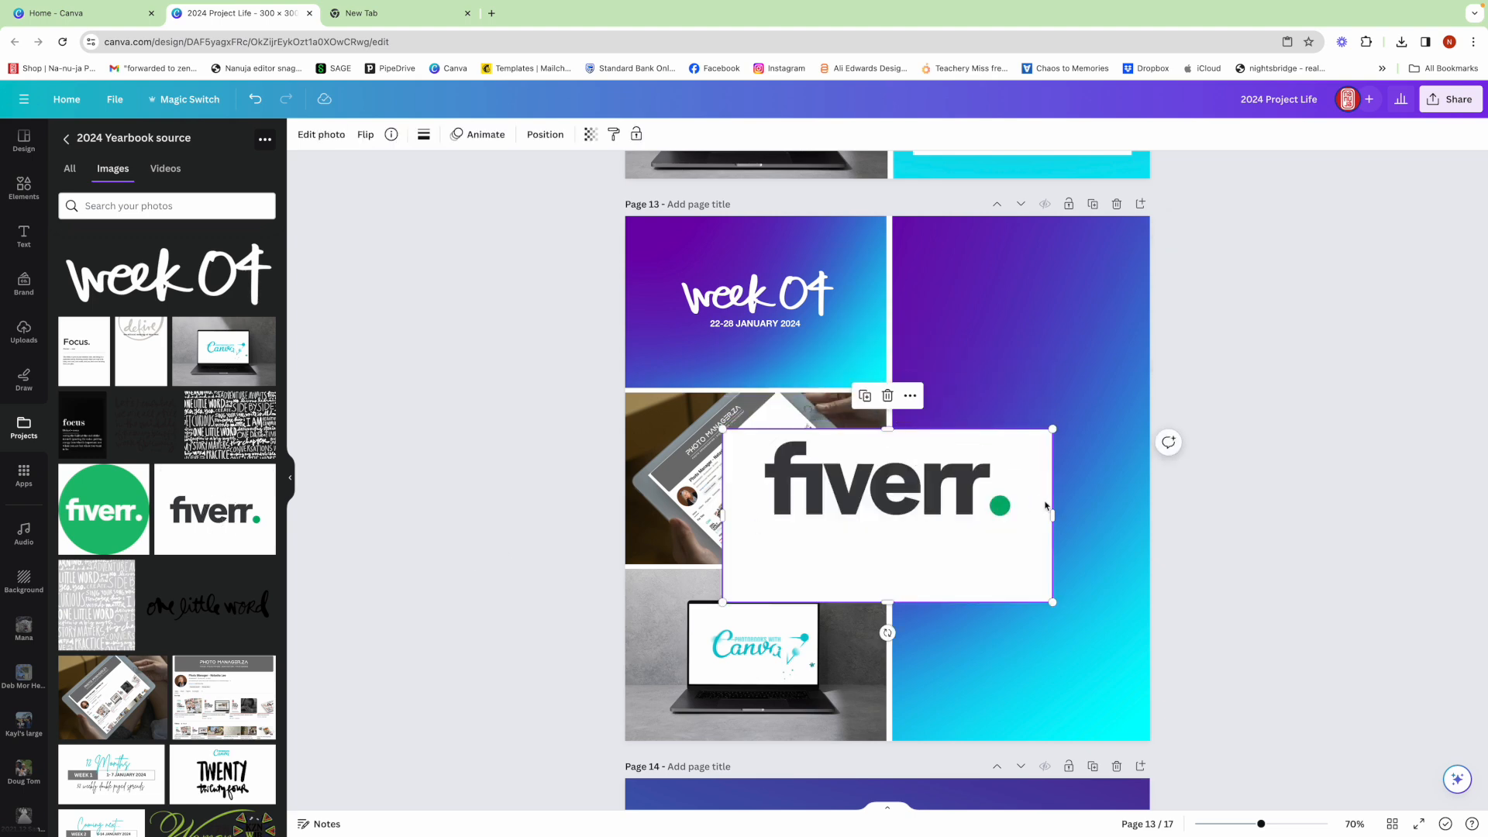
drag(1047, 517, 1017, 517)
drag(727, 515, 756, 515)
drag(887, 602, 887, 513)
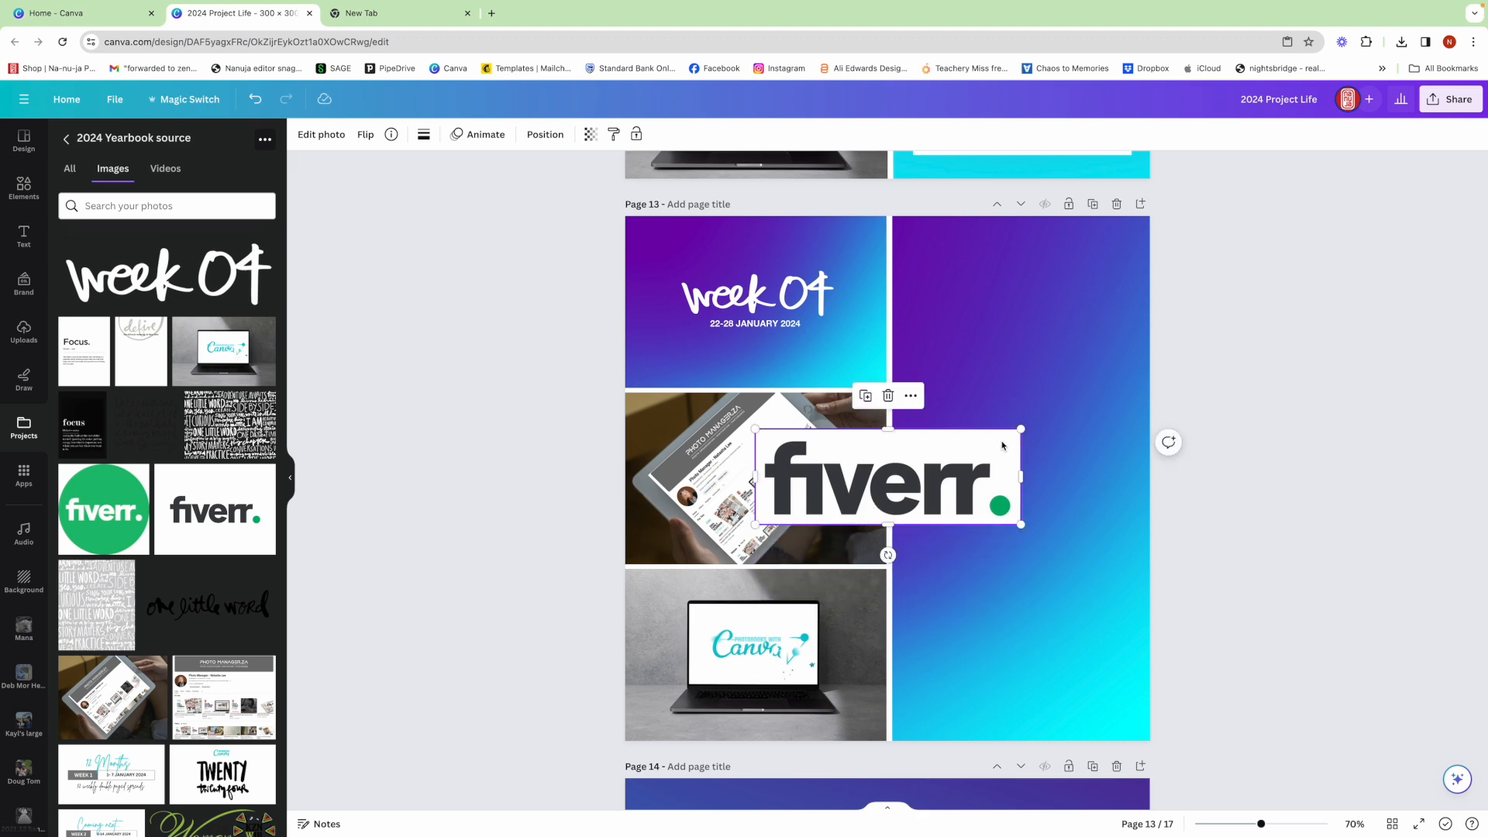
- Shrink the fiverr logo and position it just above the laptop screen in the bottom grid cell
drag(1018, 432, 758, 572)
key(Down)
key(Down)
key(Down)
key(Down)
key(Down)
key(Down)
key(Down)
key(Down)
key(Down)
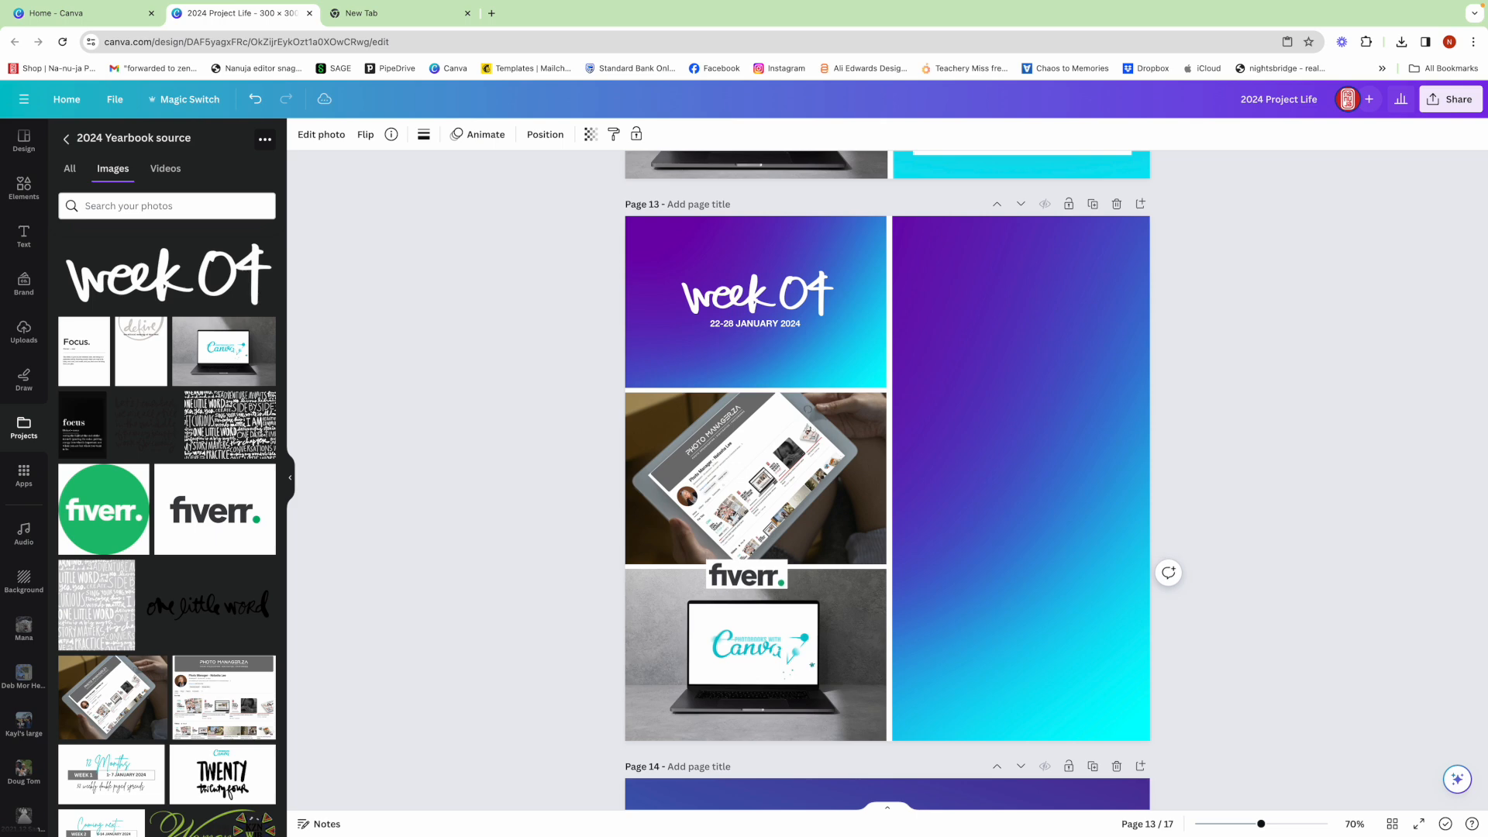
key(Down)
key(Down)
key(Down)
key(Down)
key(Down)
key(Down)
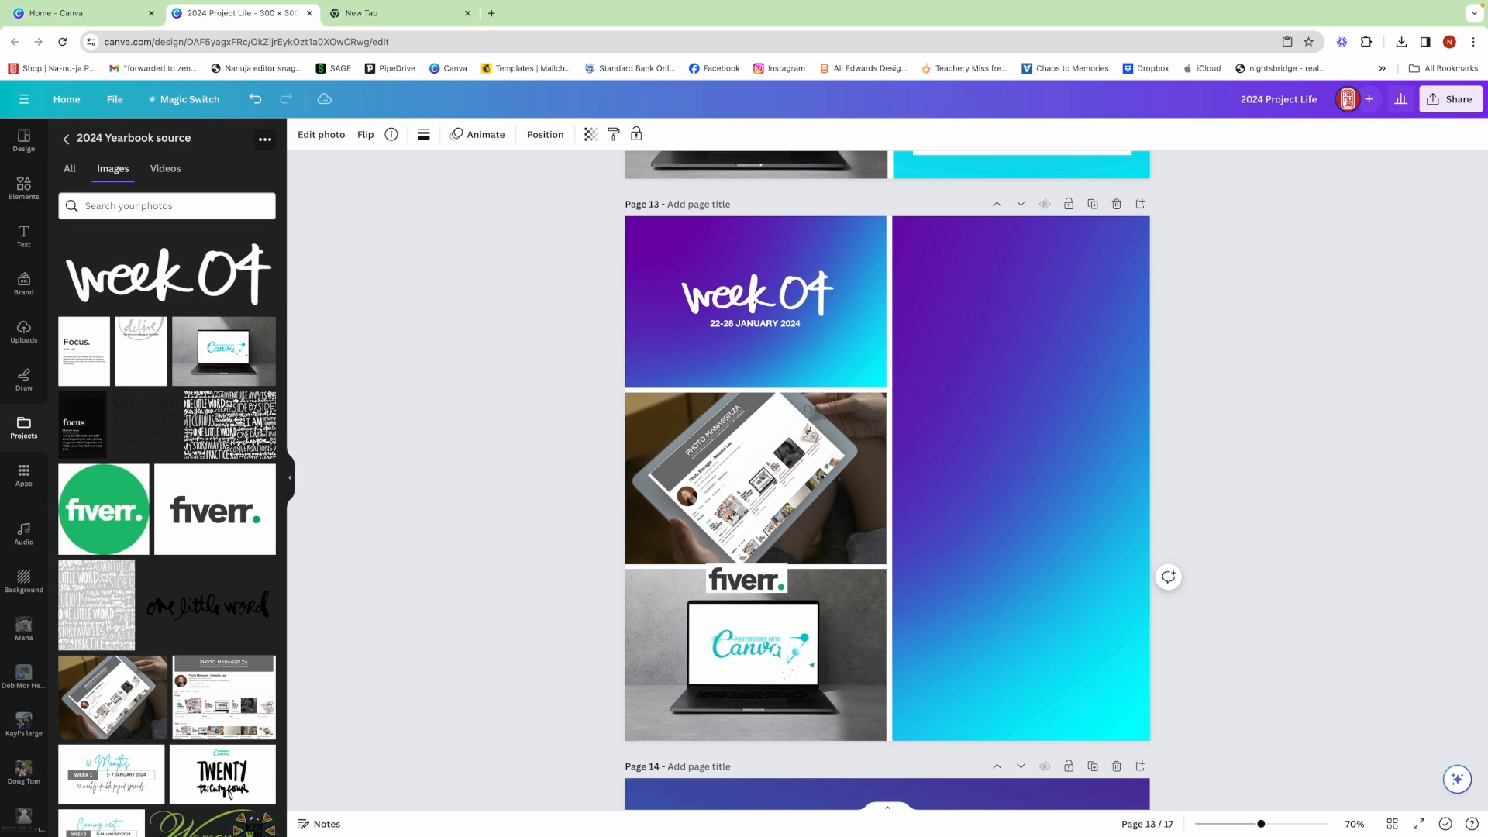
key(Down)
key(Down)
key(Down)
key(Down)
key(Down)
key(Down)
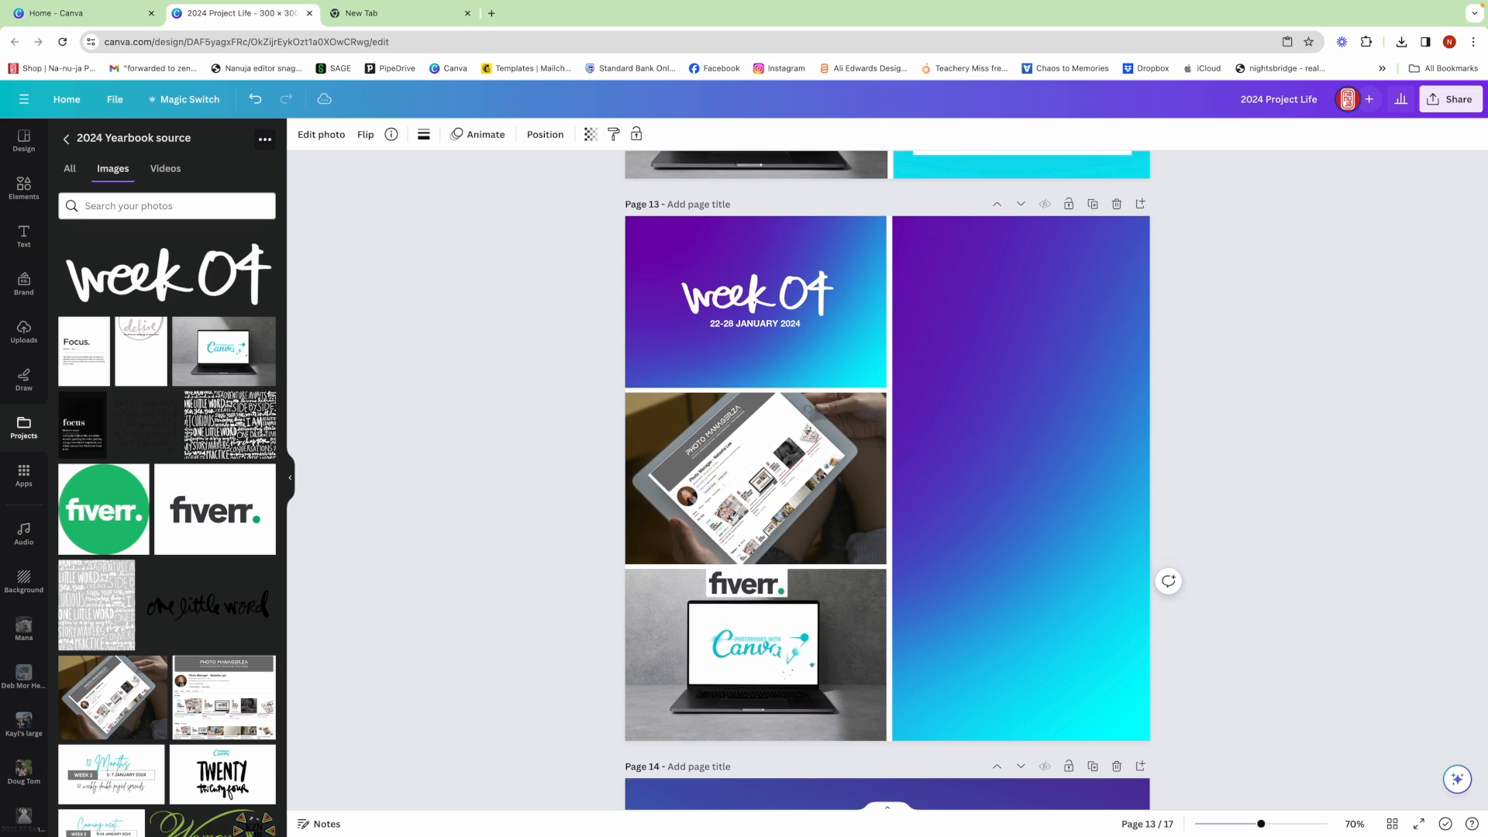
key(Down)
key(Down)
key(Down)
key(Down)
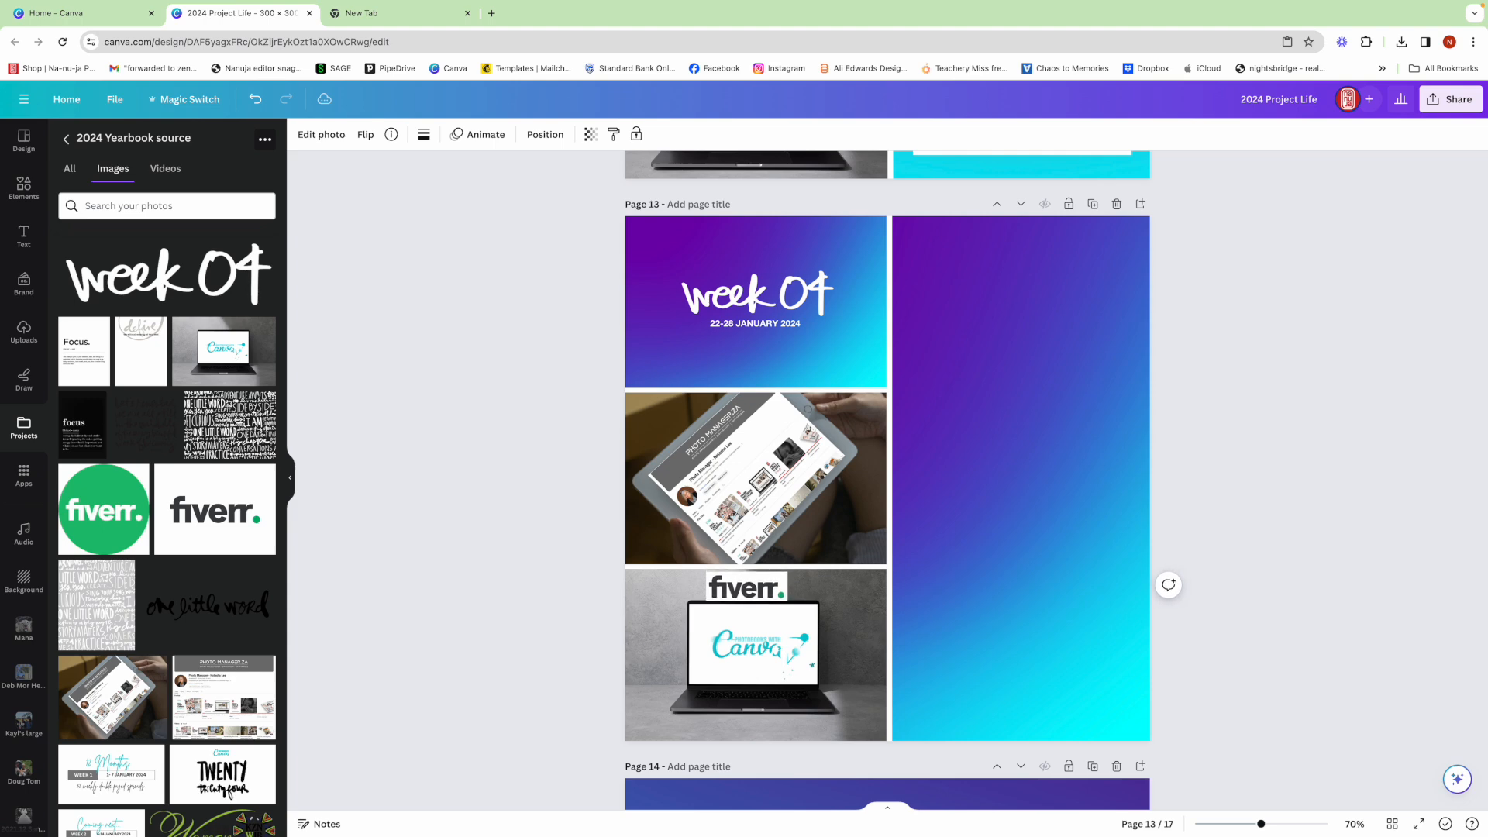
key(Right)
key(Right)
key(Right)
key(Right)
key(Right)
key(Right)
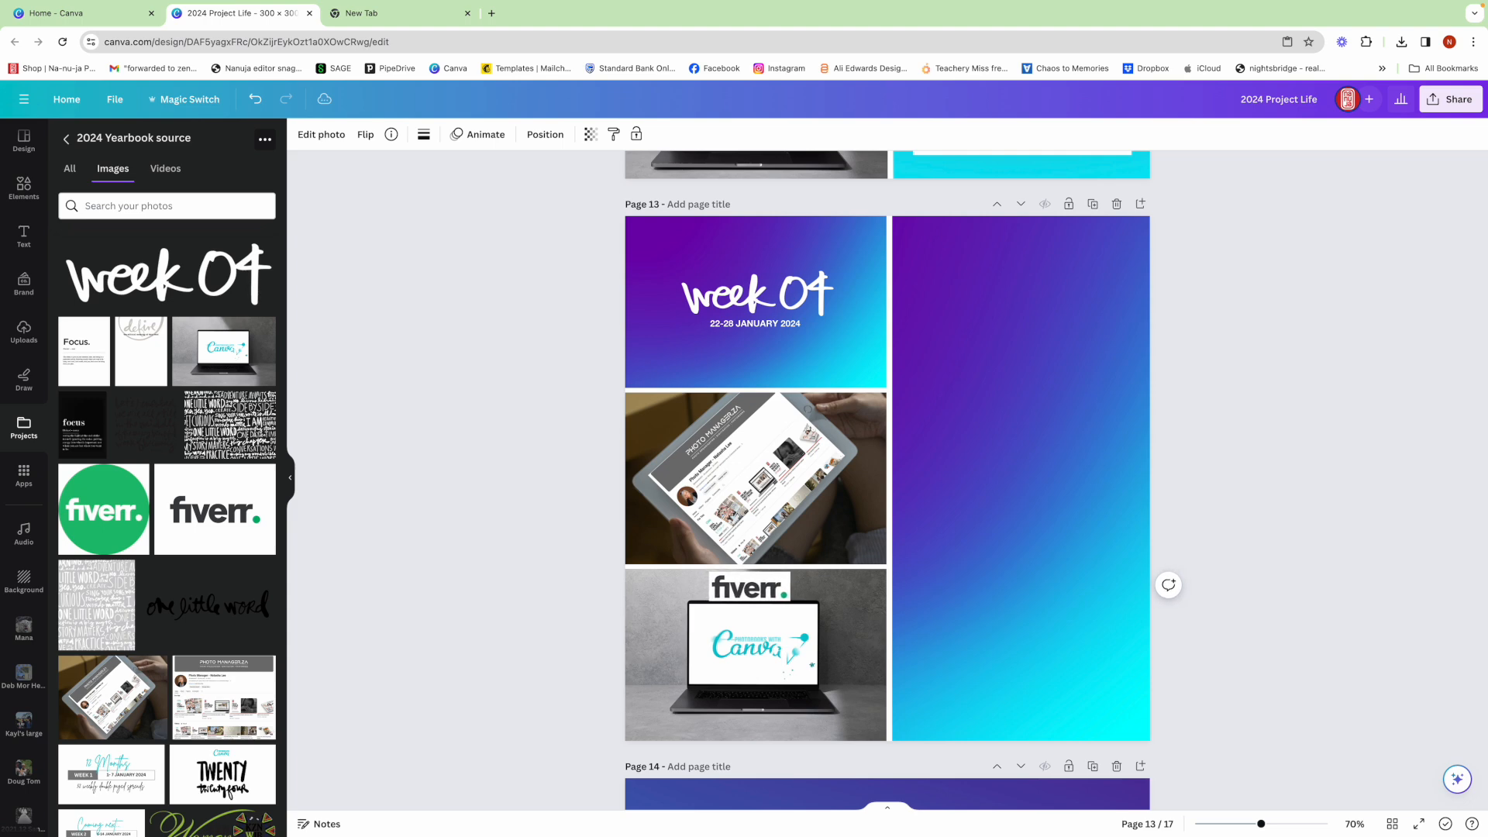
key(Right)
key(Right)
key(Right)
key(Right)
key(Right)
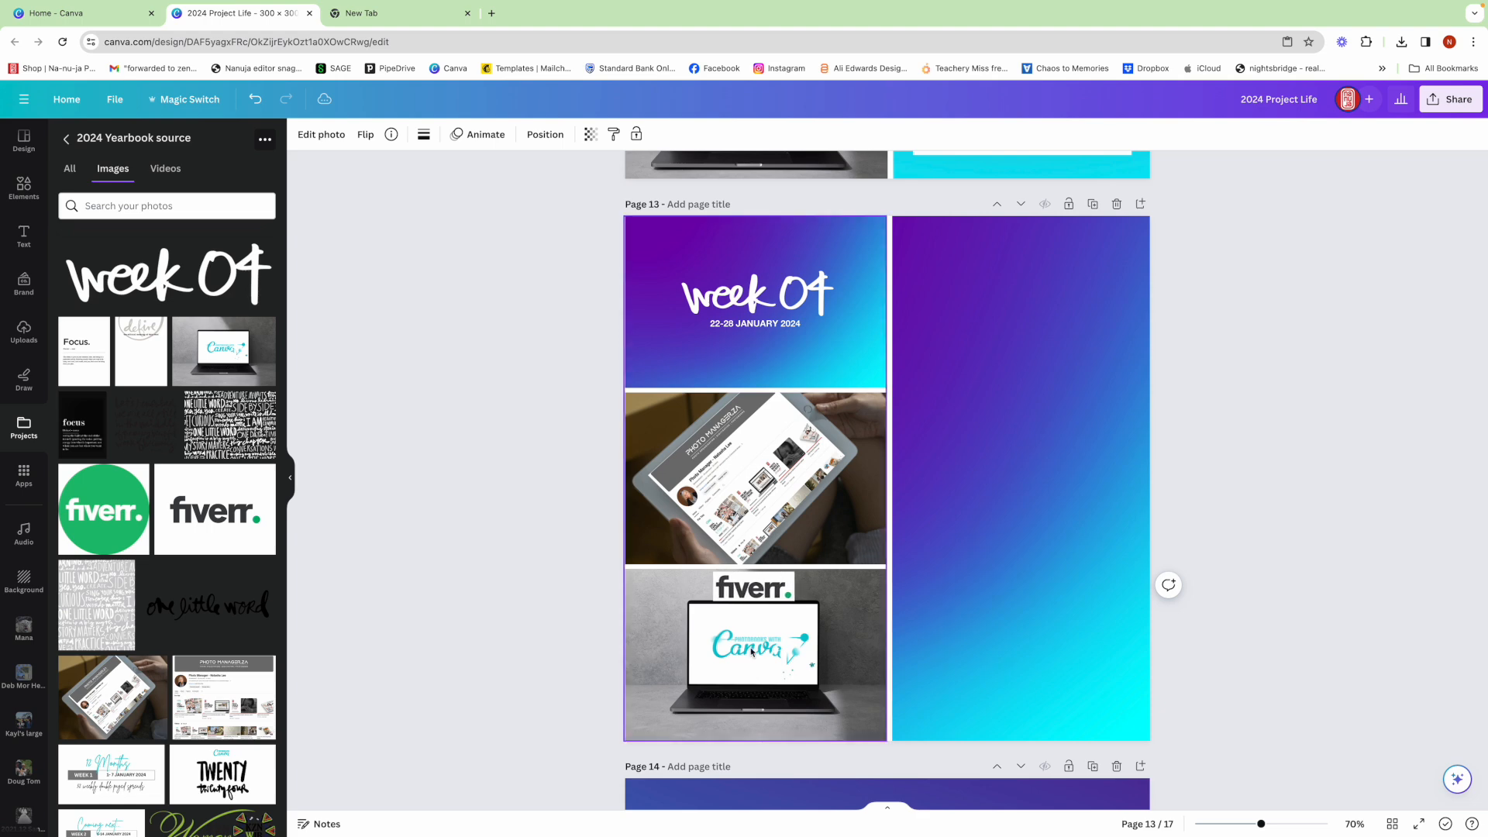
- Enlarge the laptop photo within the bottom grid cell so the laptop sits slightly lower beneath the fiverr logo
double_click(772, 646)
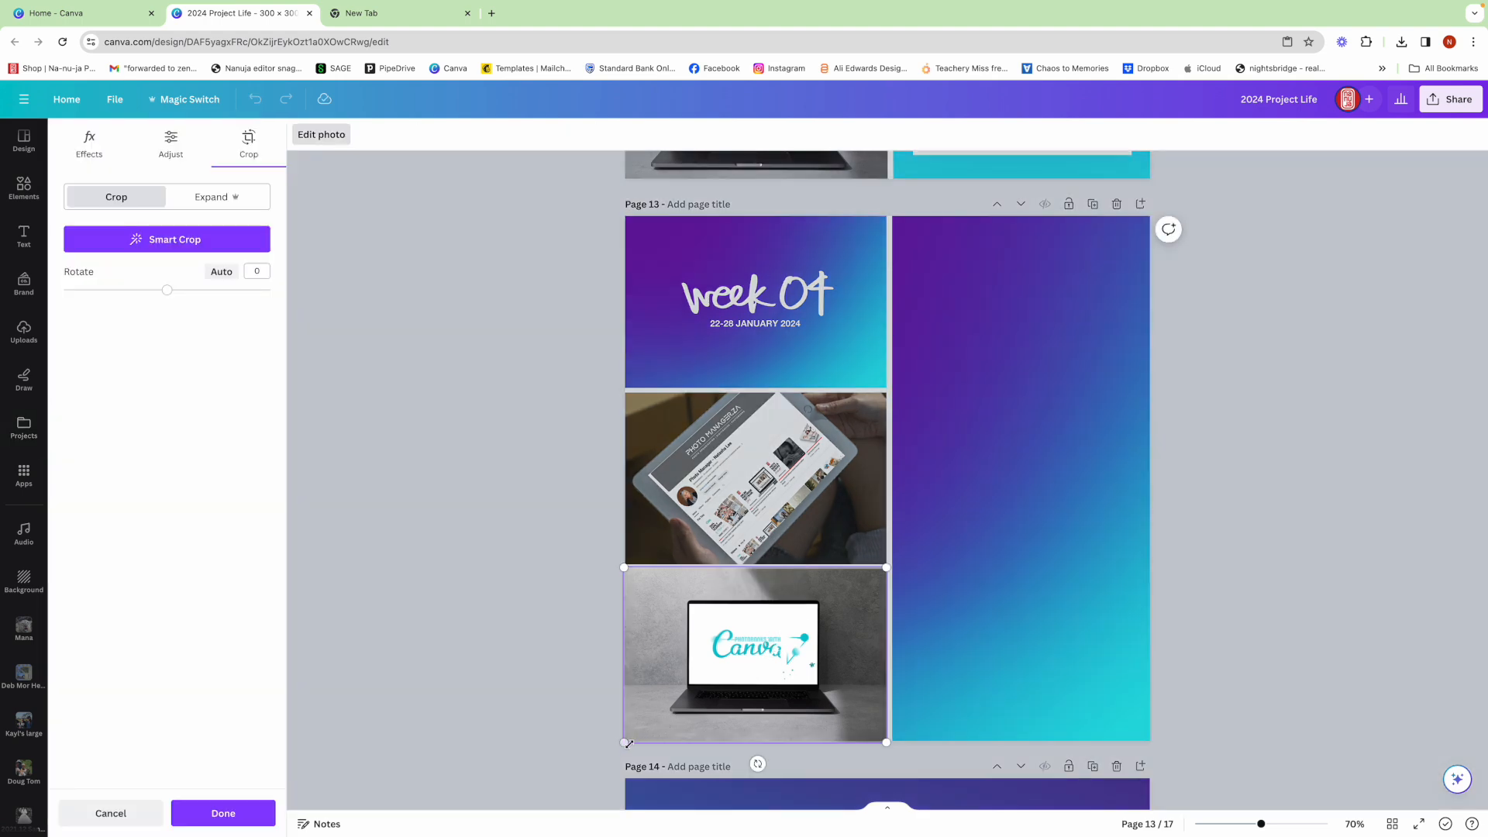
drag(624, 742, 610, 753)
drag(886, 751, 896, 759)
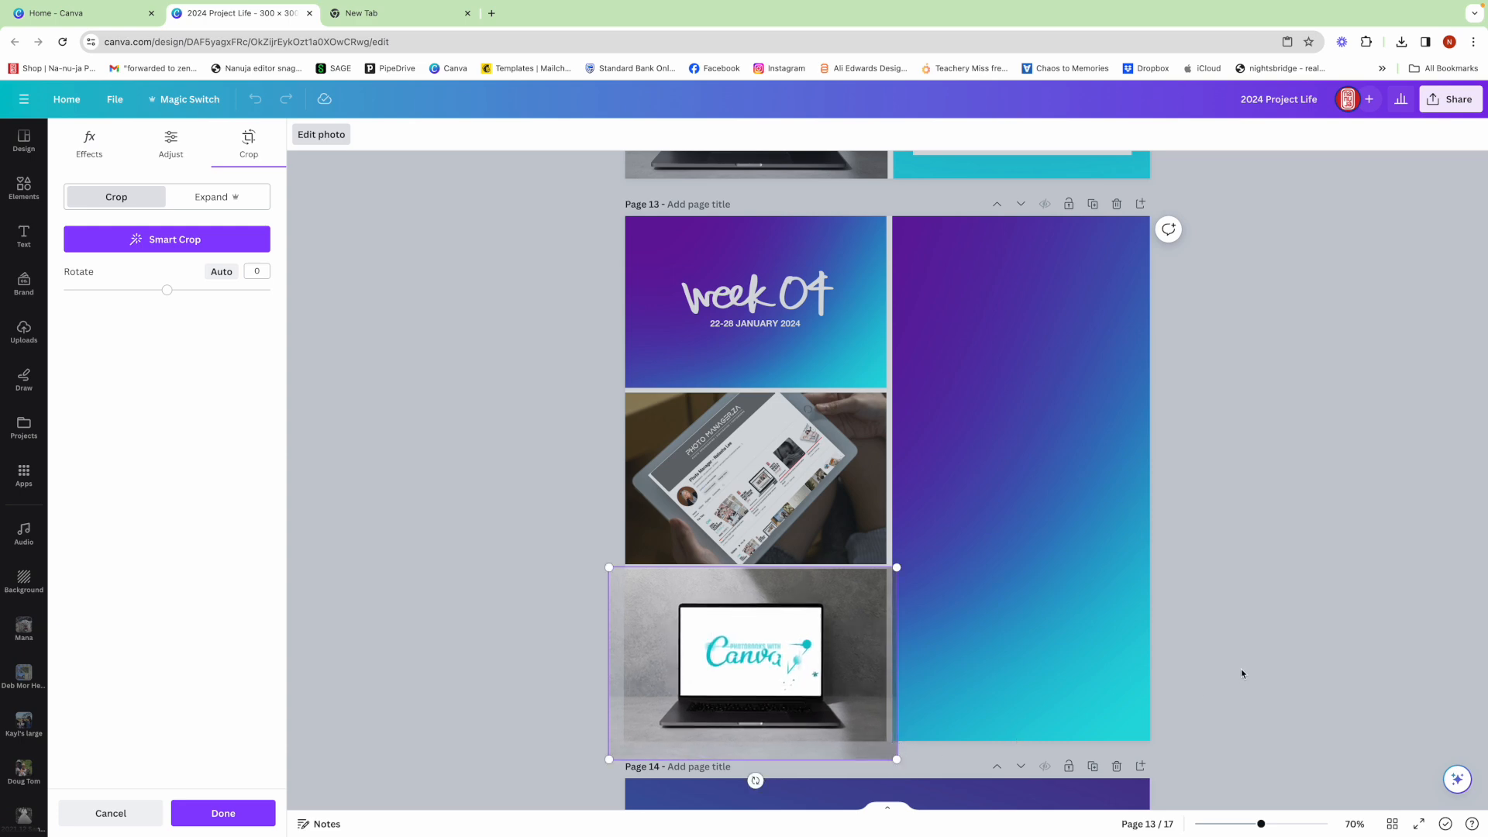
click(1240, 668)
- Remove the white background from the fiverr logo above the laptop
click(763, 590)
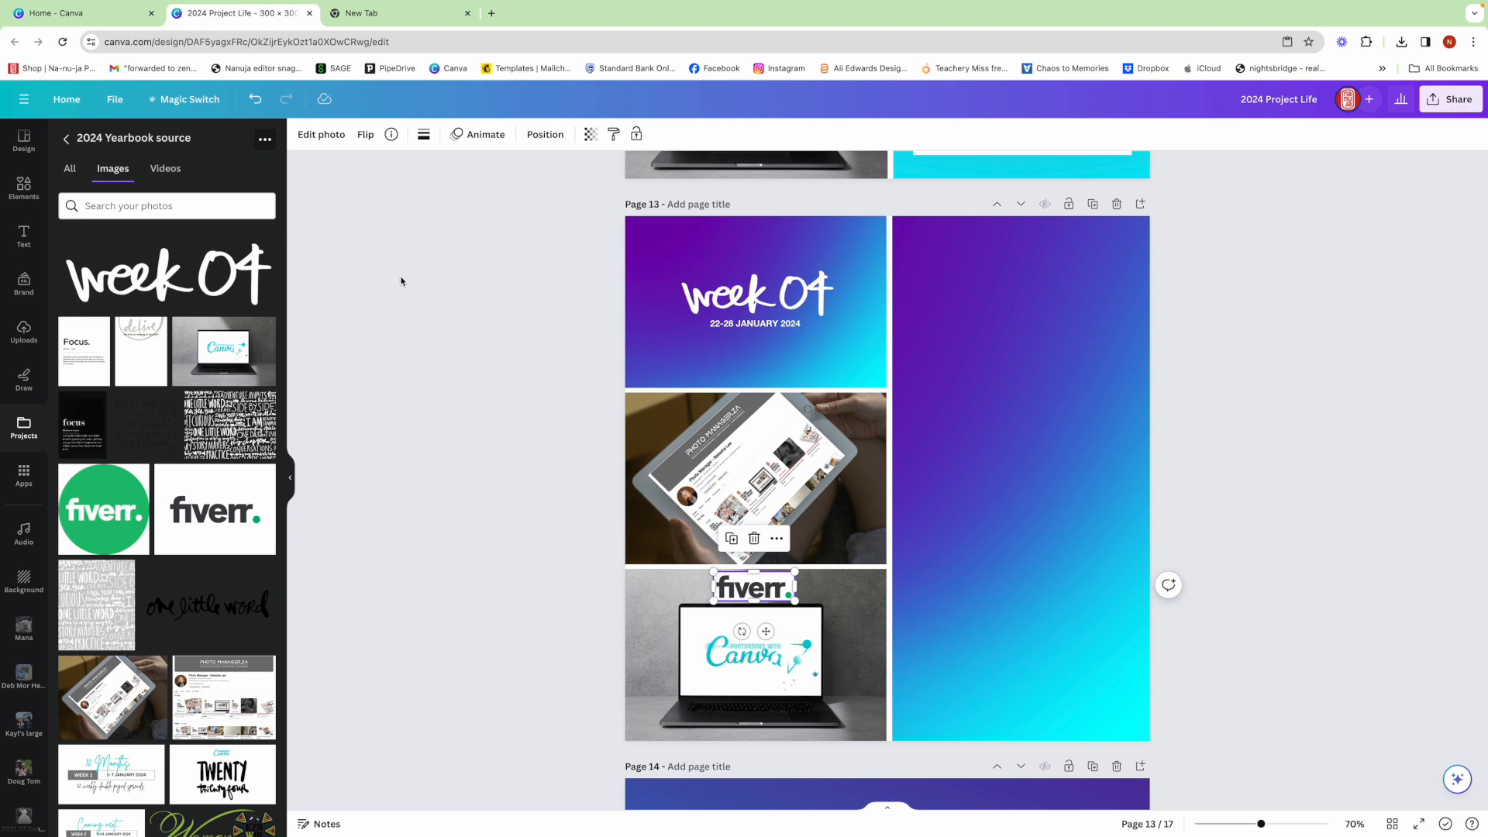
click(313, 136)
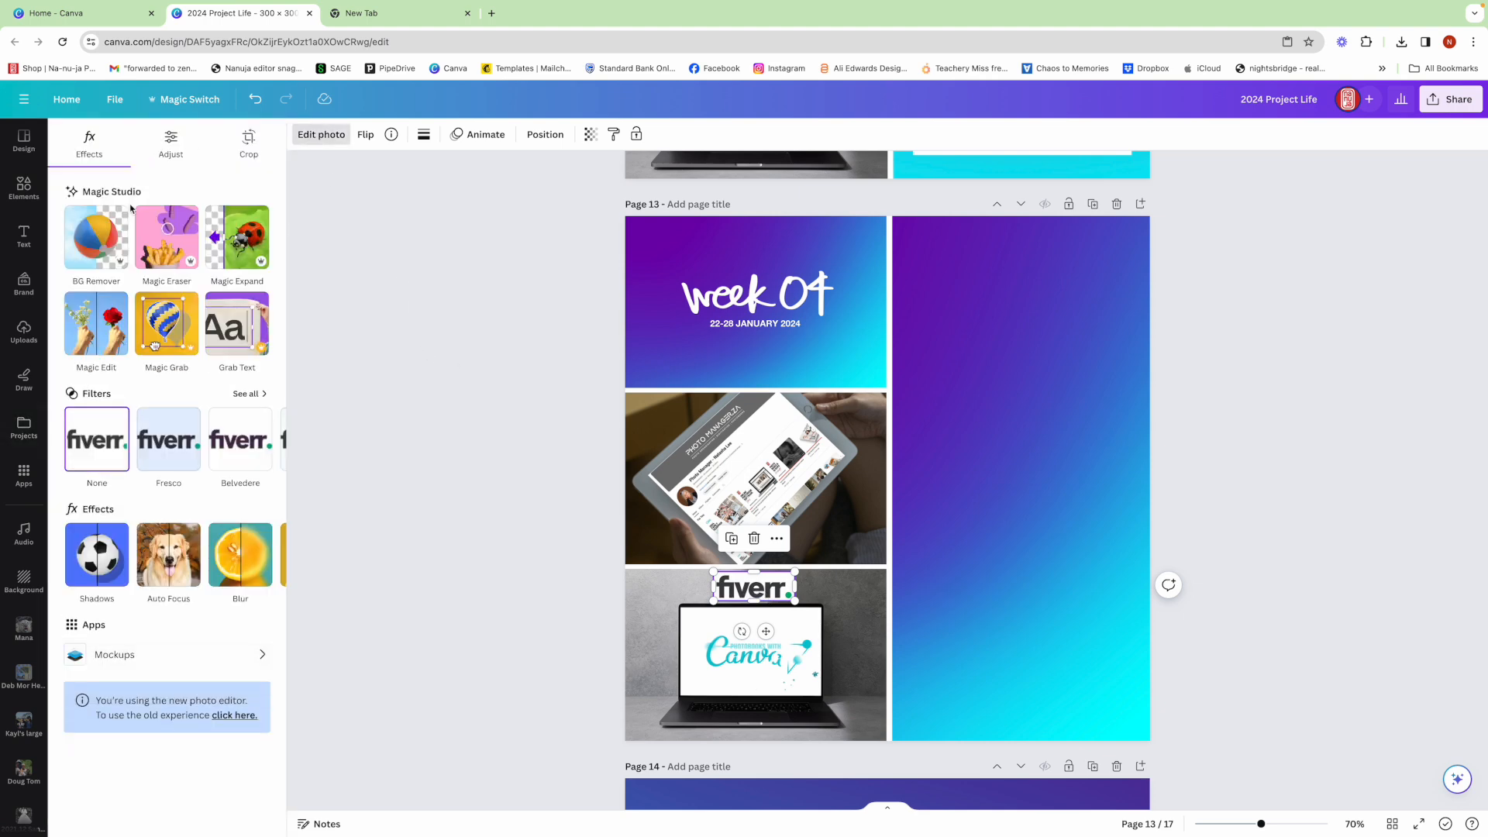
click(97, 249)
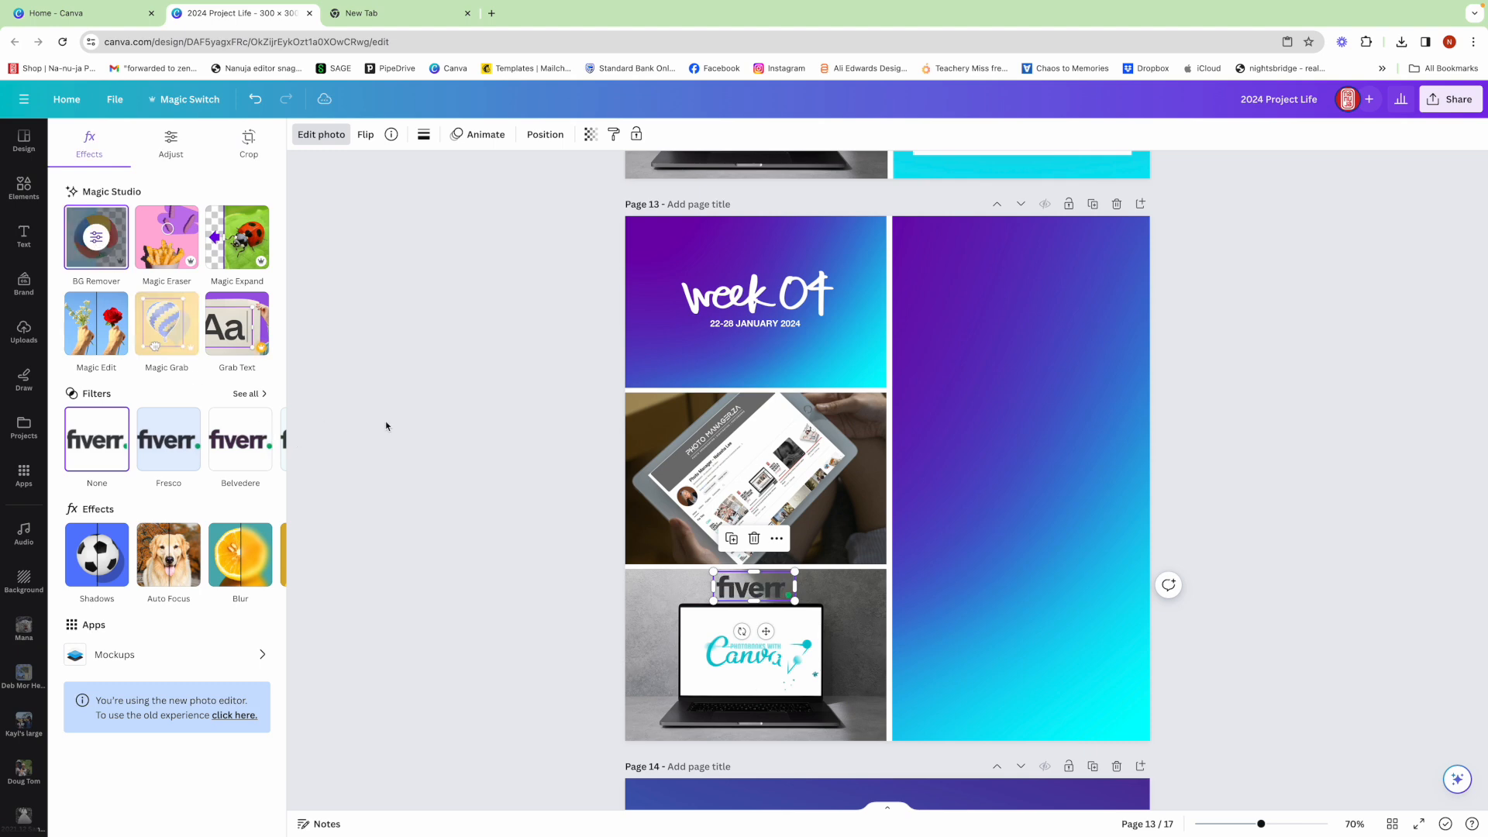
click(454, 462)
click(454, 462)
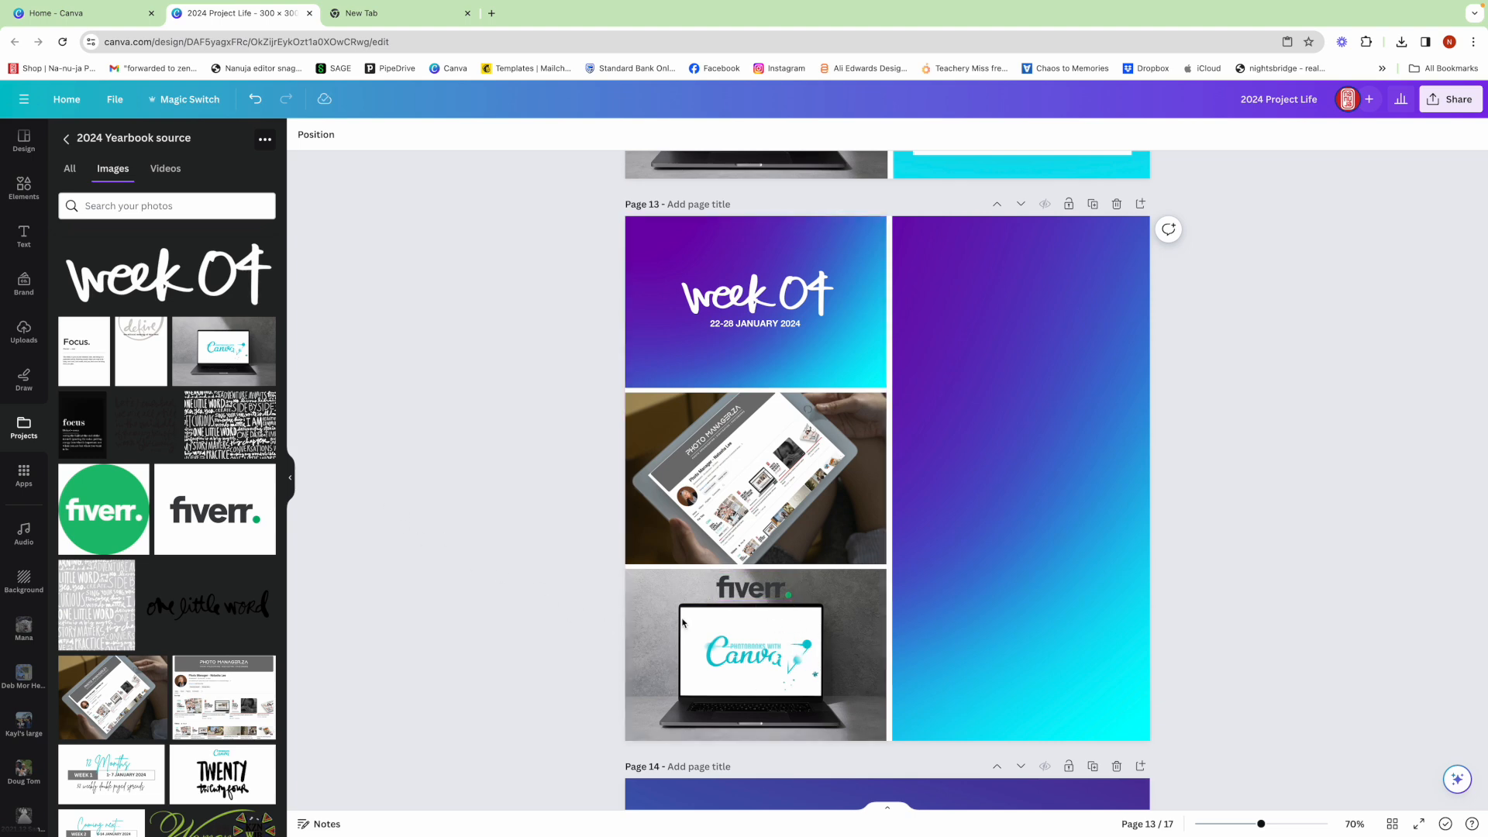
- Search the elements for "music notes" and place the scattered notes graphic, slightly enlarged, at the upper right of the laptop photo
click(24, 186)
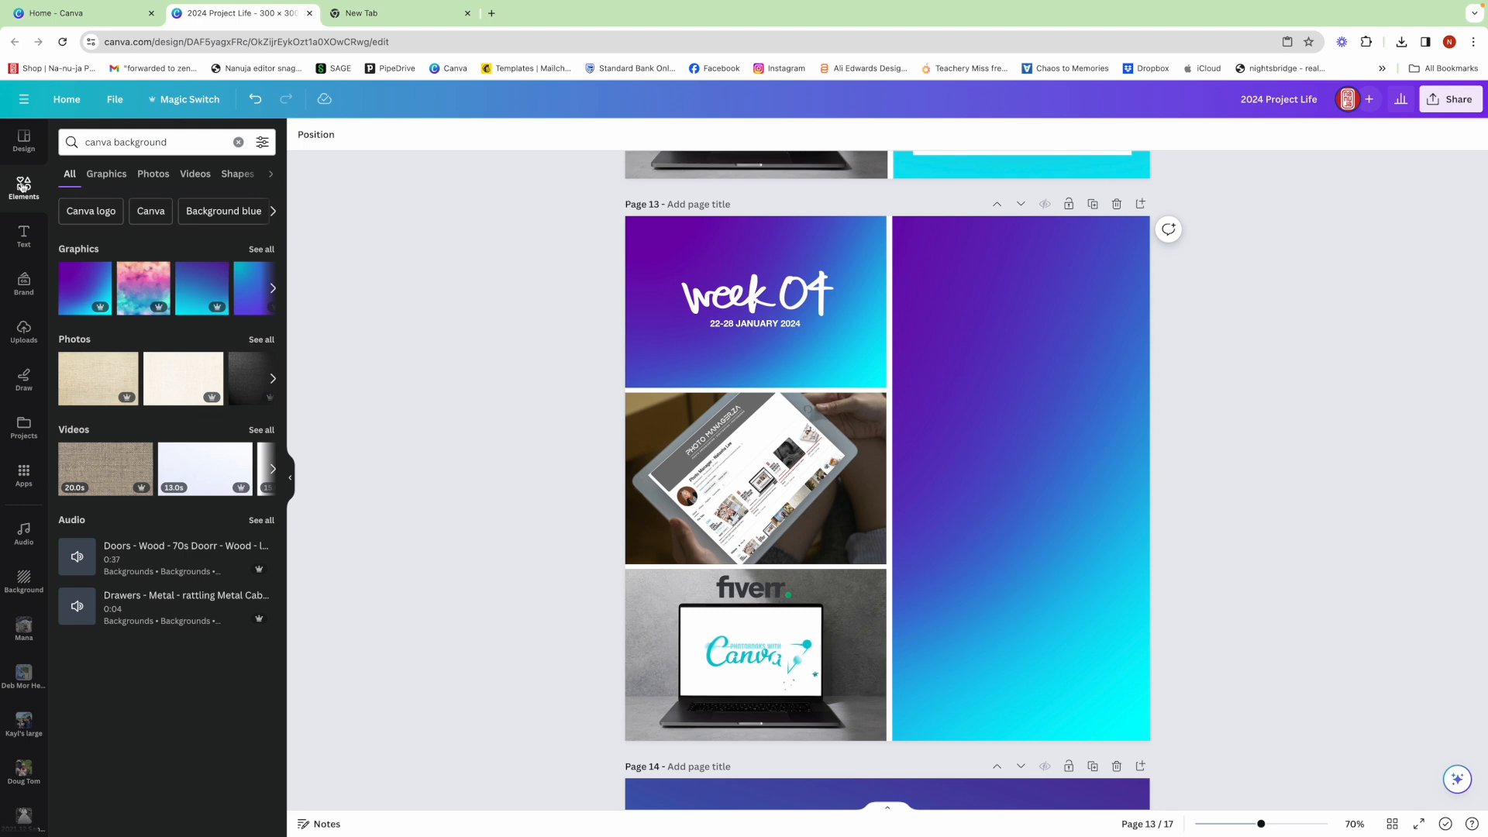
click(74, 143)
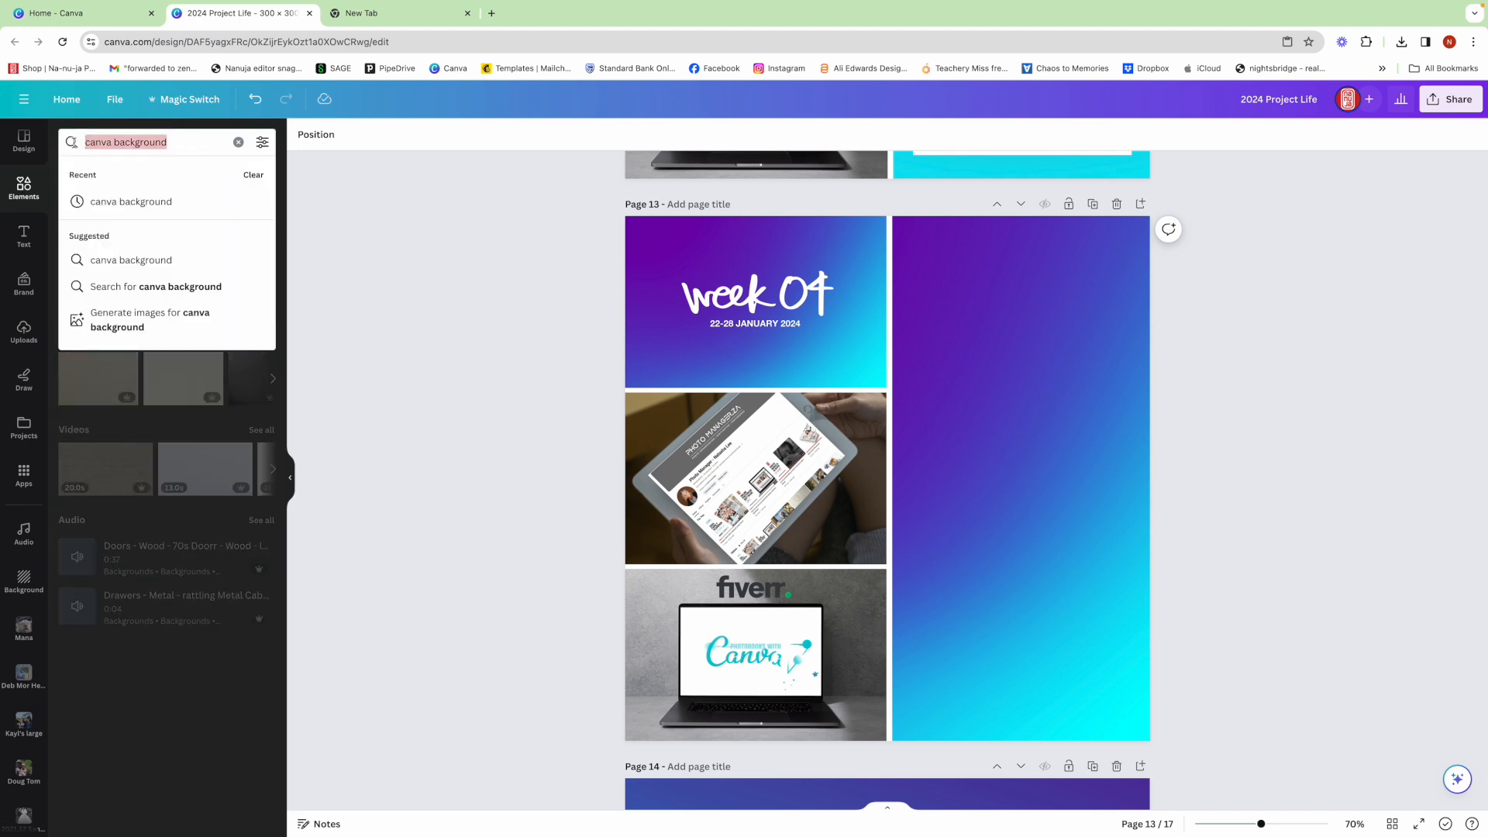
text(music n)
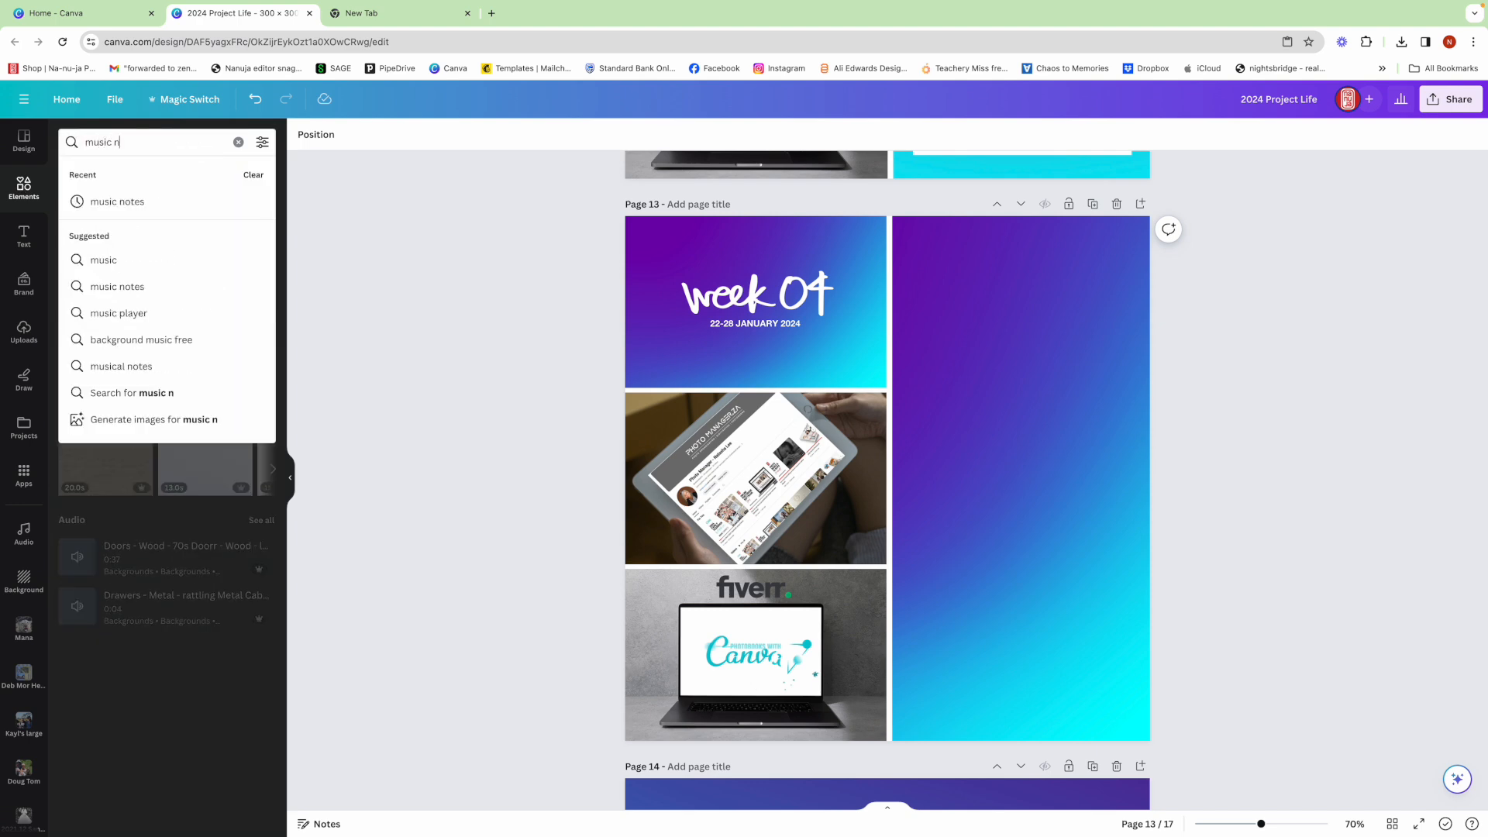
text(otes)
key(Return)
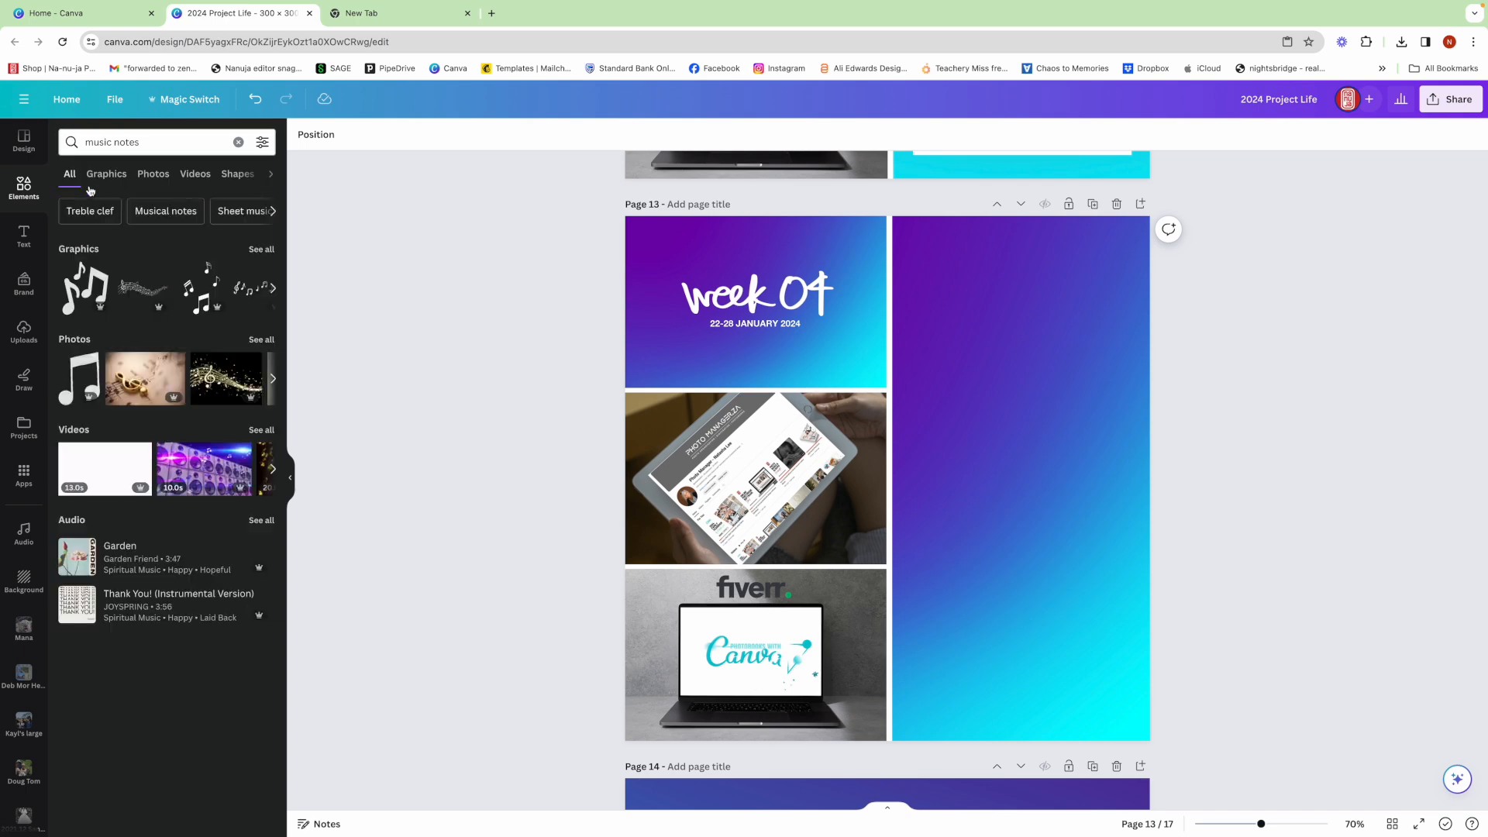
click(203, 289)
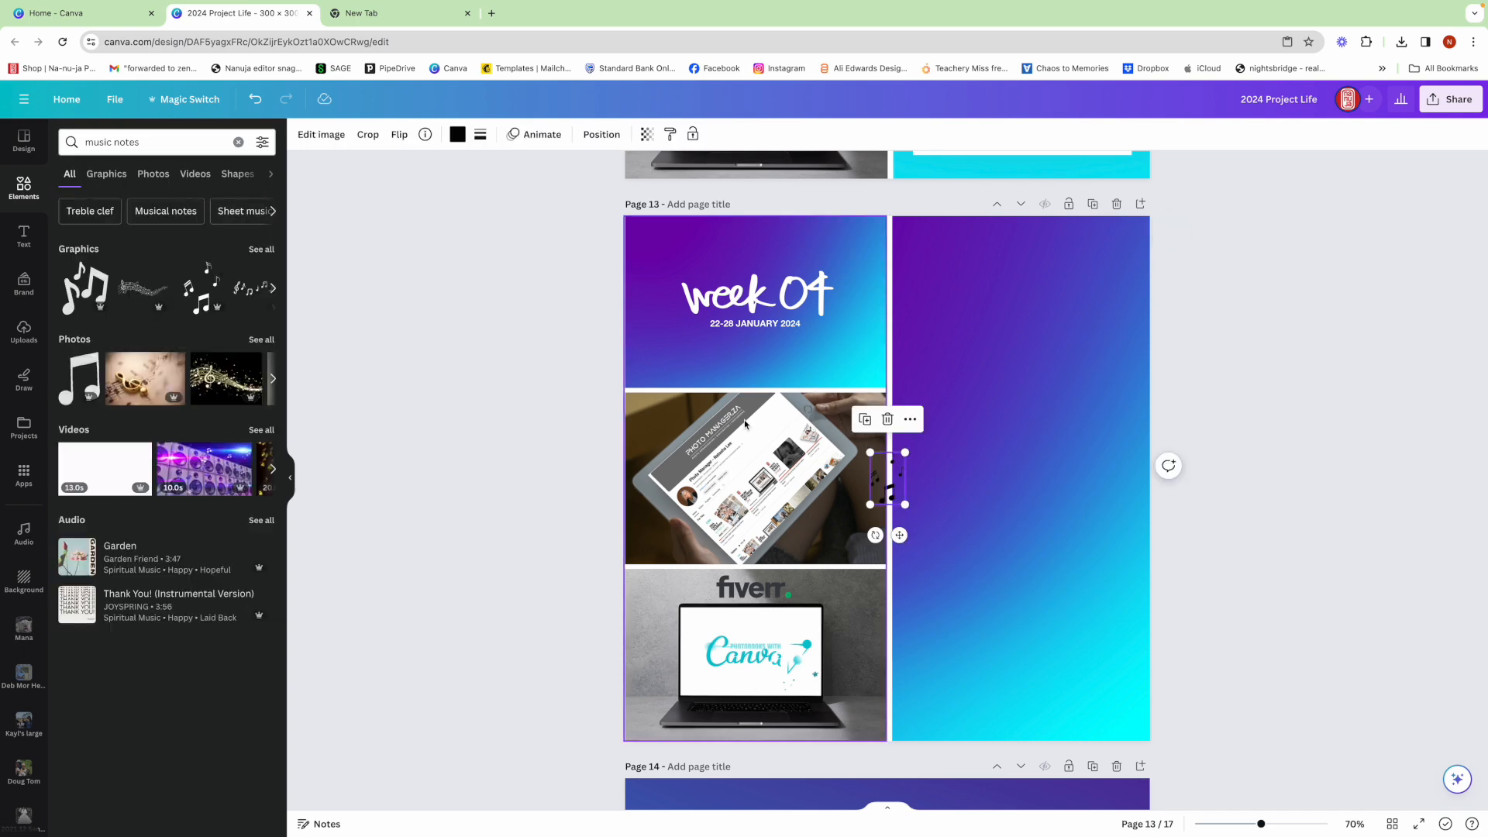
drag(891, 478, 832, 640)
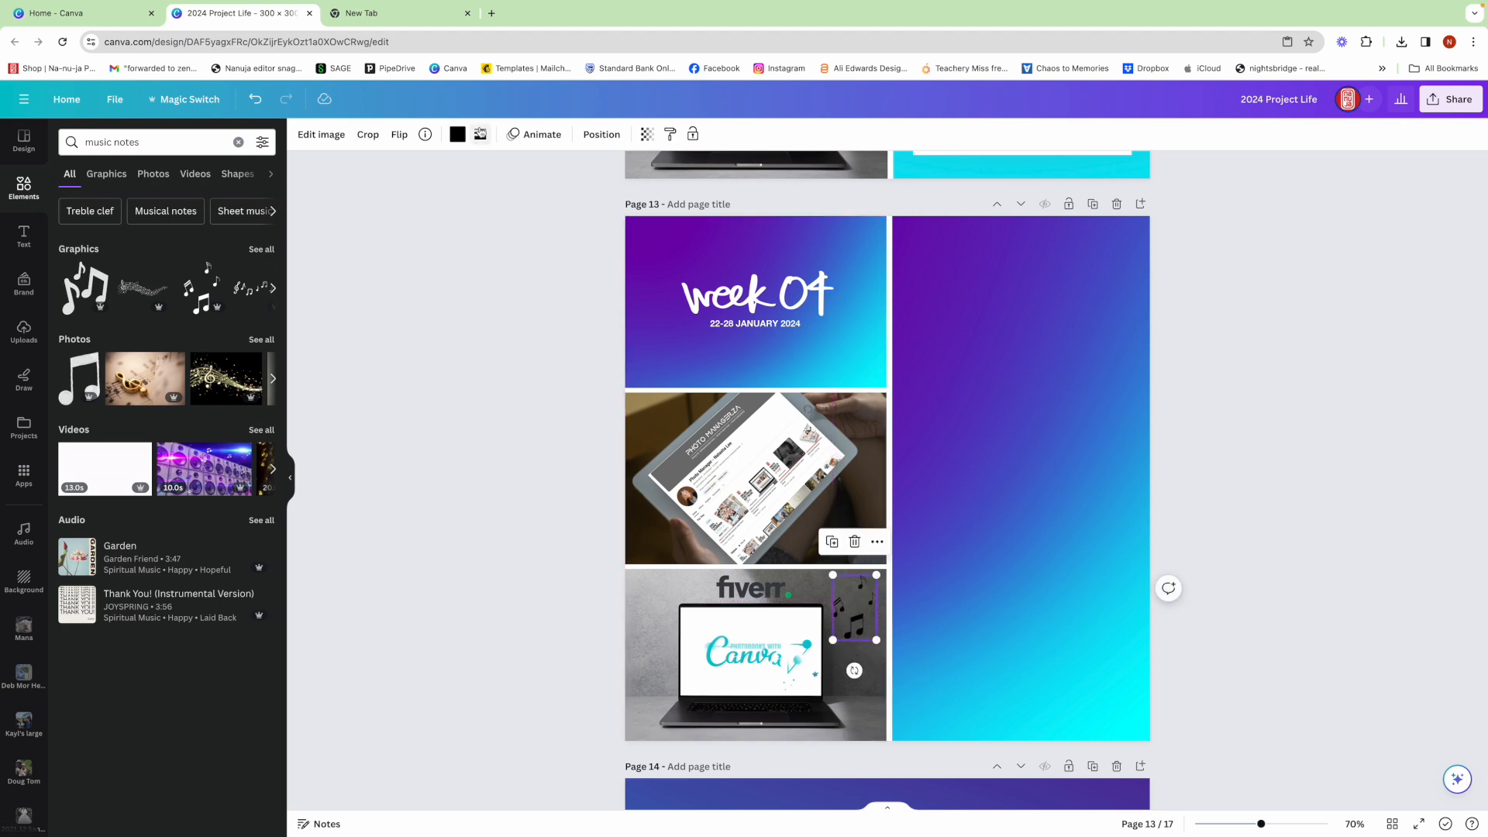
- Recolour the music notes graphic beside the laptop white
click(457, 134)
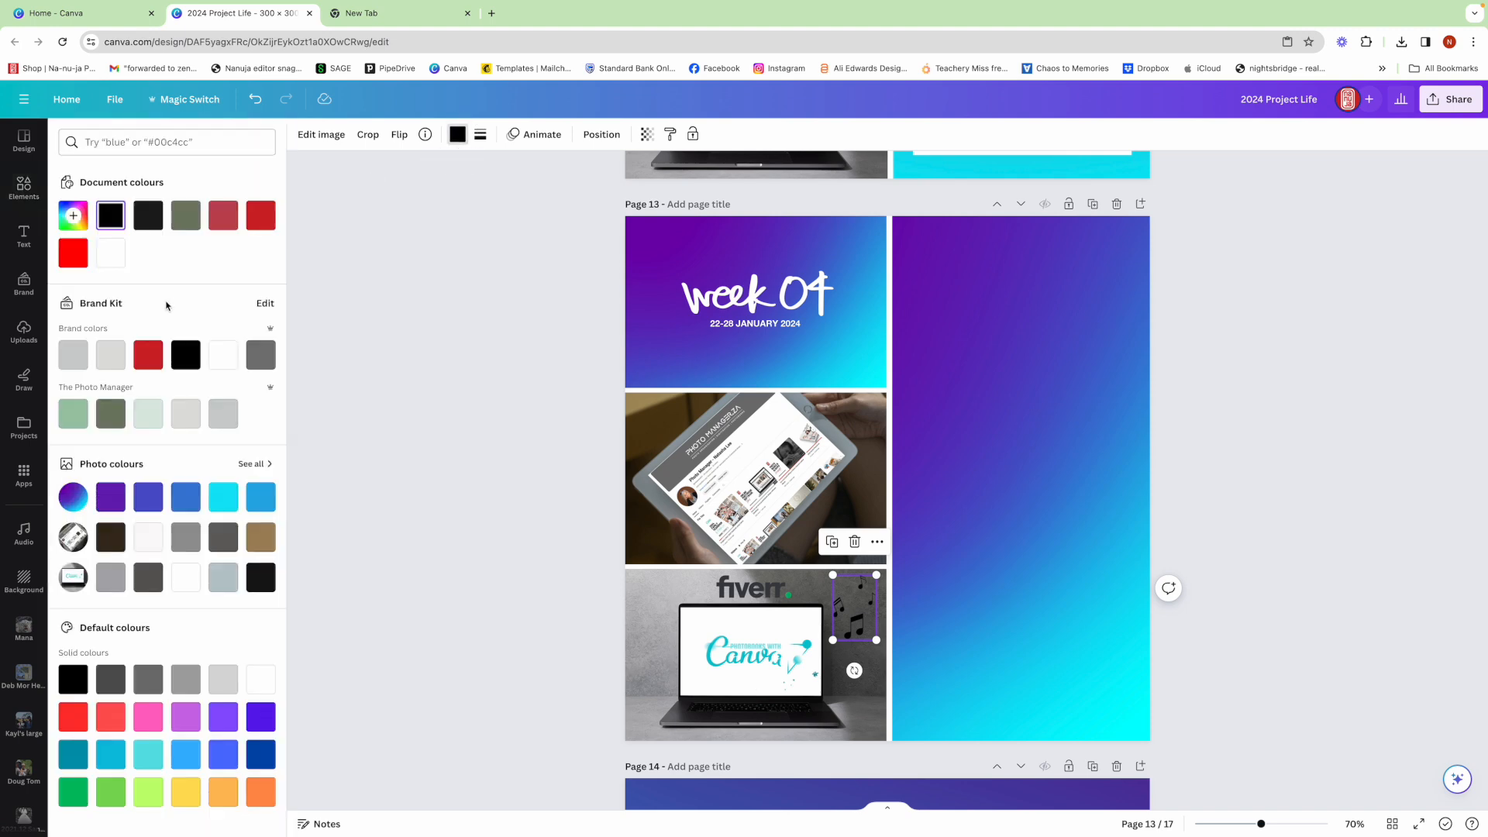
click(110, 253)
click(466, 622)
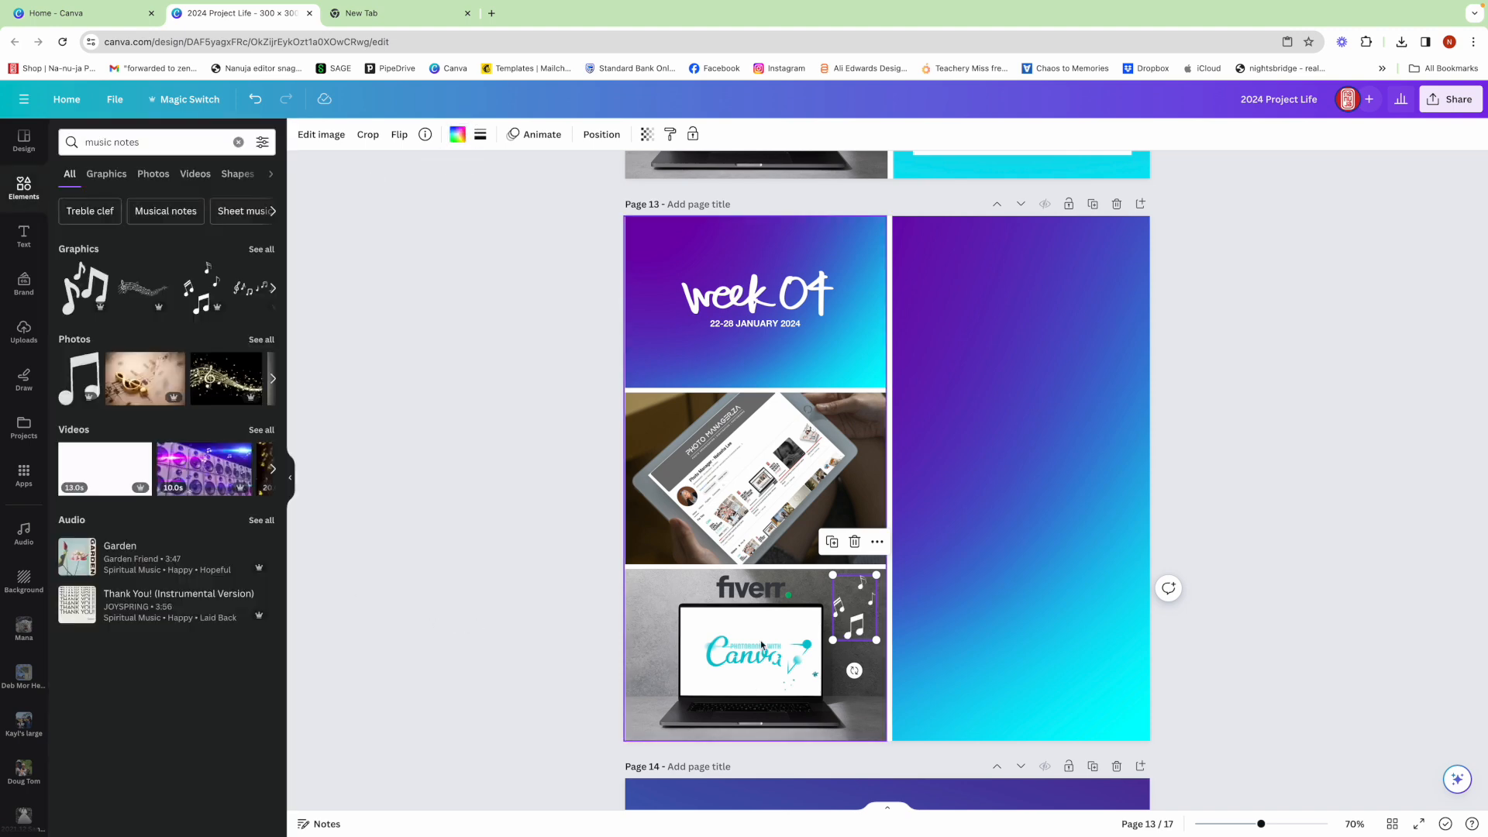
- Duplicate the white music notes and place the copy to the left of the laptop in the bottom grid cell
click(831, 541)
drag(858, 611, 670, 633)
click(580, 643)
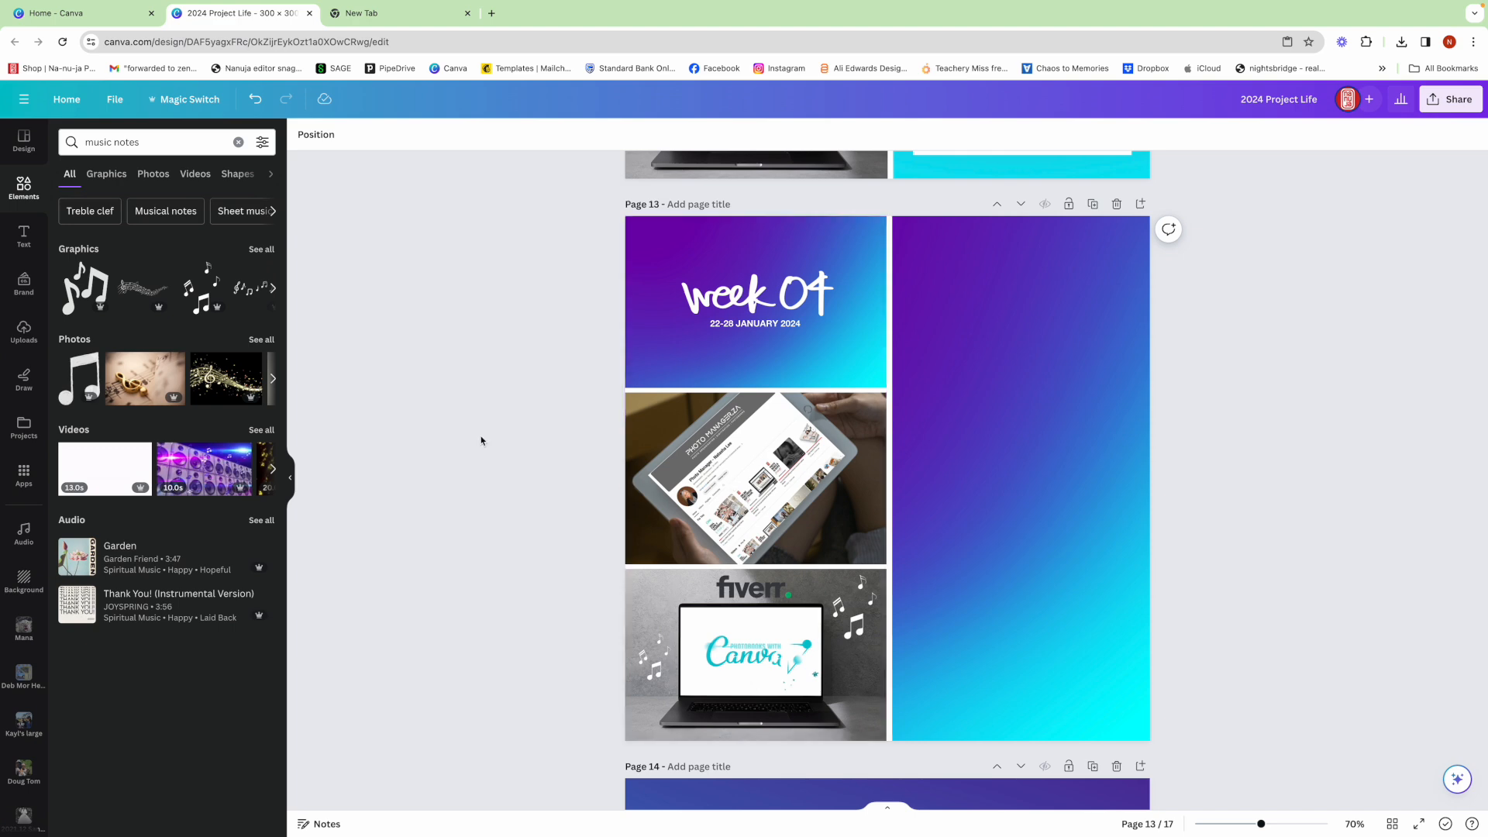
- Search the elements for "you tube logo" and place the red play-button logo in the lower right corner of the tablet photo
click(76, 140)
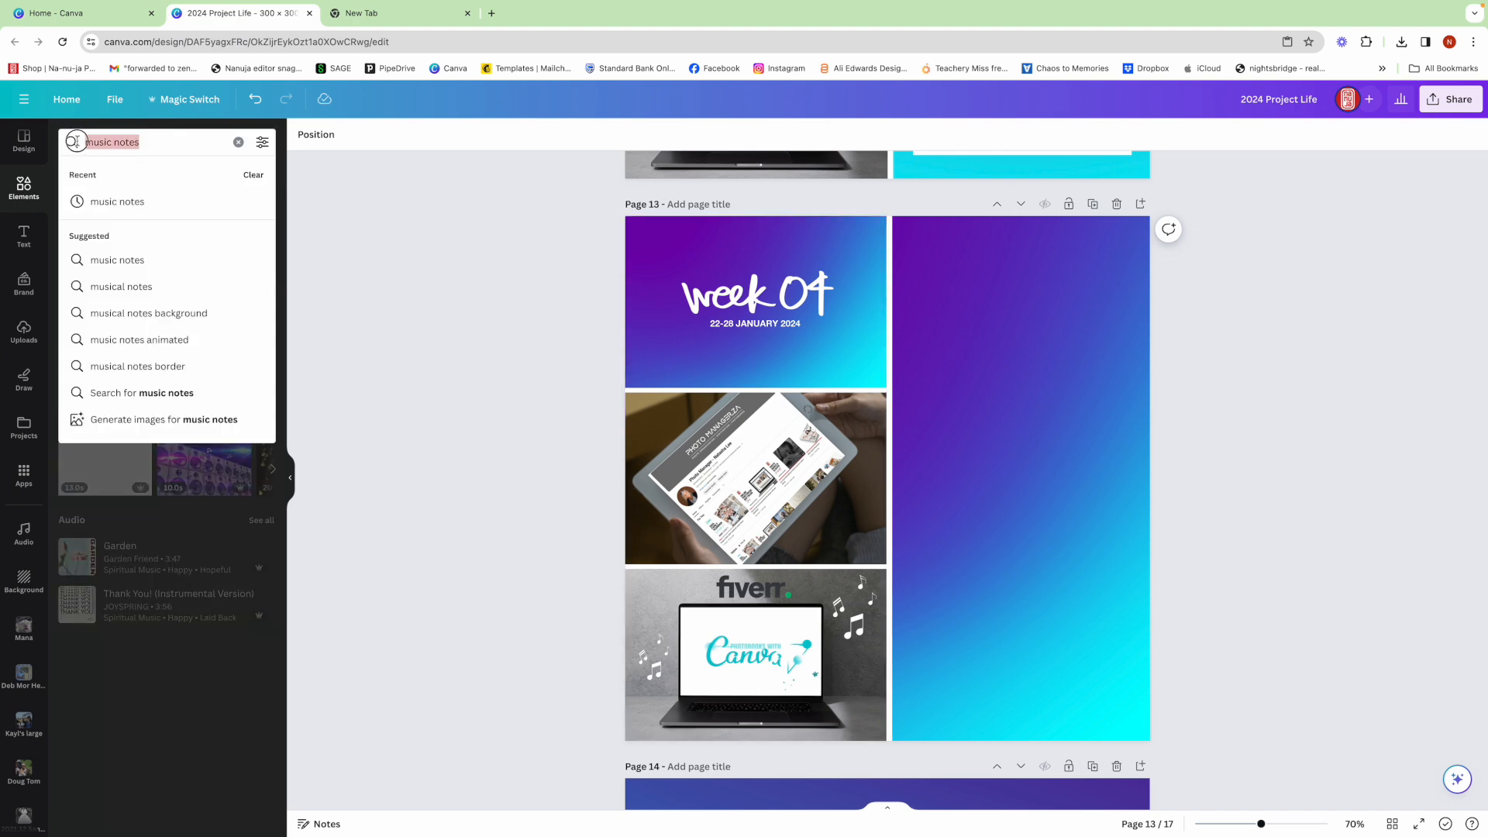
text(you tu)
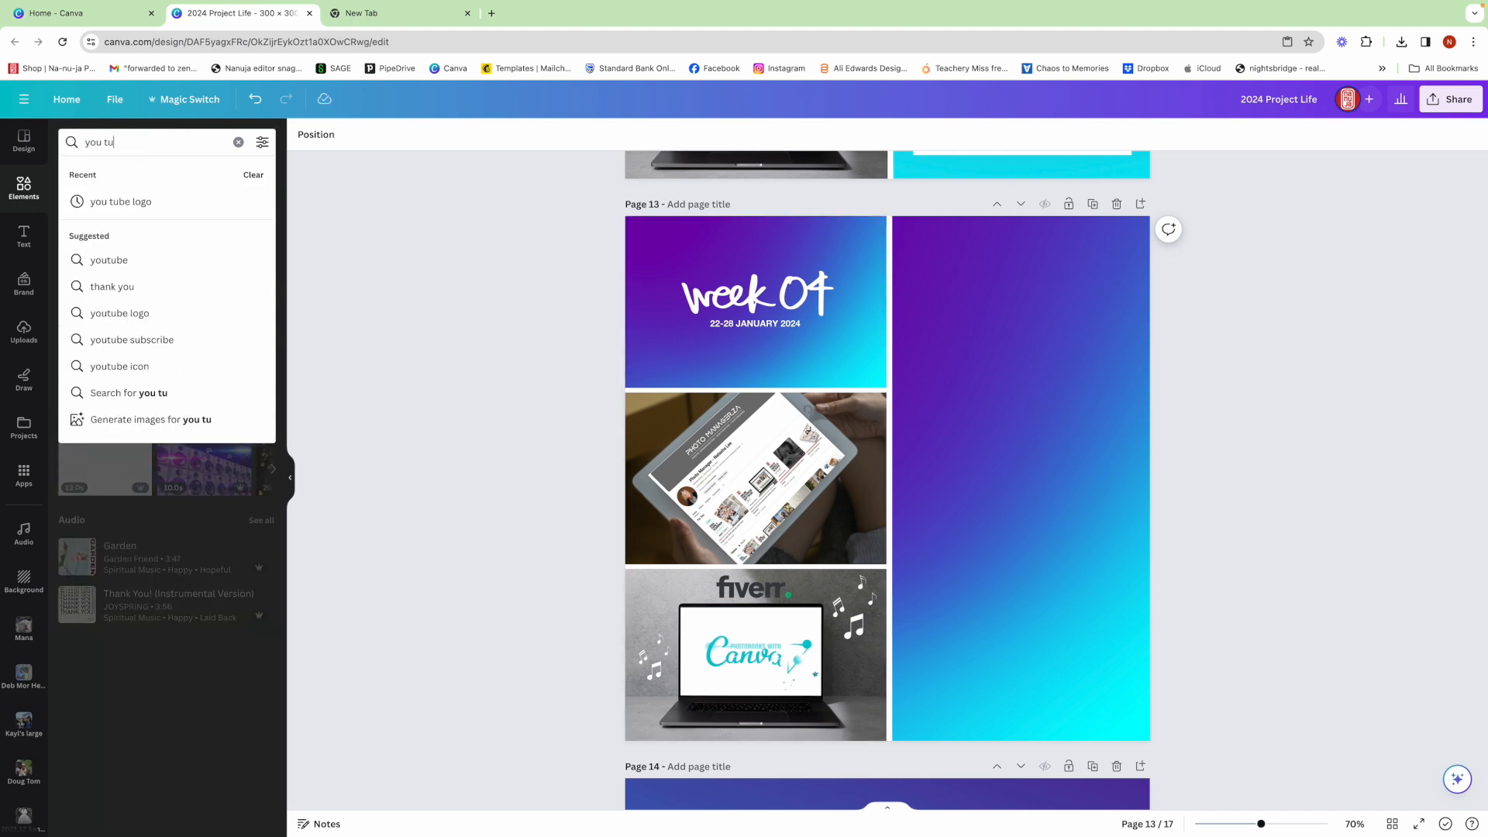
text(be logo)
key(Return)
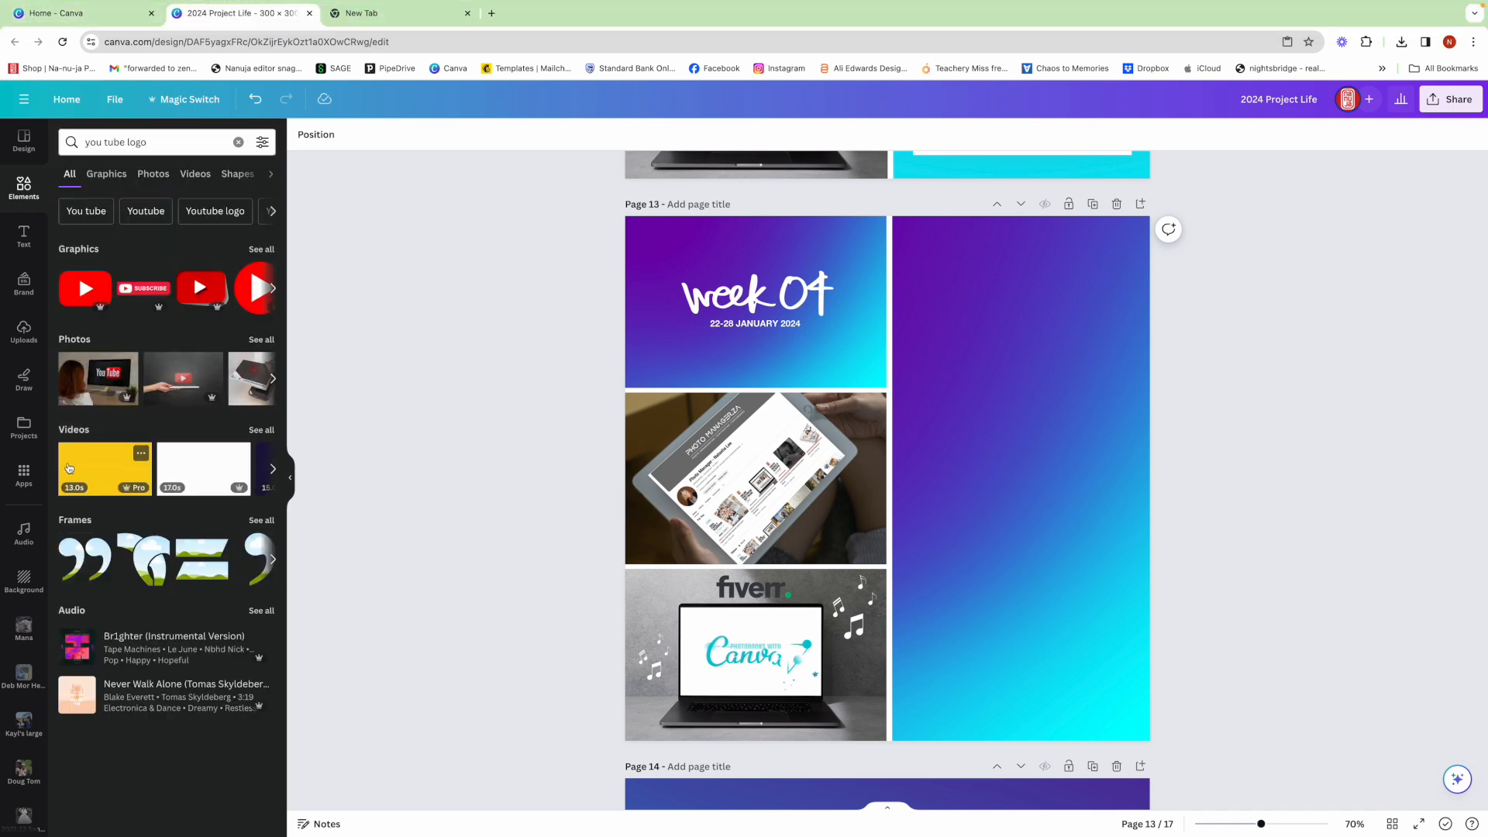
click(91, 301)
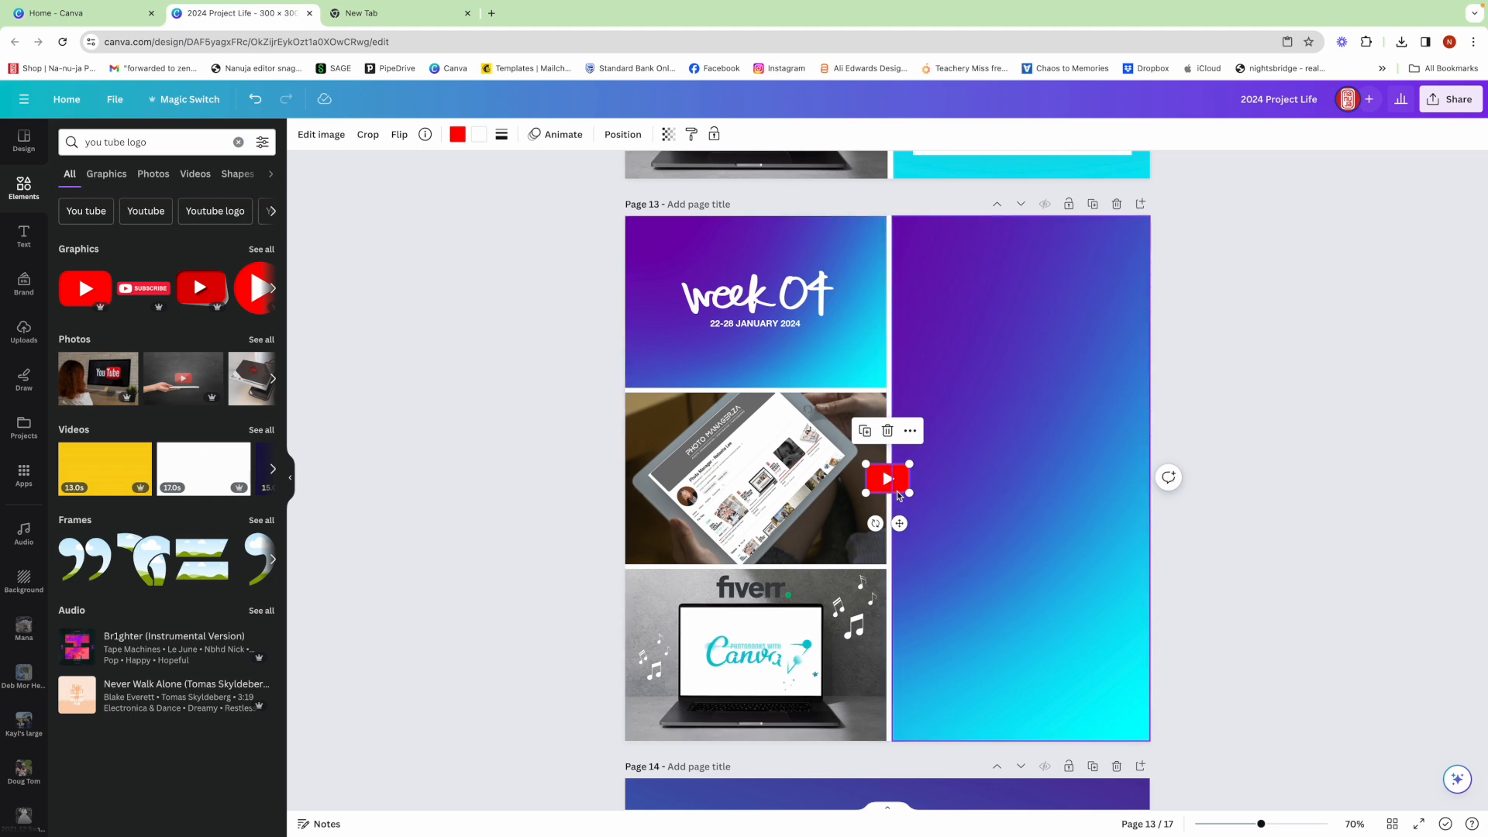
drag(901, 484, 861, 539)
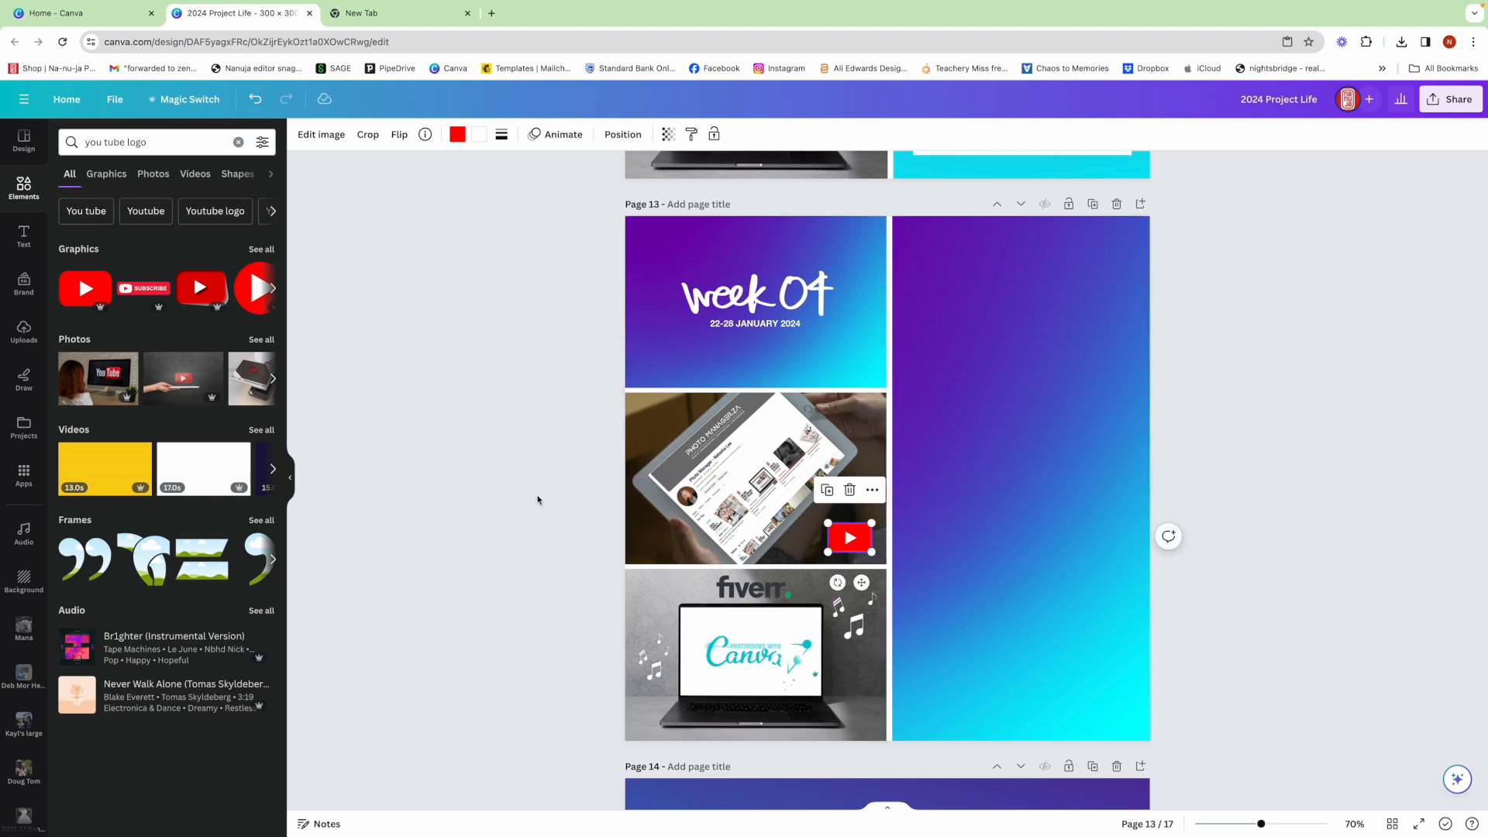
click(538, 500)
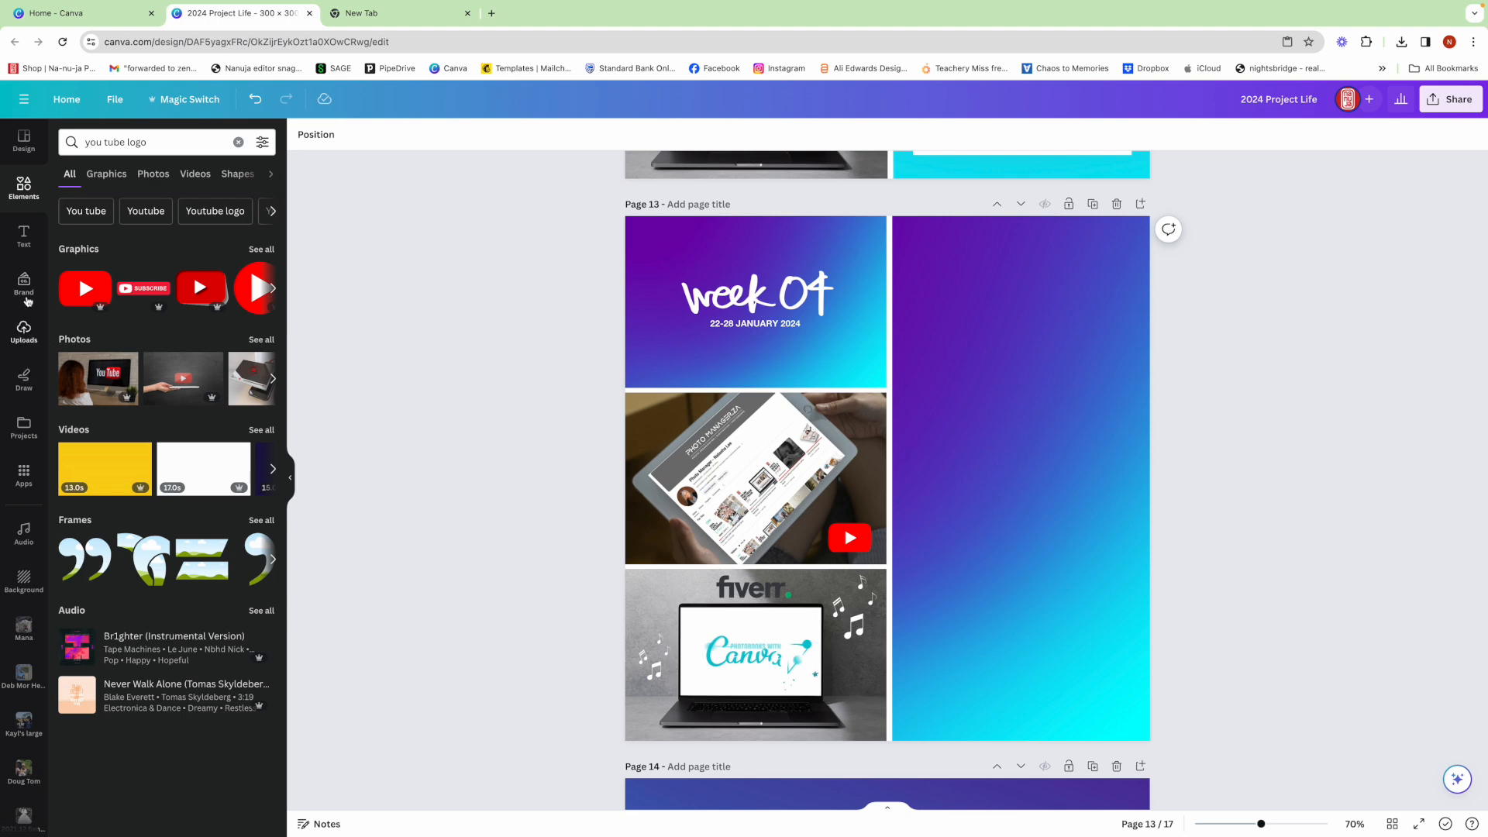
- Add the black na-nu-ja brand logo and place it centred beneath the date in the "week 04" title cell of page 13
click(24, 288)
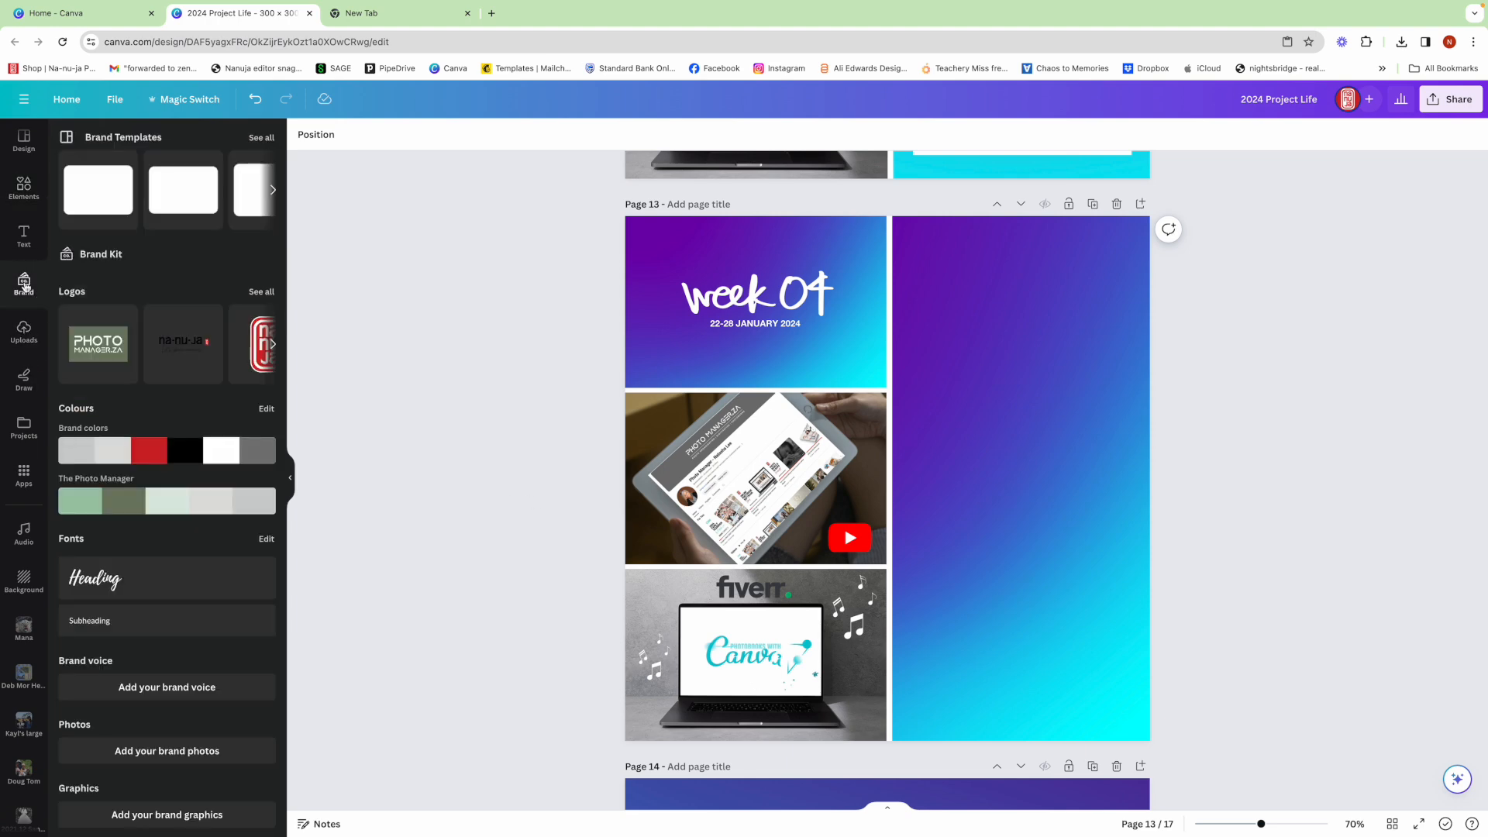
click(191, 347)
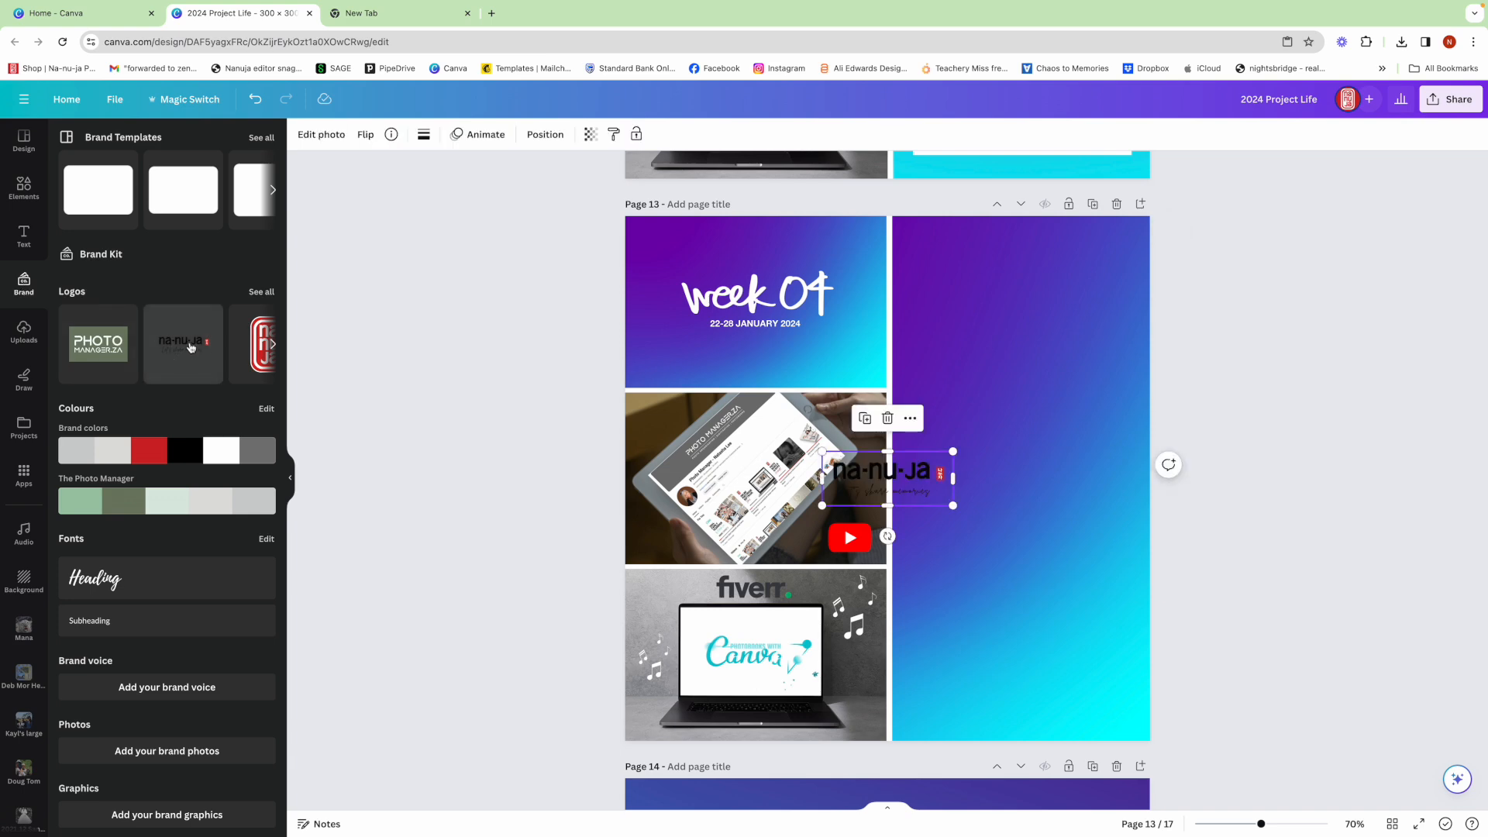
drag(909, 479, 619, 361)
key(Right)
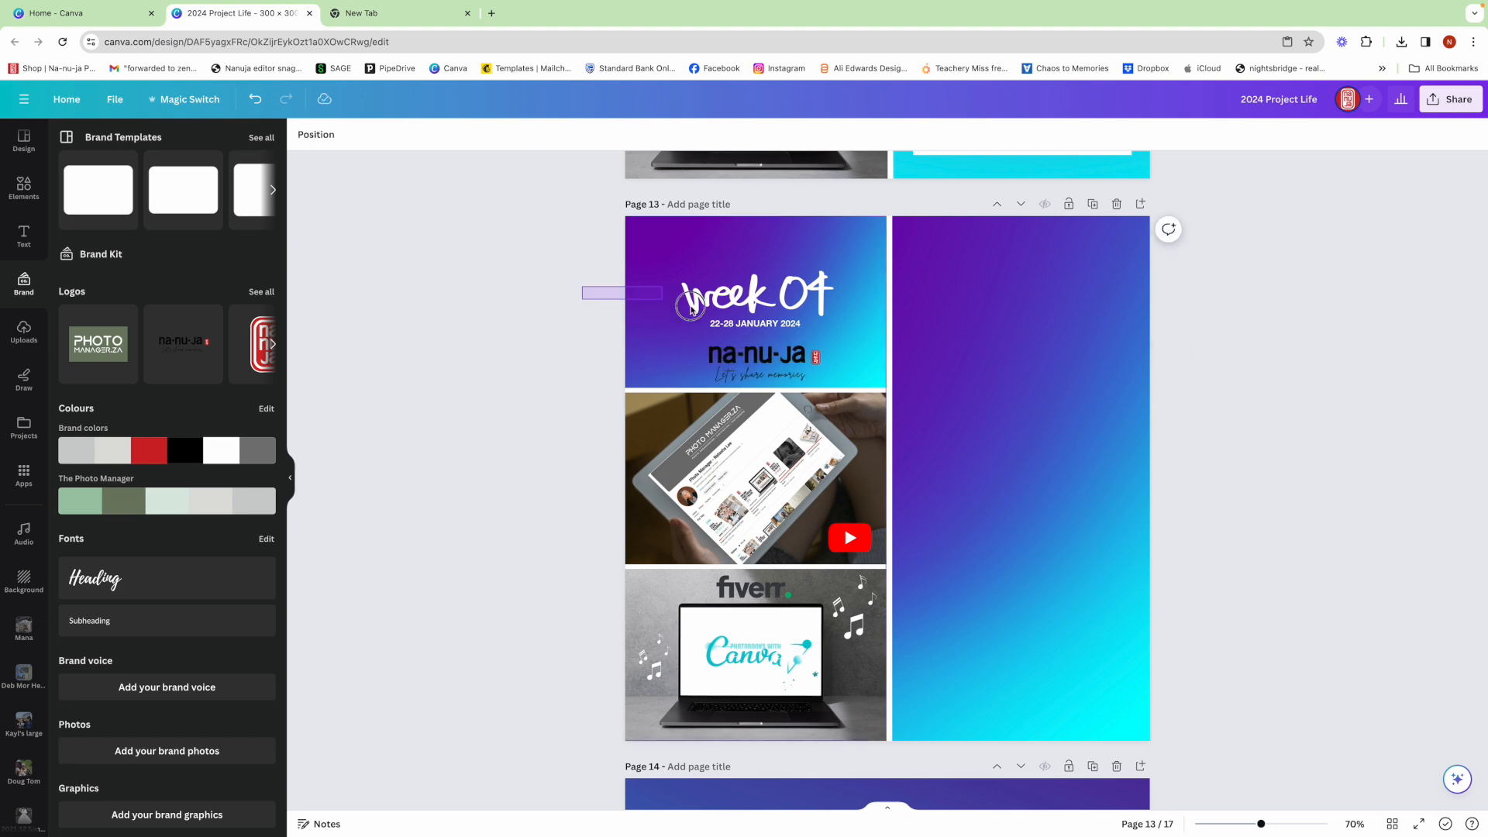
- Raise the "week 04" title, date and na-nu-ja logo slightly together, keeping the gradient and the photos at their original height
click(739, 350)
drag(738, 350, 741, 334)
click(558, 371)
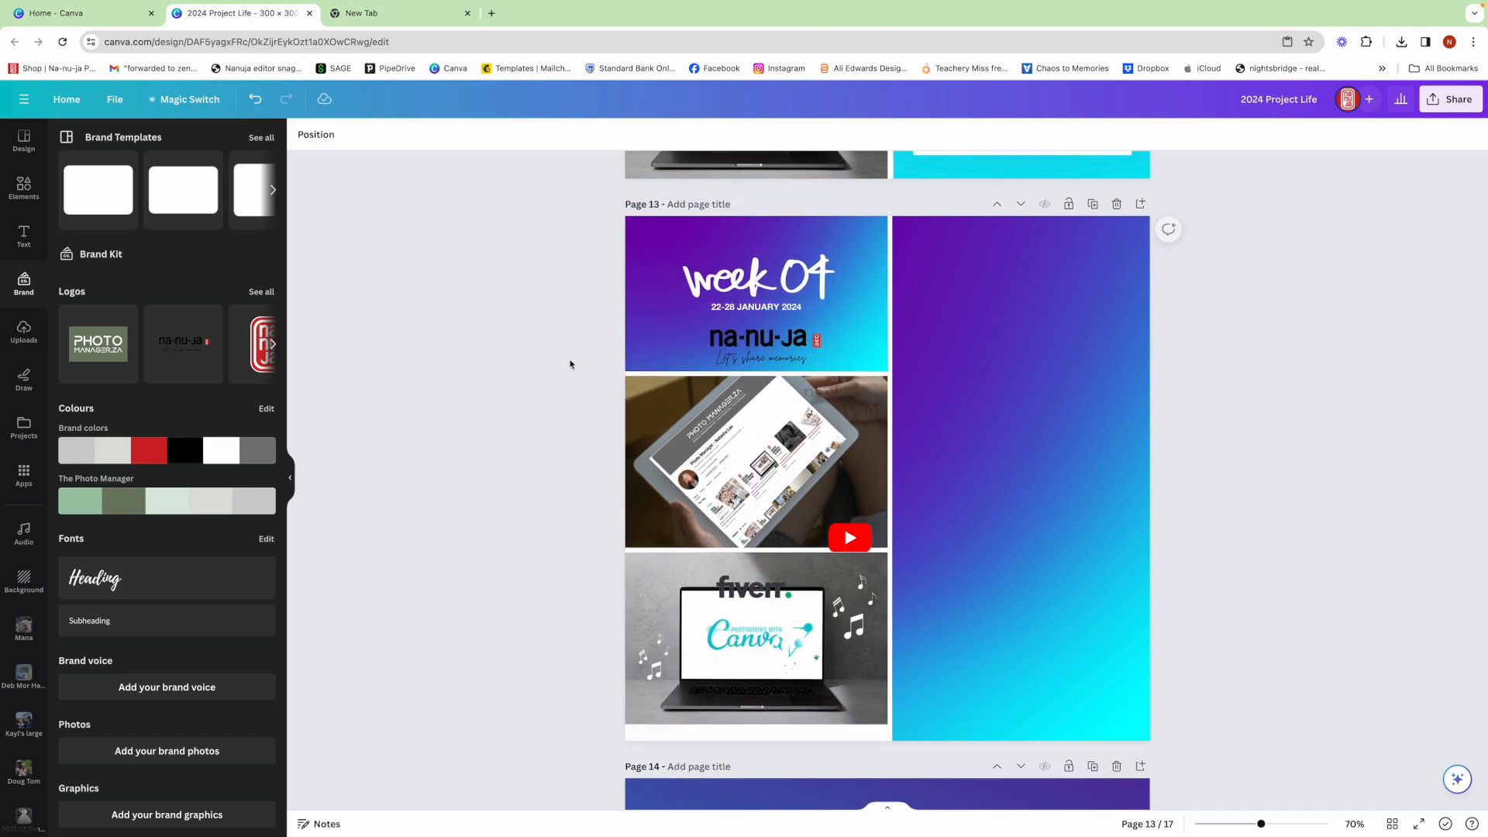
drag(637, 337, 636, 349)
click(547, 361)
- Place the "2024 Family Yearbook" image from the 2024 Yearbook source folder at the top of the tall gradient panel, scaled down to fit inside it
scroll(223, 384, down, 1)
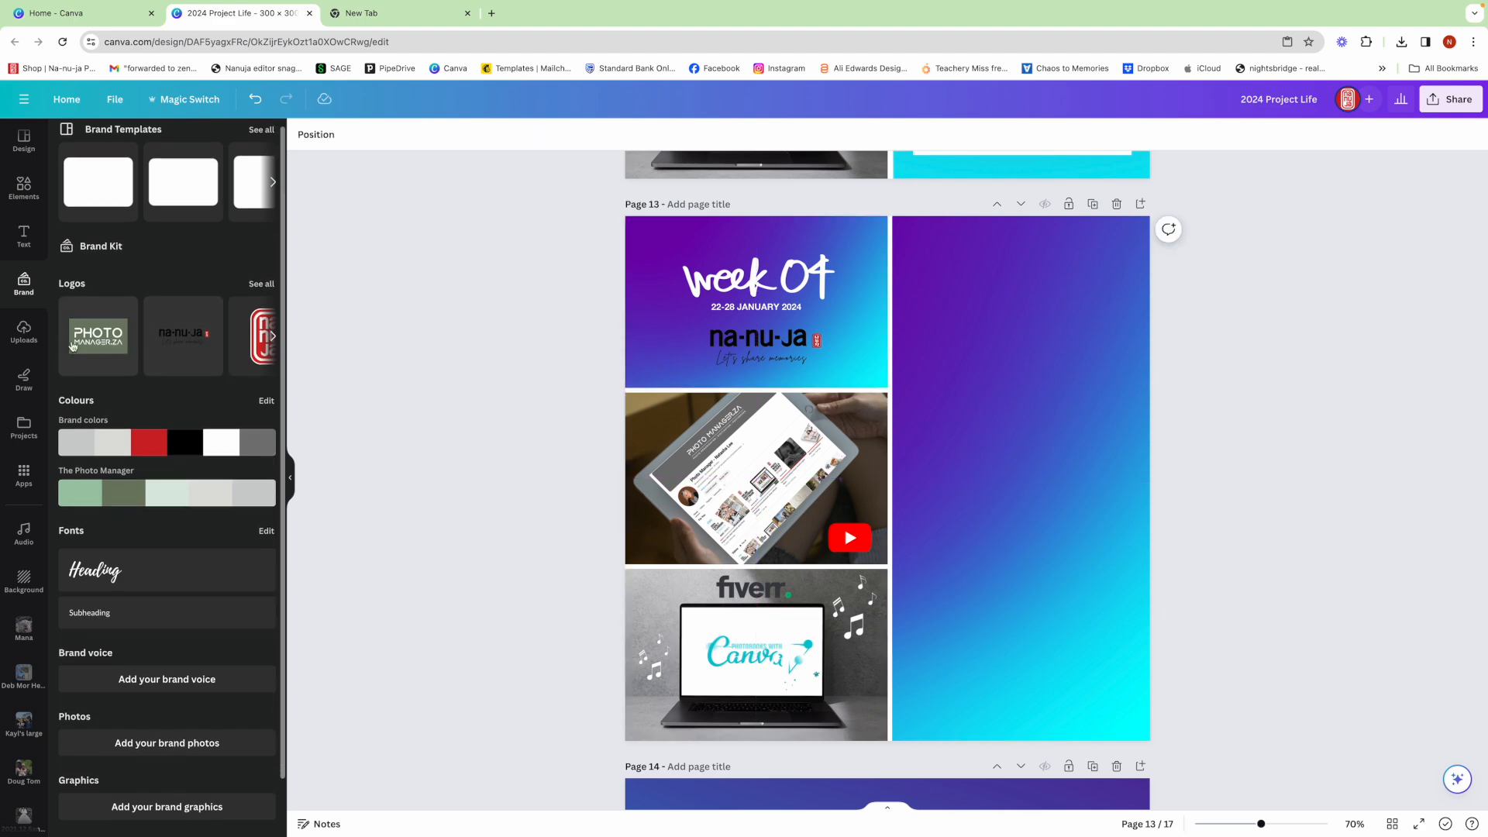
click(24, 427)
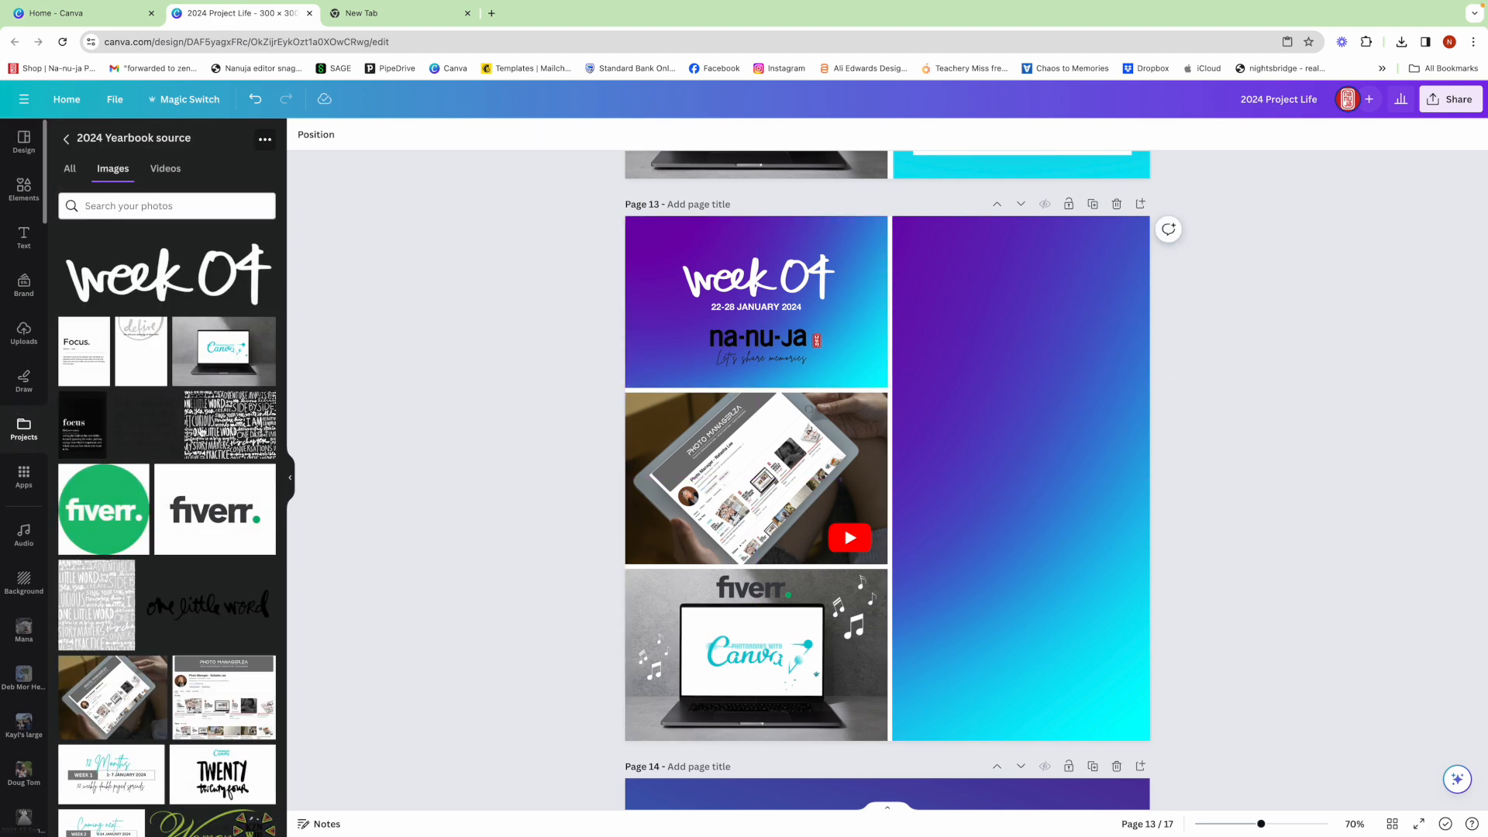
scroll(203, 431, down, 5)
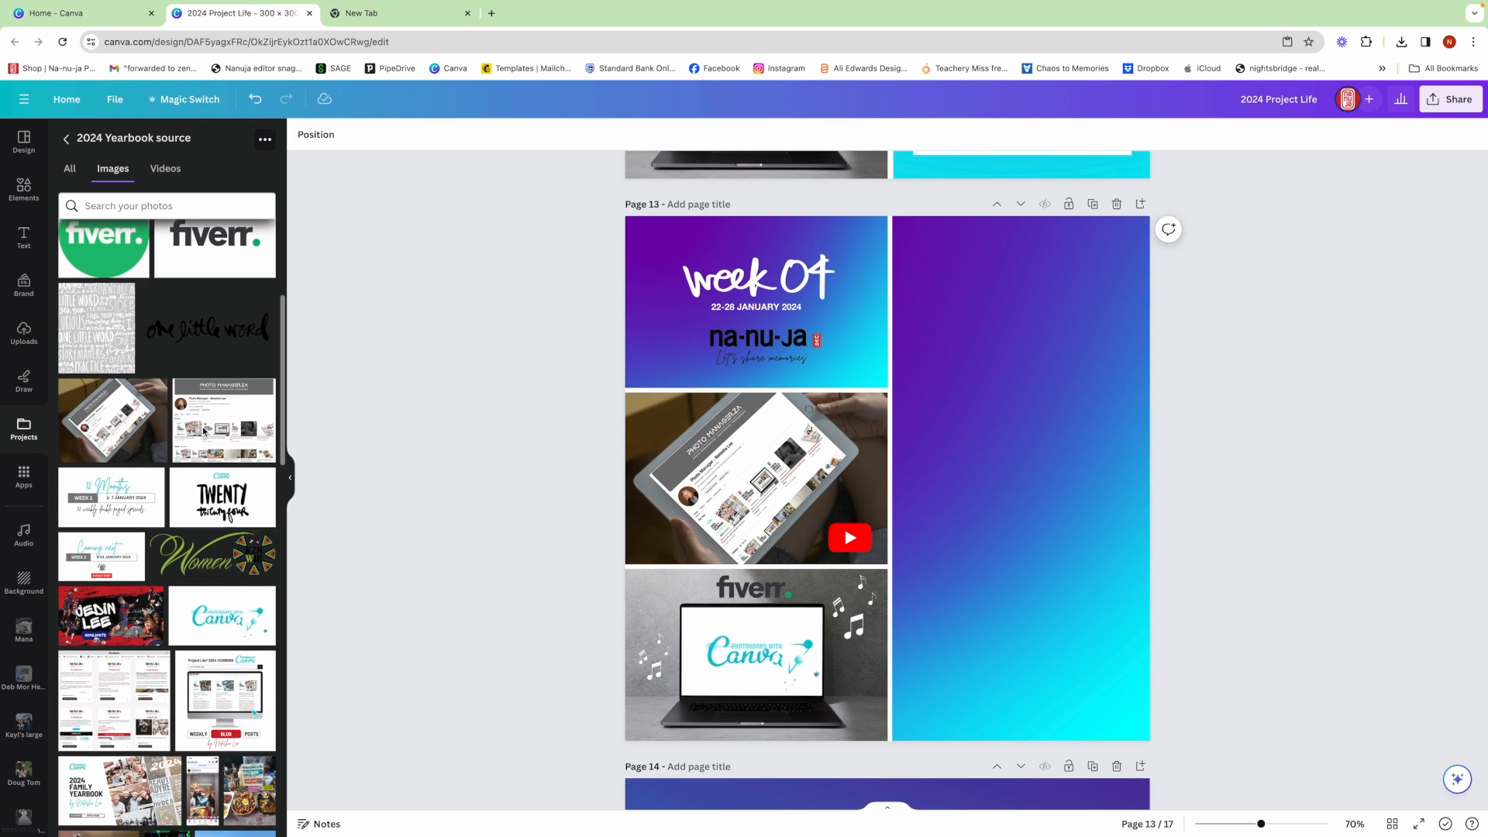
scroll(203, 431, down, 1)
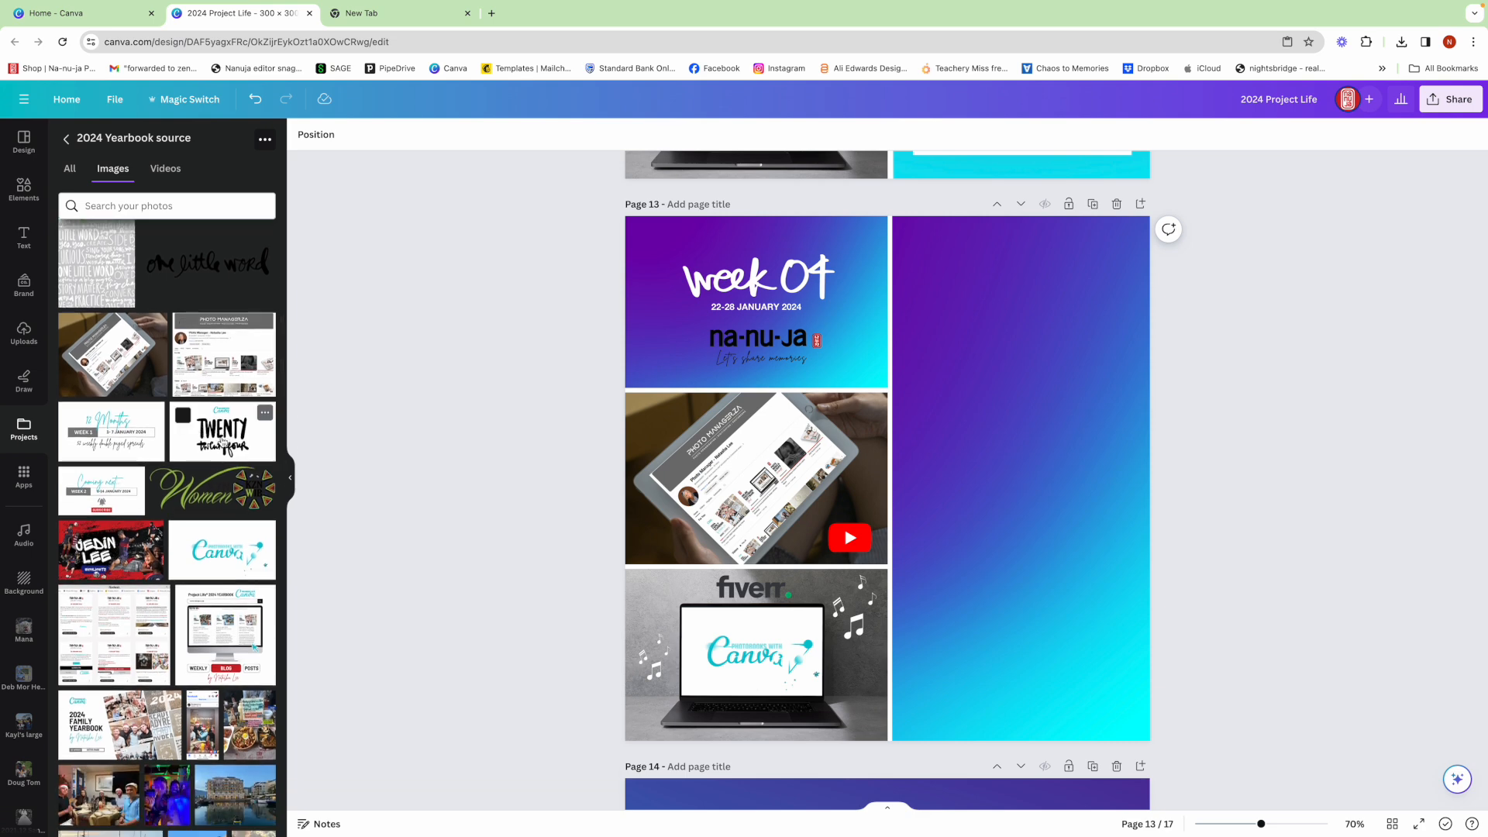
click(74, 707)
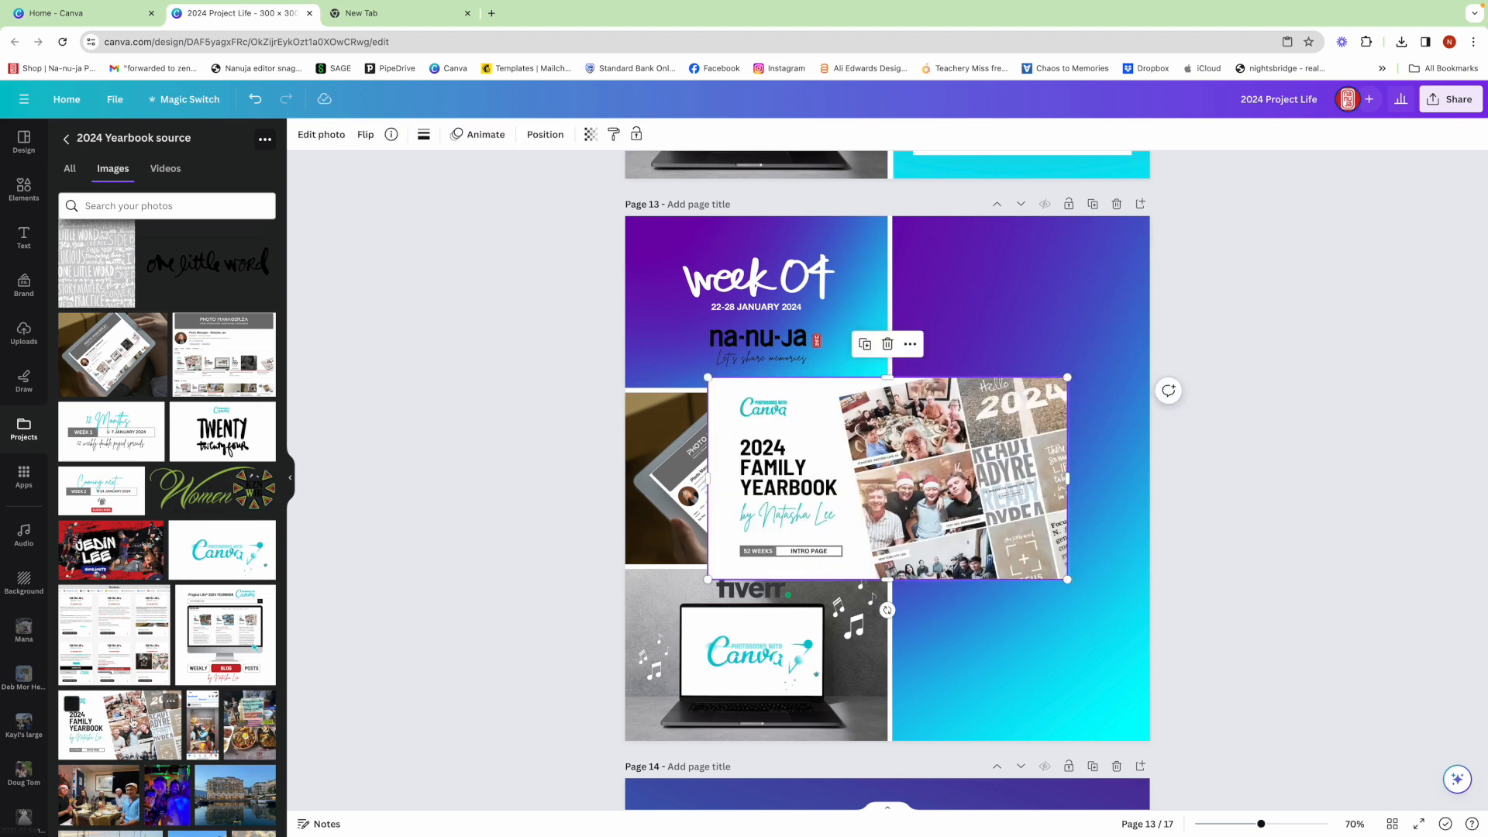
drag(972, 477, 1029, 337)
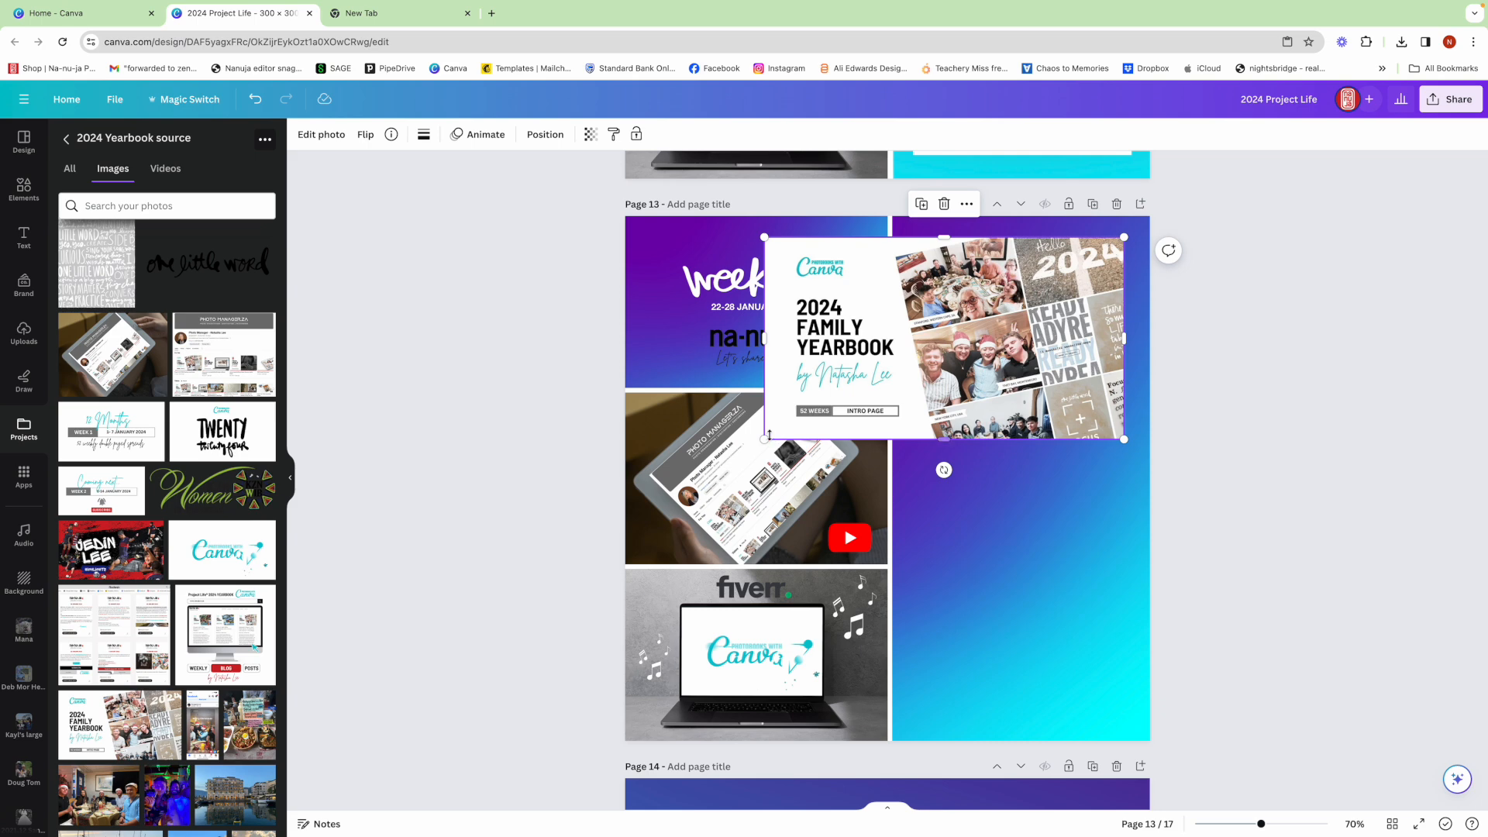
drag(765, 439, 914, 366)
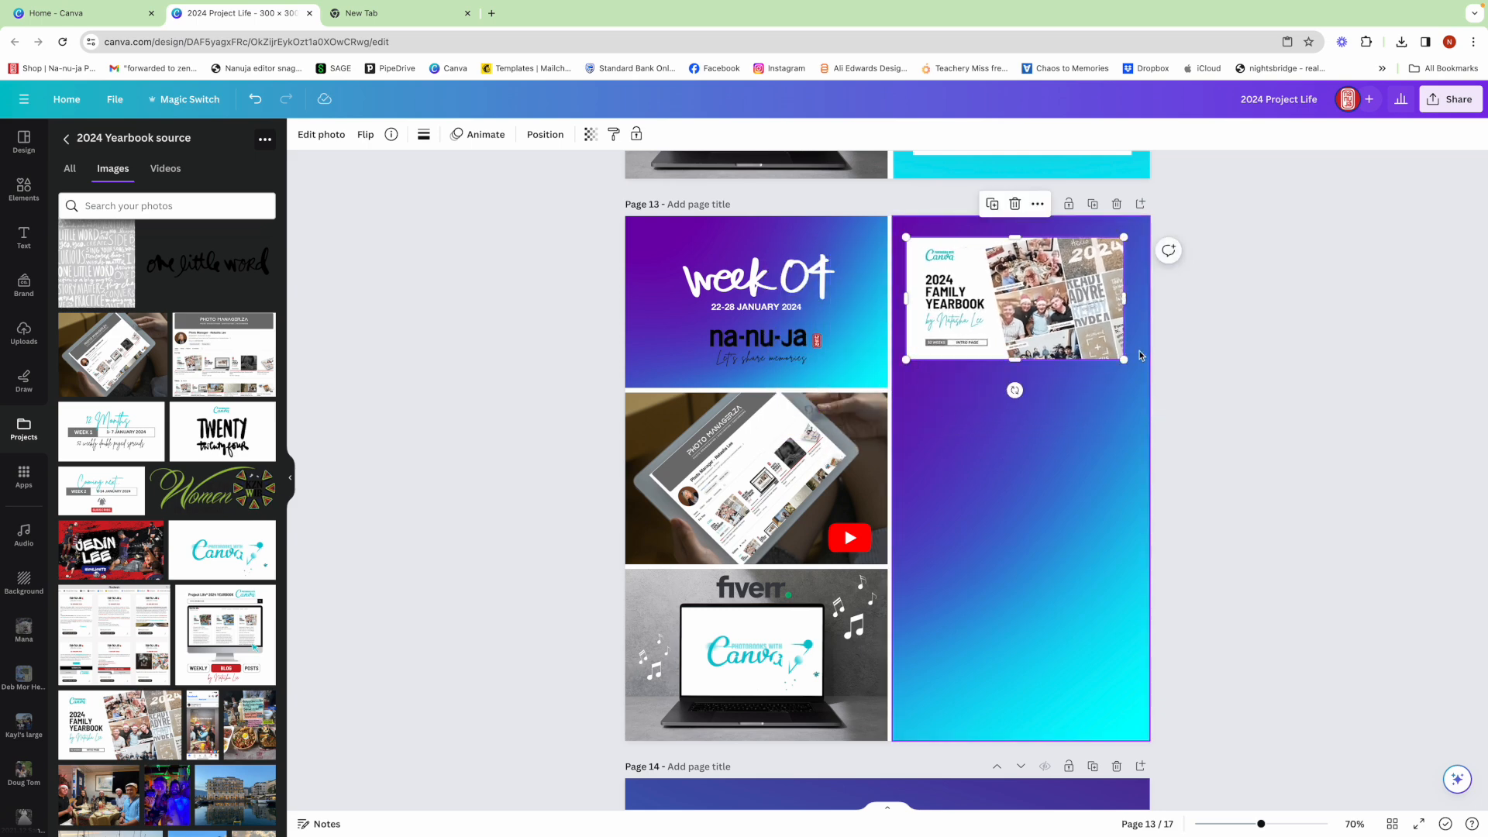
drag(1127, 362, 1130, 366)
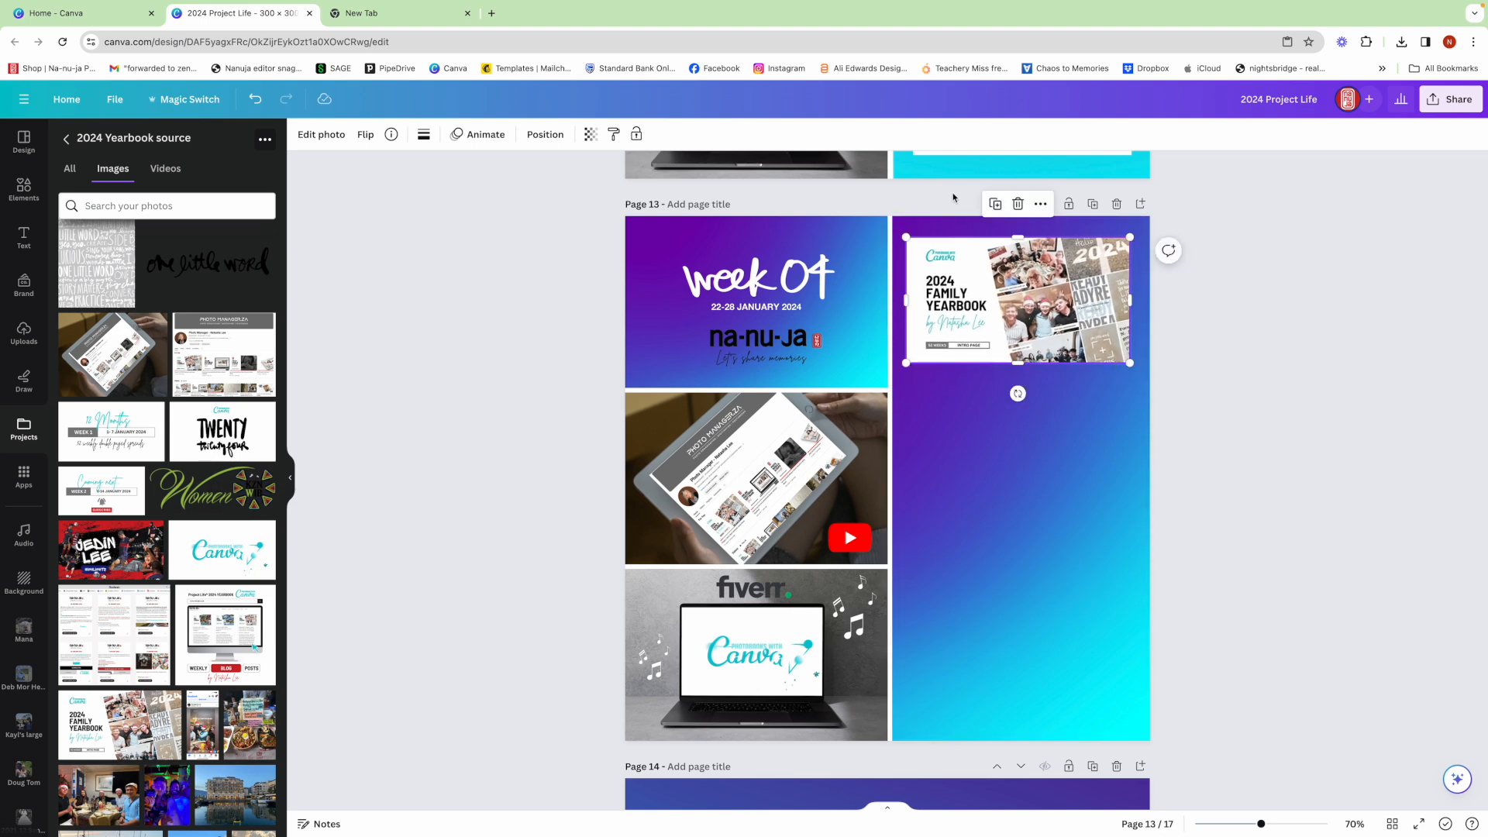
- Duplicate the yearbook image three times and stack the copies evenly below it in the gradient panel
click(993, 204)
drag(1029, 291, 1022, 410)
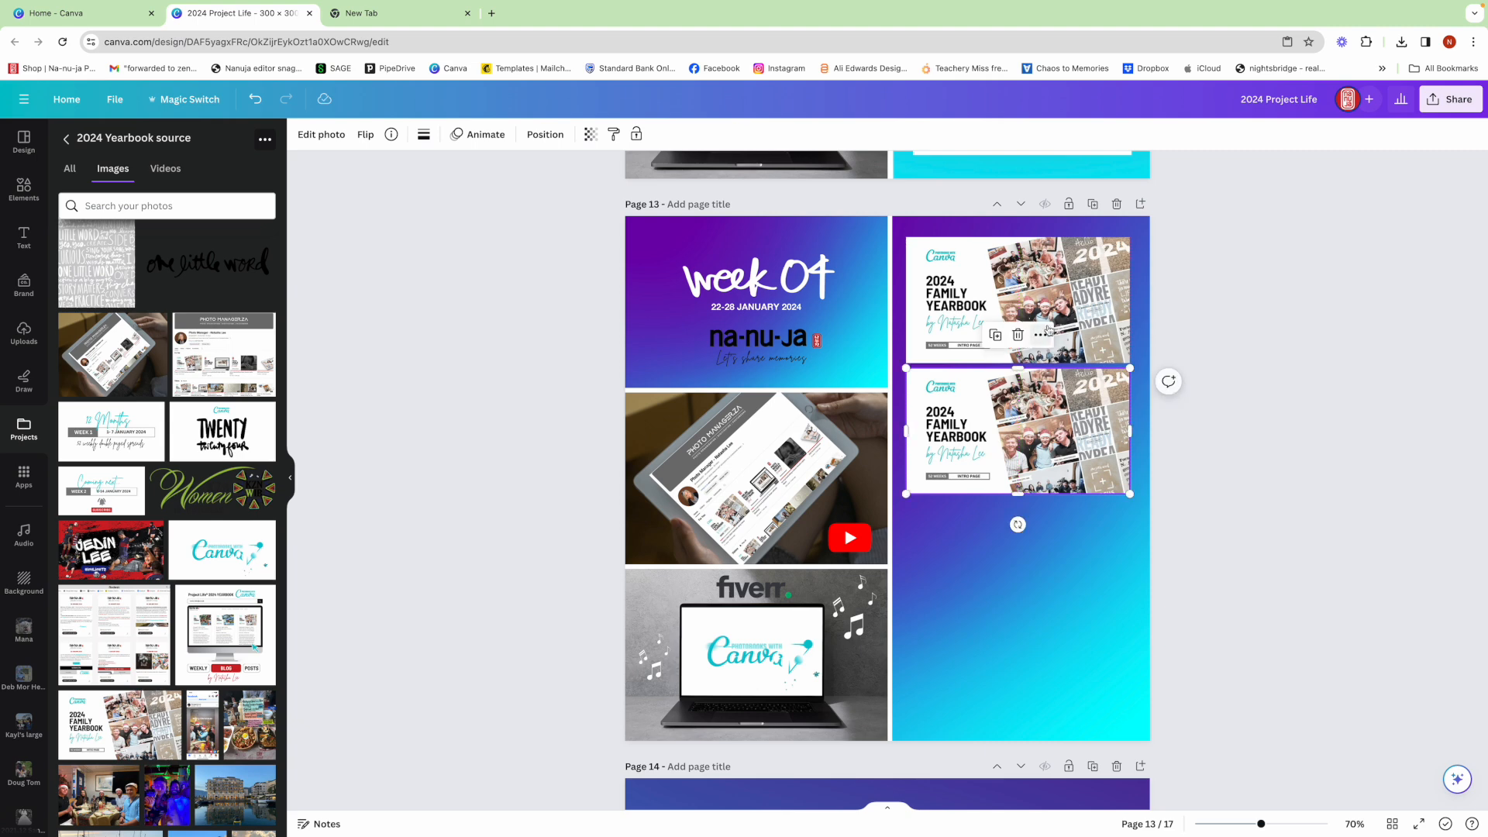
click(995, 335)
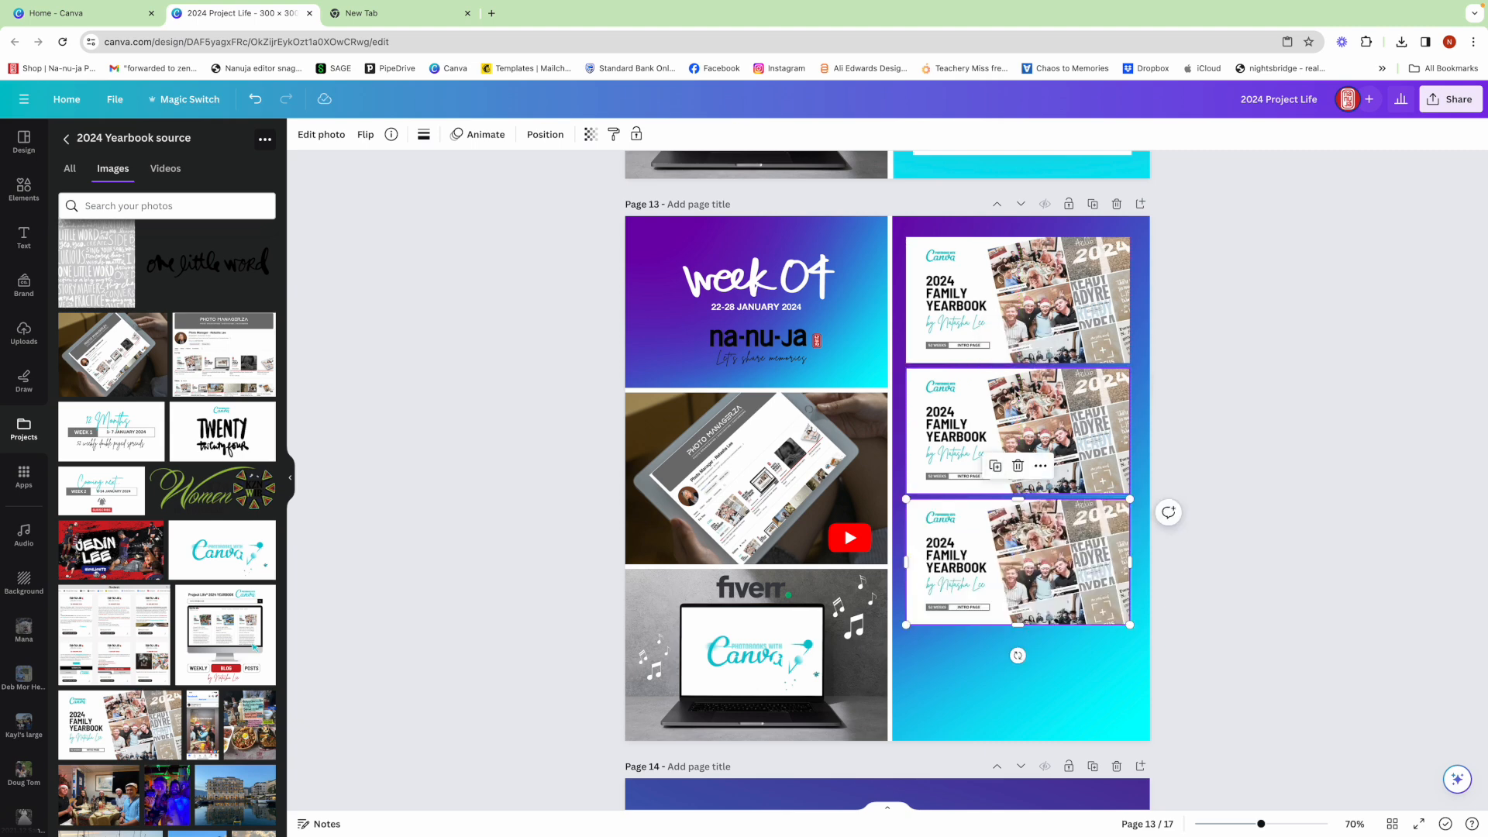
click(995, 465)
- Scale down the four stacked images so they fit on the page, and enlarge the gradient panel behind them to fill its half again
click(1174, 318)
drag(1192, 306, 990, 734)
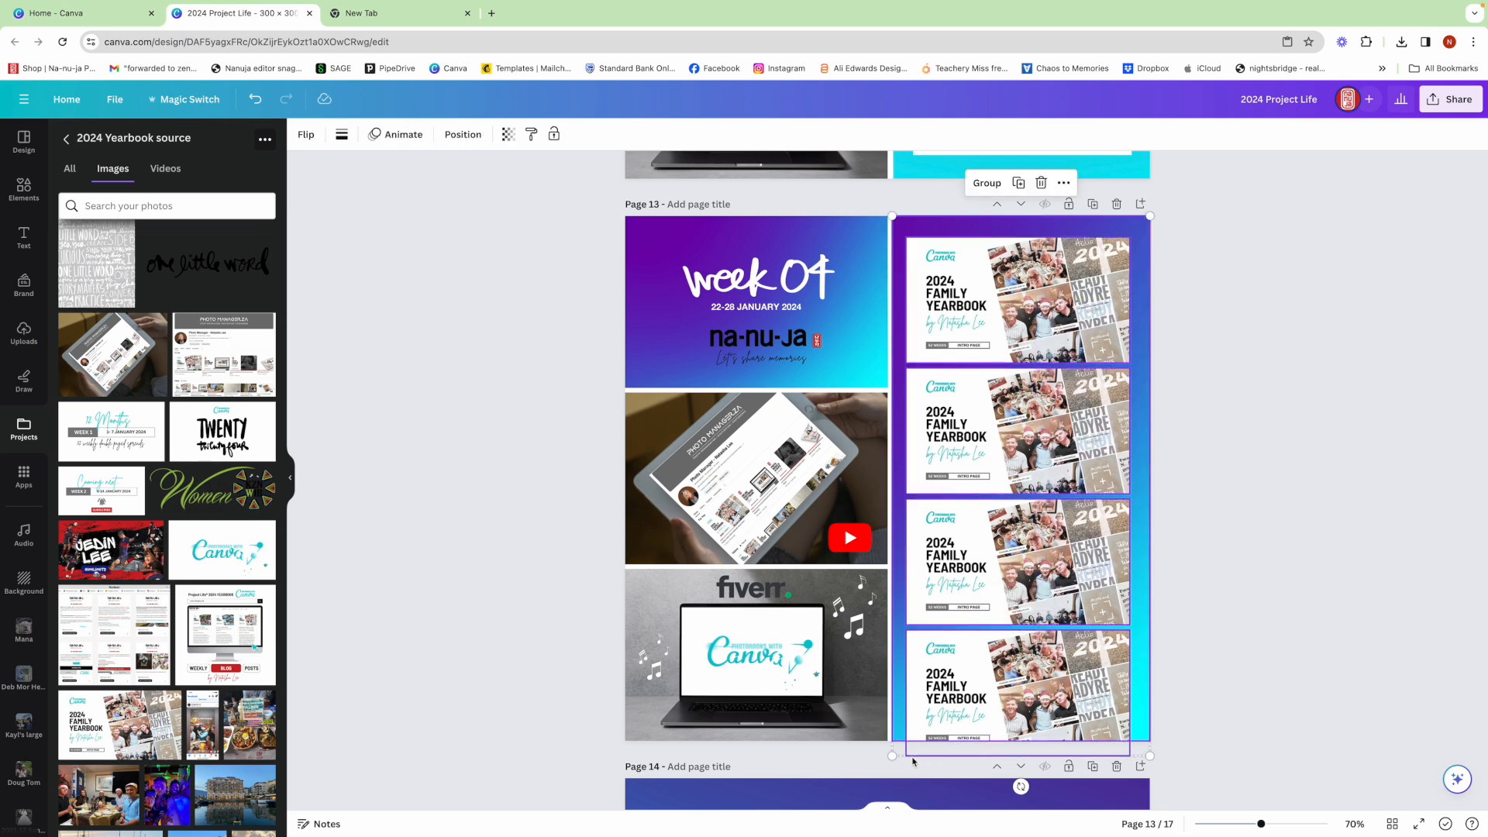
drag(892, 757, 907, 723)
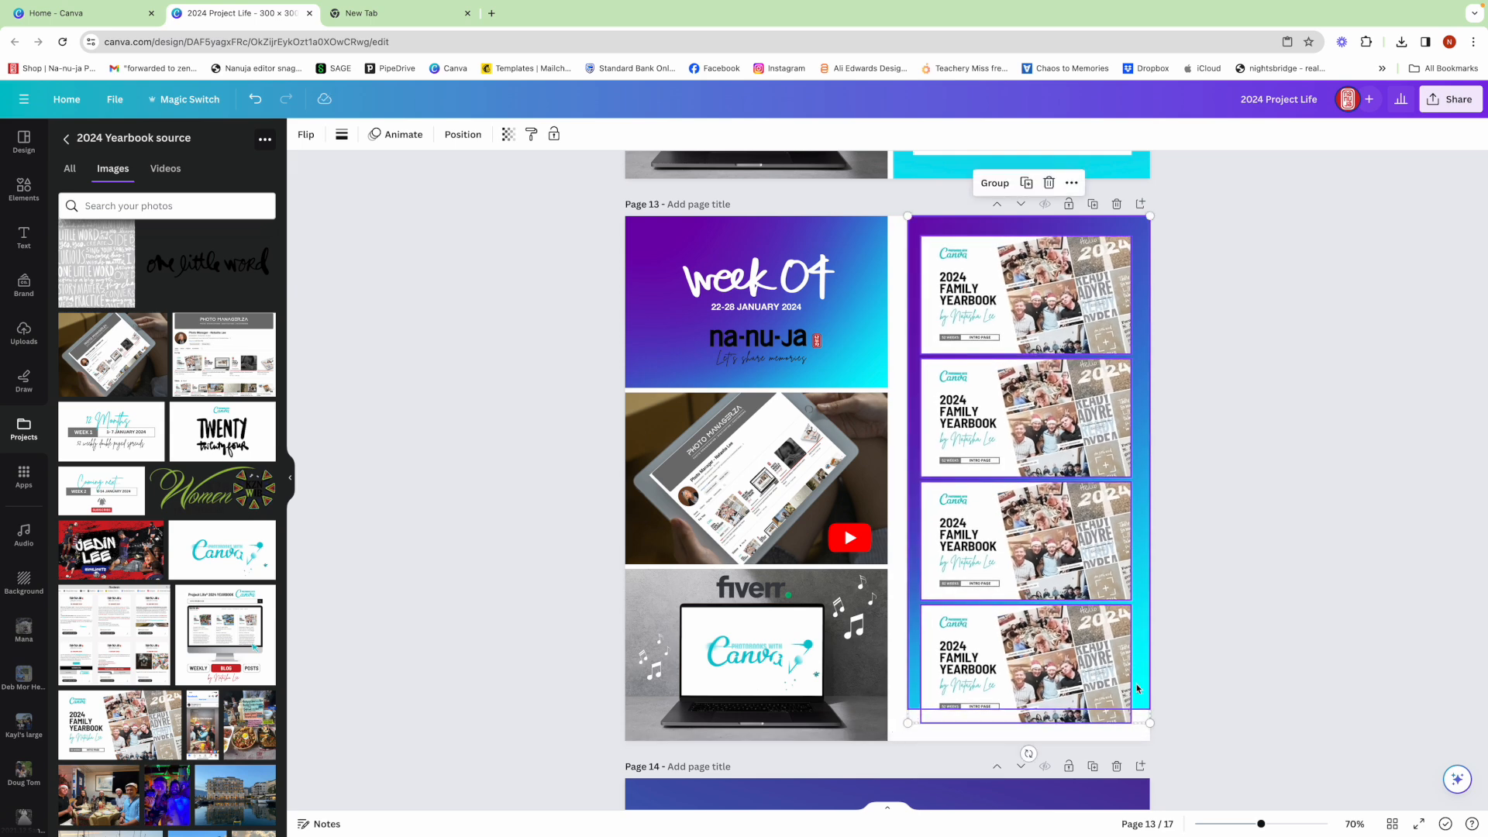
click(1191, 653)
click(1140, 642)
drag(908, 710, 896, 737)
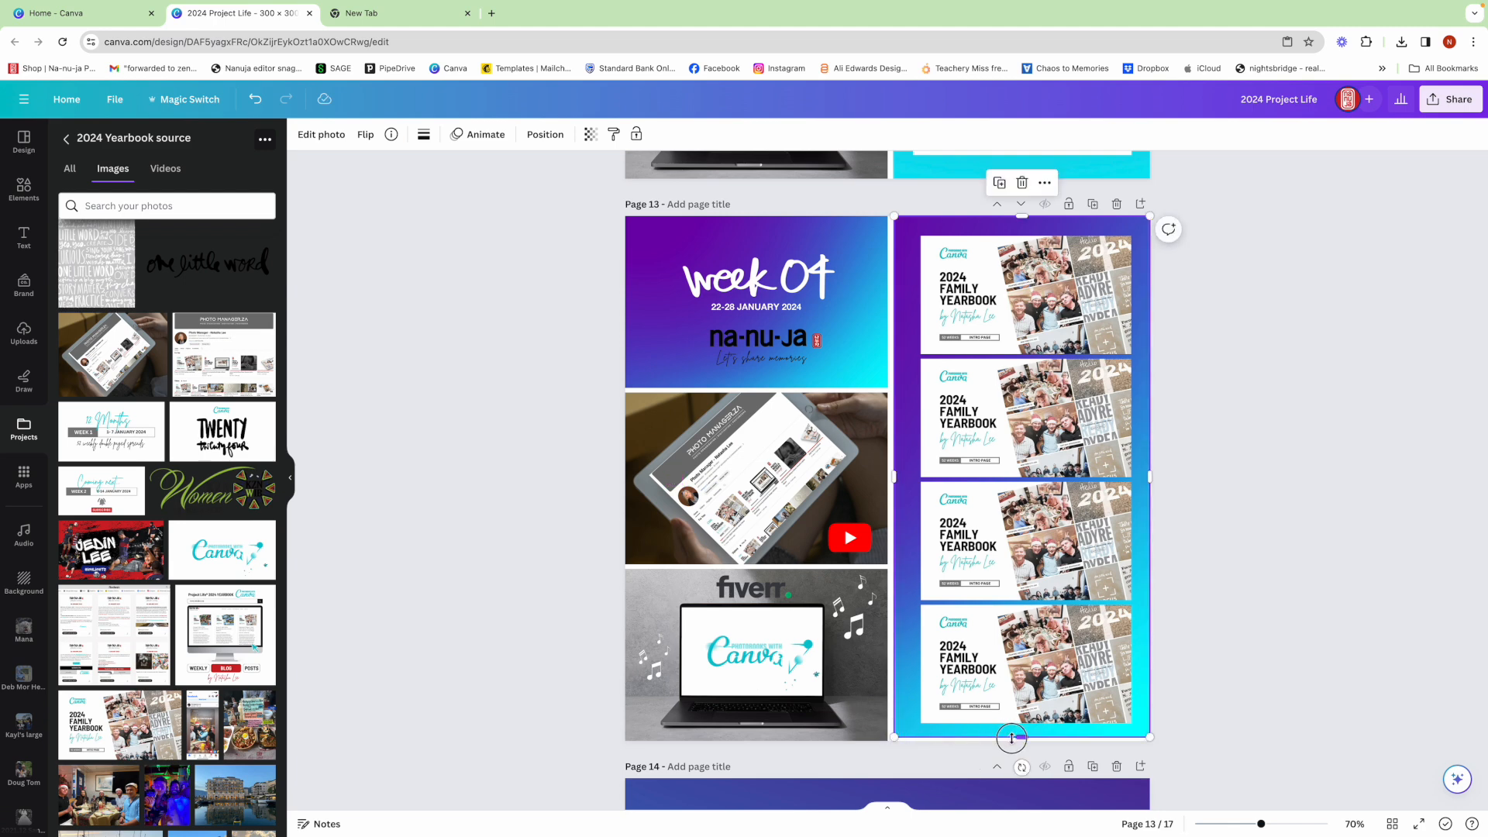
click(1213, 637)
drag(1199, 295, 1089, 645)
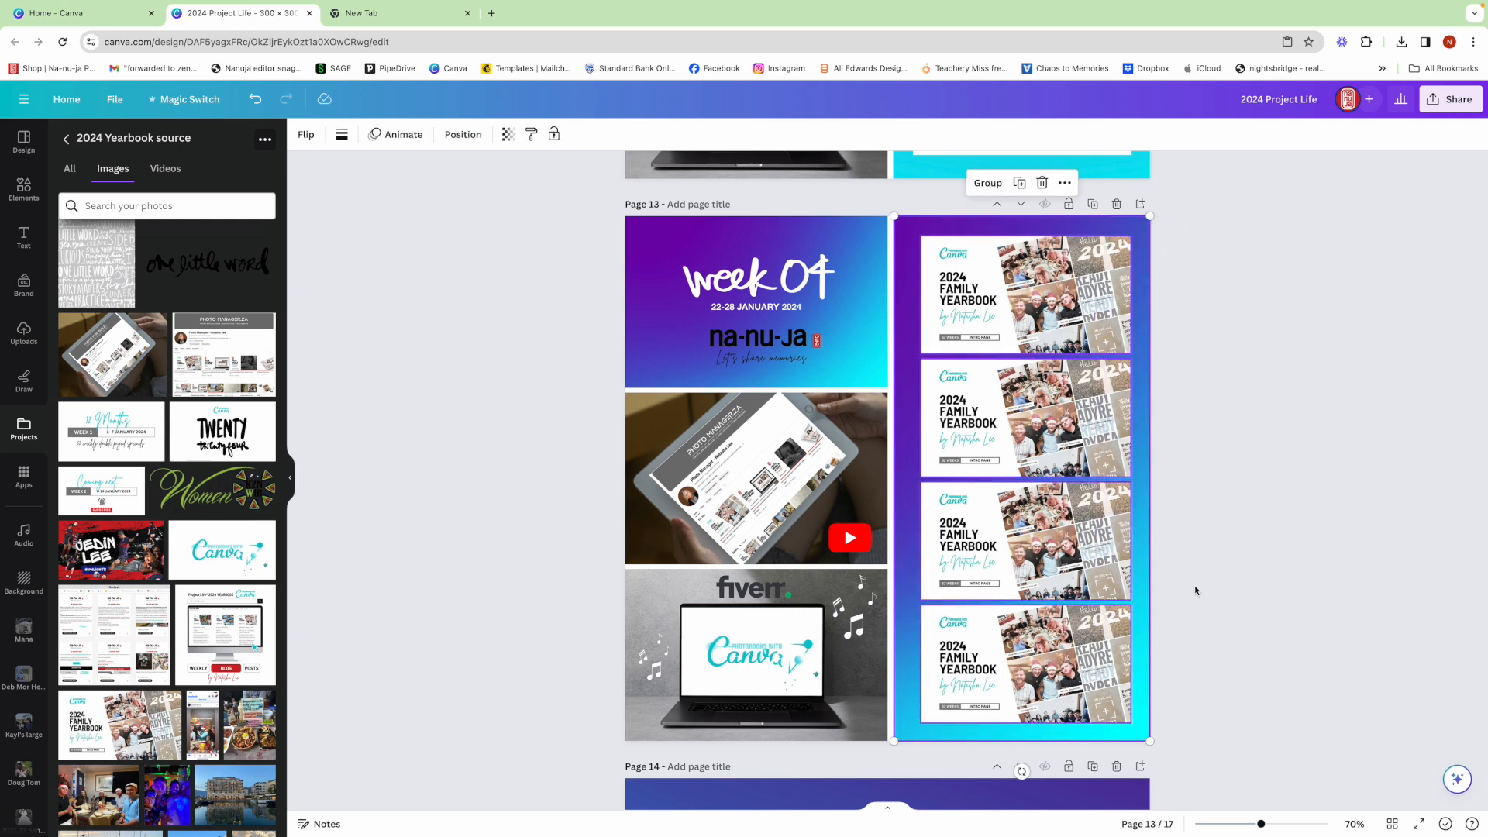
click(1208, 550)
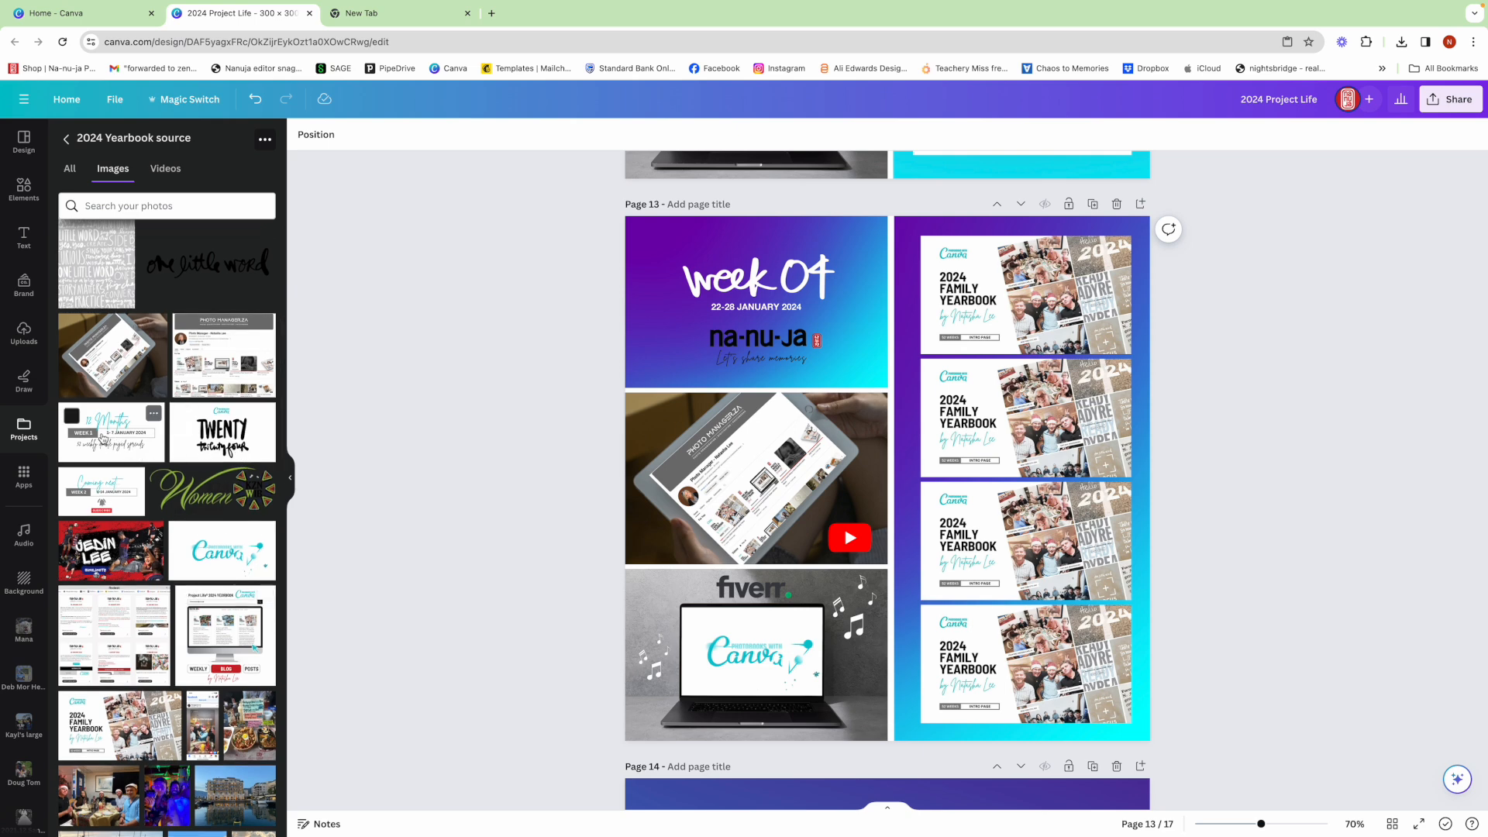
- Replace the three lower yearbook copies, top to bottom, with the "Twenty twentyfour", "12 Months Week 1" and "Coming next Week 2" images
drag(226, 443, 957, 403)
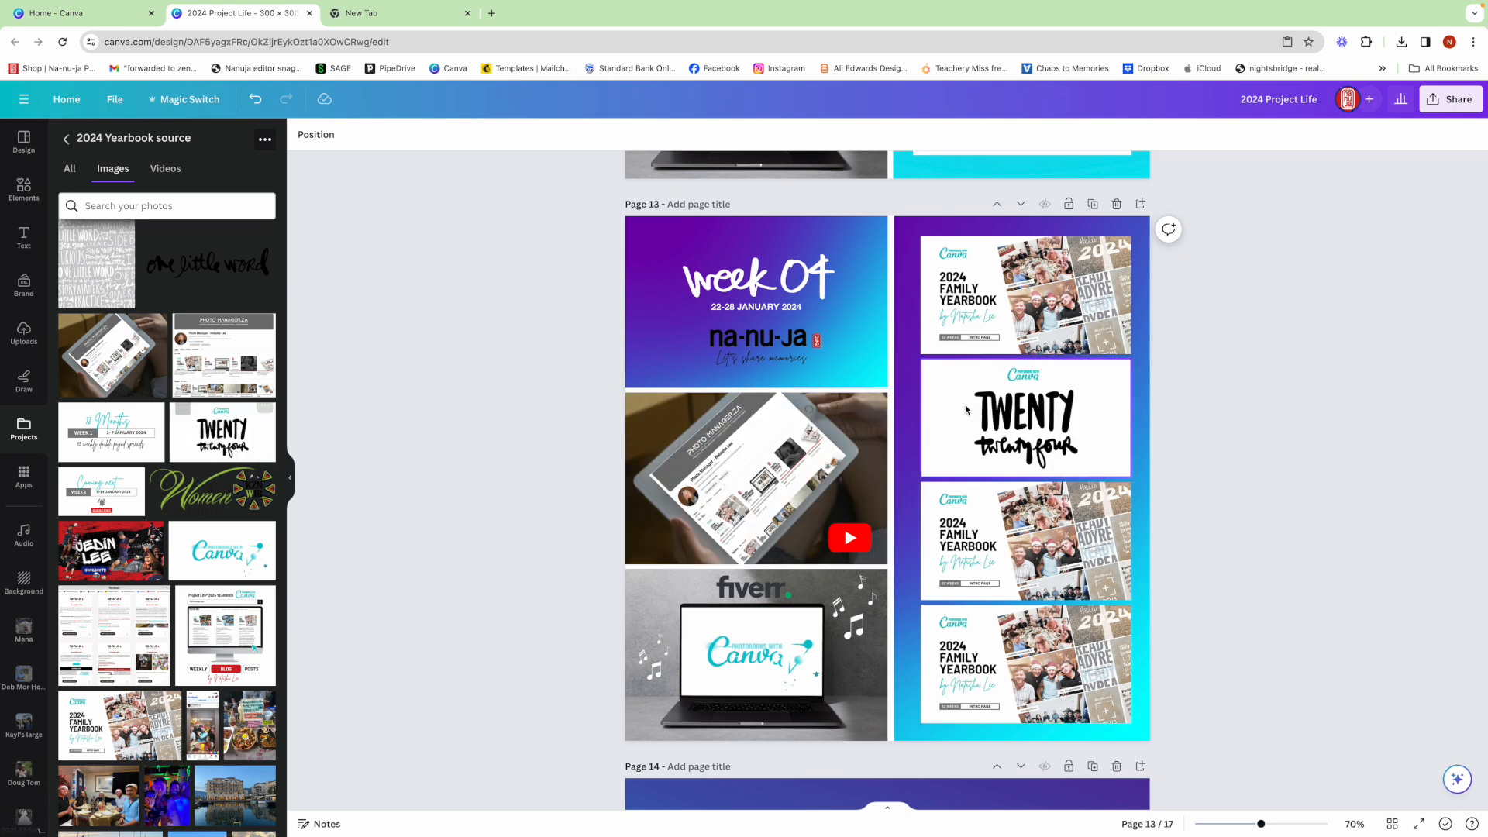
drag(112, 431, 1004, 545)
drag(105, 491, 997, 634)
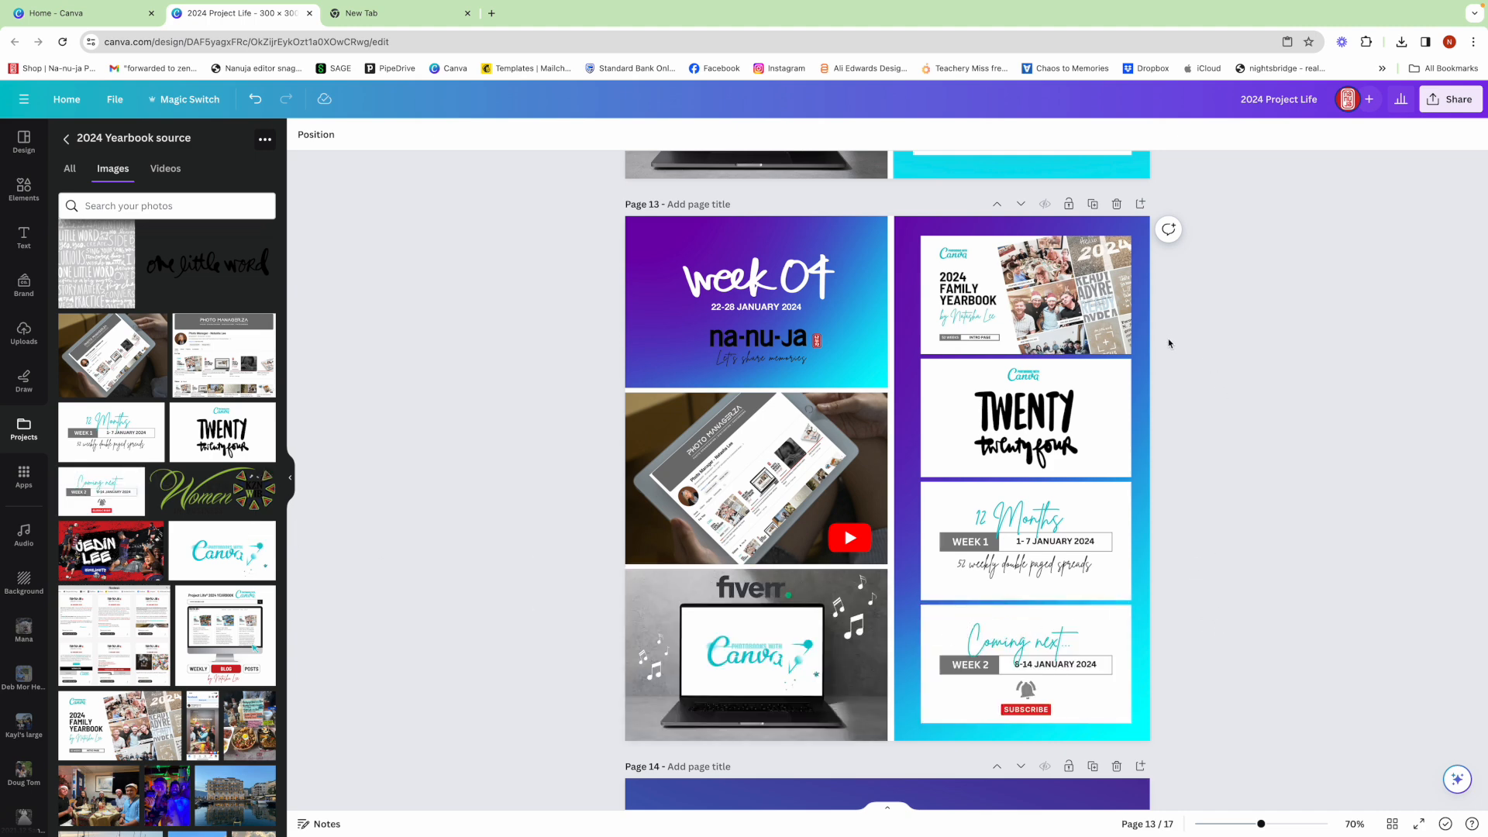
- Shift the four stacked images together so they sit horizontally centred on the gradient panel
drag(1184, 317, 1147, 594)
click(1203, 591)
click(1210, 594)
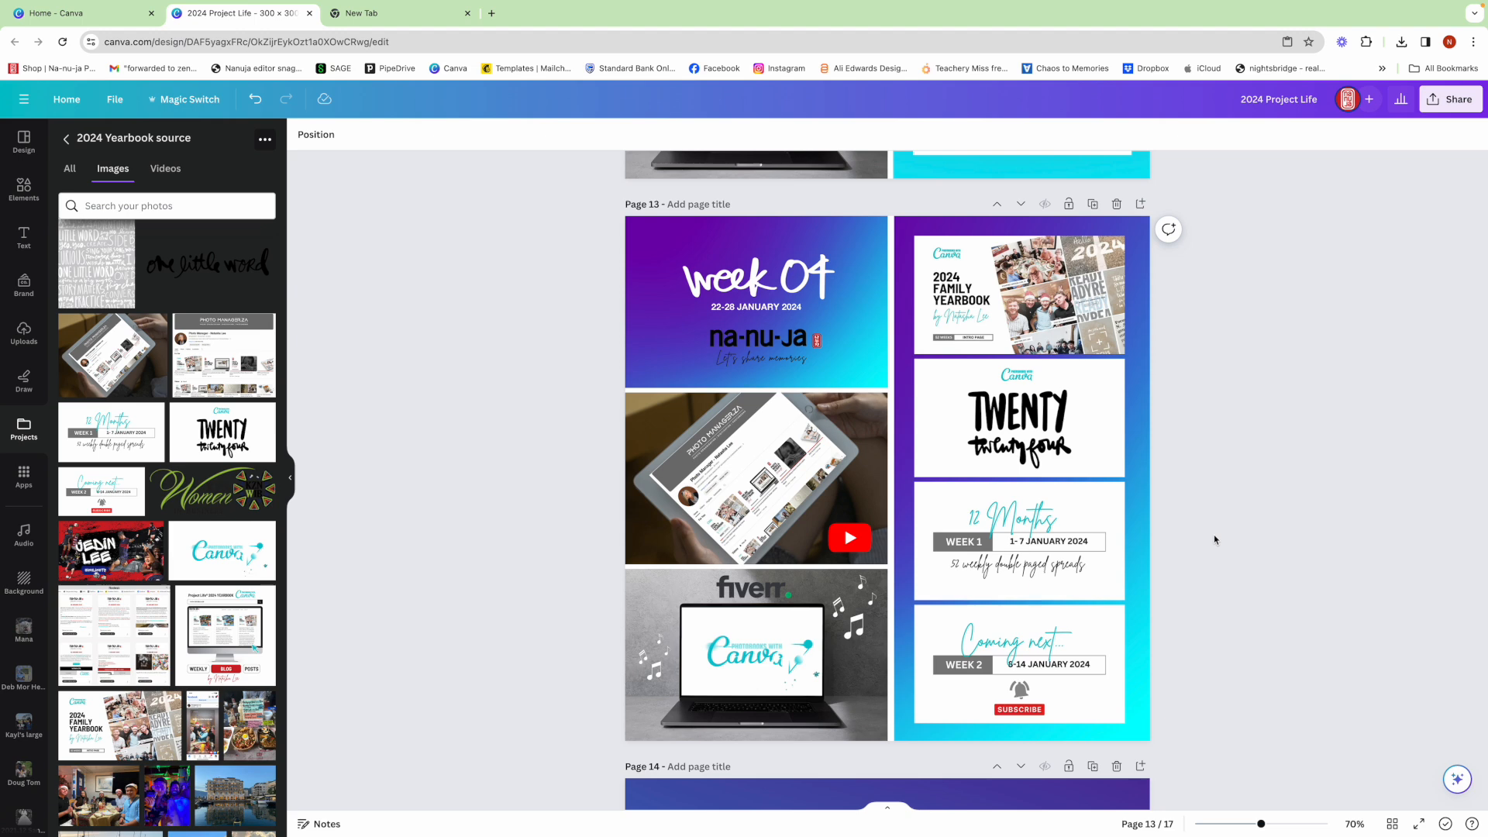
- Compare page 13 with the finished example on page 12 and add a blank page after page 14
scroll(1209, 503, up, 4)
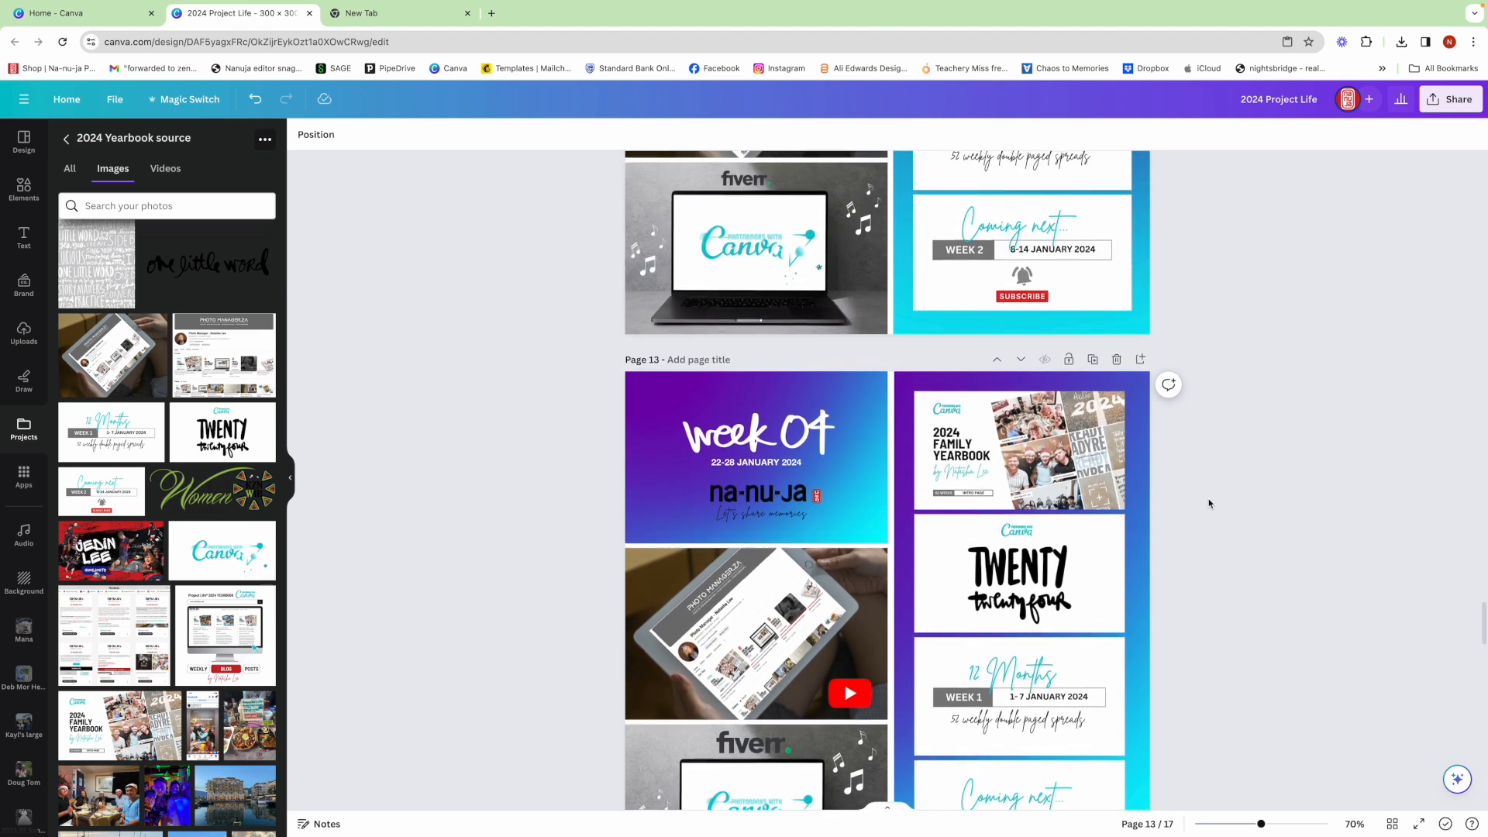
scroll(1209, 504, up, 3)
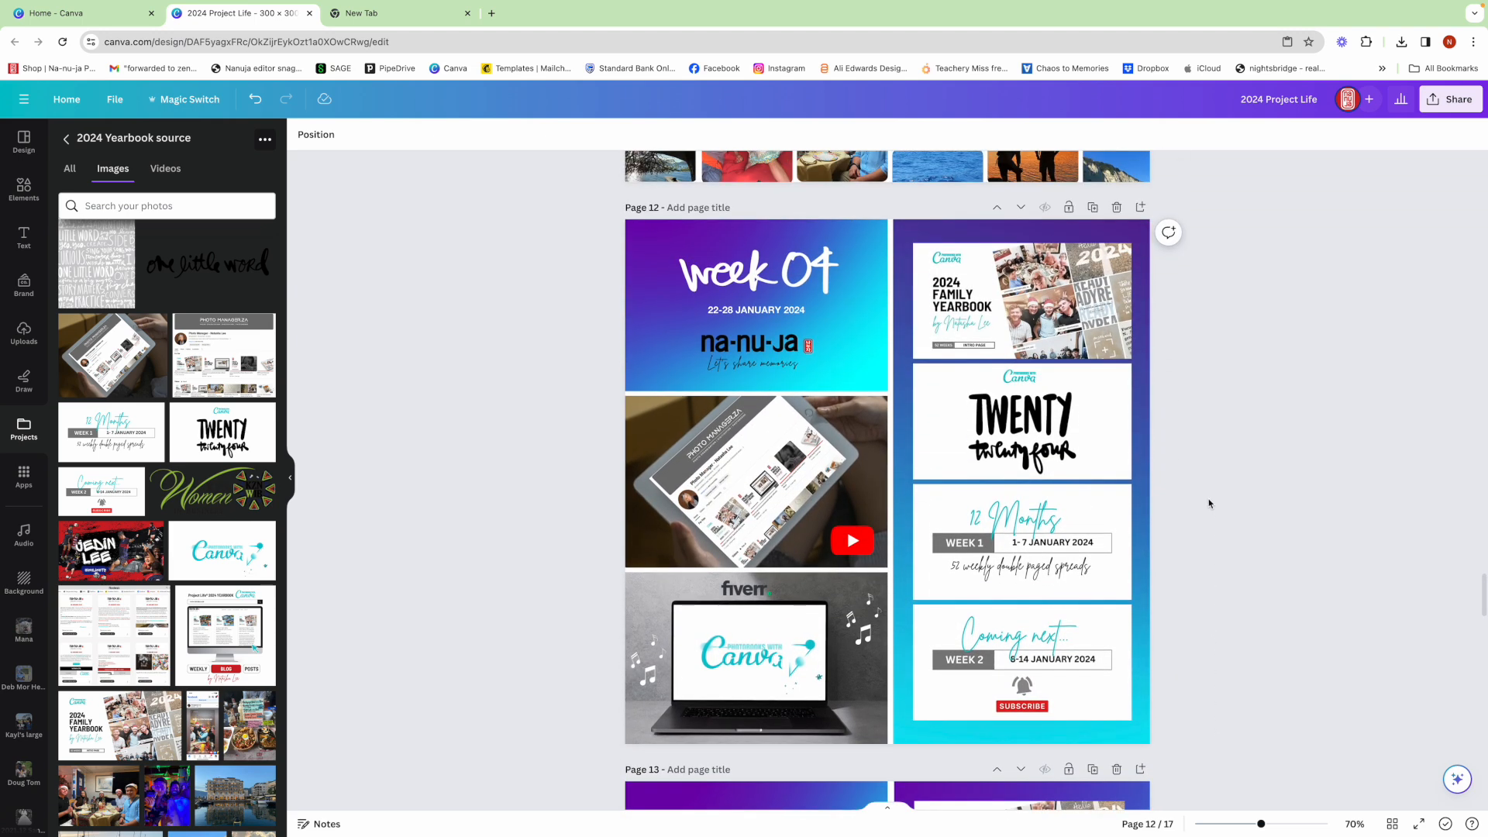
scroll(1209, 504, down, 4)
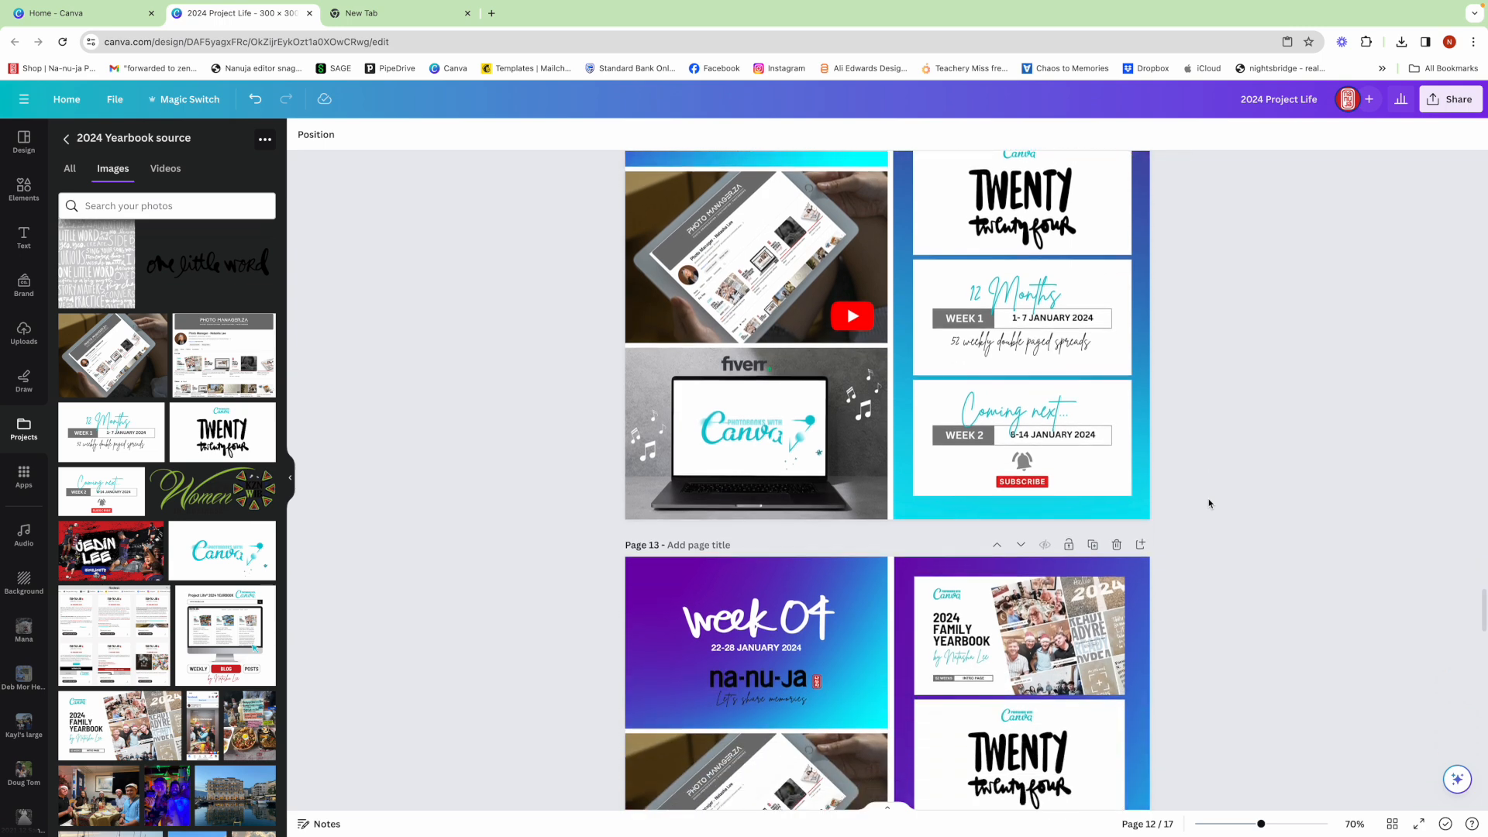
scroll(1209, 504, down, 6)
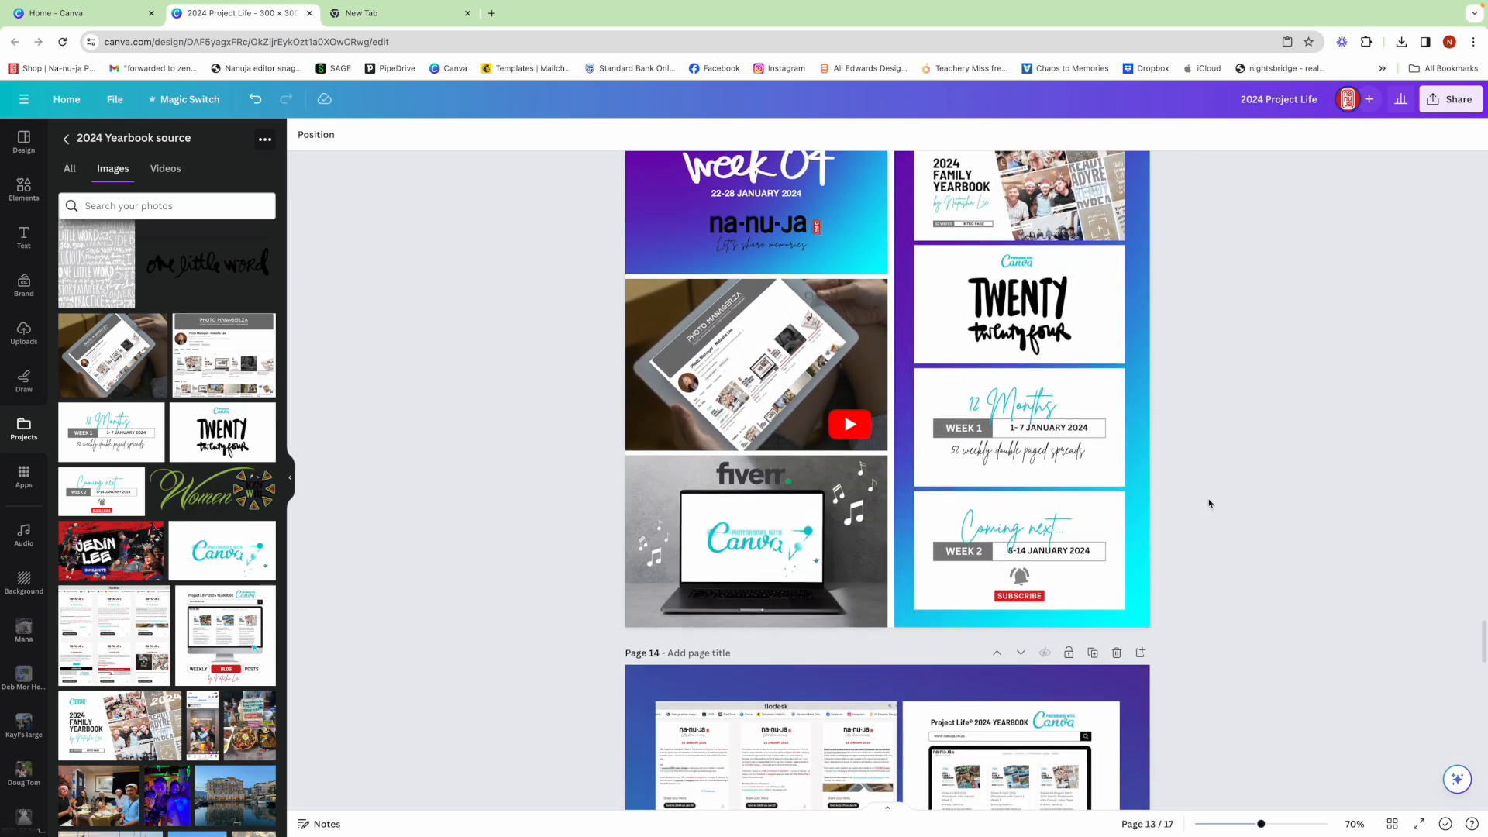
scroll(1209, 504, down, 5)
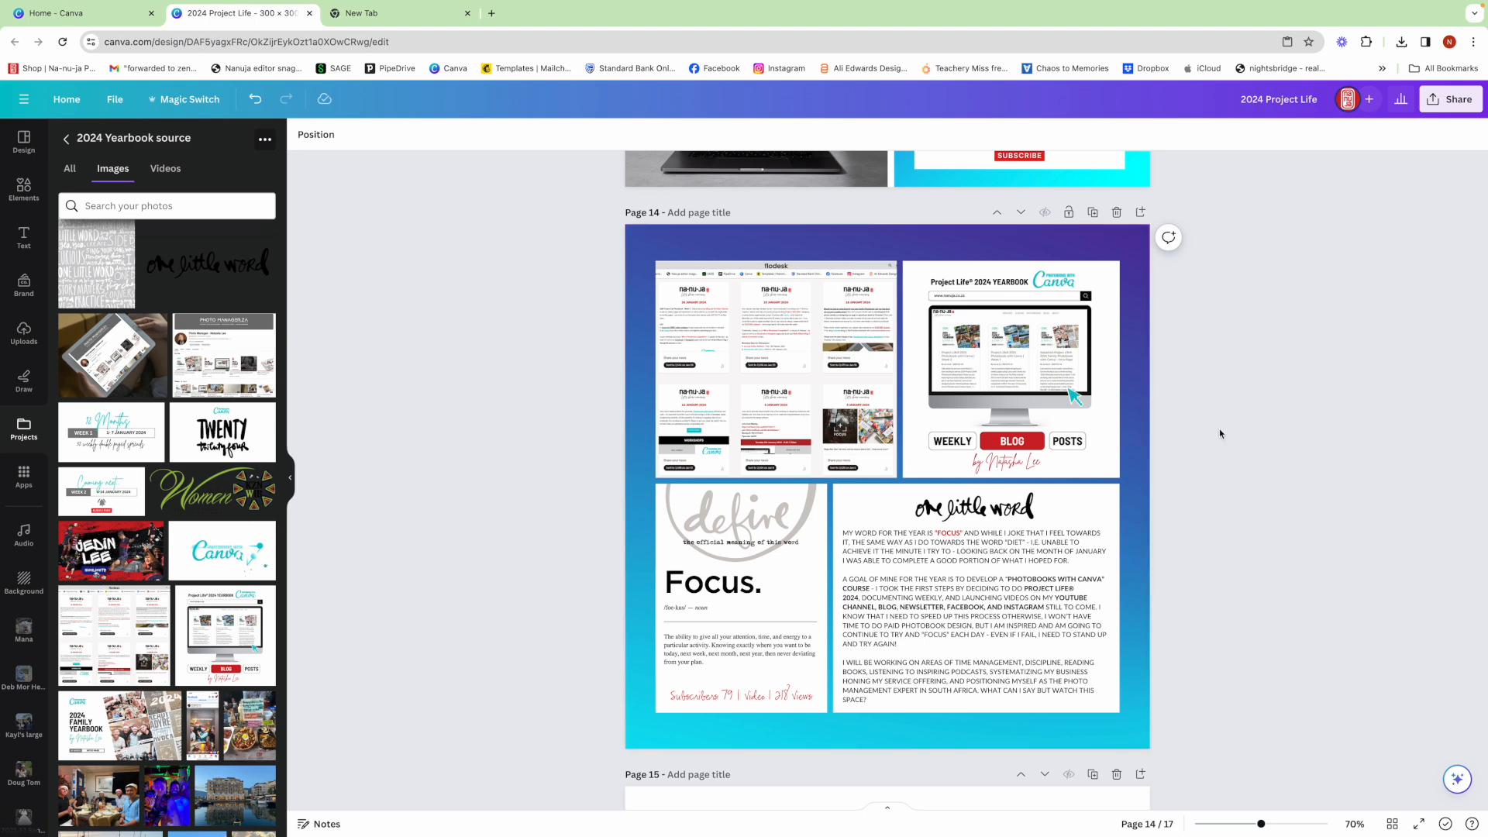
click(1141, 214)
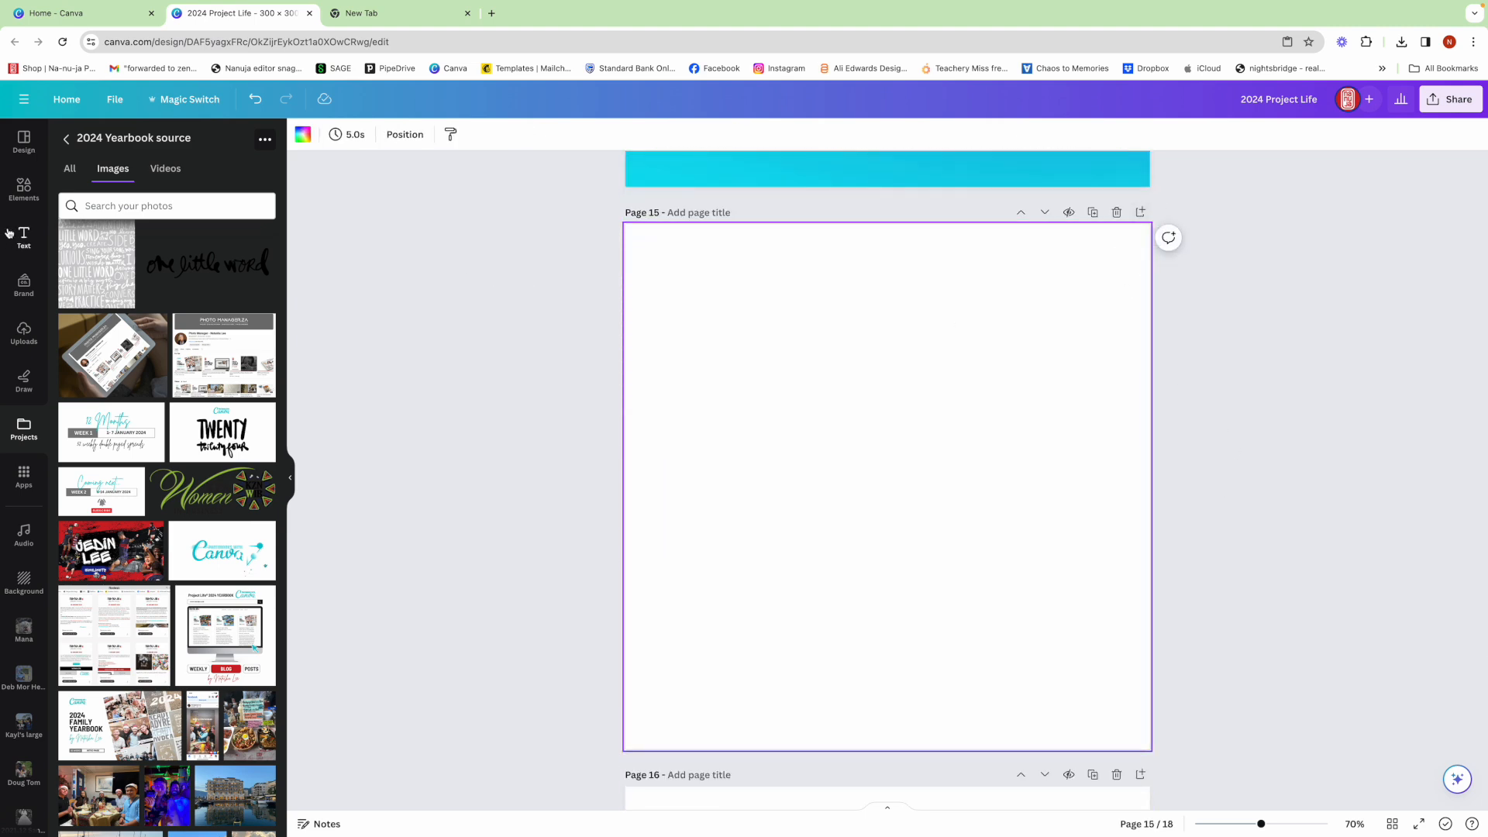
- Search the elements for "canva background" and fill the blank page 15 with the purple-to-cyan gradient graphic
click(24, 191)
click(77, 142)
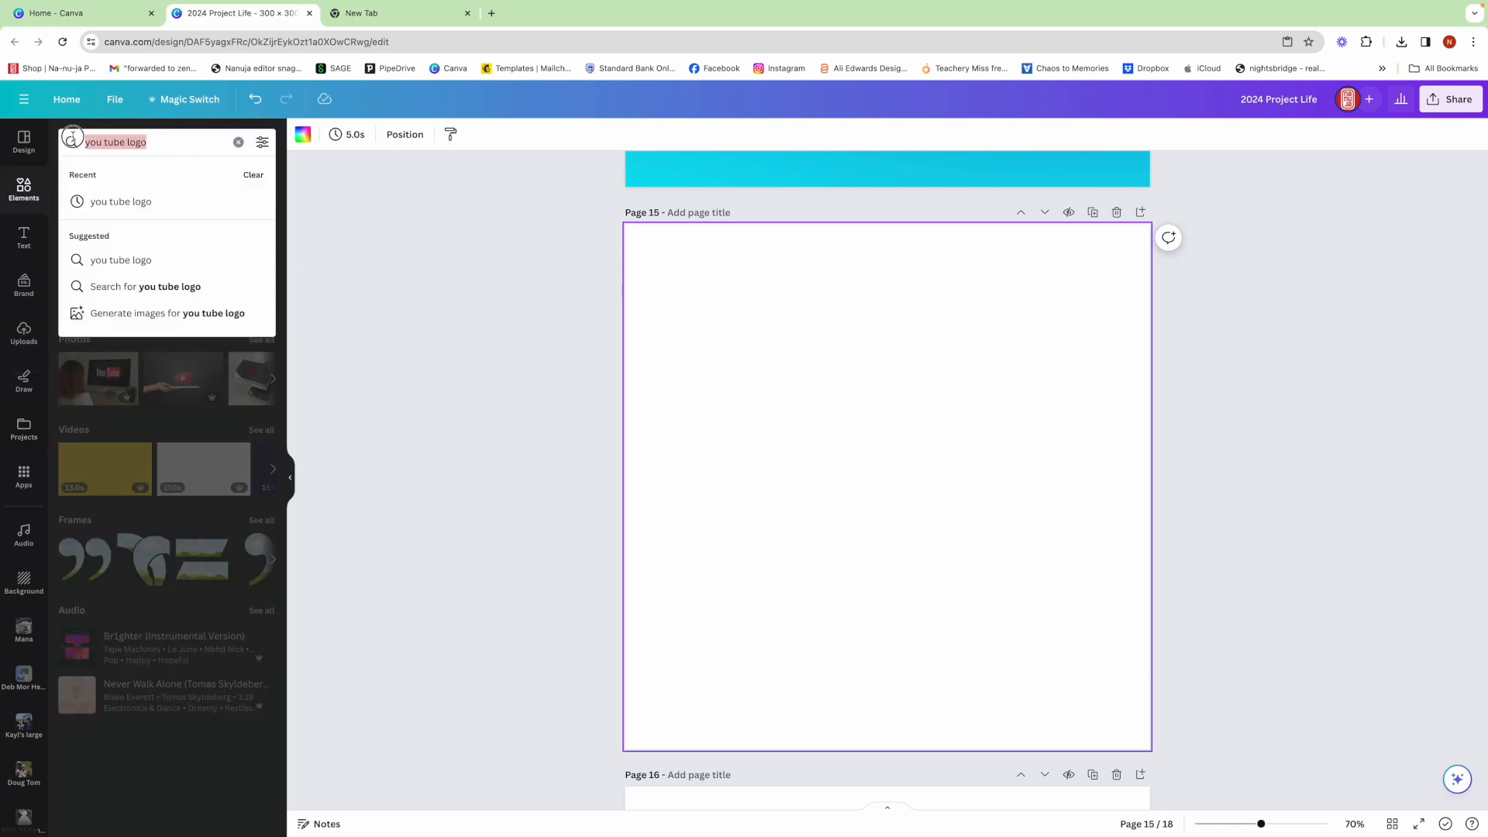
text(anva)
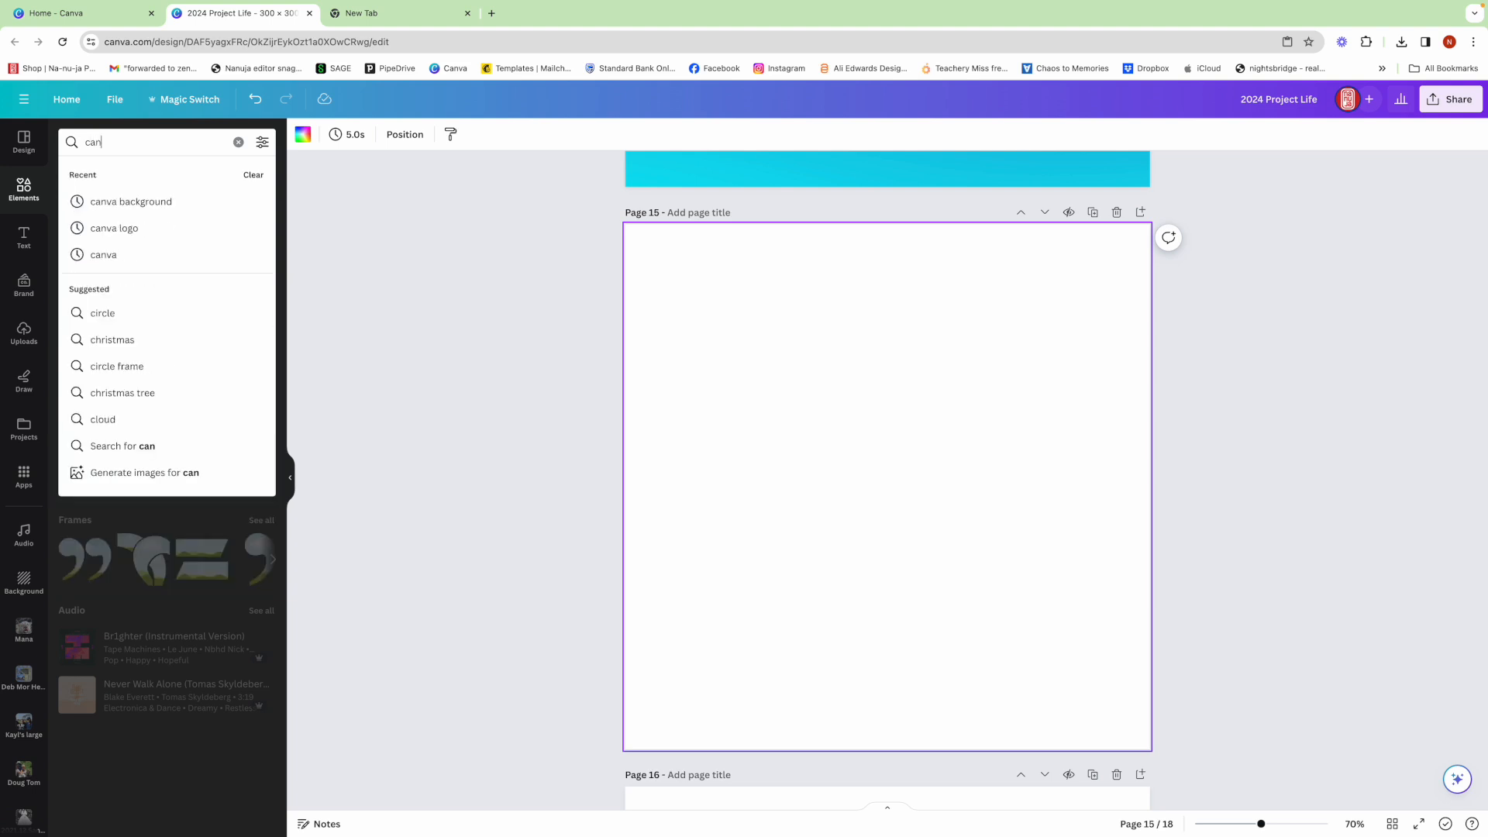
click(97, 200)
click(90, 289)
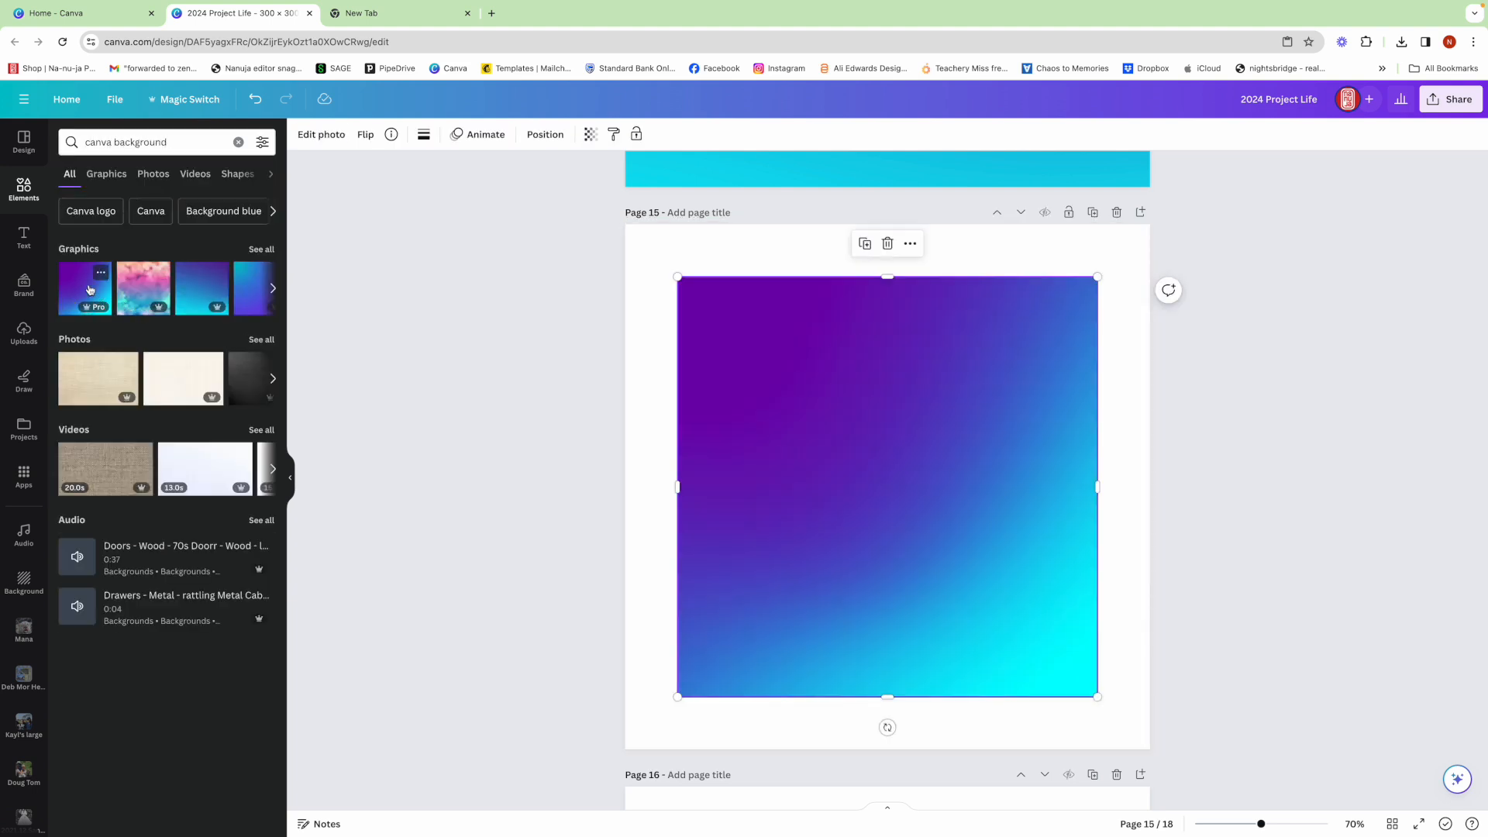
drag(839, 415, 788, 363)
drag(1043, 644, 1151, 749)
click(1222, 710)
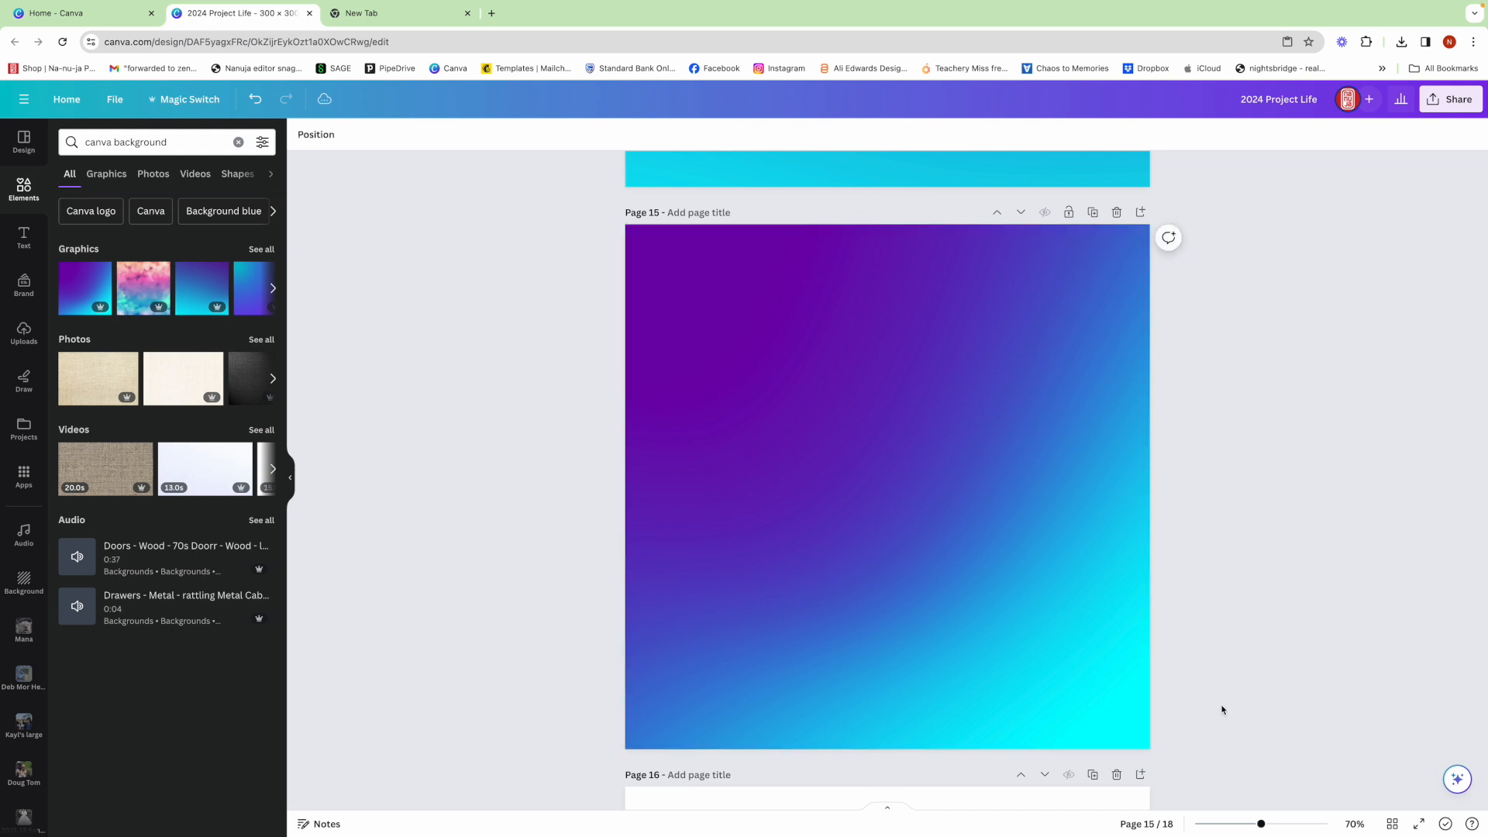
- Place the newsletter screenshot collage from the 2024 Yearbook source folder in the upper left area of page 15
scroll(361, 443, up, 1)
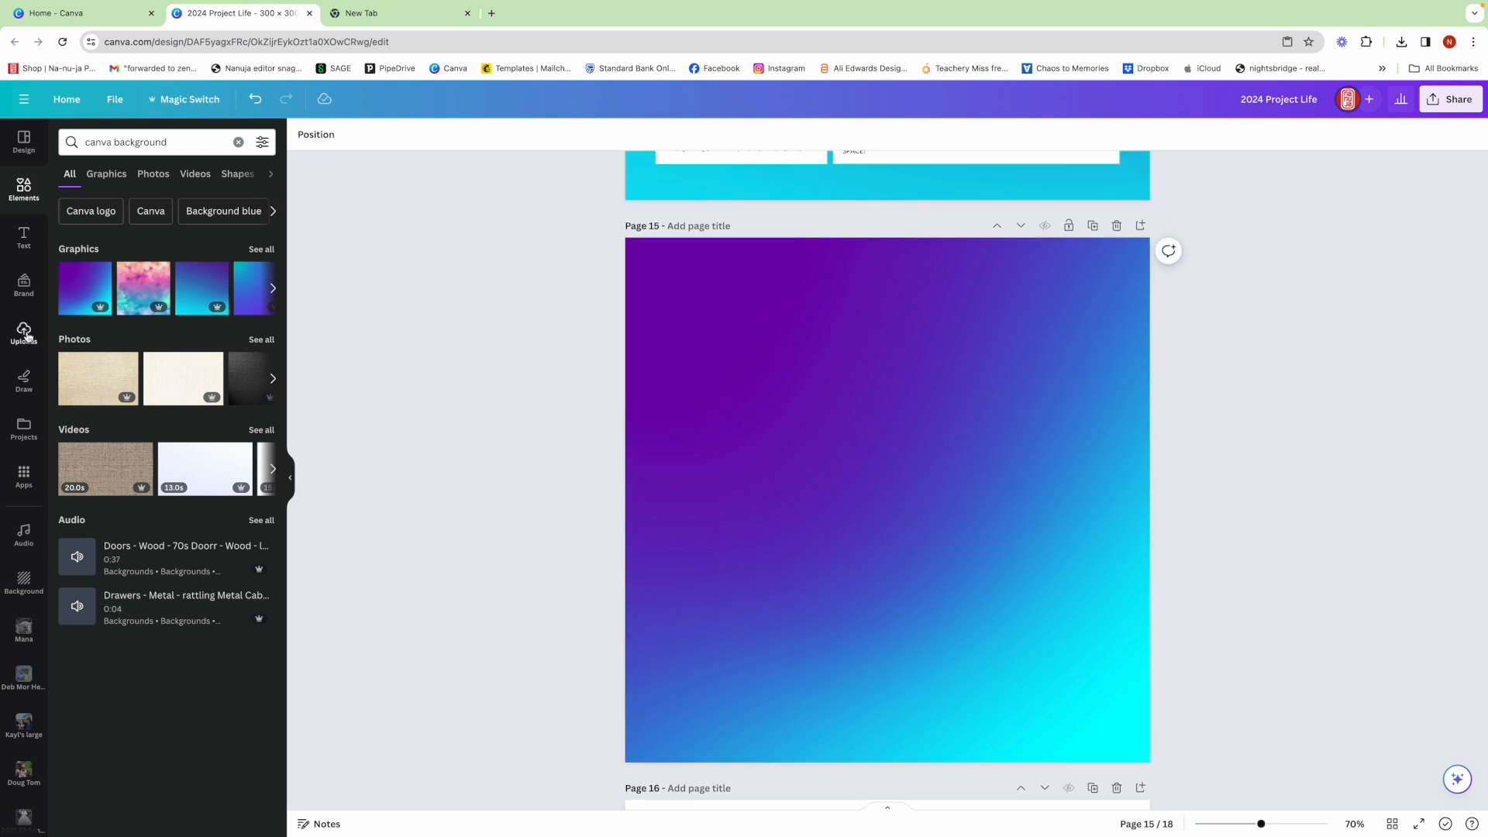
click(21, 418)
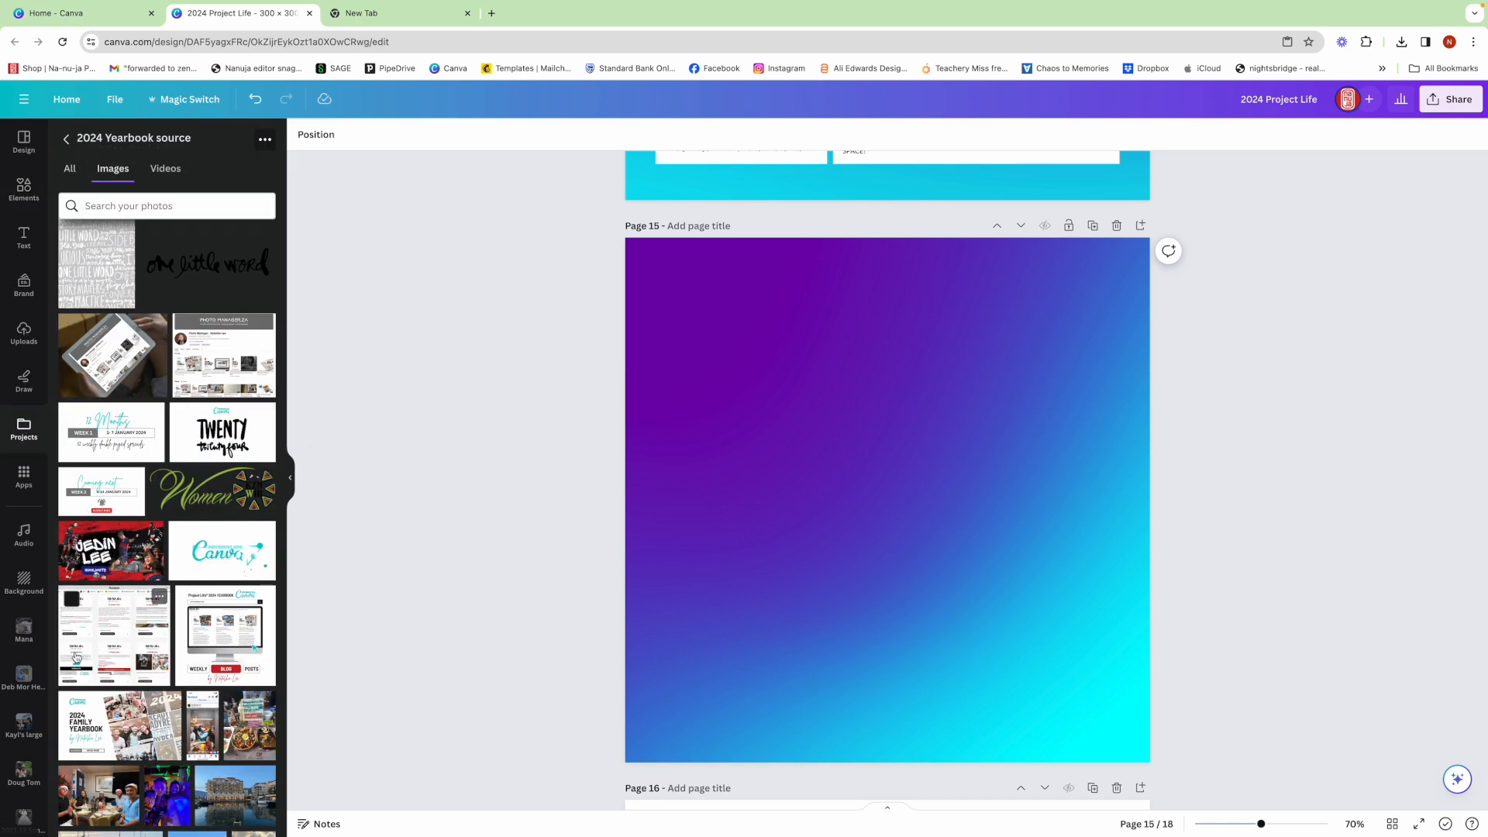
click(109, 640)
drag(906, 509, 798, 392)
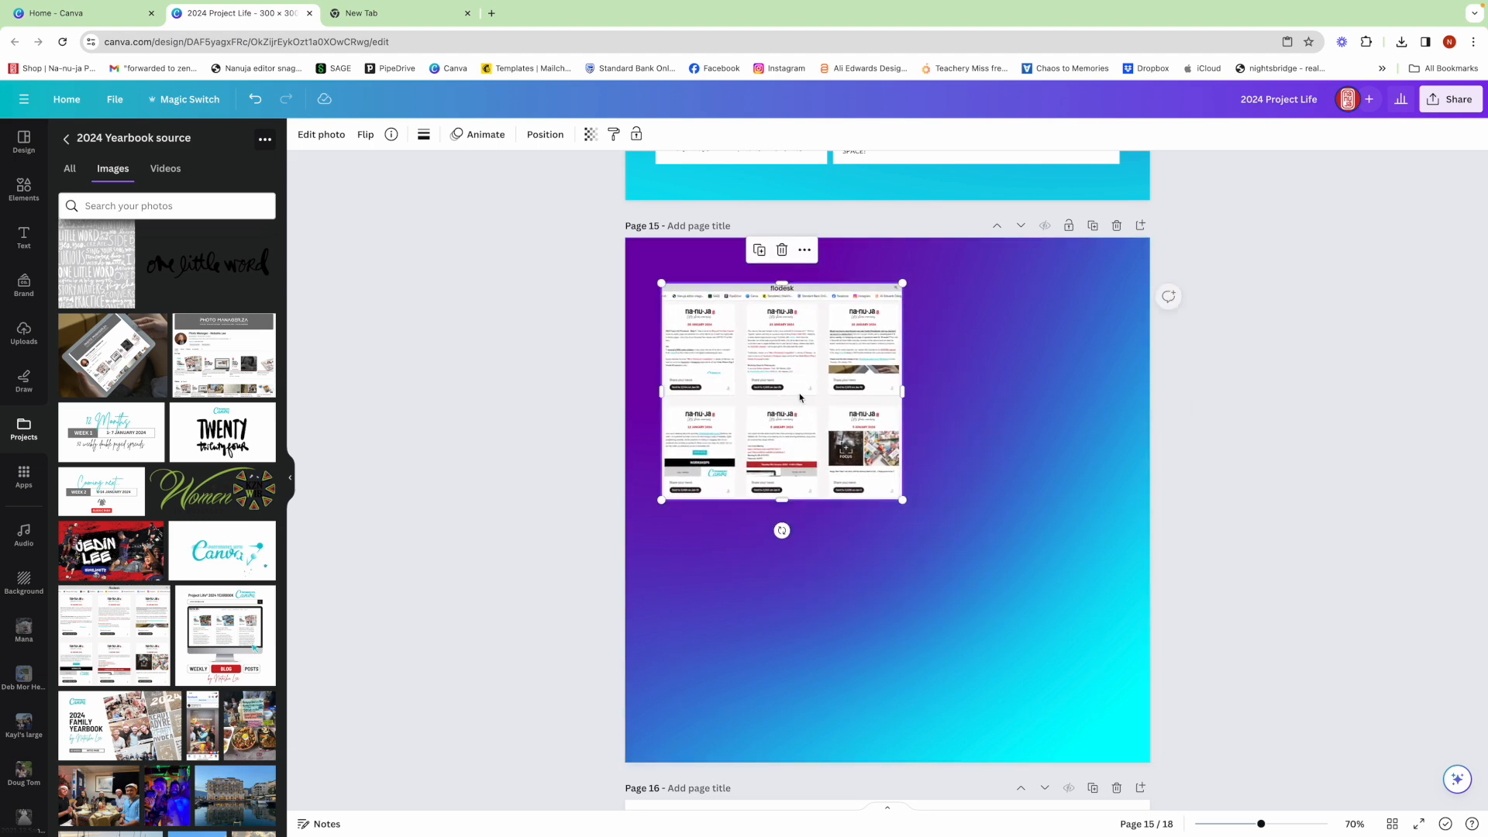
- Place the Project Life 2024 Yearbook weekly blog posts image beside the newsletter collage on page 15, matching its height
click(224, 632)
drag(833, 469, 964, 360)
drag(1000, 418, 999, 414)
click(558, 424)
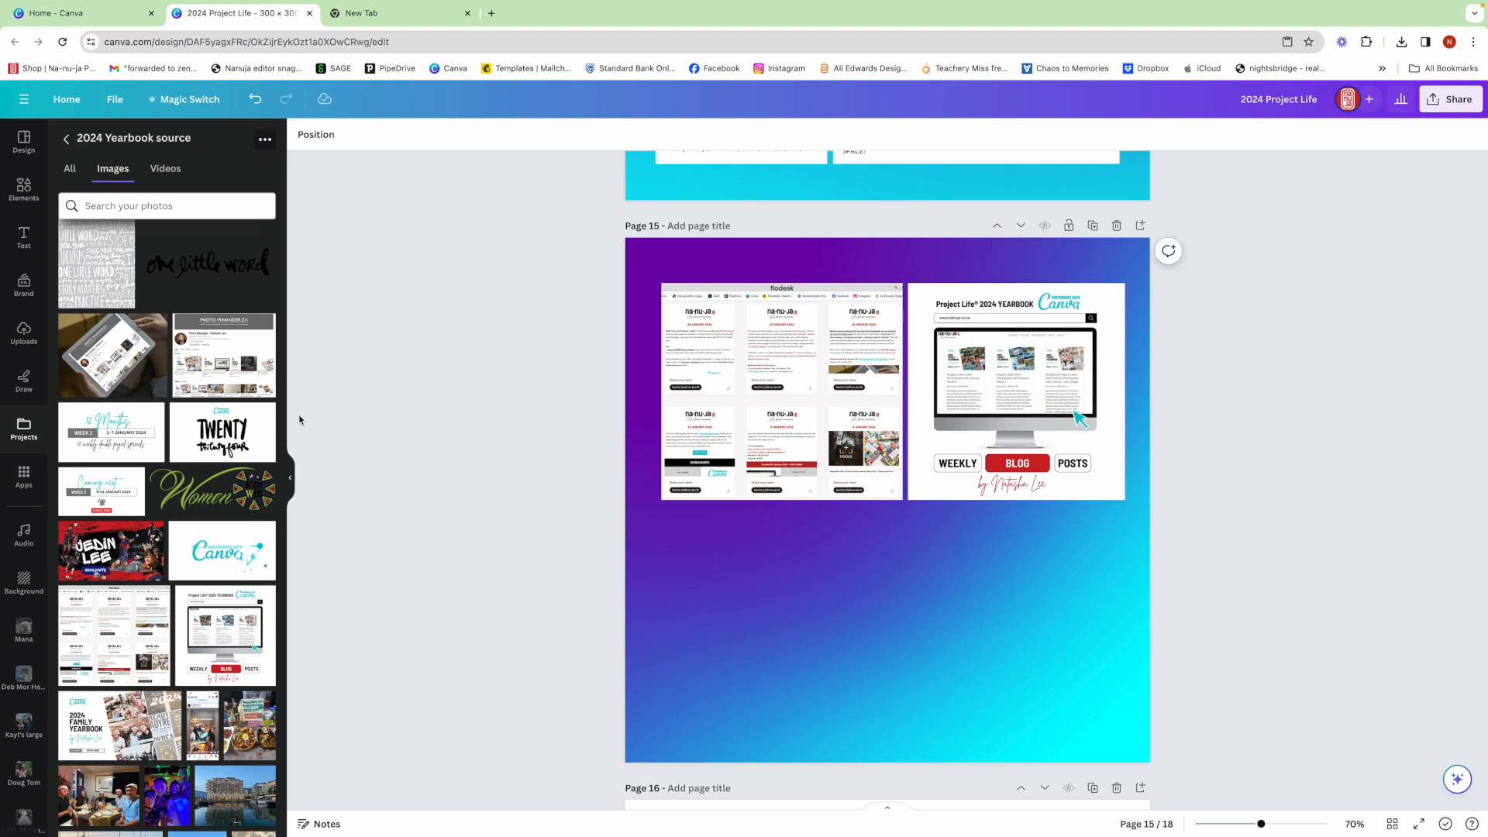
- Add the grey "define" card from the 2024 Yearbook source folder and place it directly below the newsletter collage, aligned with its outer edge
scroll(195, 420, up, 4)
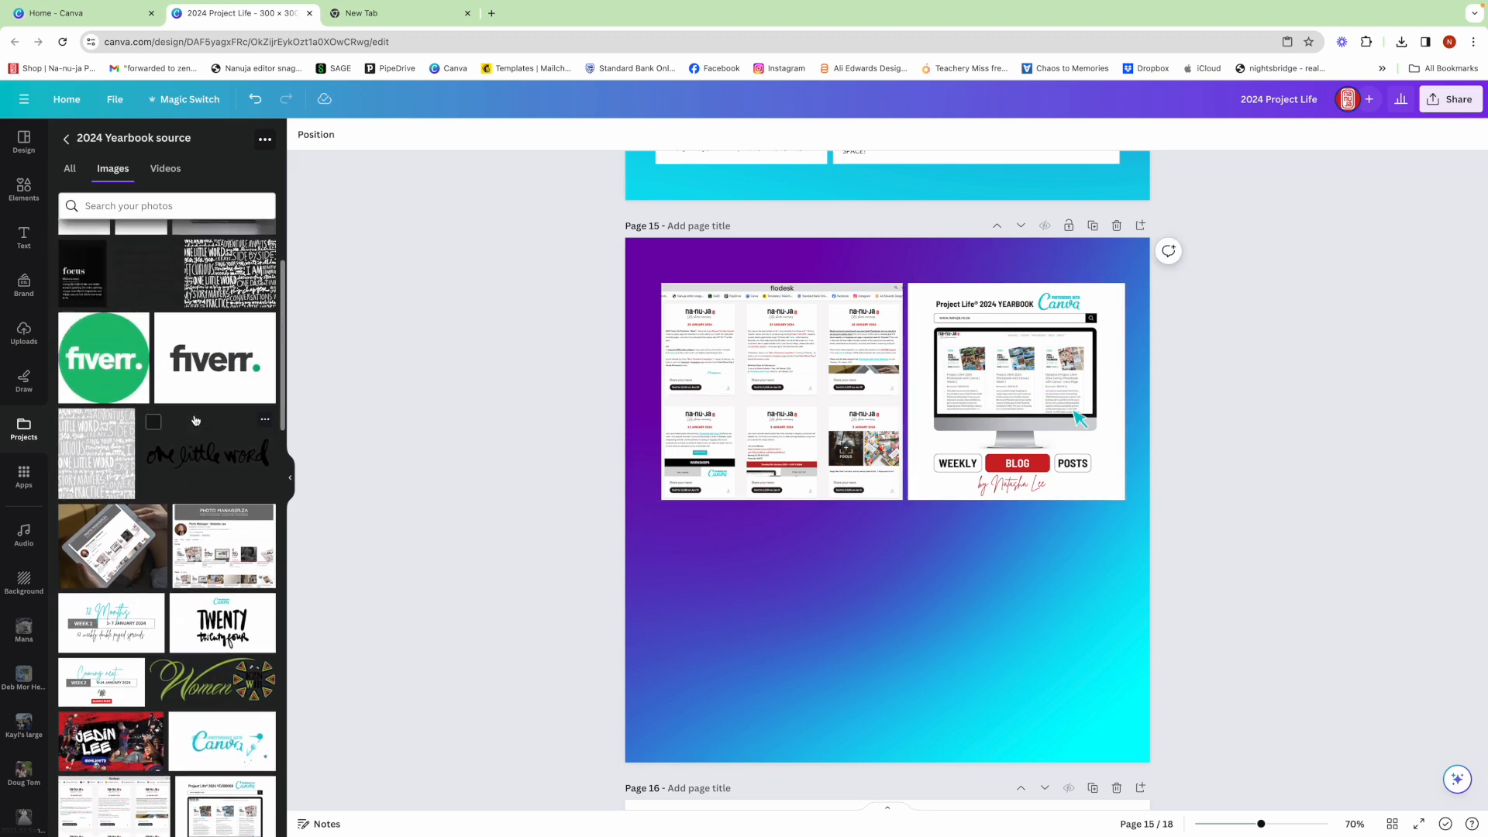
scroll(195, 420, up, 3)
click(150, 355)
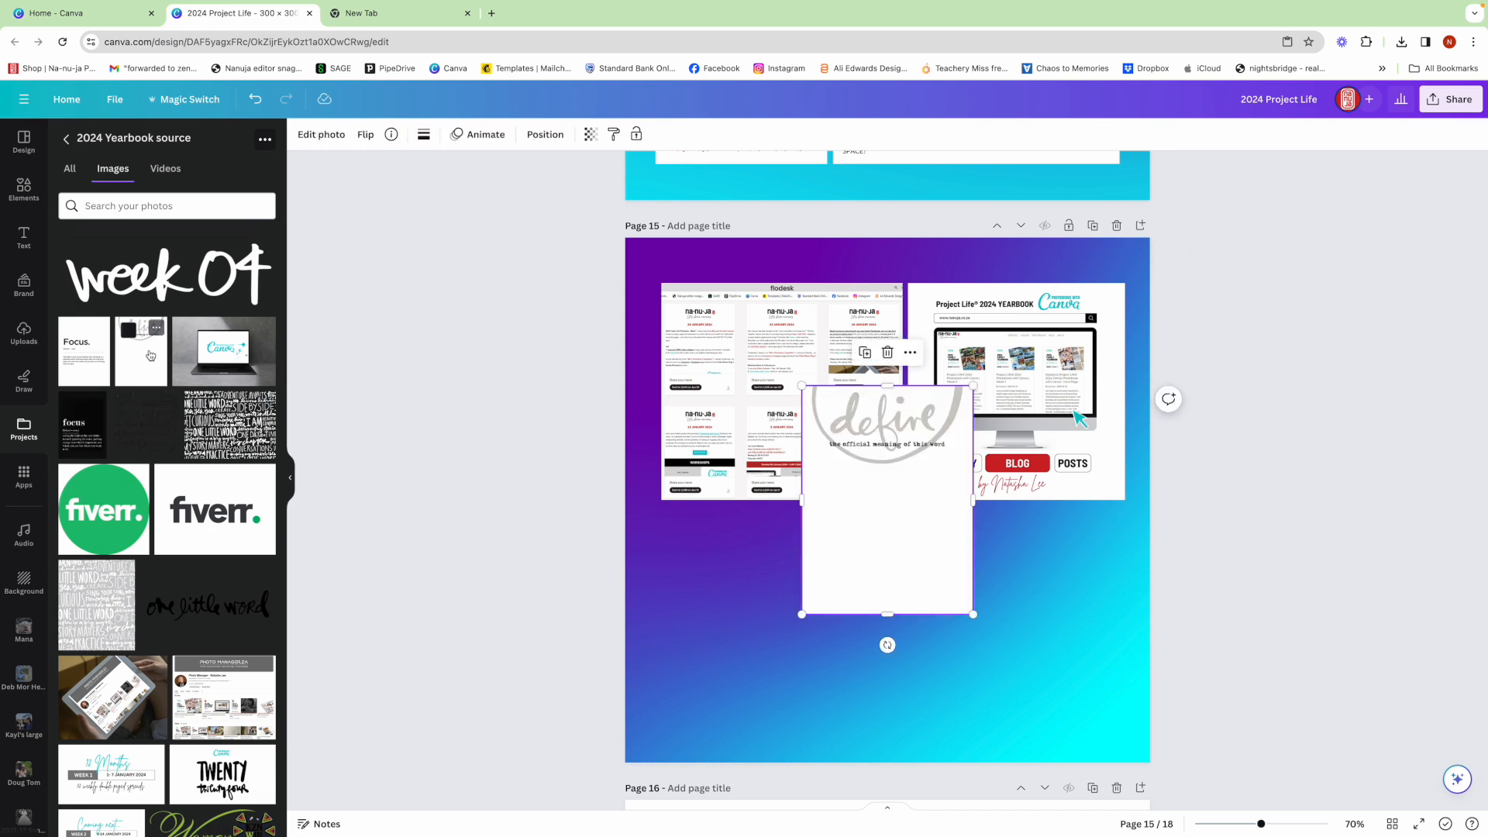
drag(869, 482, 732, 596)
- Overlay the "Focus." definition image on the blank area of the "define" card
scroll(405, 545, up, 2)
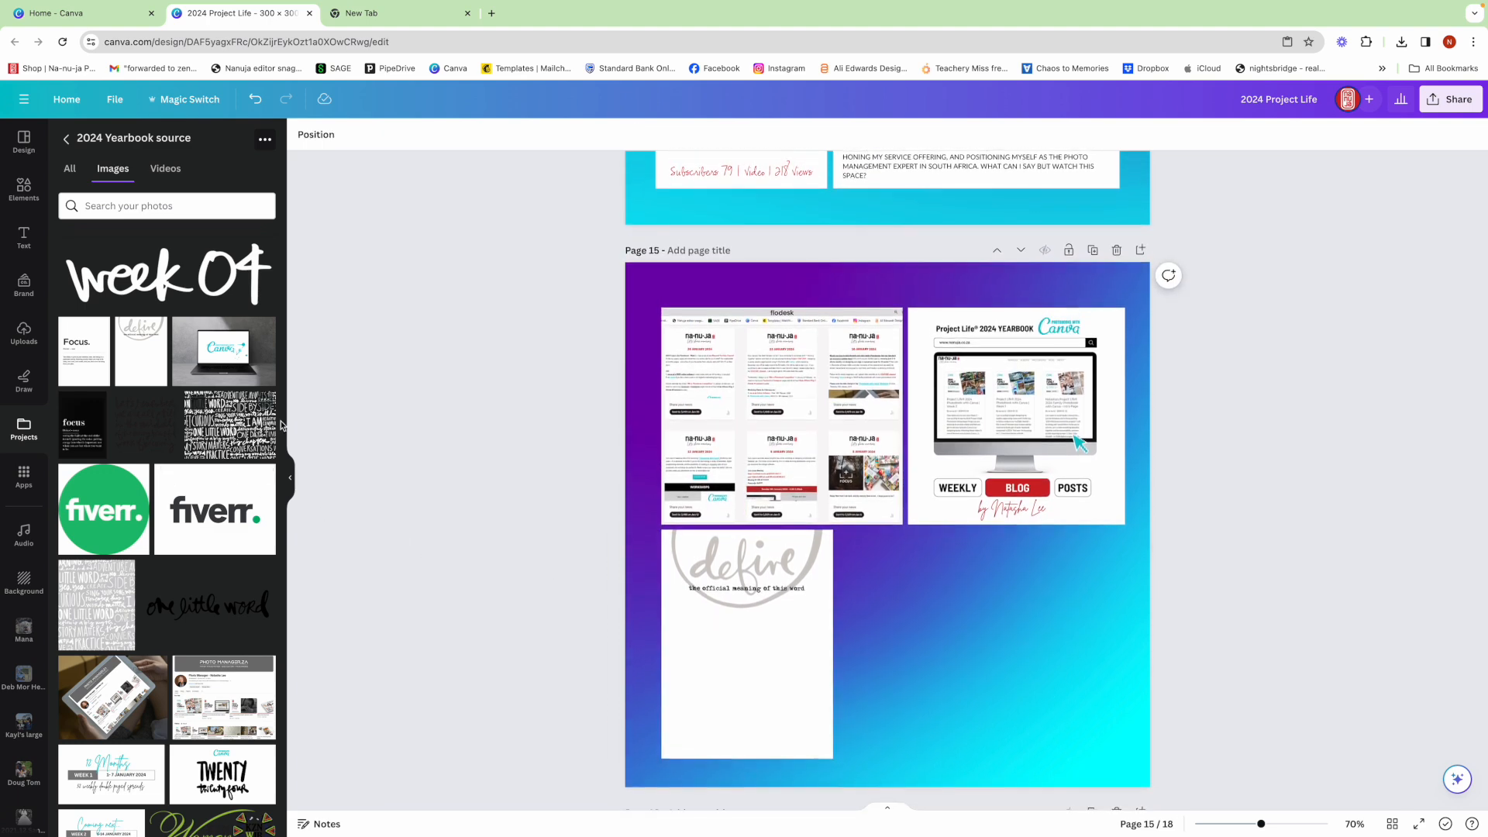
drag(92, 359, 764, 672)
scroll(766, 633, up, 1)
click(901, 662)
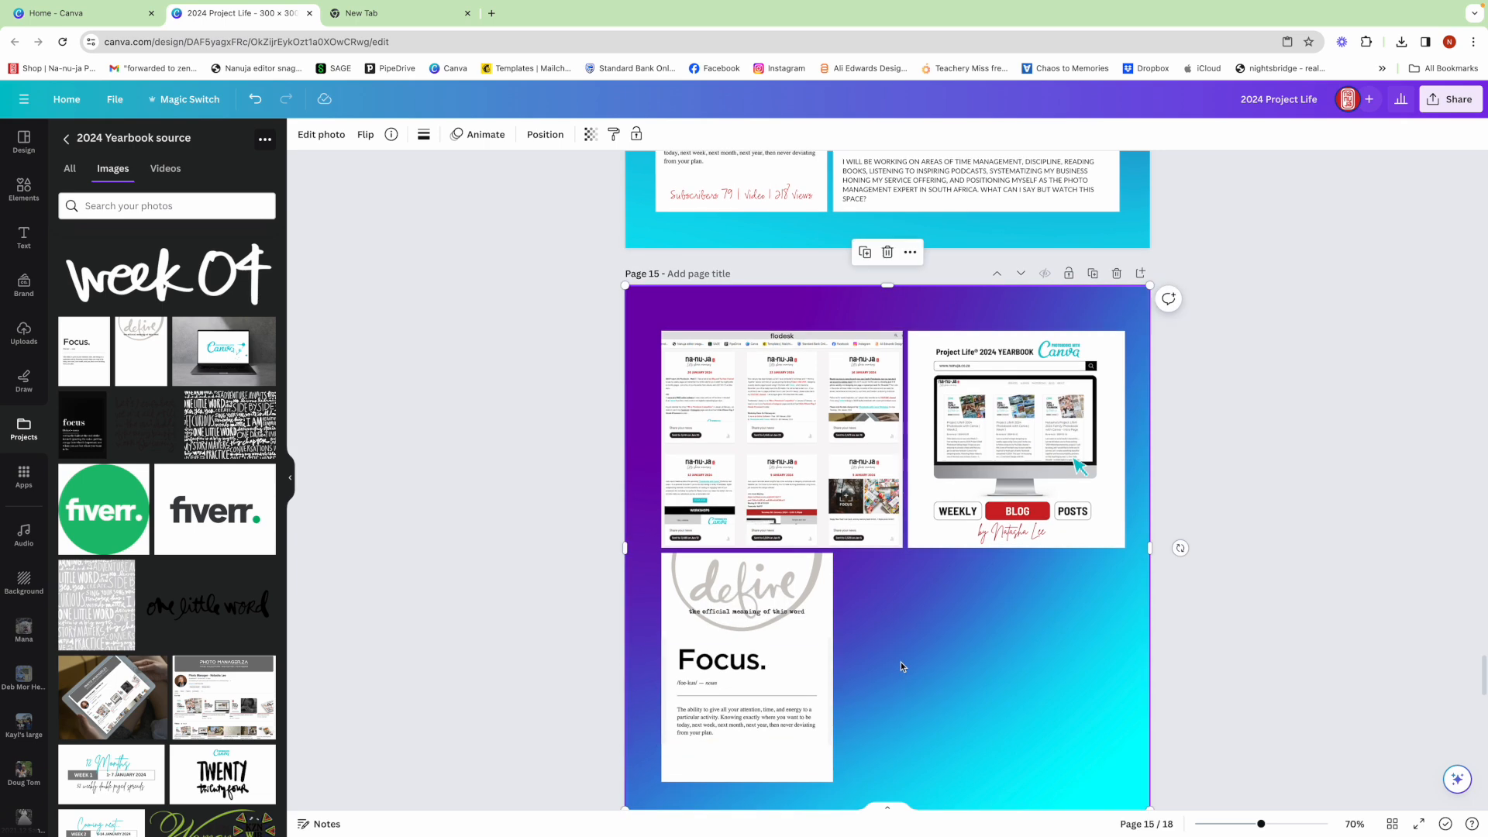
- Add a square shape and stretch it to fill the empty space beside the Focus card, aligned with the blog posts image's outer edge
scroll(1299, 579, down, 2)
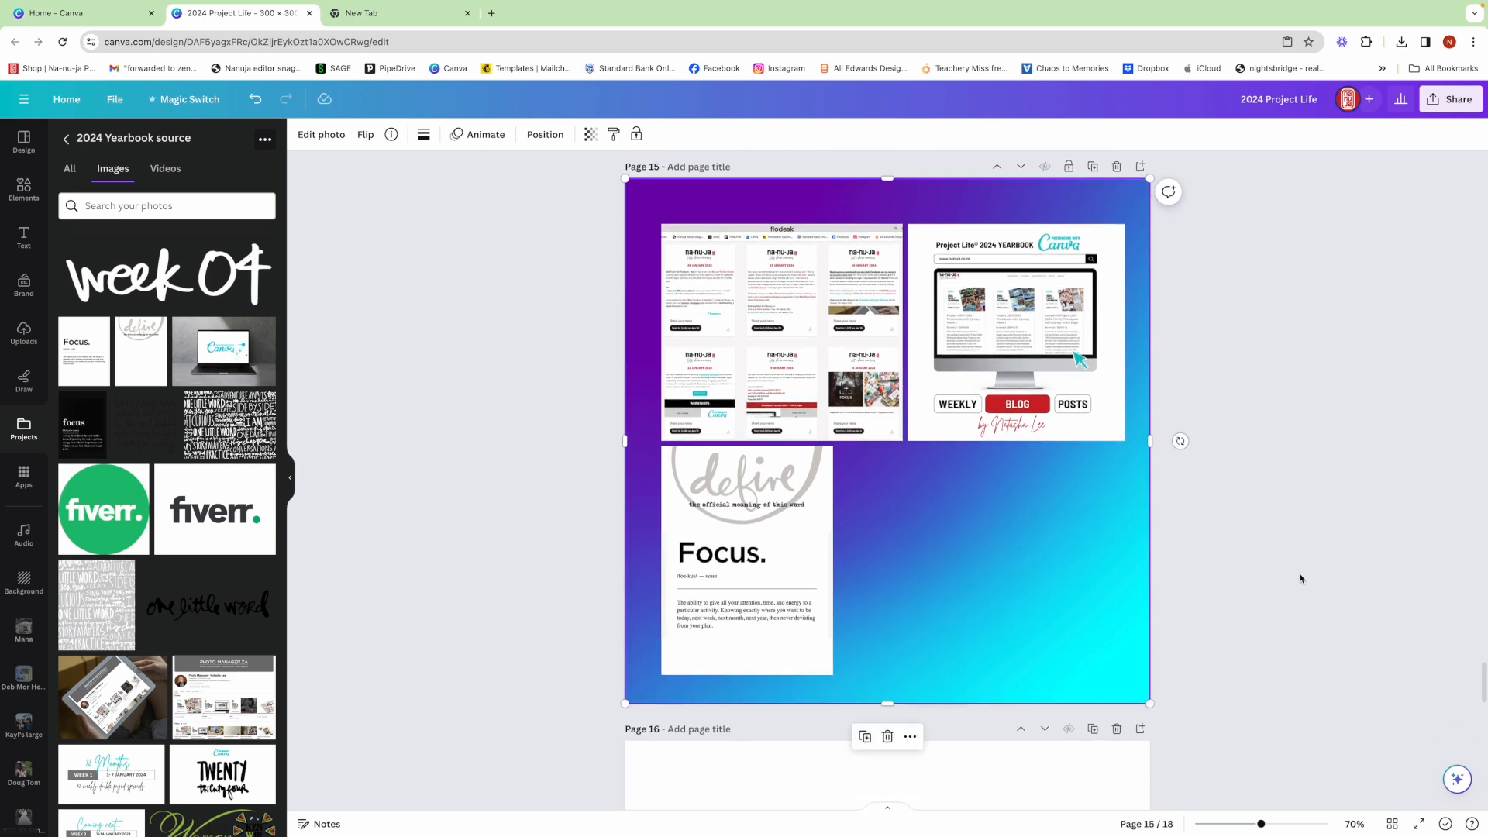
scroll(1300, 578, down, 1)
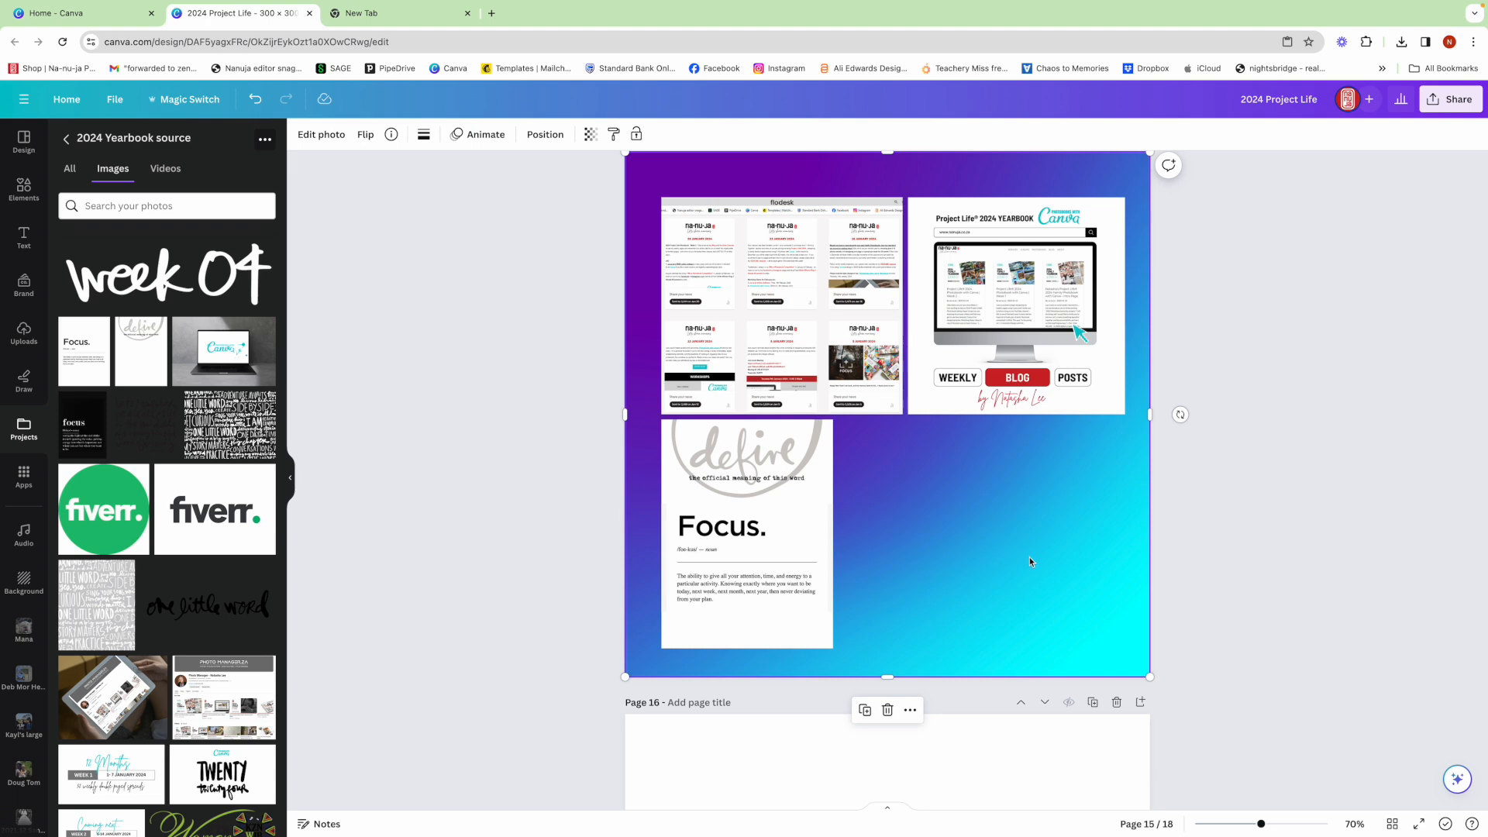
click(23, 190)
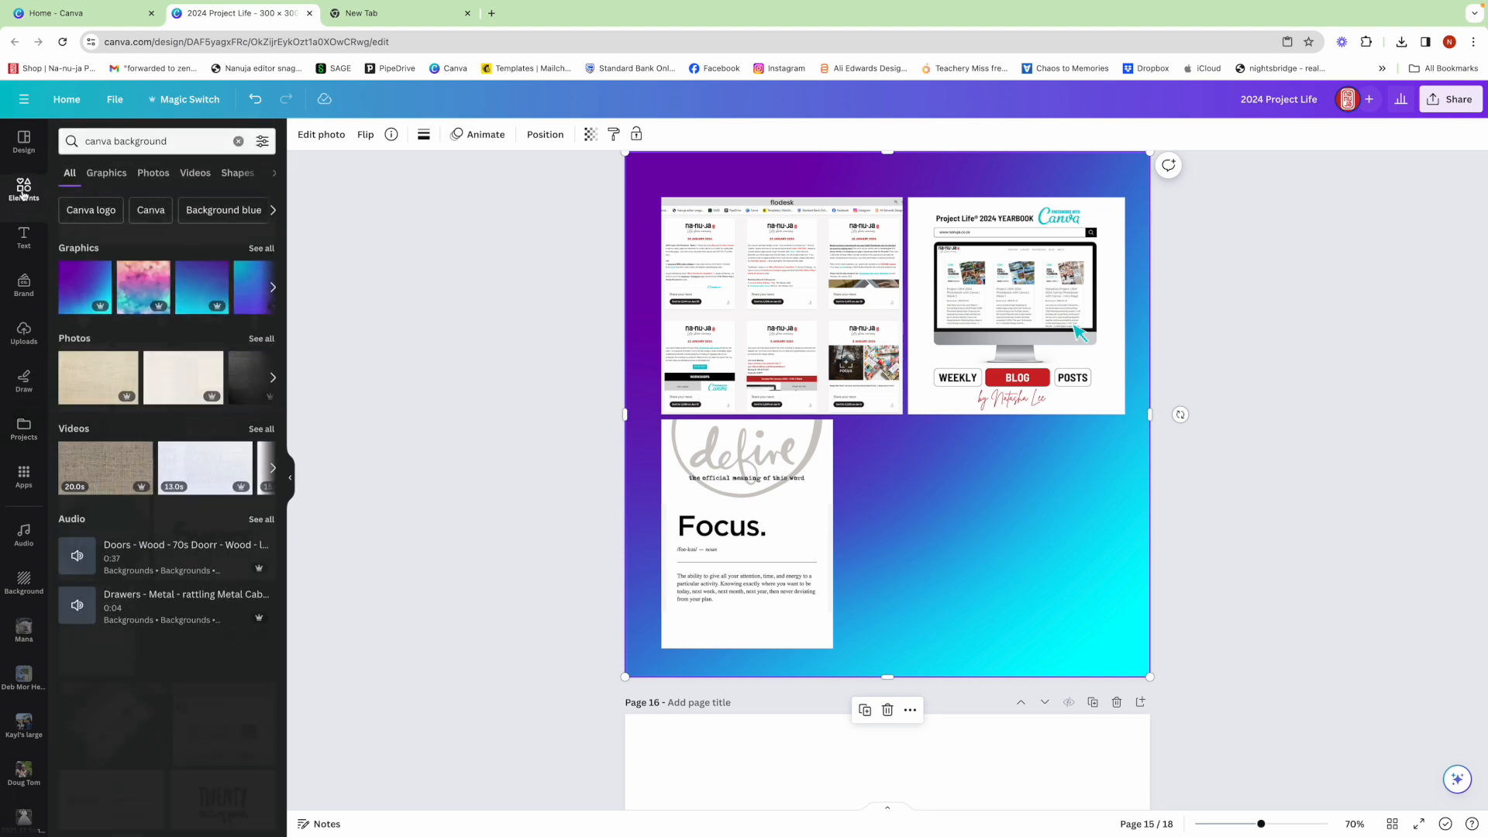
click(239, 146)
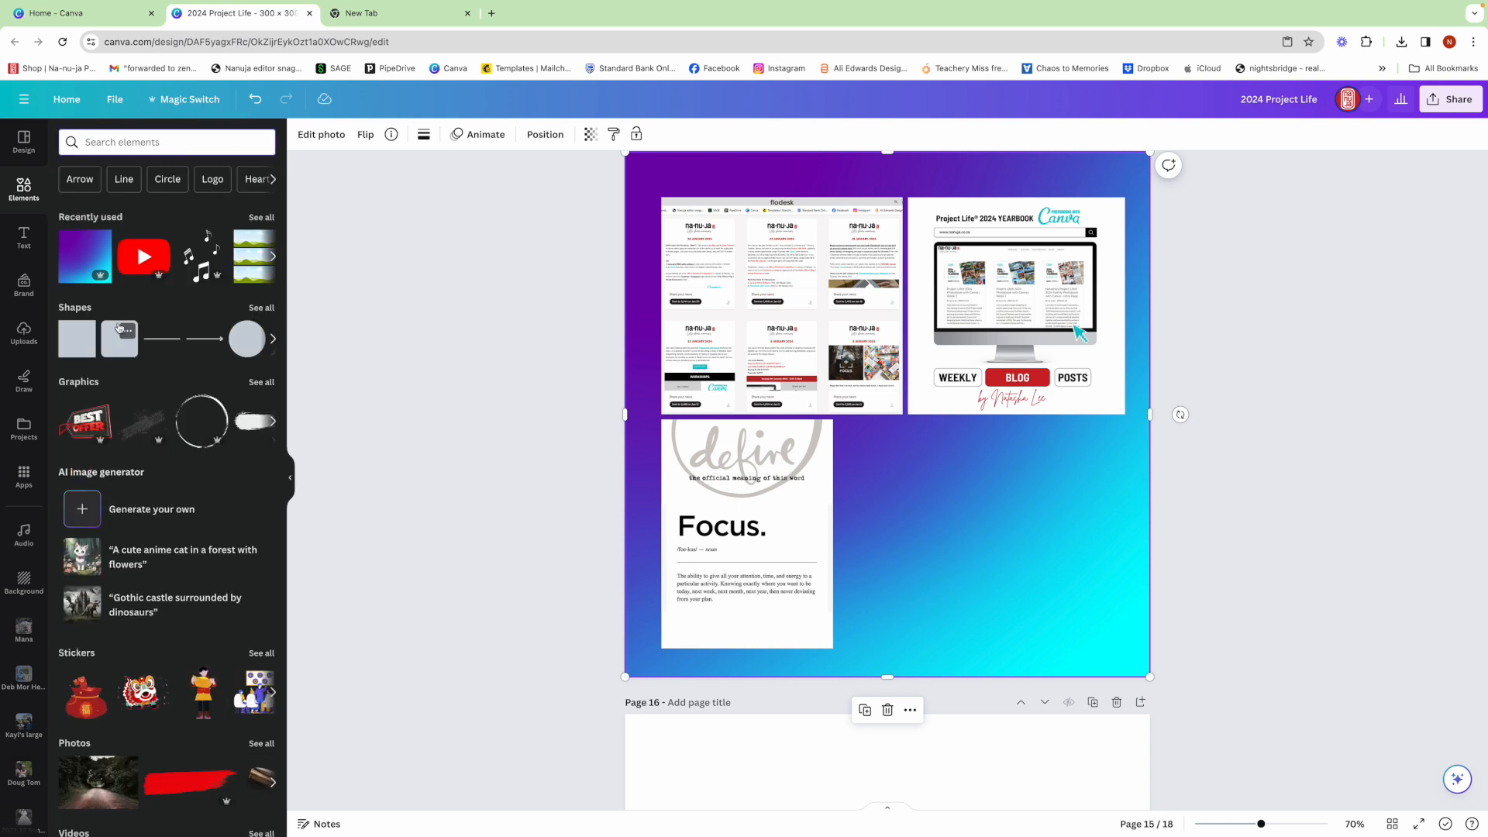
click(81, 341)
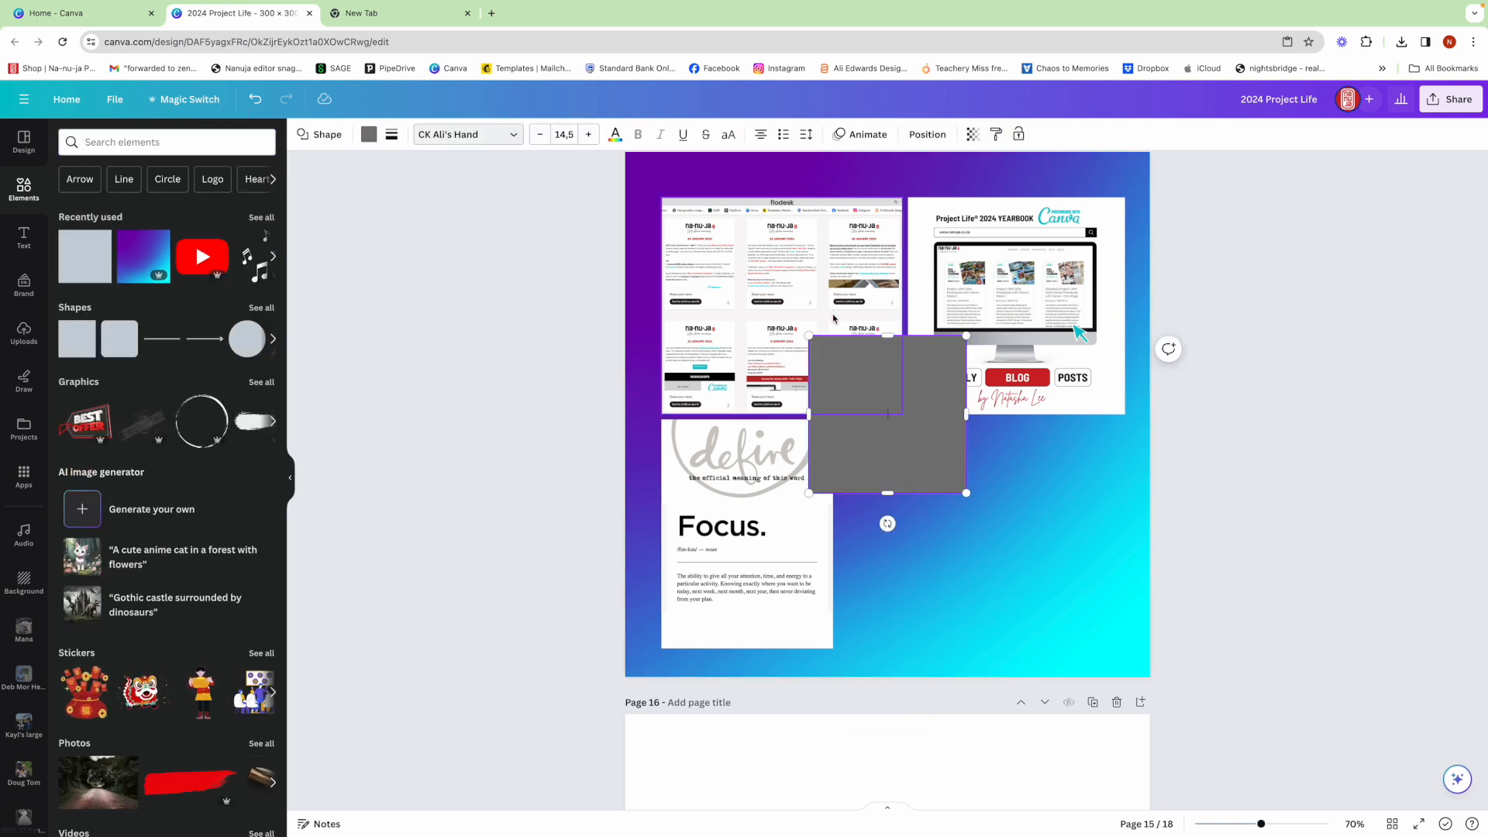
drag(887, 374, 911, 452)
drag(997, 502, 1128, 494)
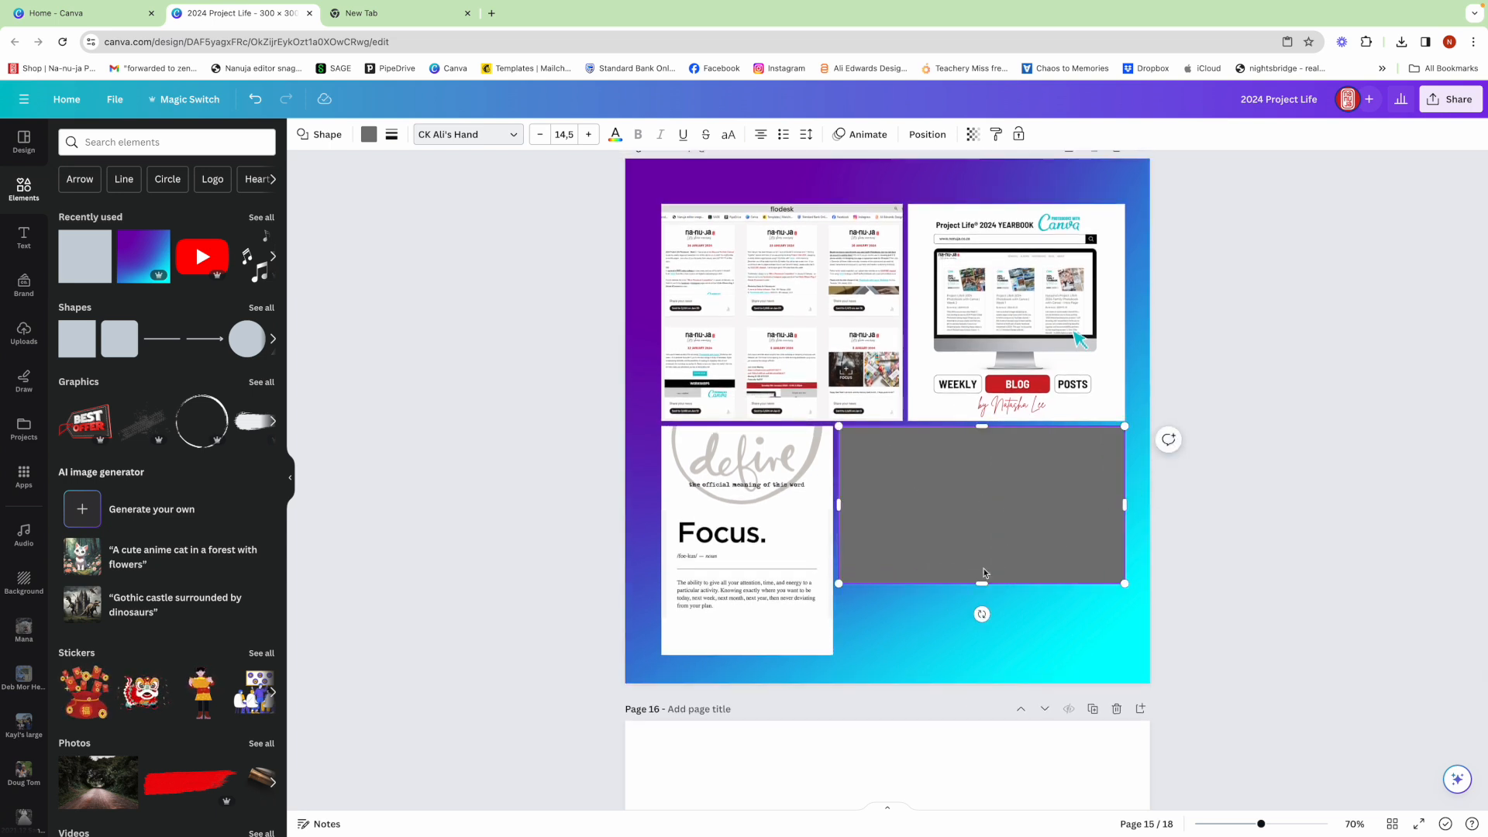
drag(982, 585, 981, 665)
- Match the rectangle's lower edge to the Focus card and fill it with white from the document colours
scroll(1257, 587, down, 1)
scroll(481, 245, up, 1)
click(369, 134)
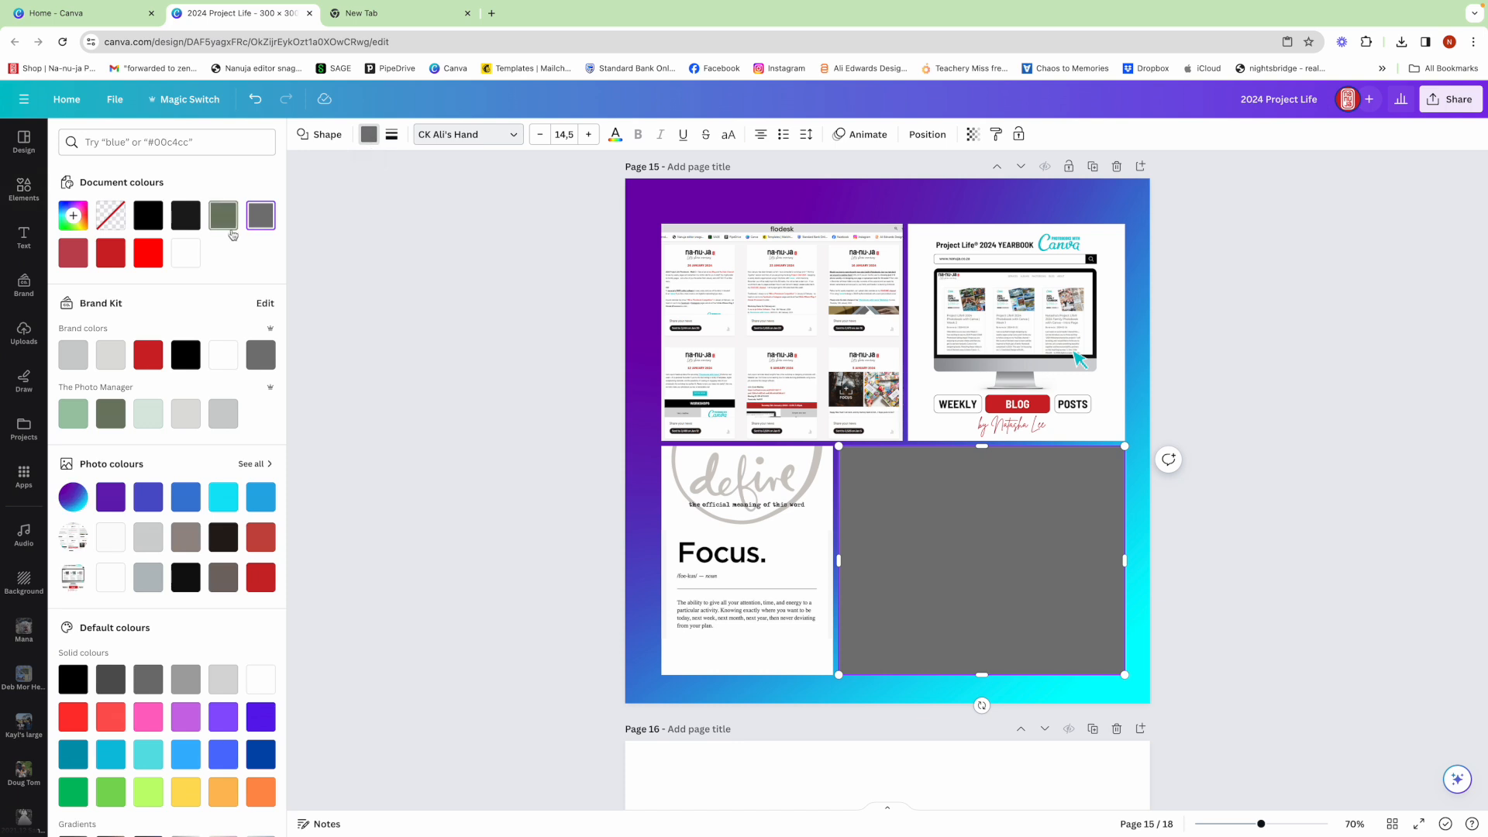
click(186, 253)
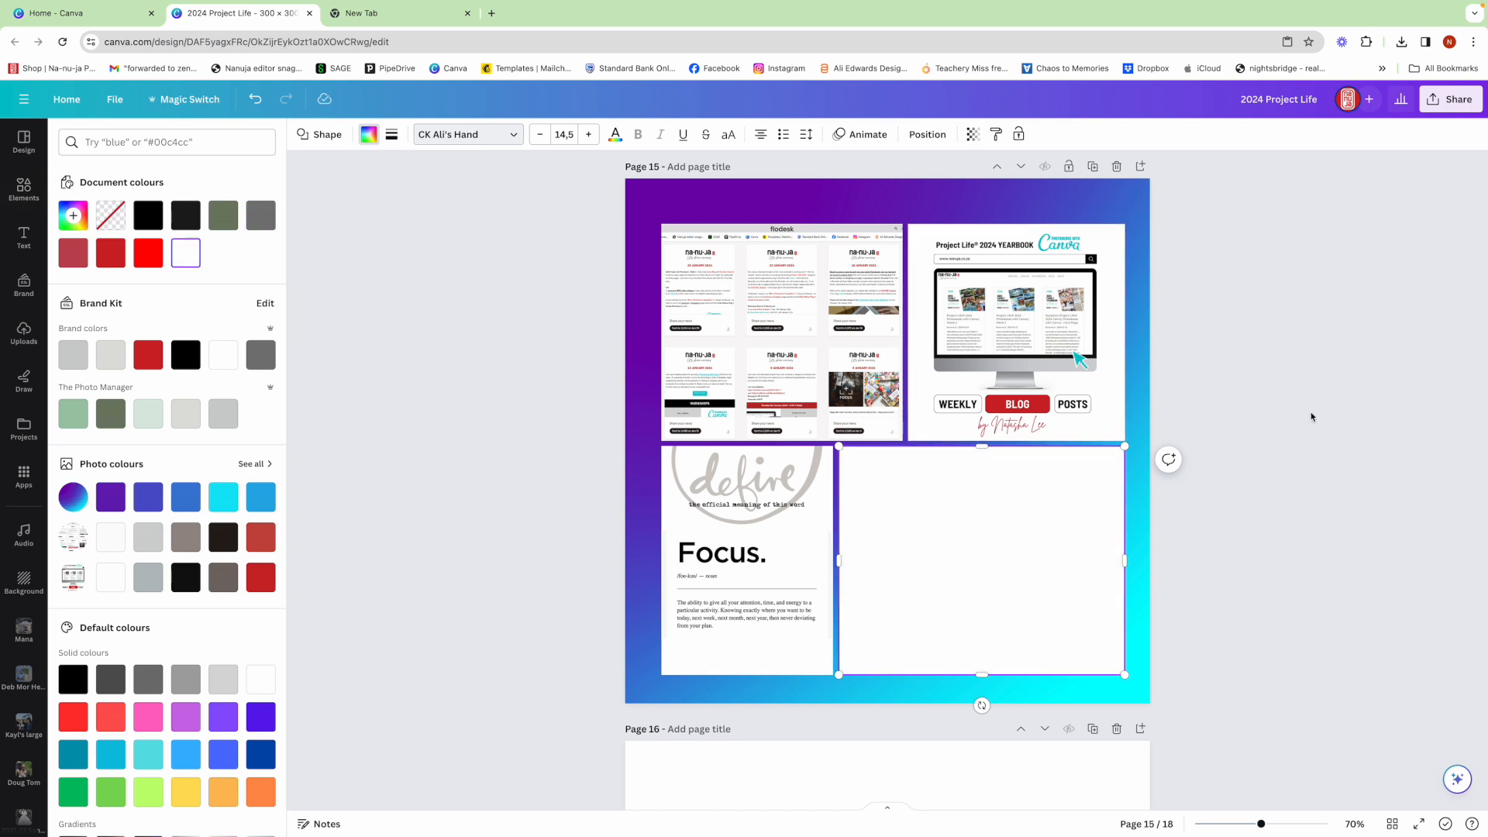
key(Escape)
key(Escape)
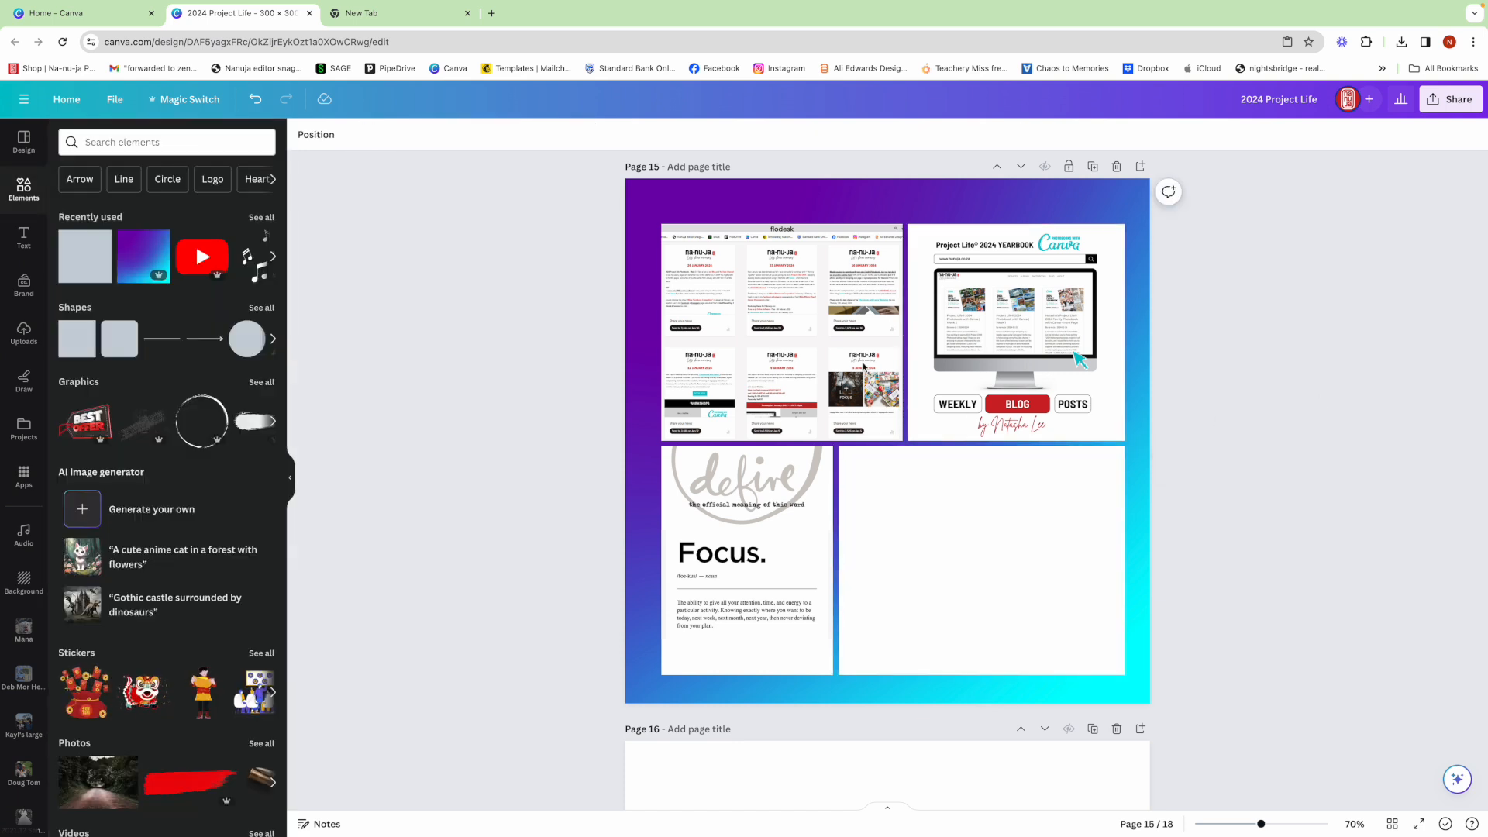
- Add the "one little word" lettering from the 2024 Yearbook source folder, enlarge it and centre it near the white panel's upper edge
scroll(42, 400, down, 1)
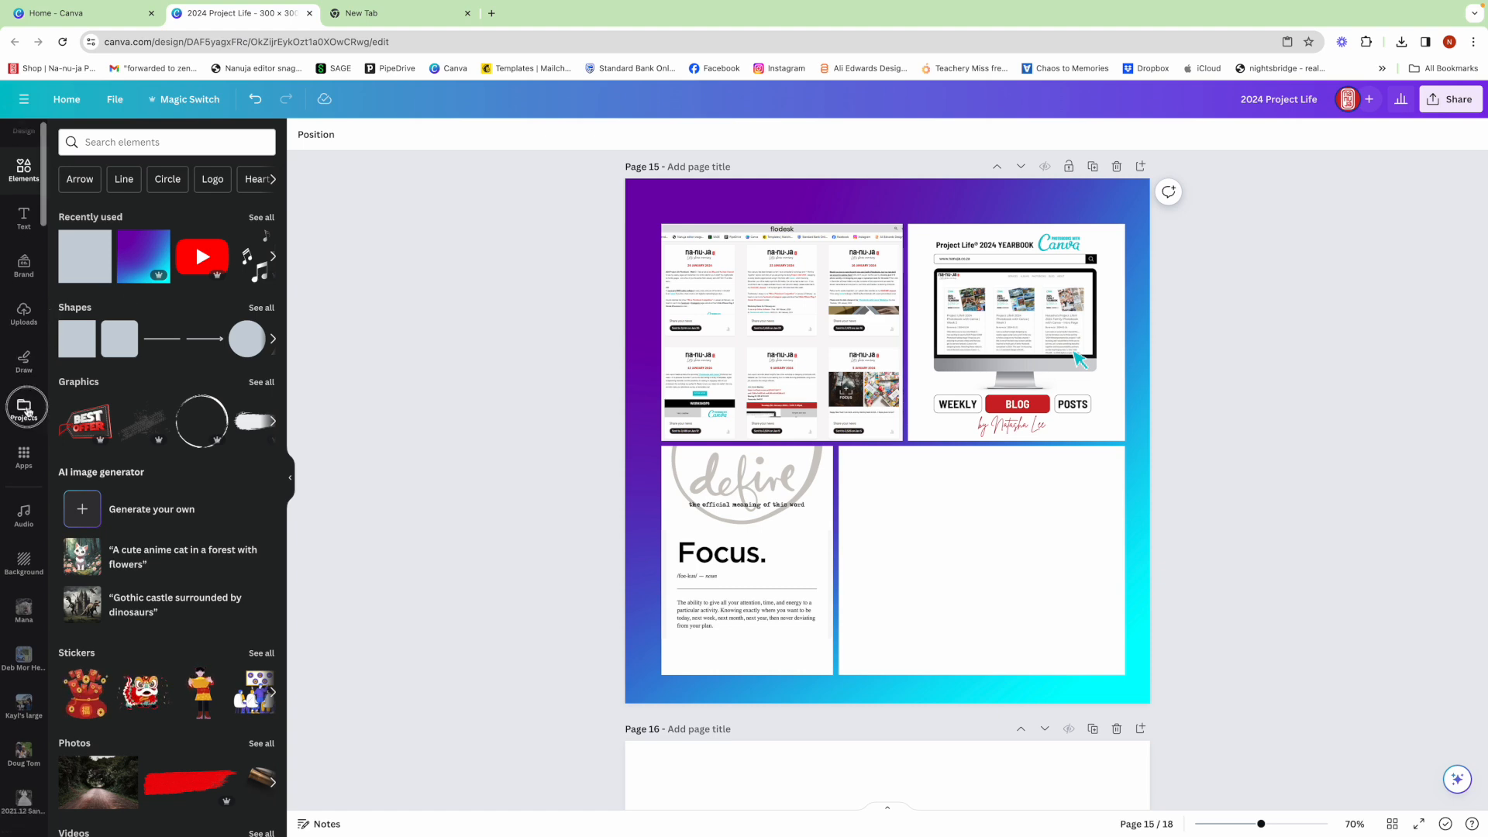
click(26, 411)
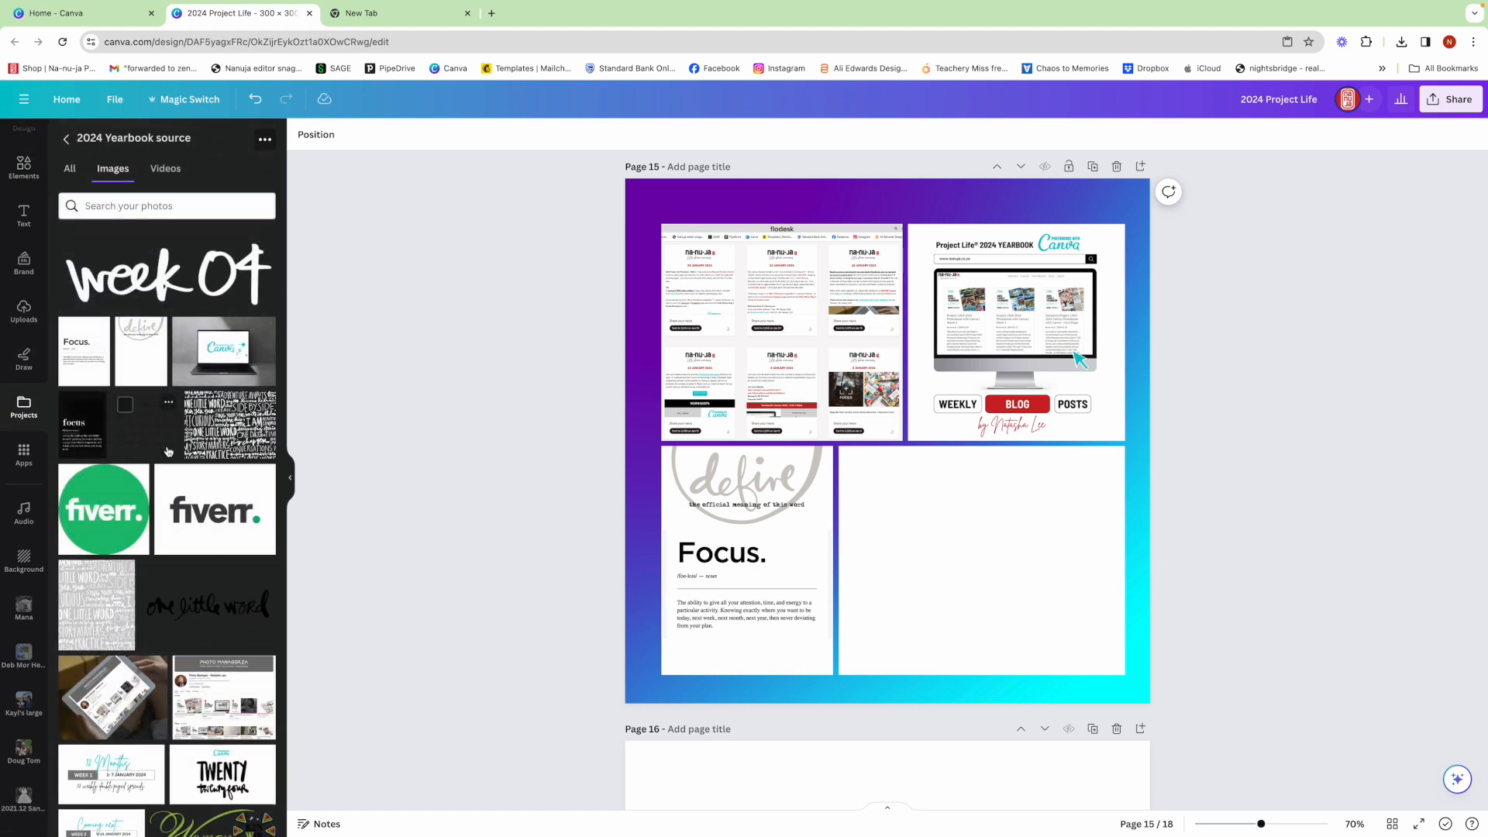
click(203, 609)
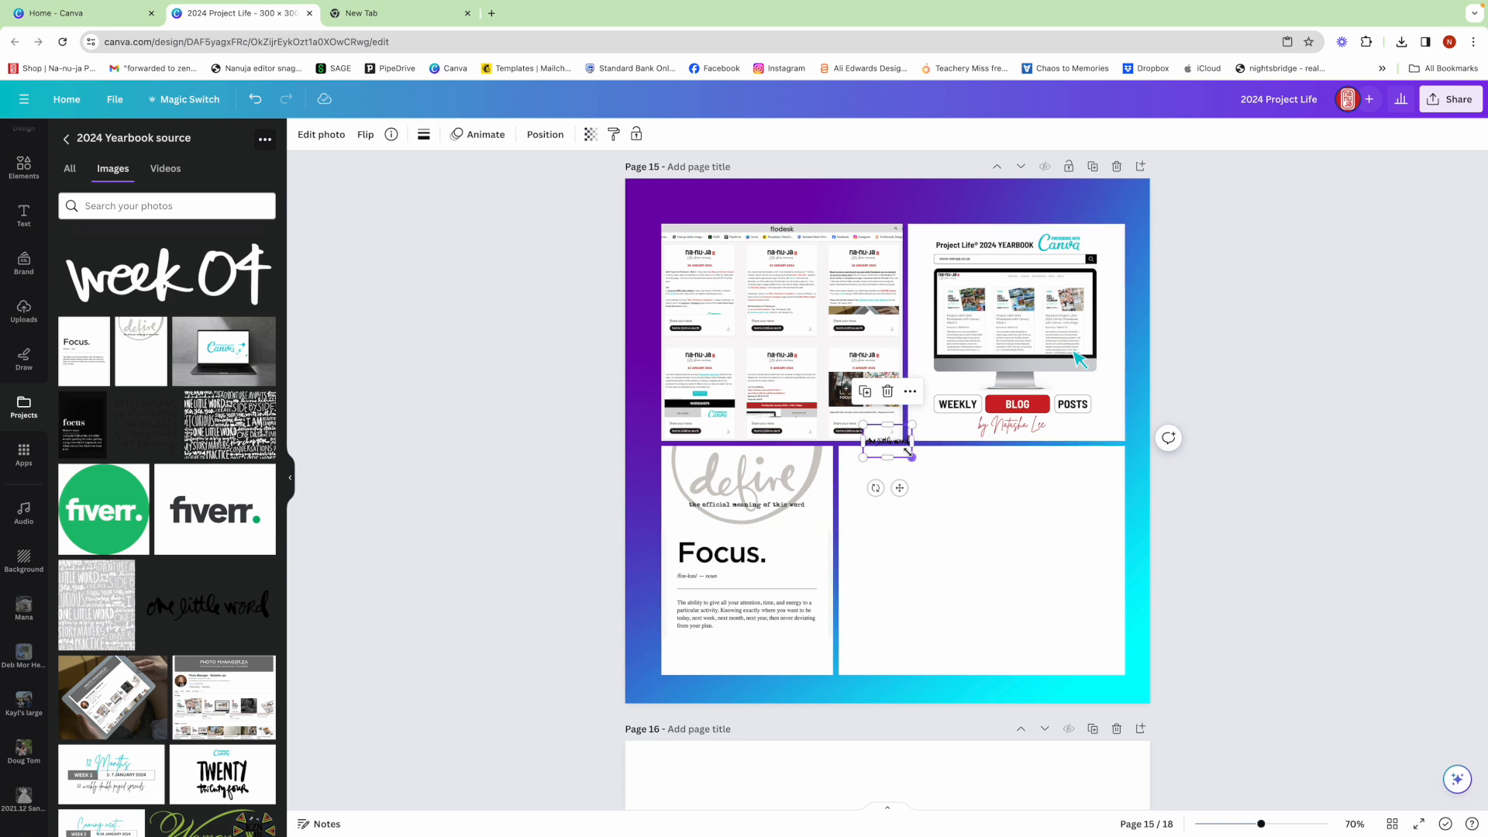
drag(912, 453, 1008, 469)
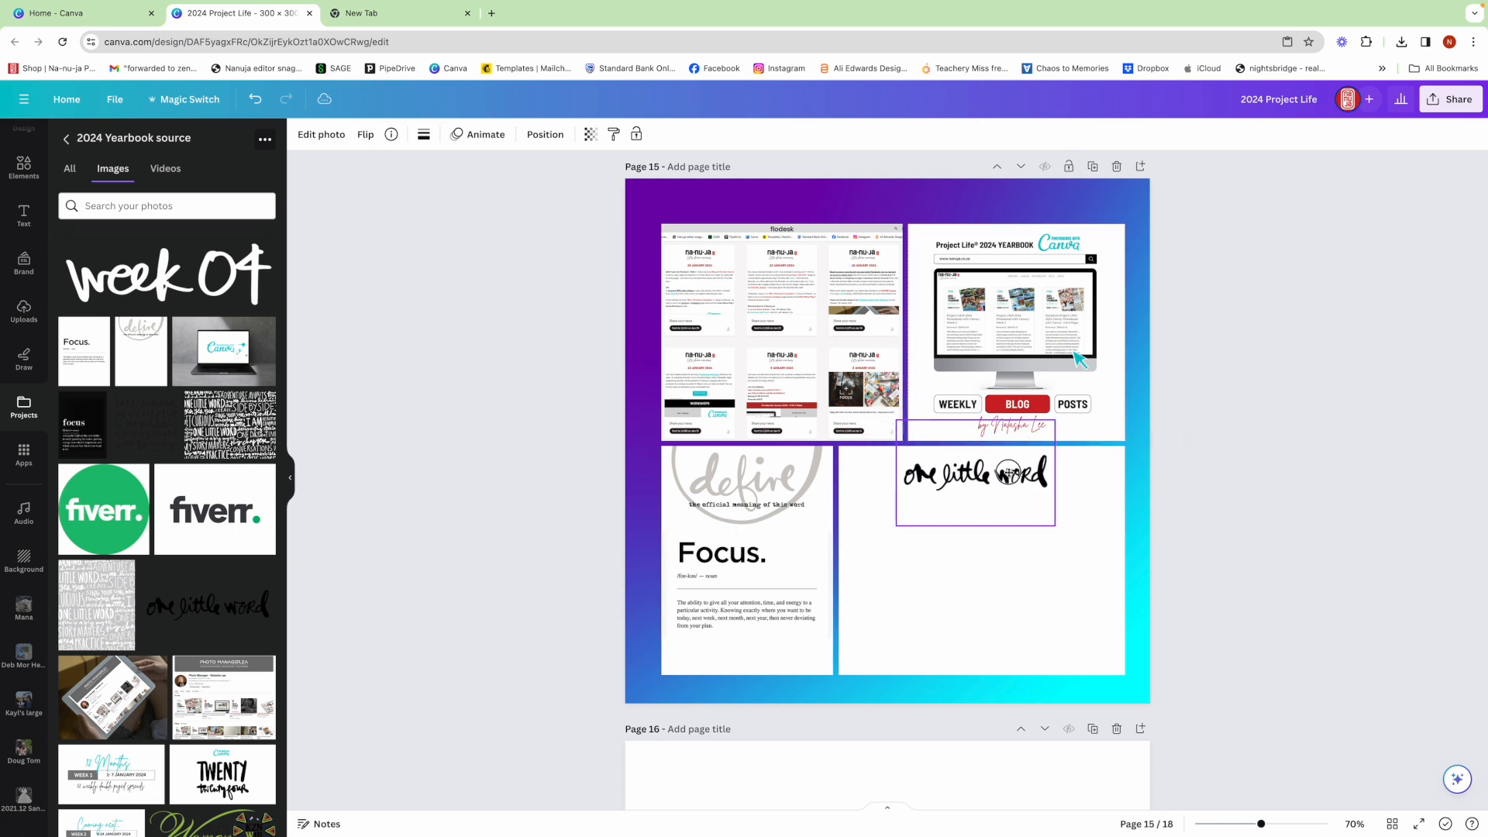
click(1259, 514)
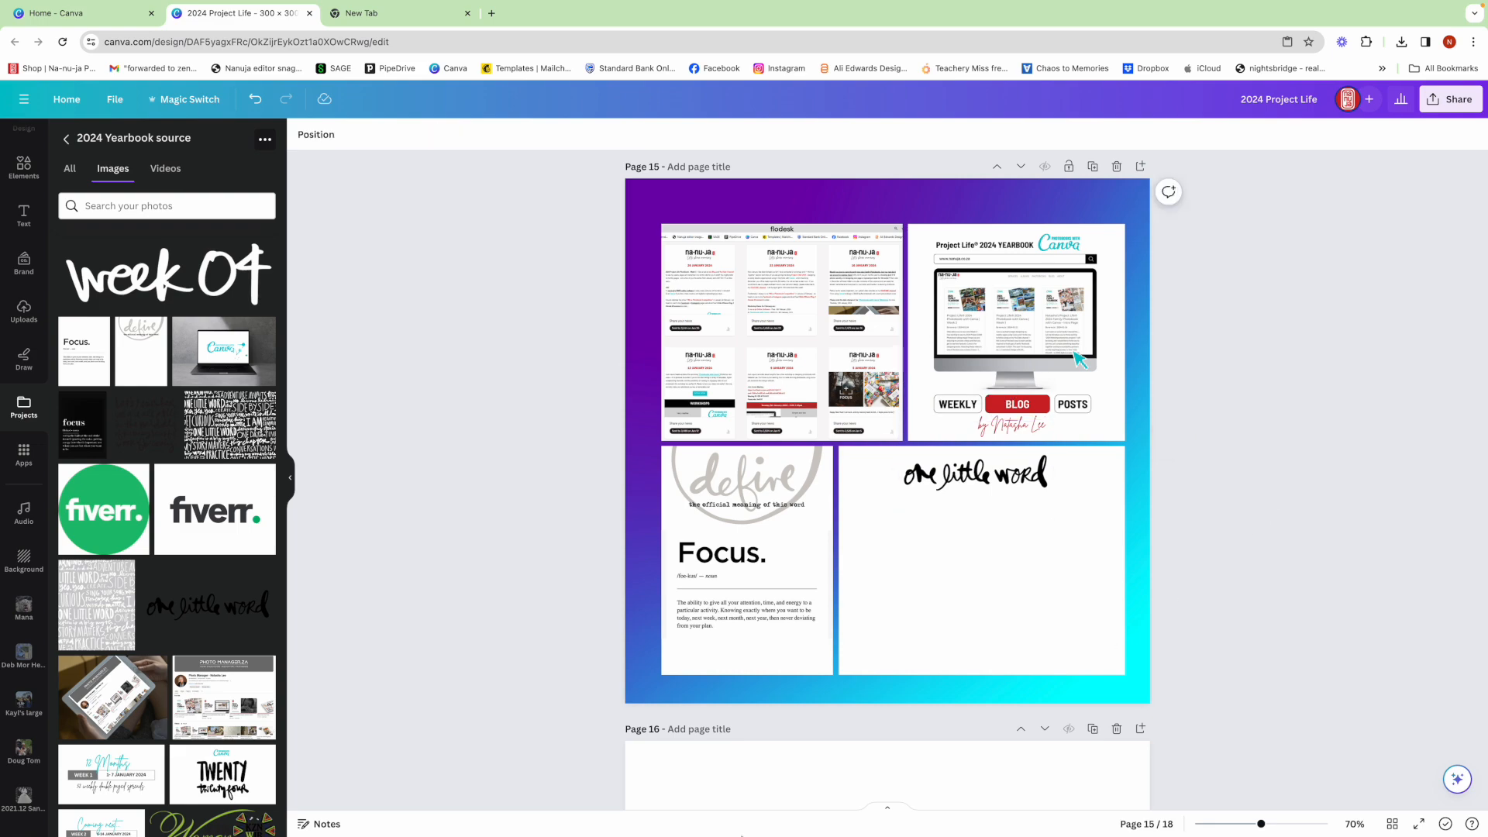
- Switch to Notes and copy the paragraphs from "MY WORD FOR THE YEAR IS" to the end of the 2024 PROJECT LIFE note
mouse_move(760, 835)
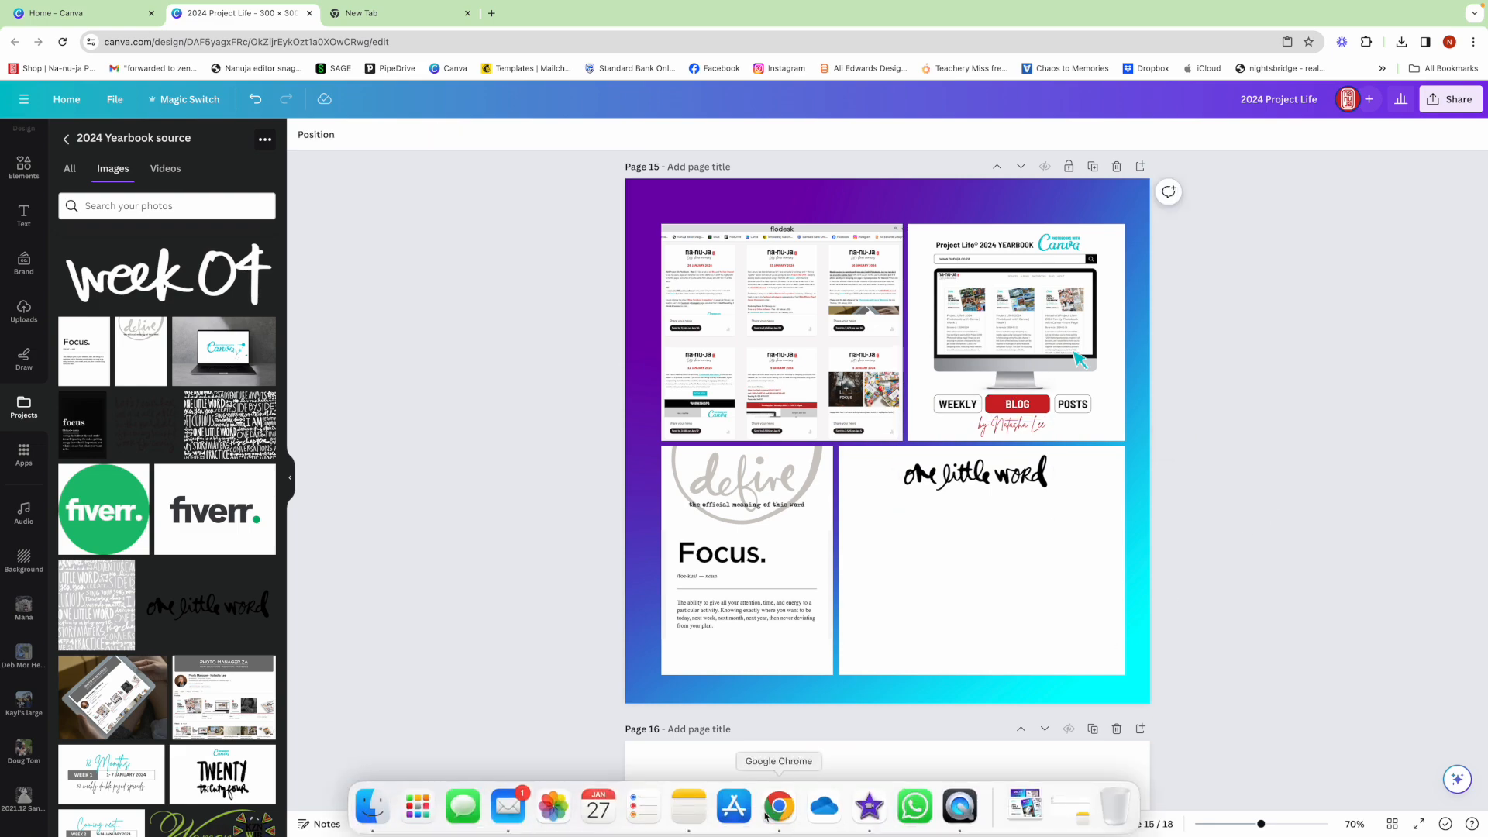
click(705, 819)
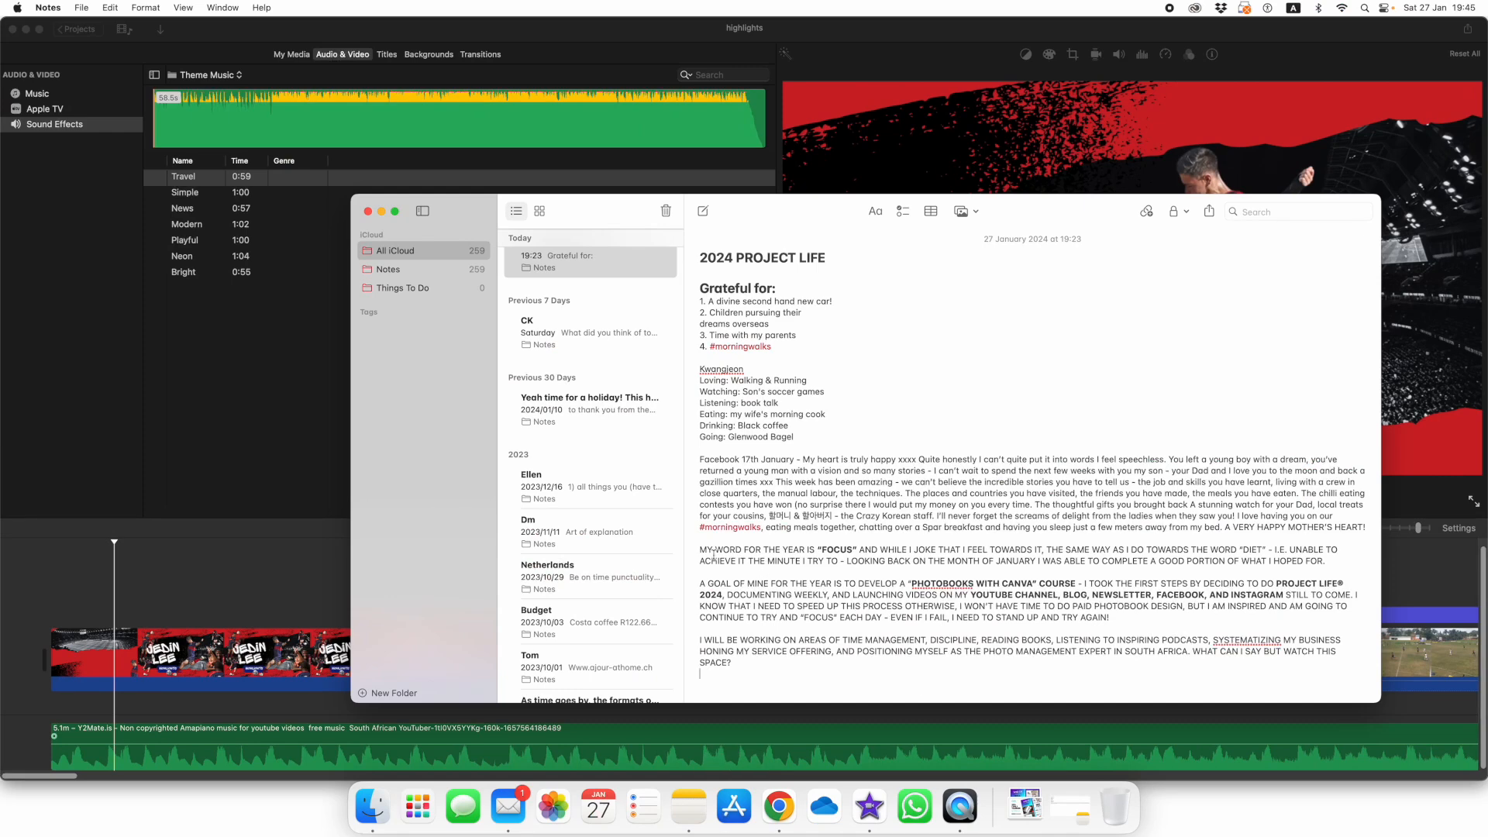
drag(702, 550, 753, 664)
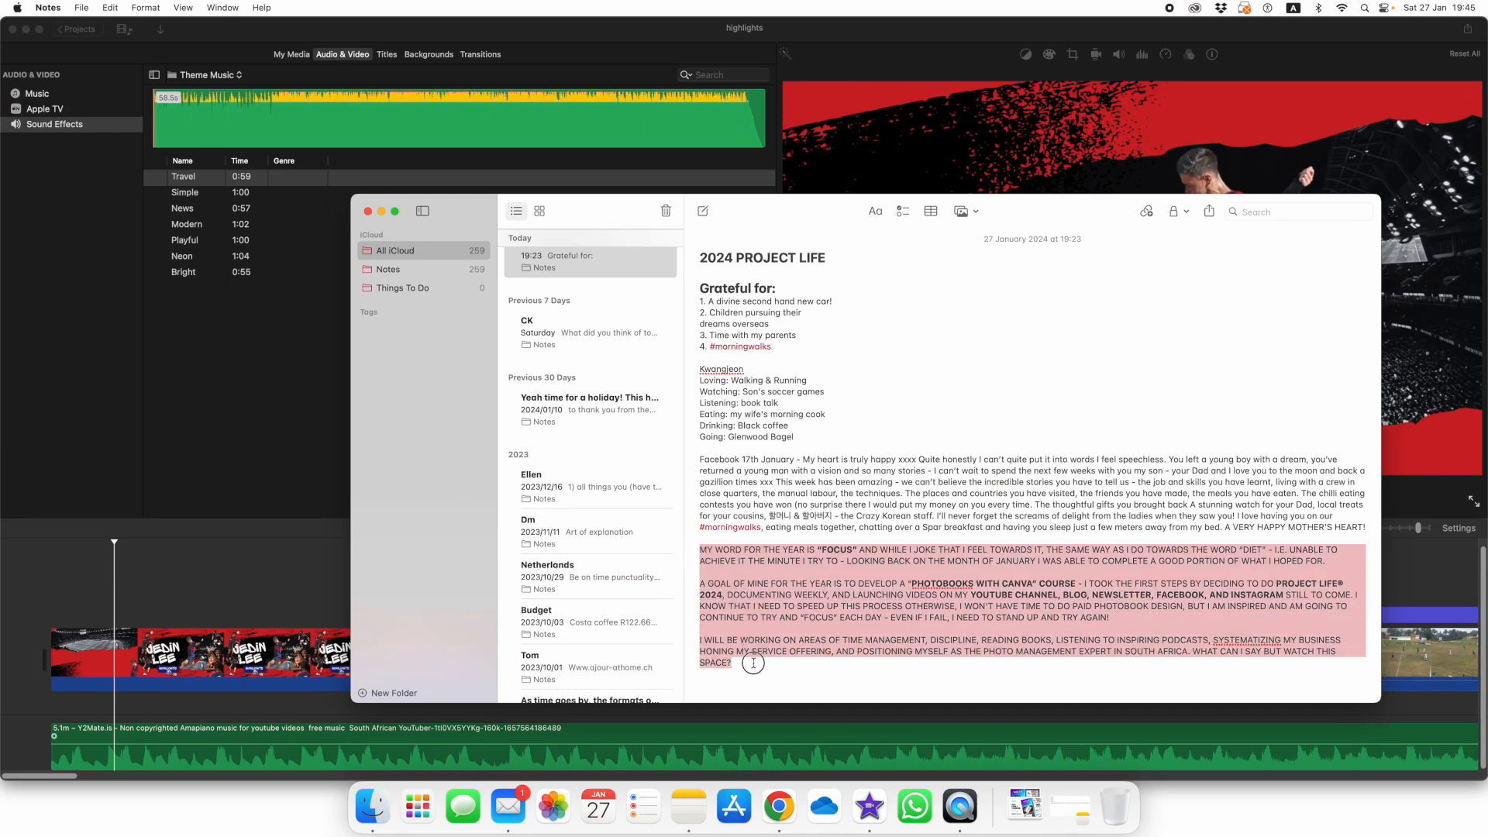
right_click(750, 580)
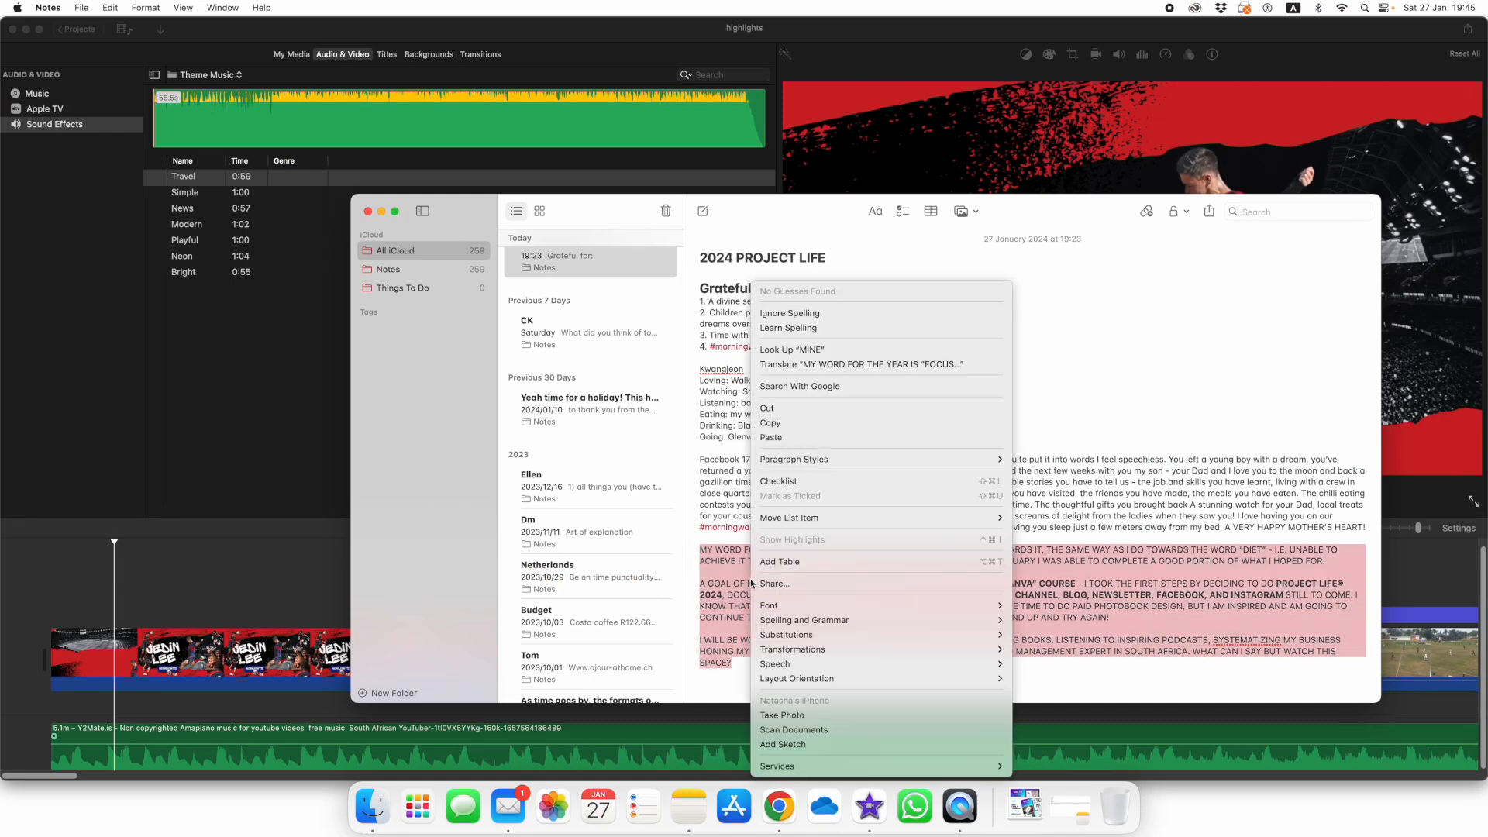
click(807, 422)
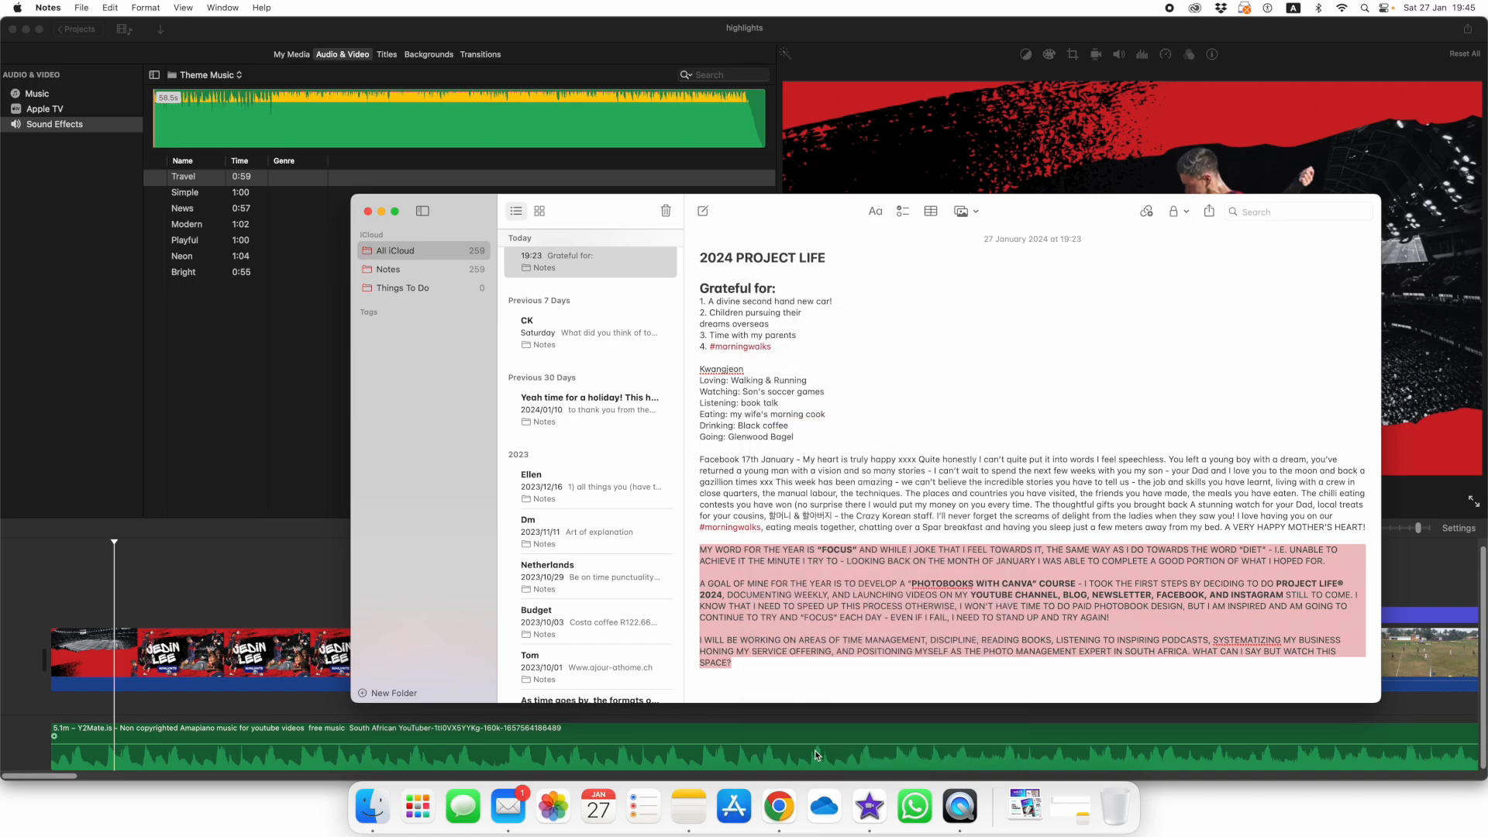
- Switch back to Canva and add a subheading text box on the white panel below the "one little word" lettering
click(781, 804)
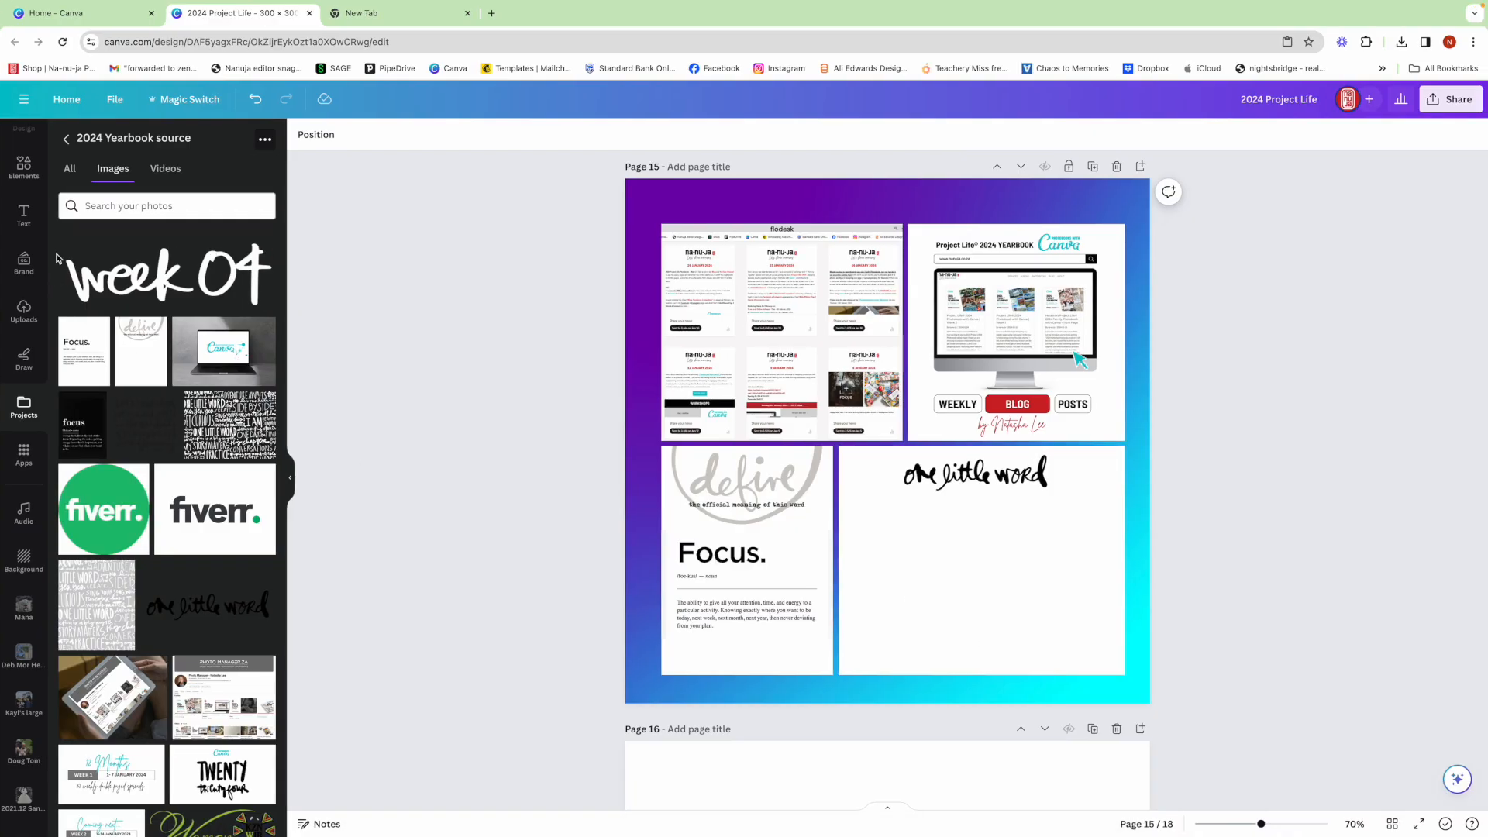
click(29, 221)
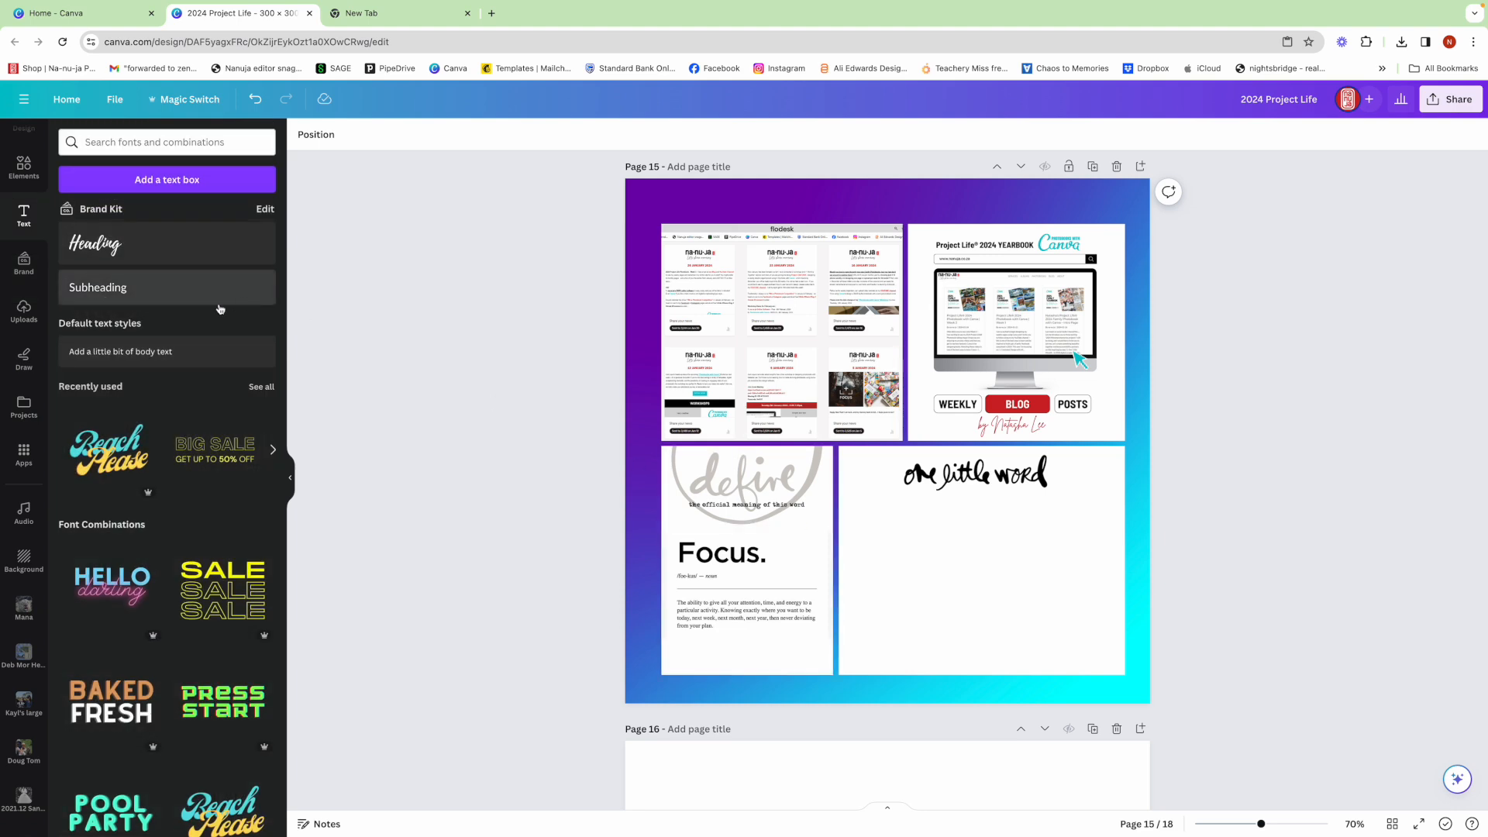
click(155, 294)
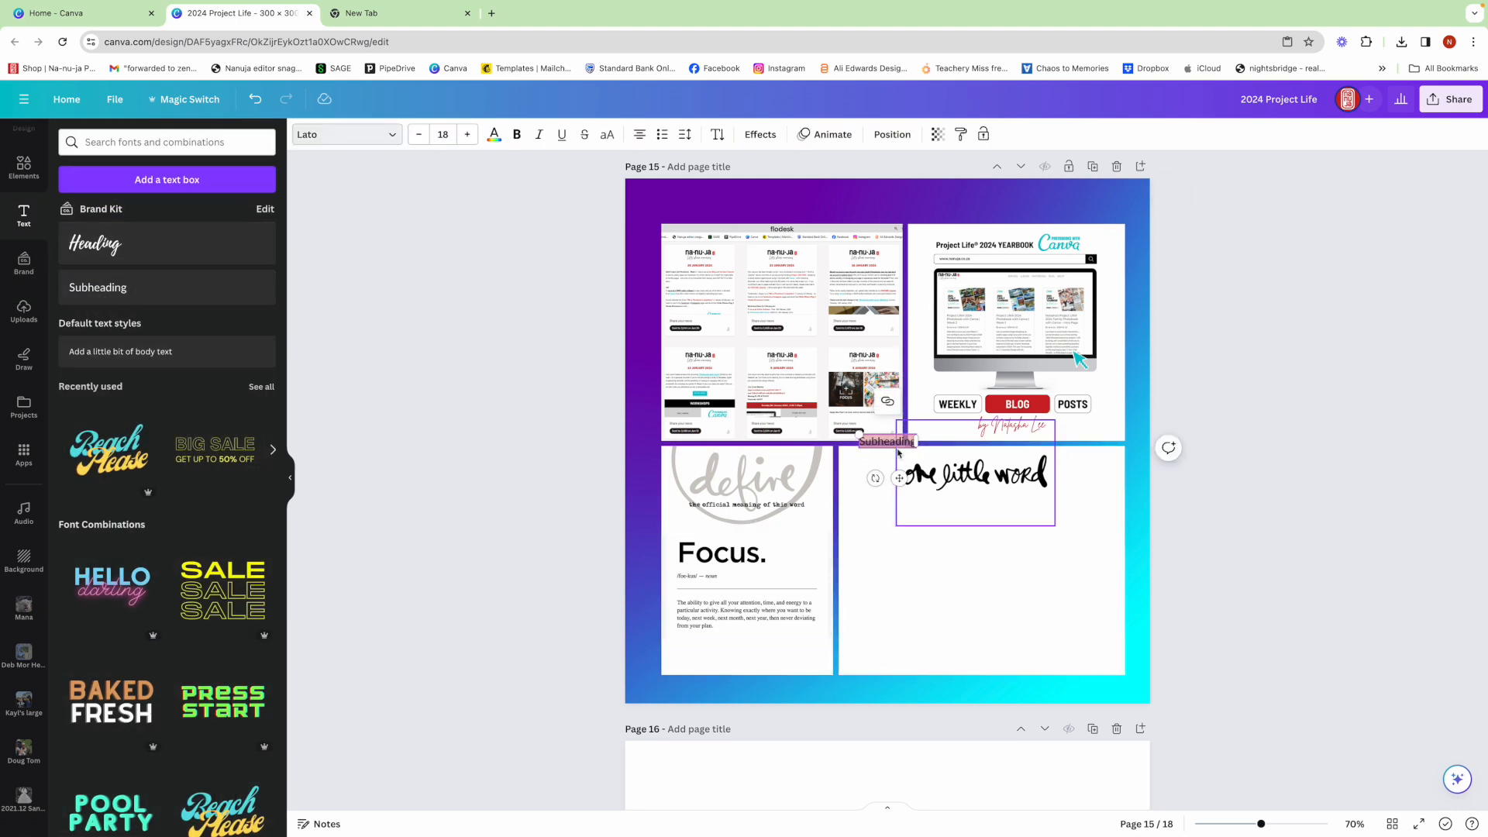
click(860, 464)
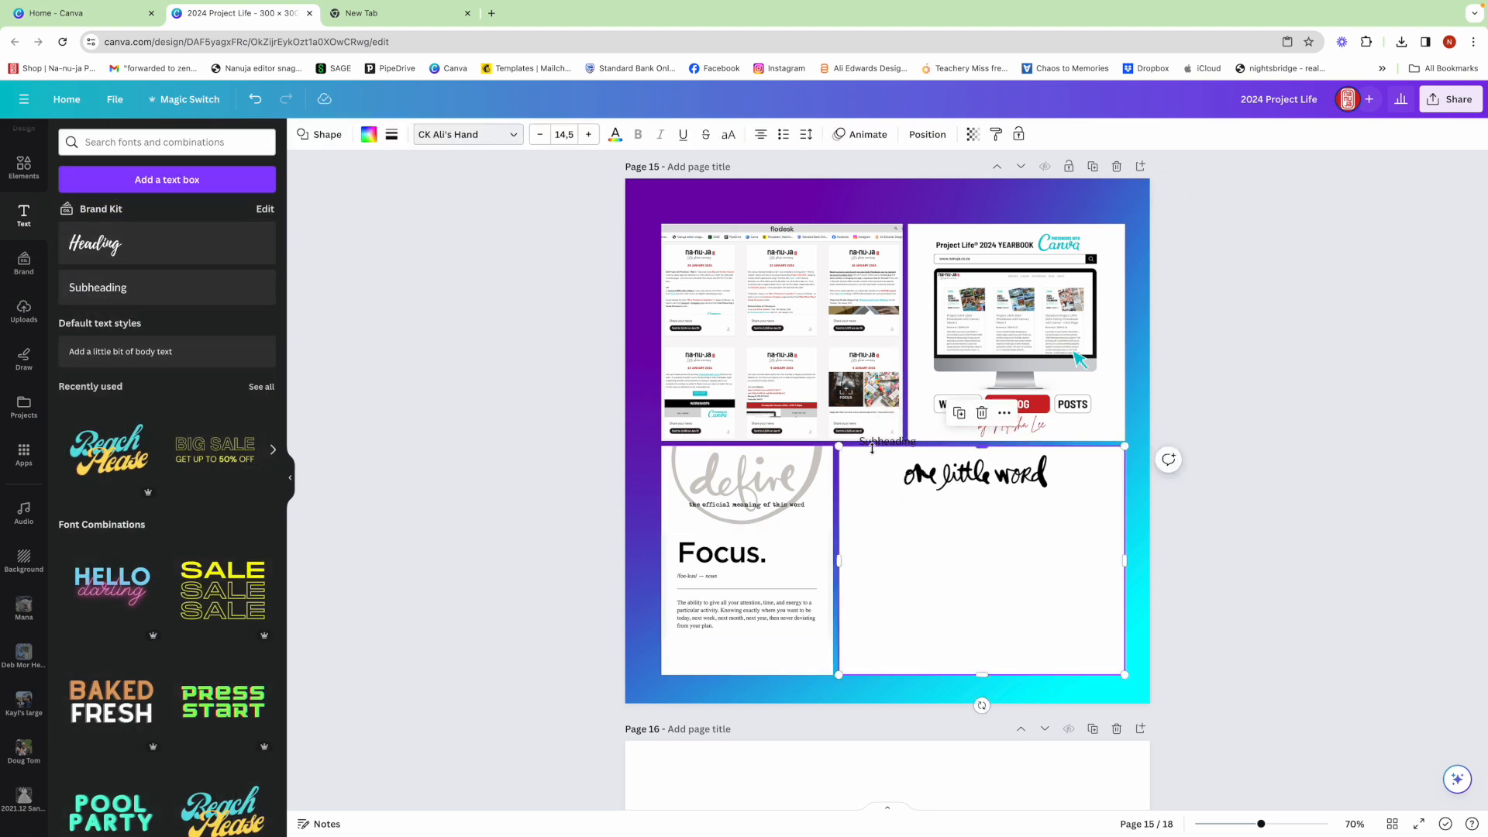
drag(900, 442, 888, 508)
double_click(889, 507)
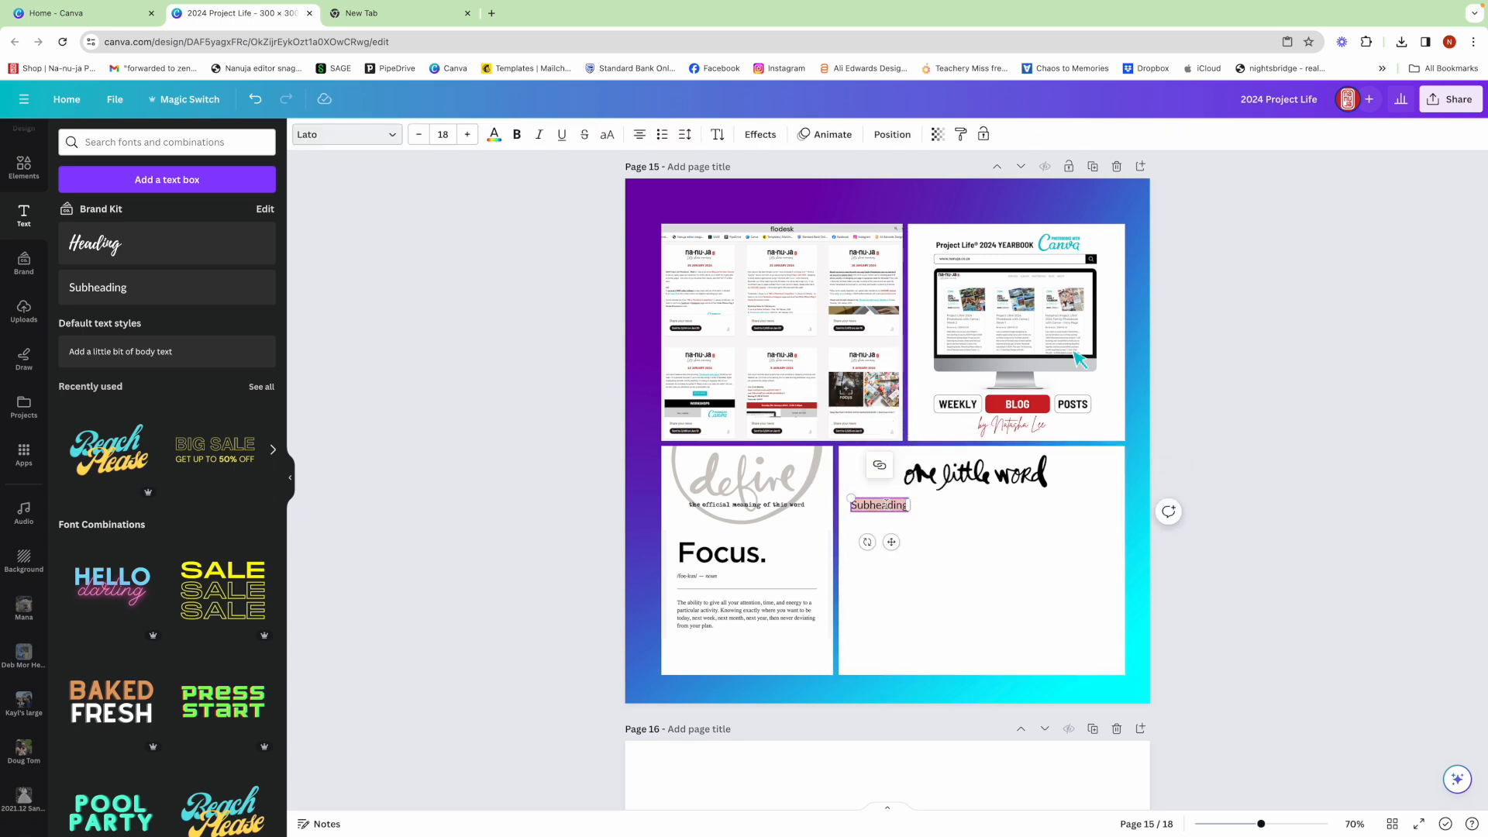
- Replace the placeholder subheading with the copied paragraphs, scaling the text to about size 10.1 and narrowing the box to fit the white panel
right_click(888, 507)
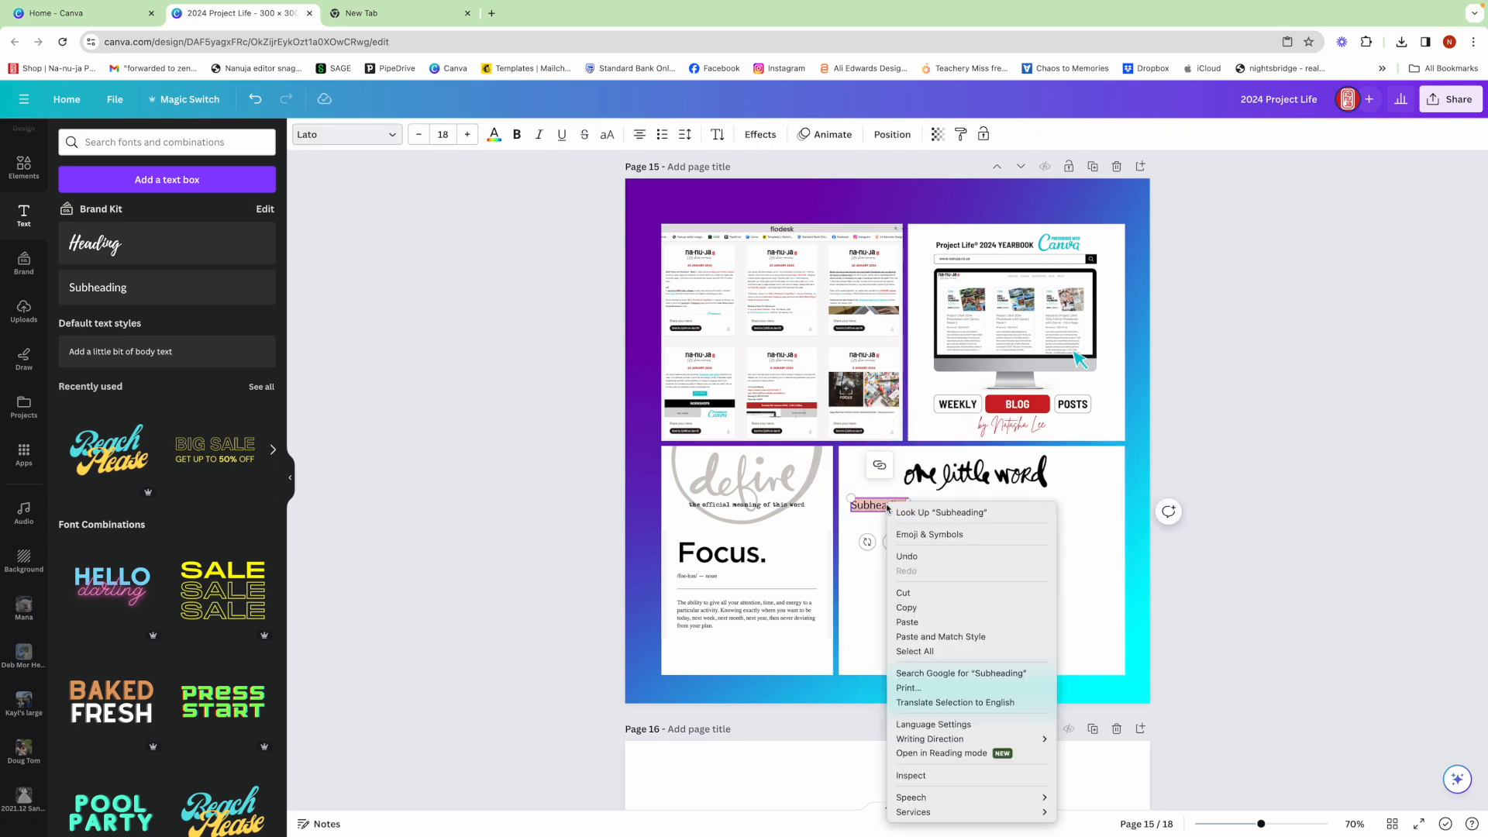
click(930, 625)
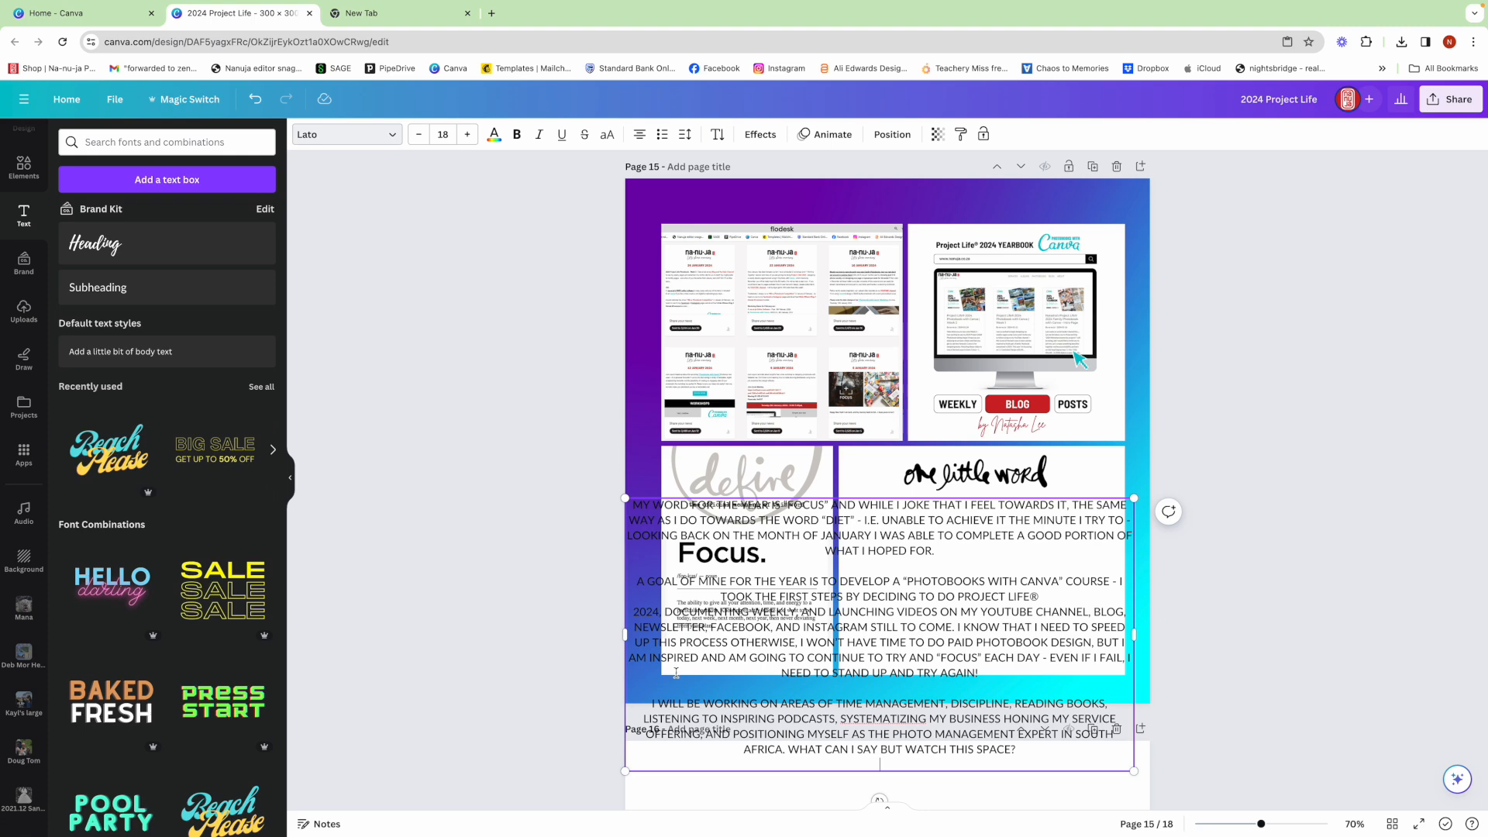
drag(625, 770, 819, 601)
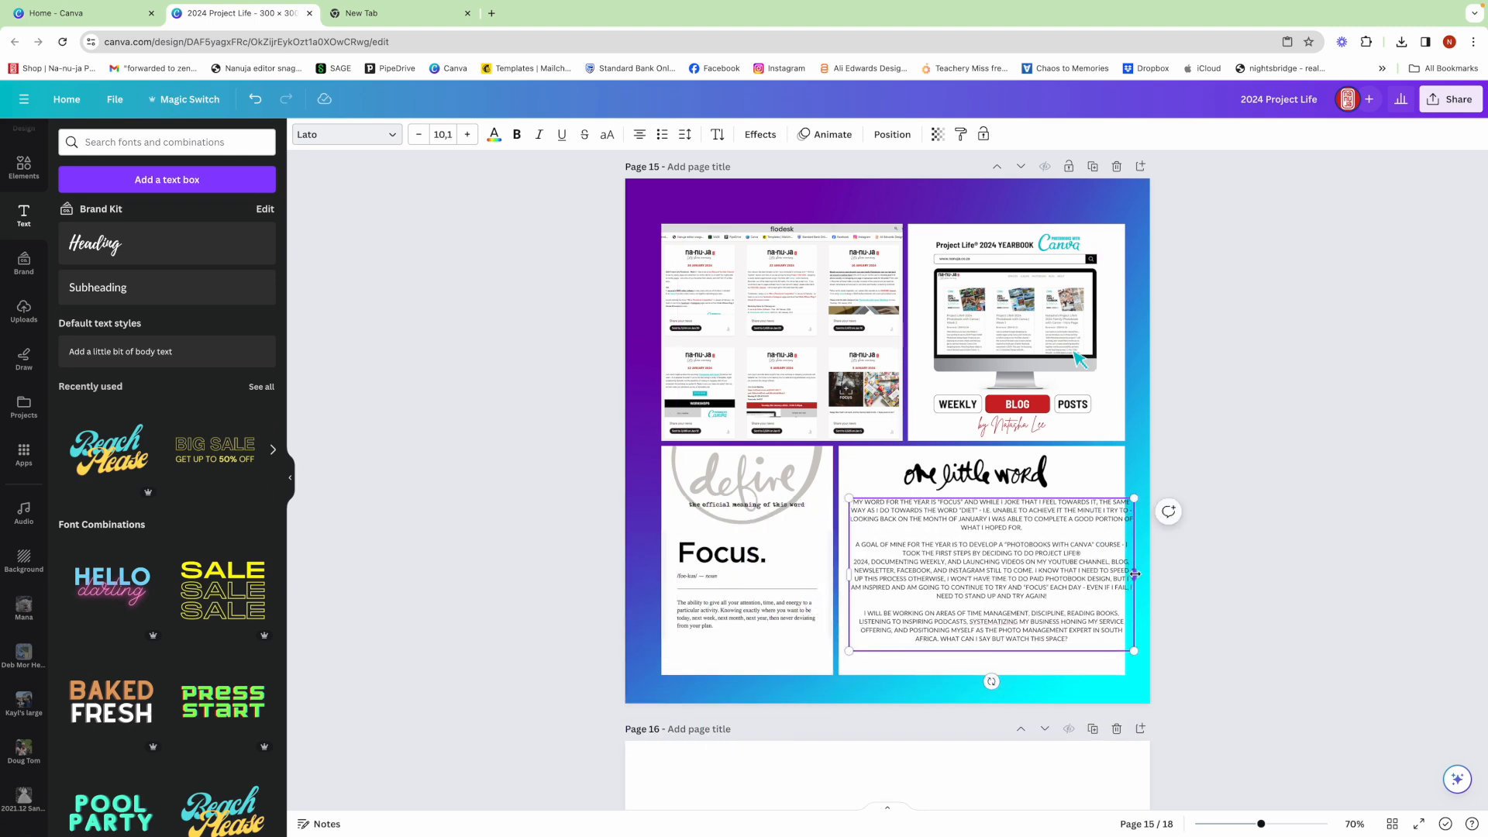
drag(1134, 574, 1114, 574)
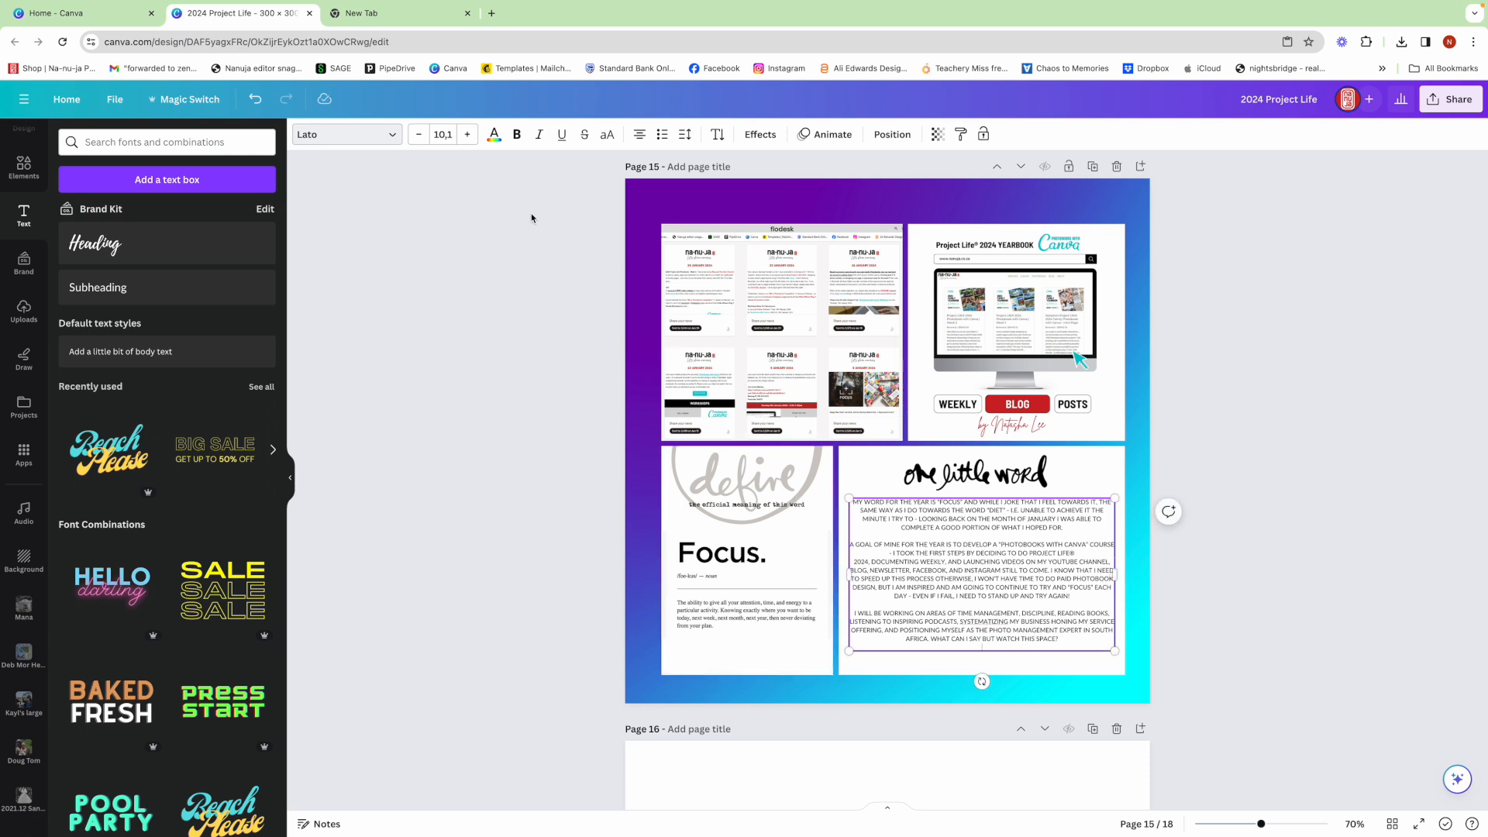
- Set all of the journaling text under the "one little word" lettering to size 11.1
click(466, 135)
click(466, 135)
click(467, 135)
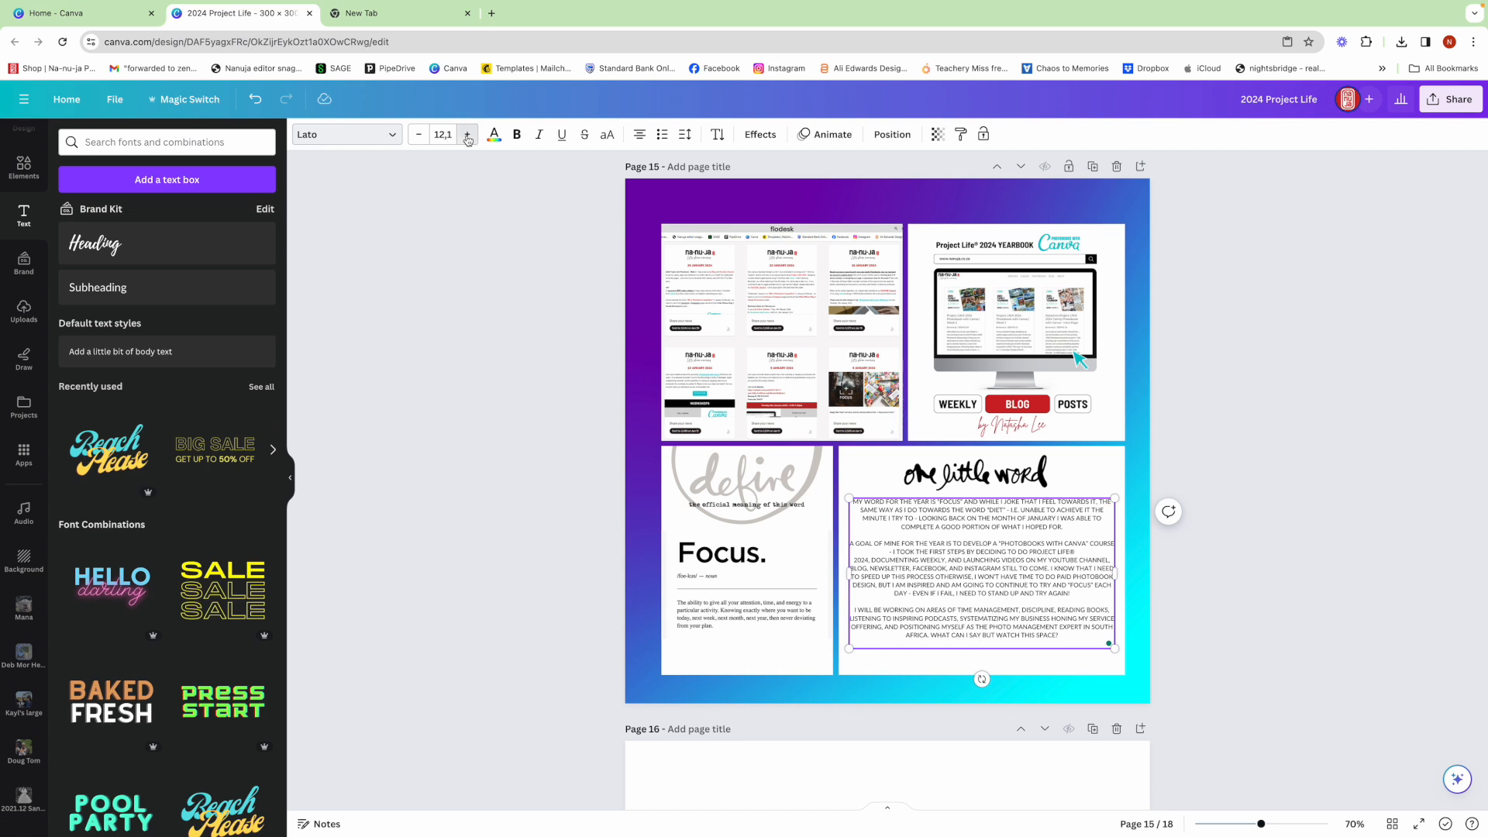
key(ctrl+a)
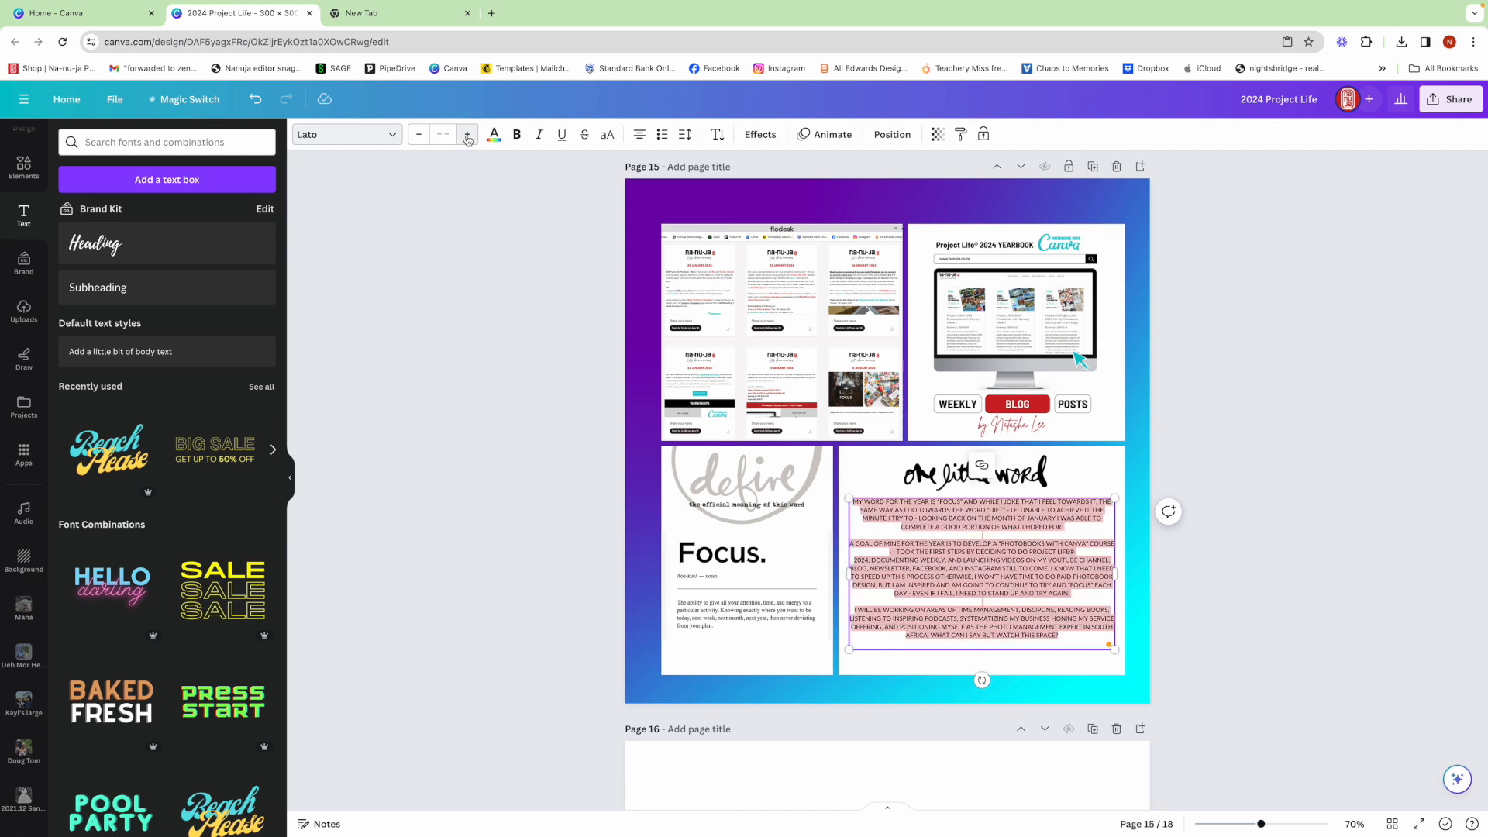
click(467, 134)
click(467, 134)
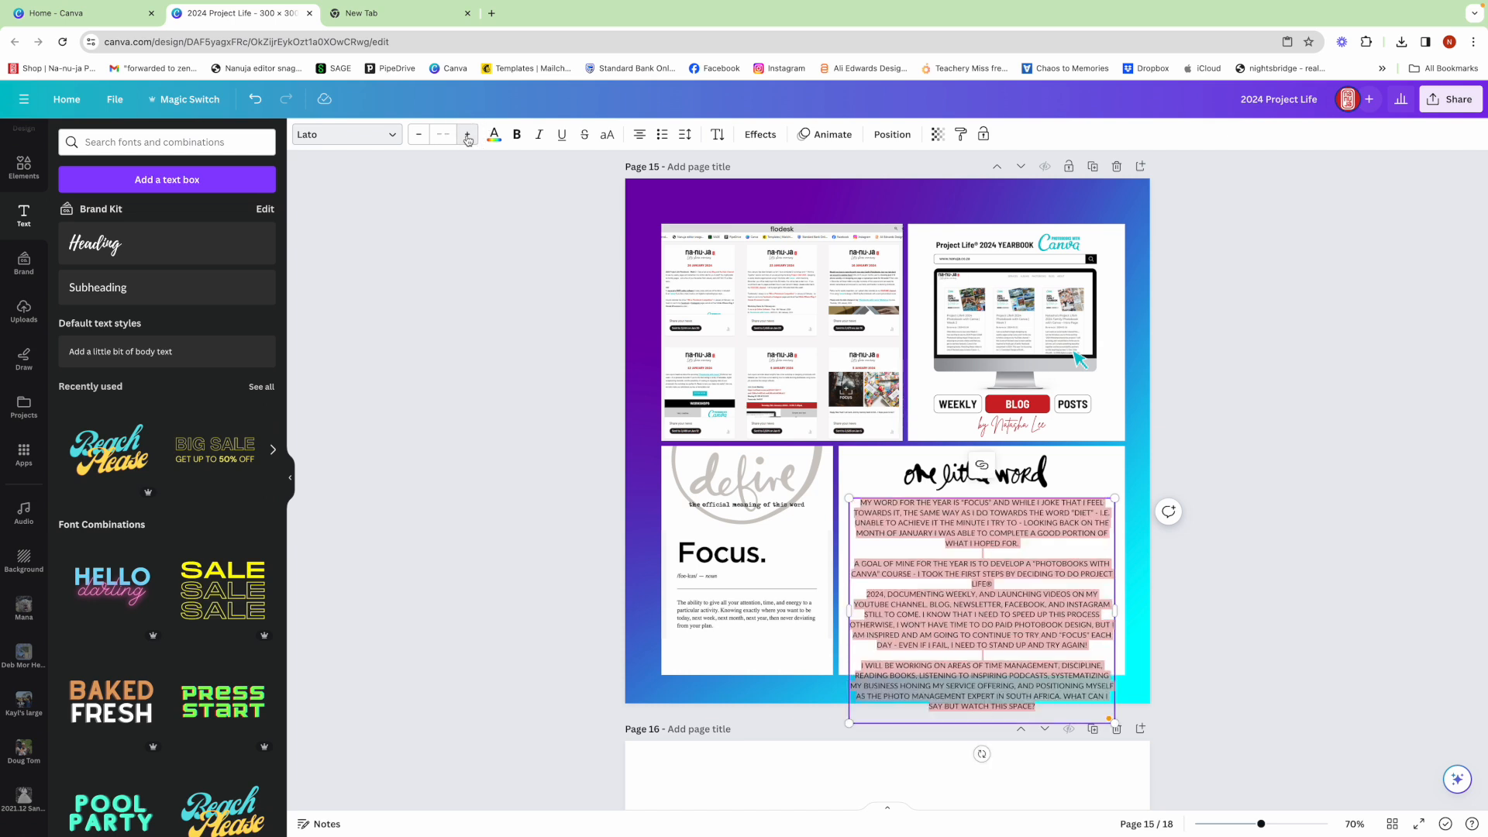
click(418, 135)
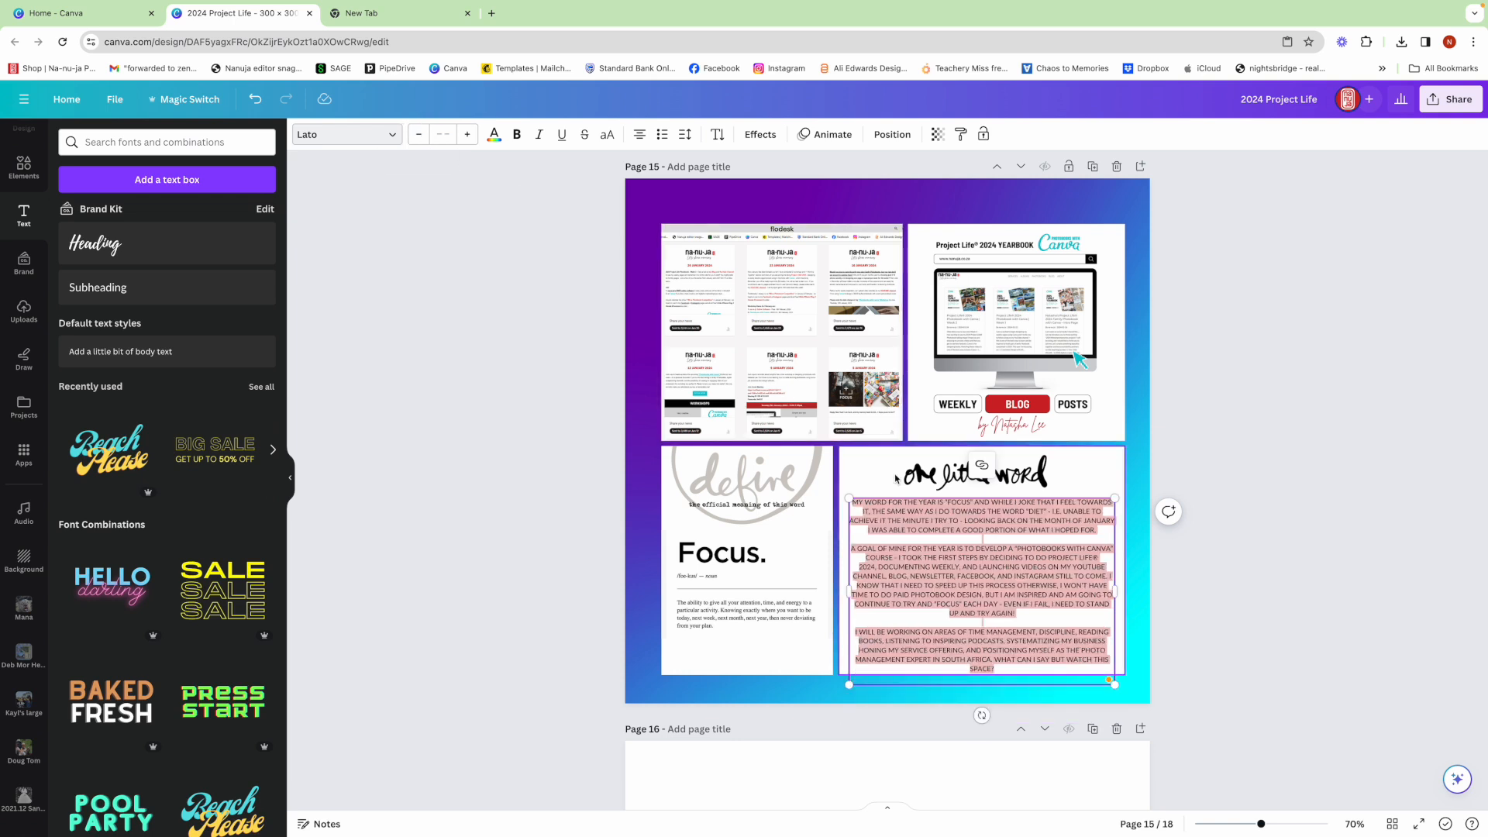
- Left-align the journaling paragraphs and nudge their text box slightly up
click(645, 138)
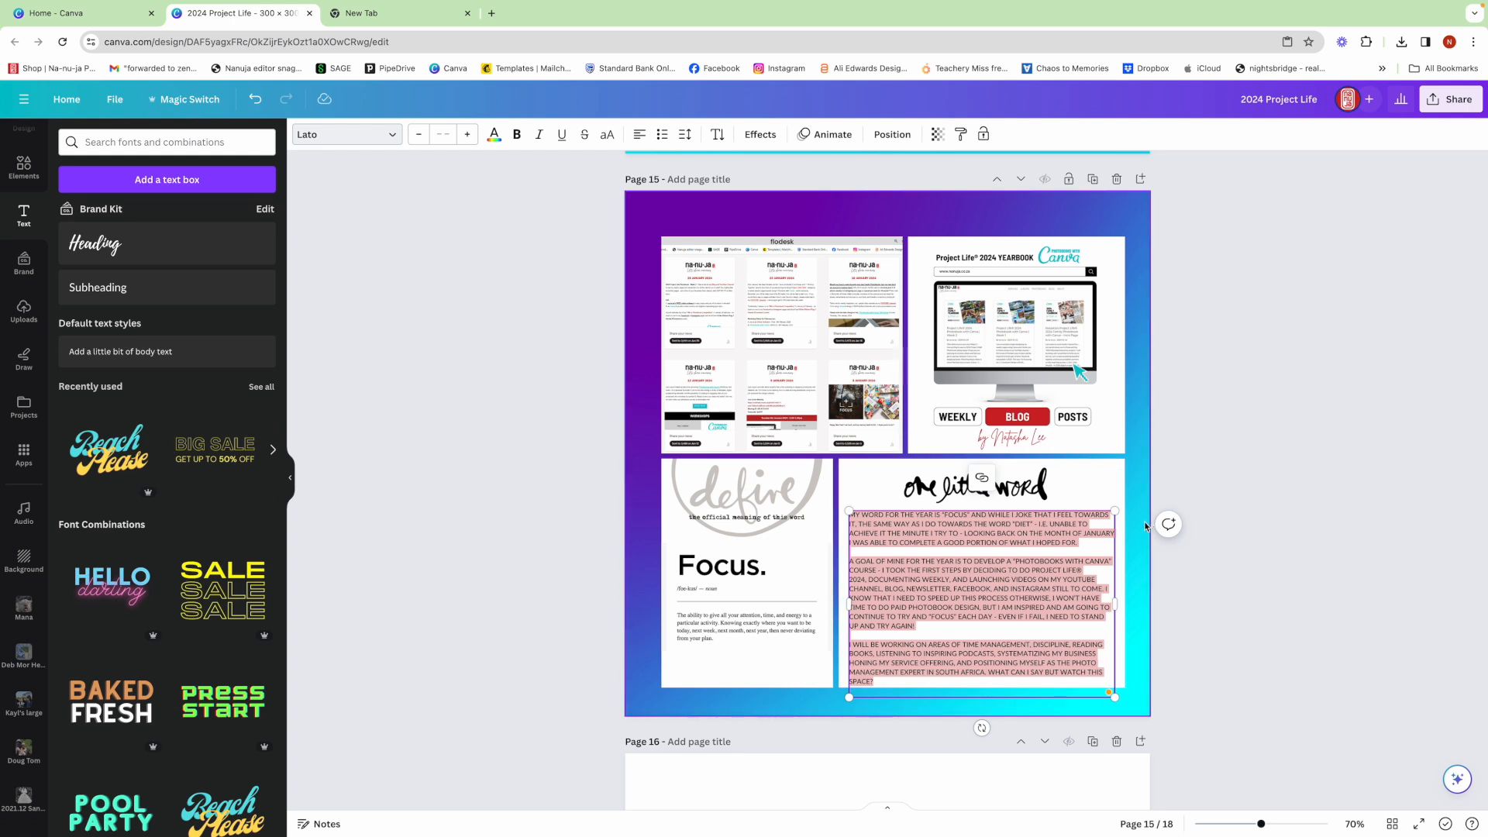
click(1243, 622)
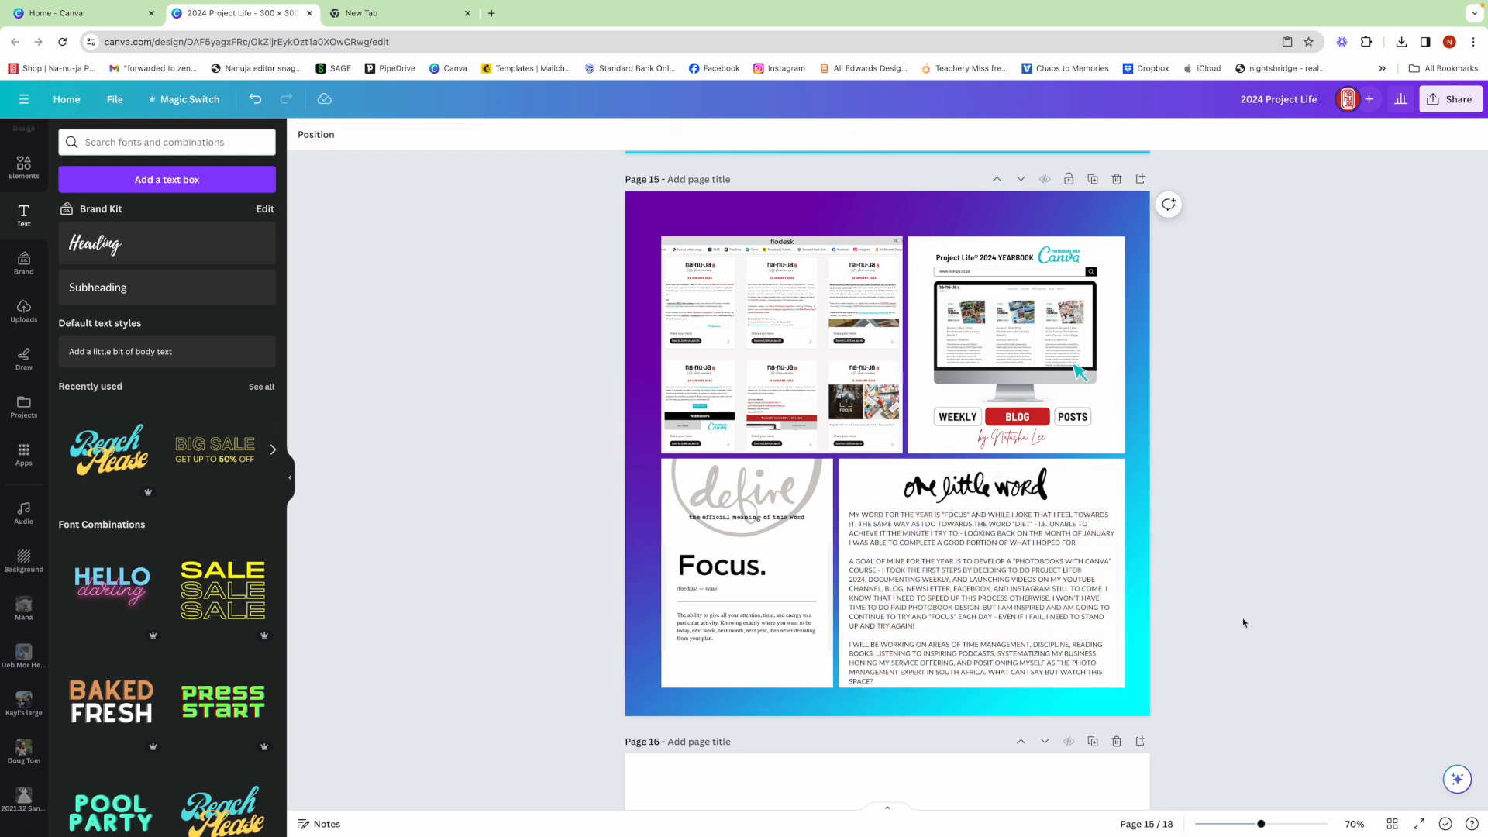
click(987, 612)
drag(986, 611, 985, 609)
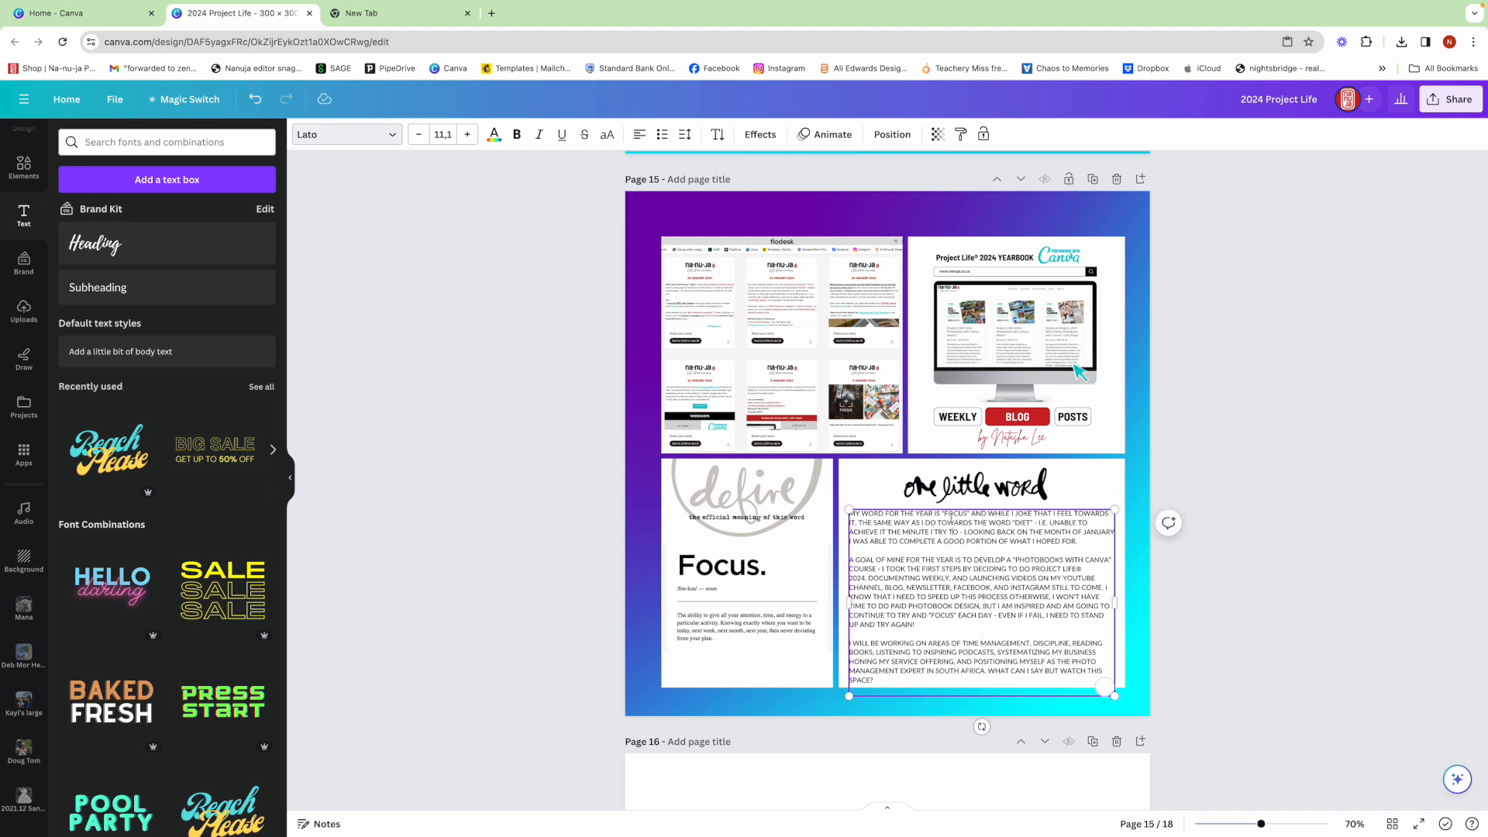
- Make "FOCUS" in the first journaling sentence bold and colour it the Brand Kit red
drag(943, 513, 960, 514)
scroll(971, 525, up, 1)
click(515, 135)
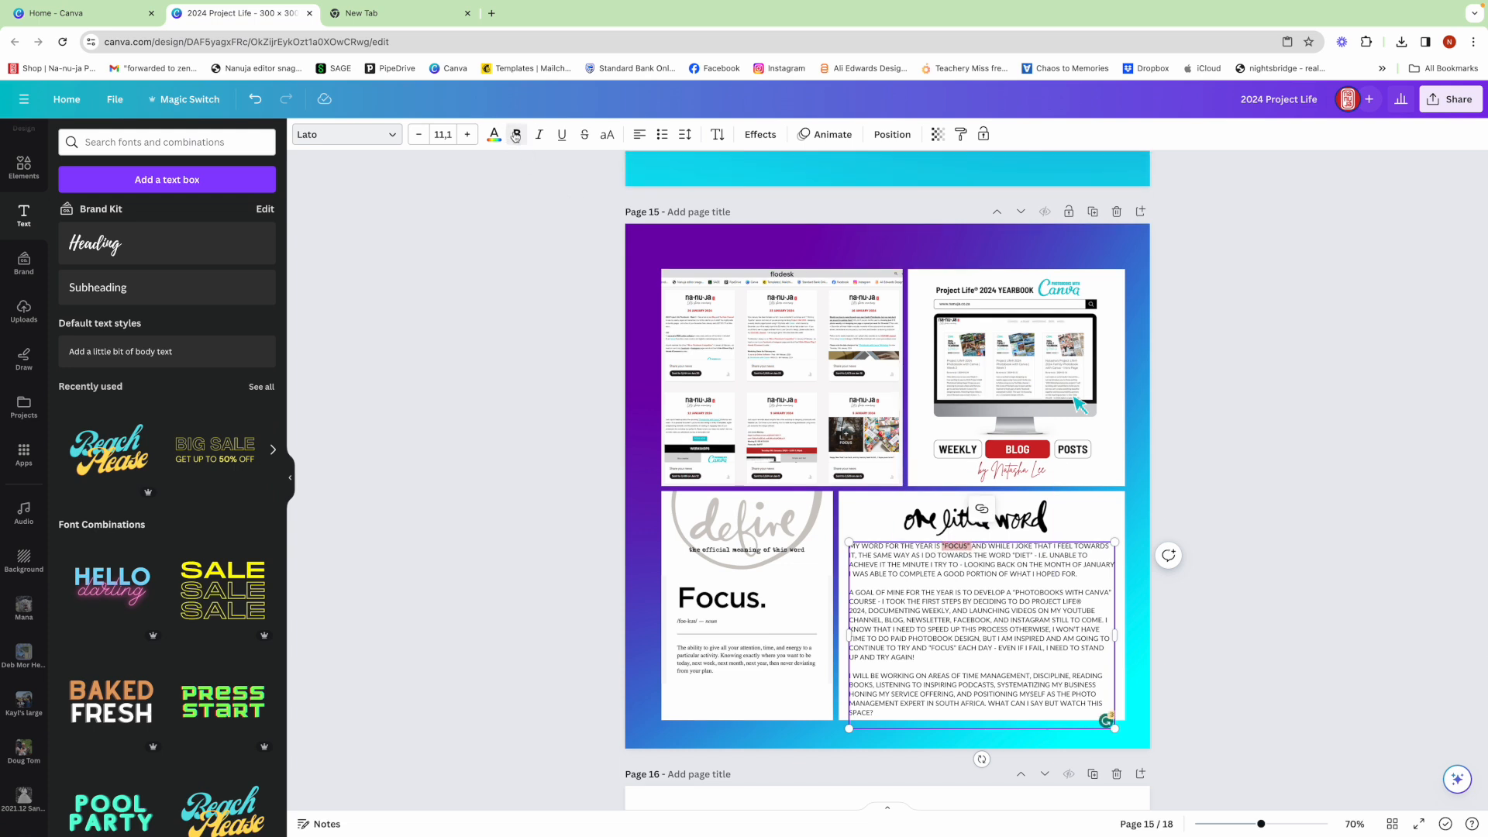
click(494, 136)
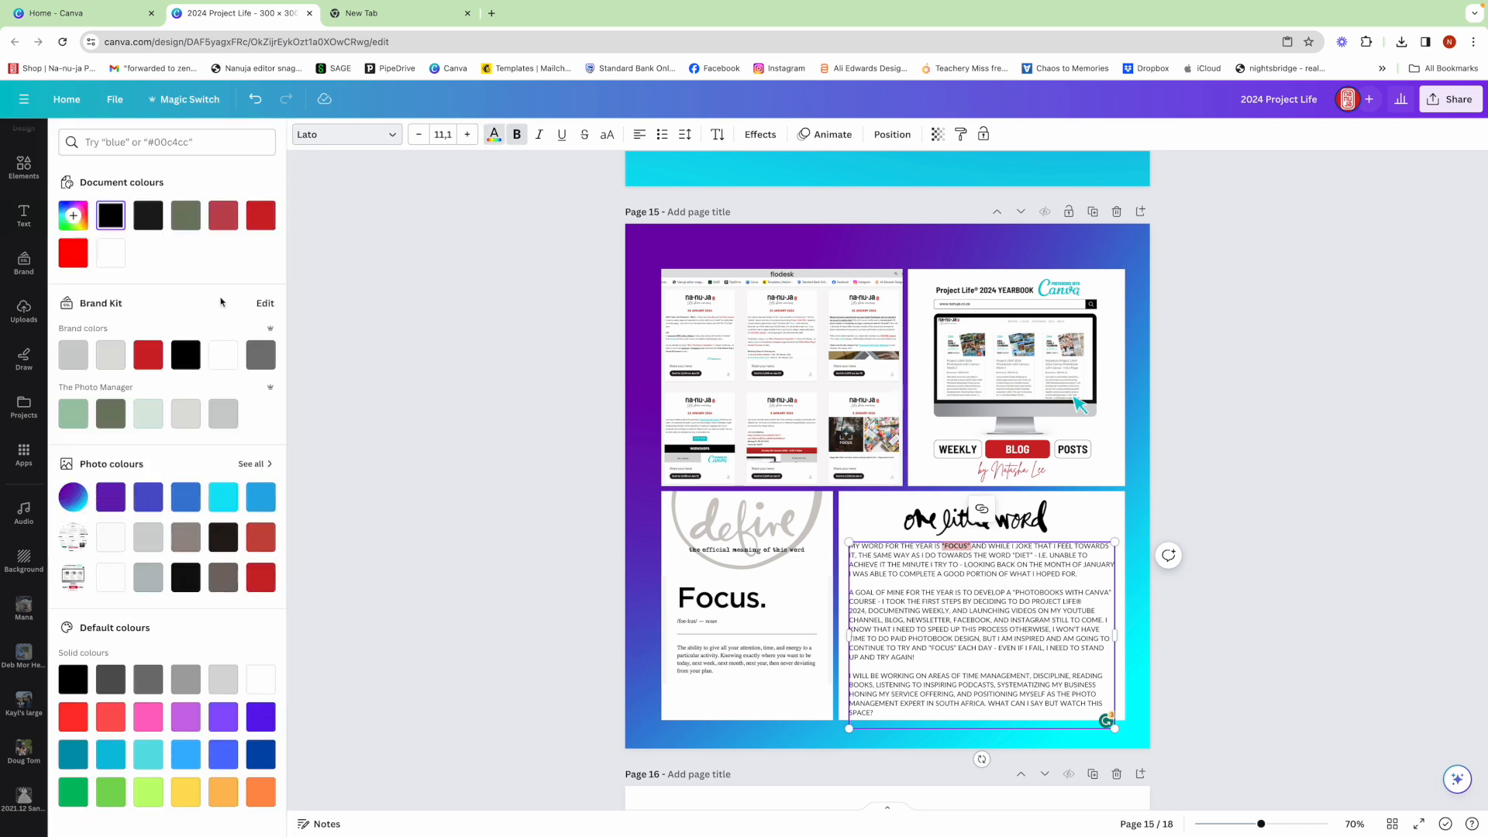
click(146, 357)
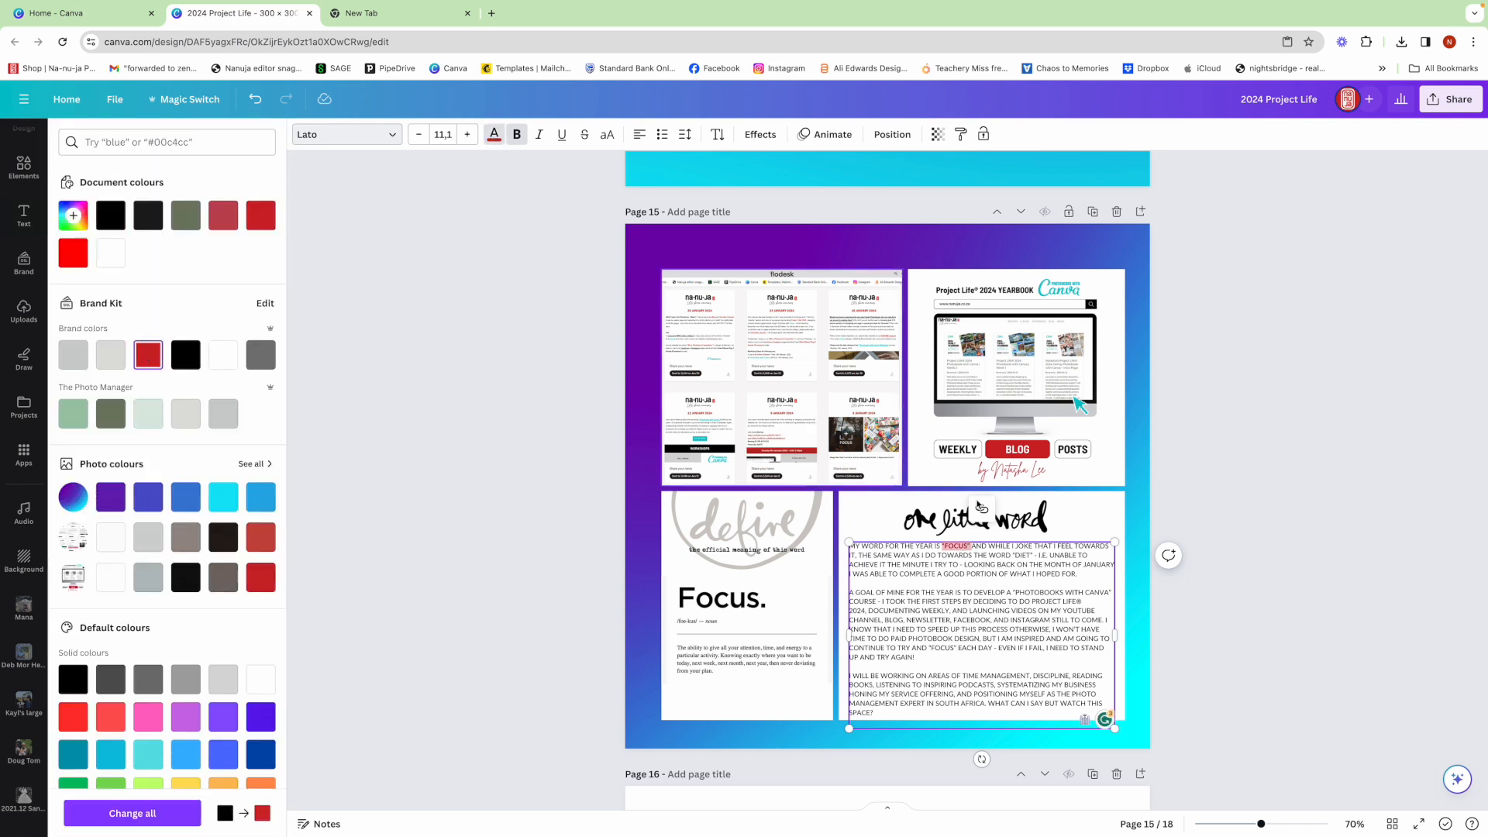
click(1227, 581)
click(1194, 584)
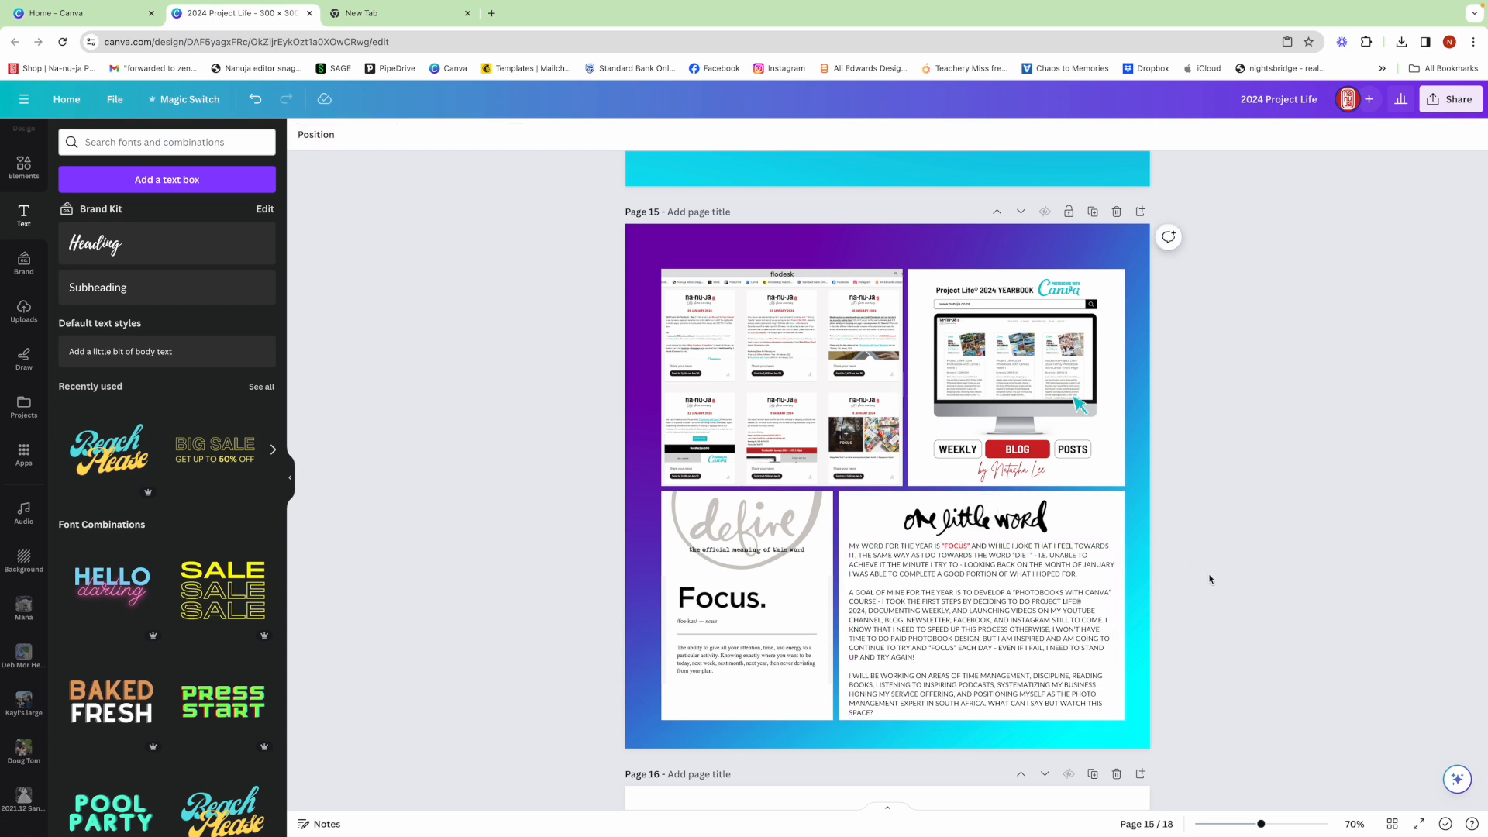
- Make the "PHOTOBOOKS WITH CANVA" COURSE phrase in the second paragraph bold and colour it the Brand Kit red
click(1006, 616)
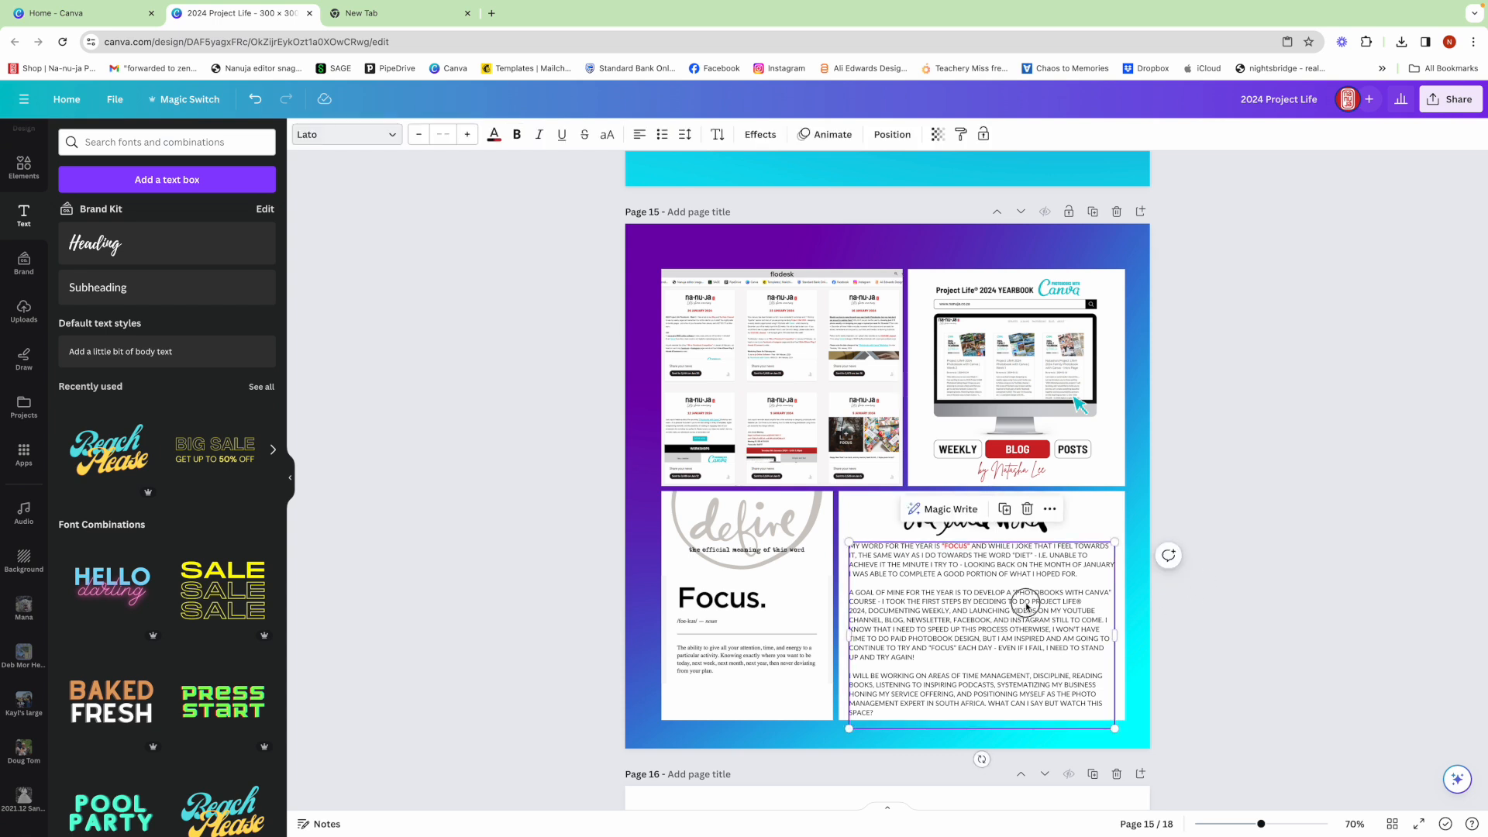
click(1027, 607)
drag(1008, 593, 874, 598)
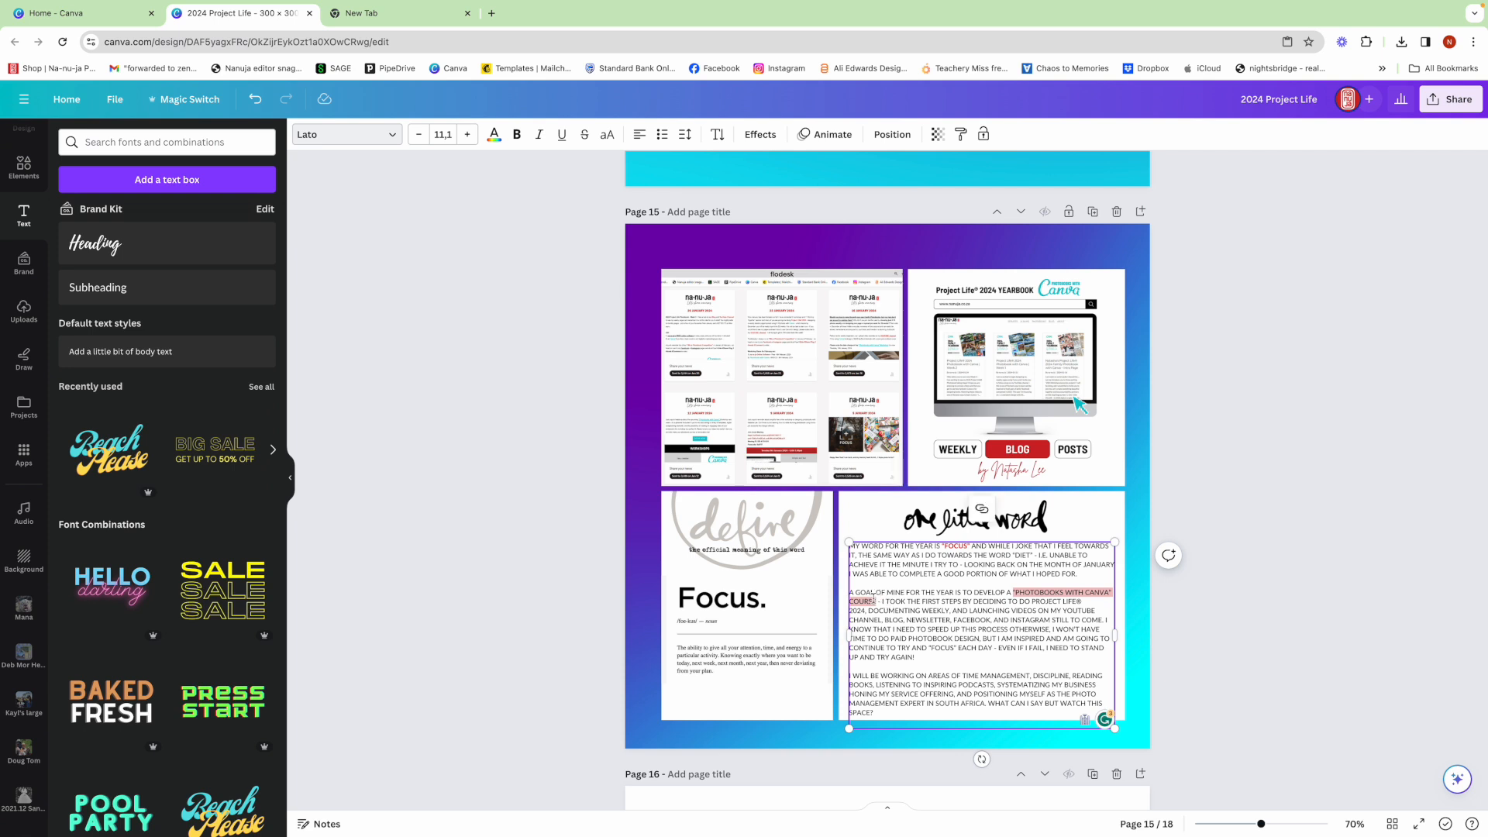
click(517, 136)
click(494, 137)
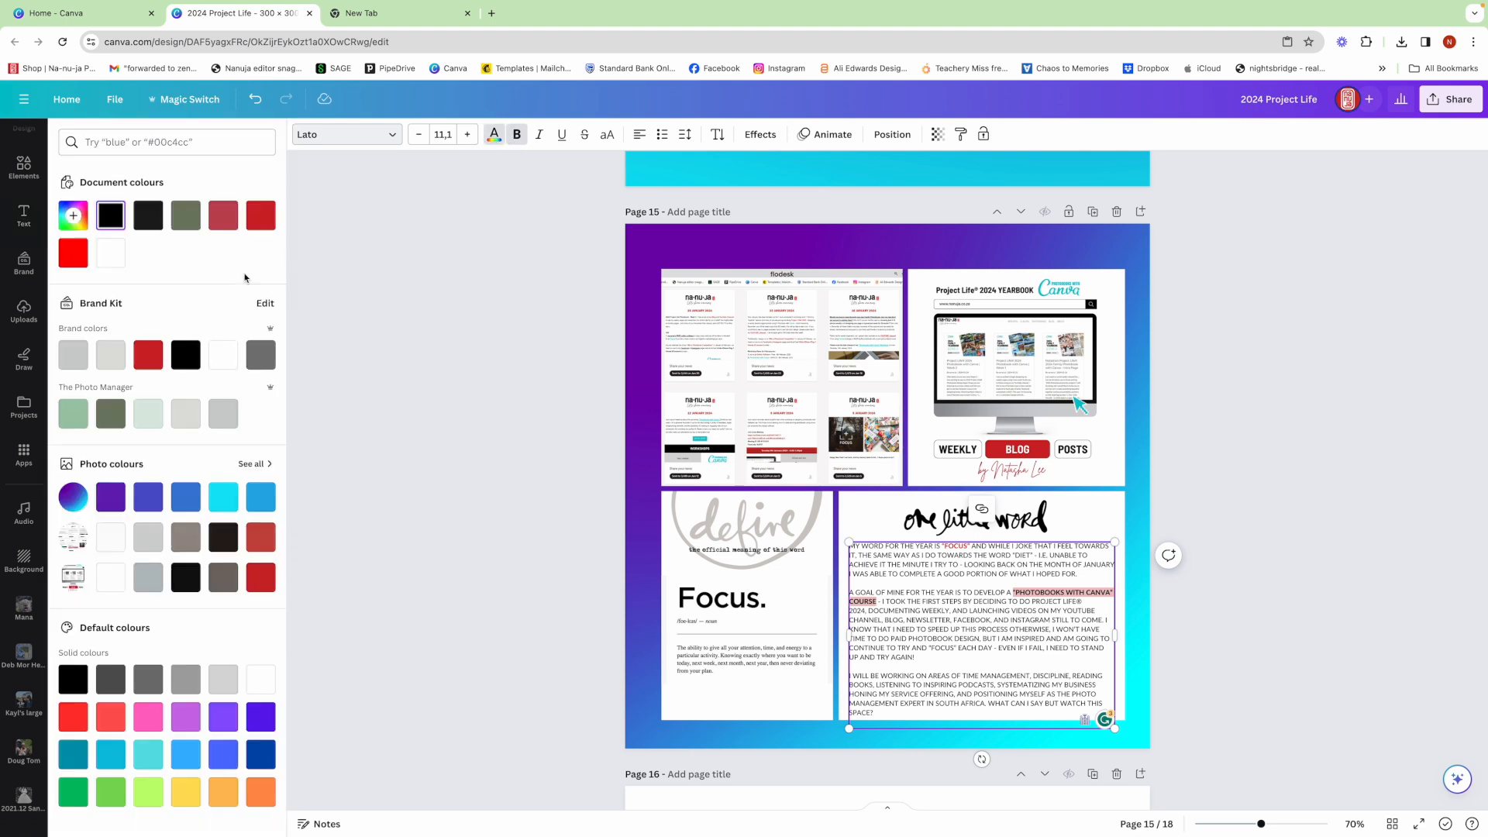
click(153, 357)
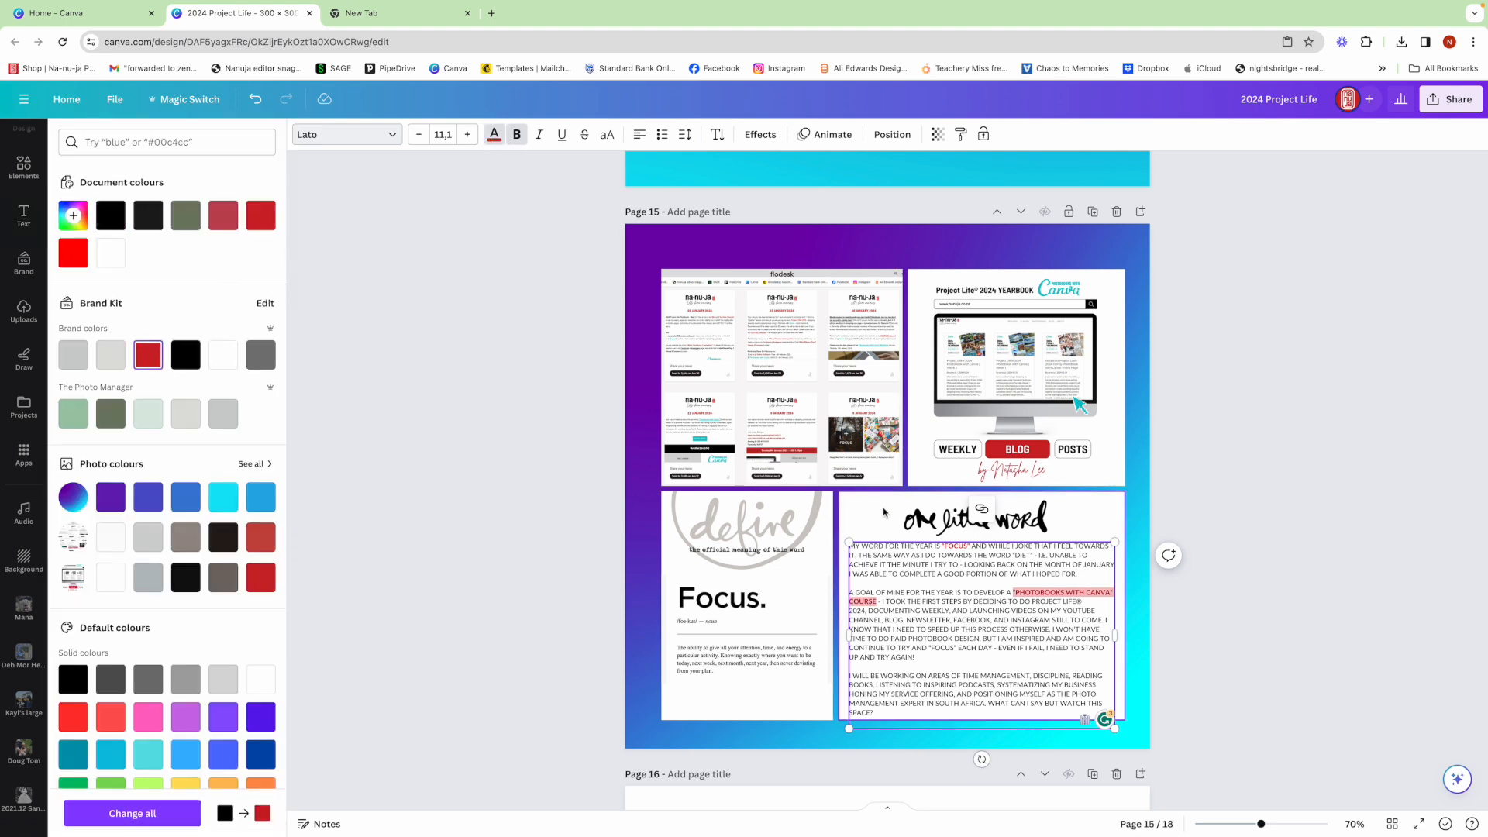
click(1256, 591)
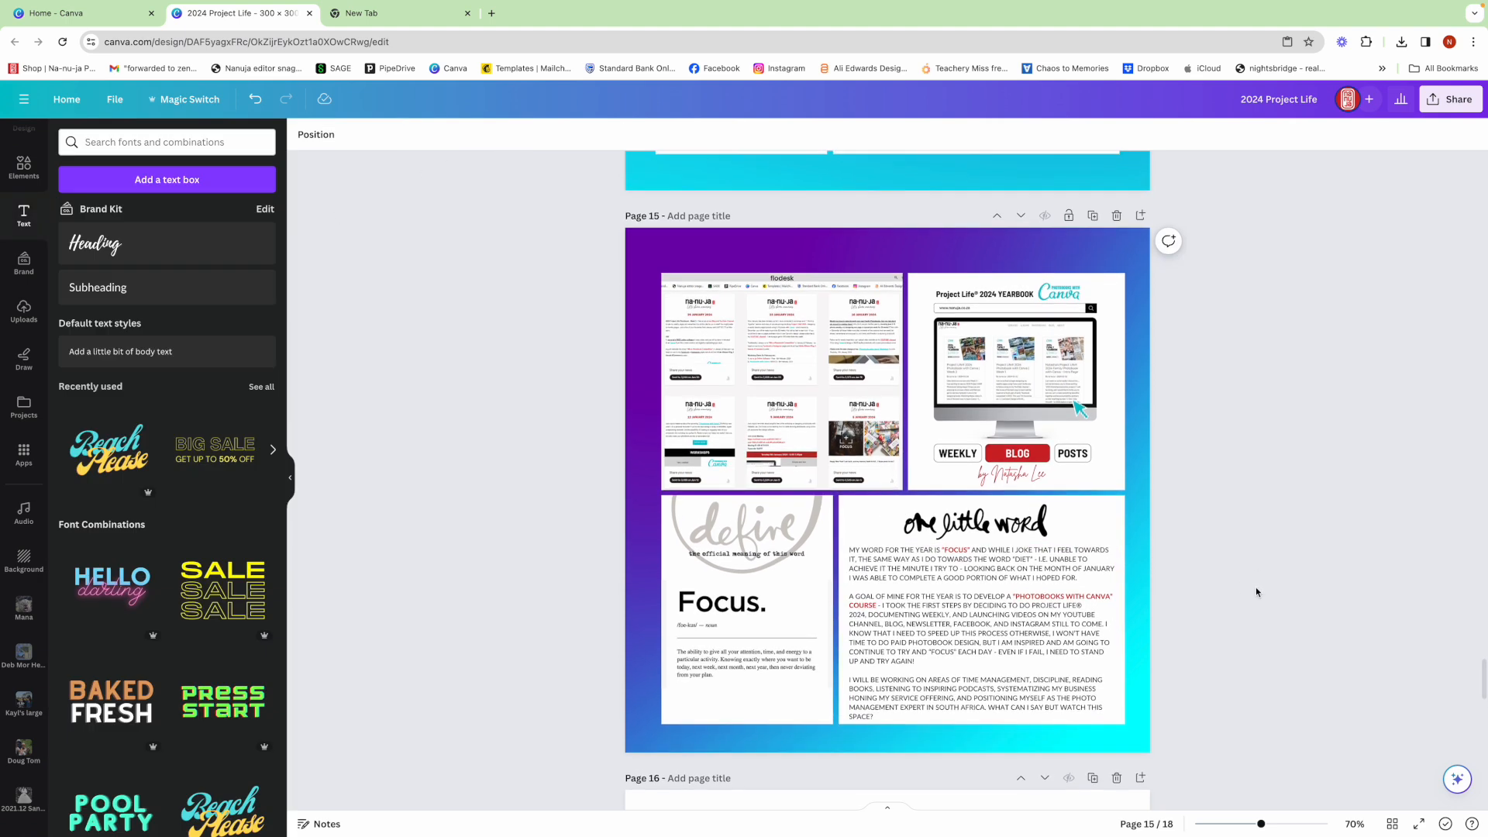
- Make "YOUTUBE CHANNEL, BLOG, NEWSLETTER, FACEBOOK, AND INSTAGRAM" in the second paragraph bold and colour it the Brand Kit red
scroll(1257, 592, up, 5)
scroll(1256, 591, down, 3)
scroll(1255, 591, down, 3)
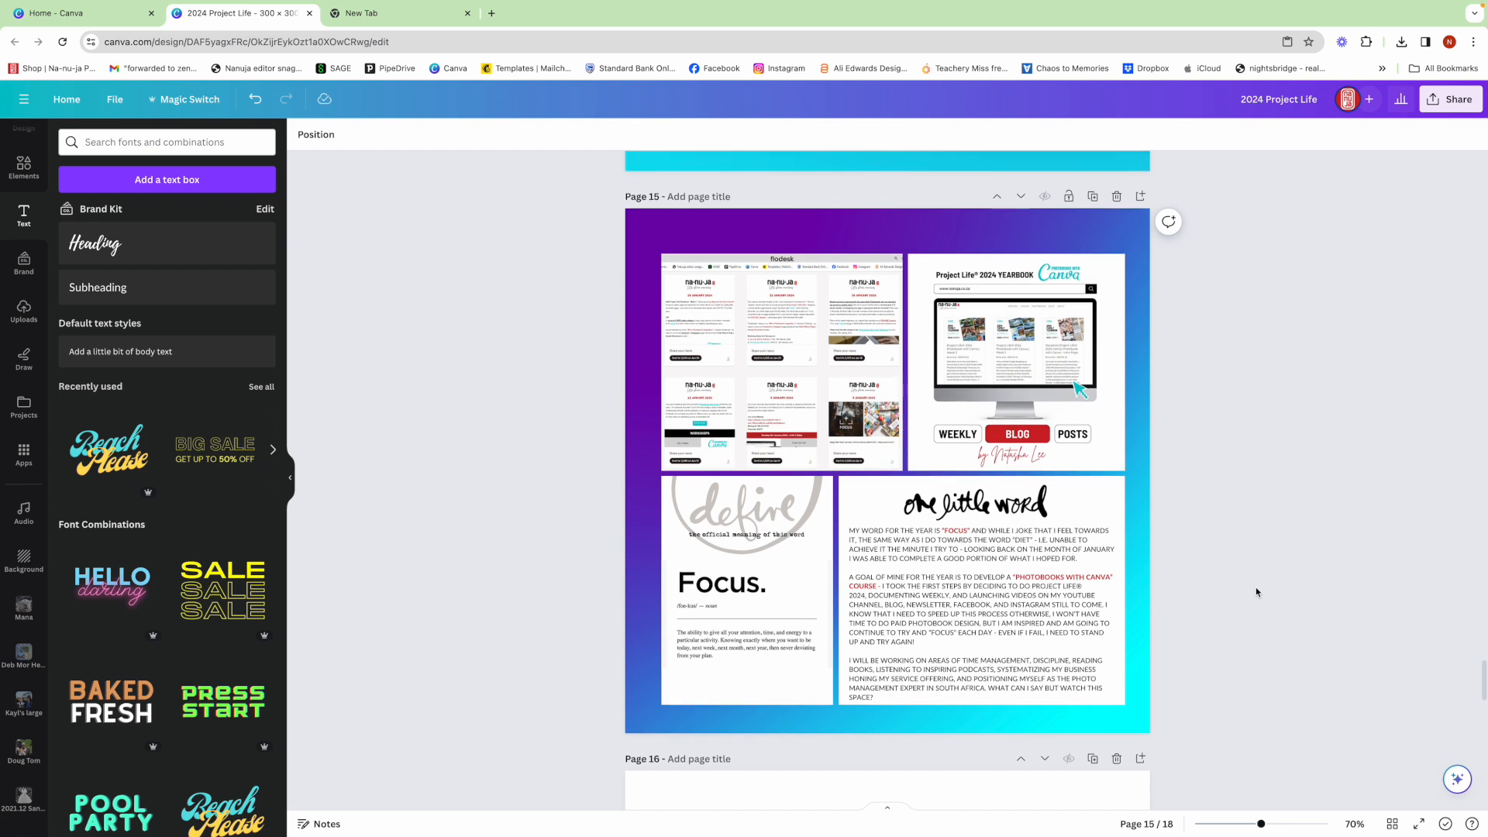
scroll(1255, 591, down, 1)
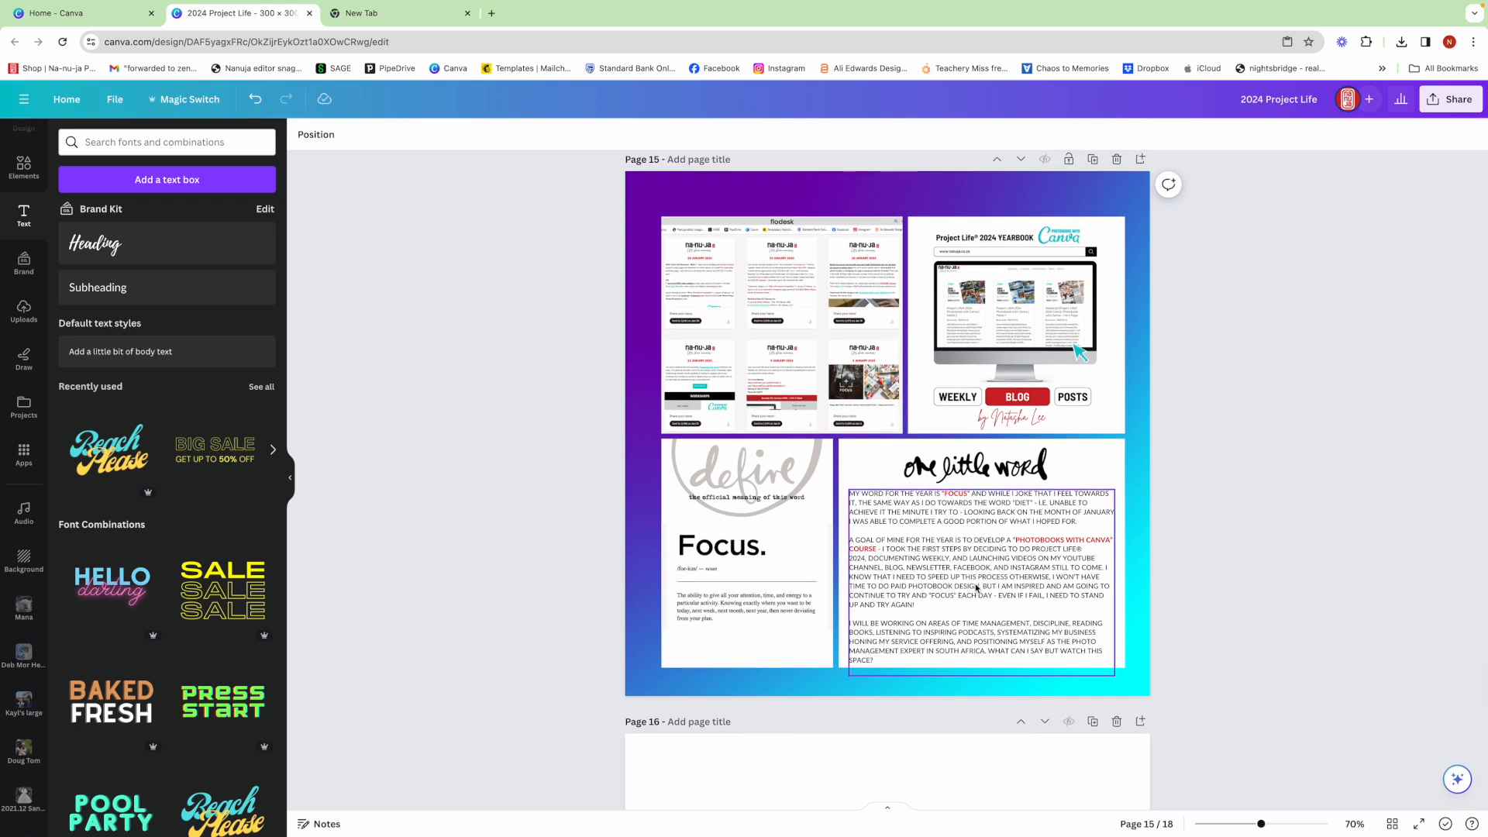
click(937, 576)
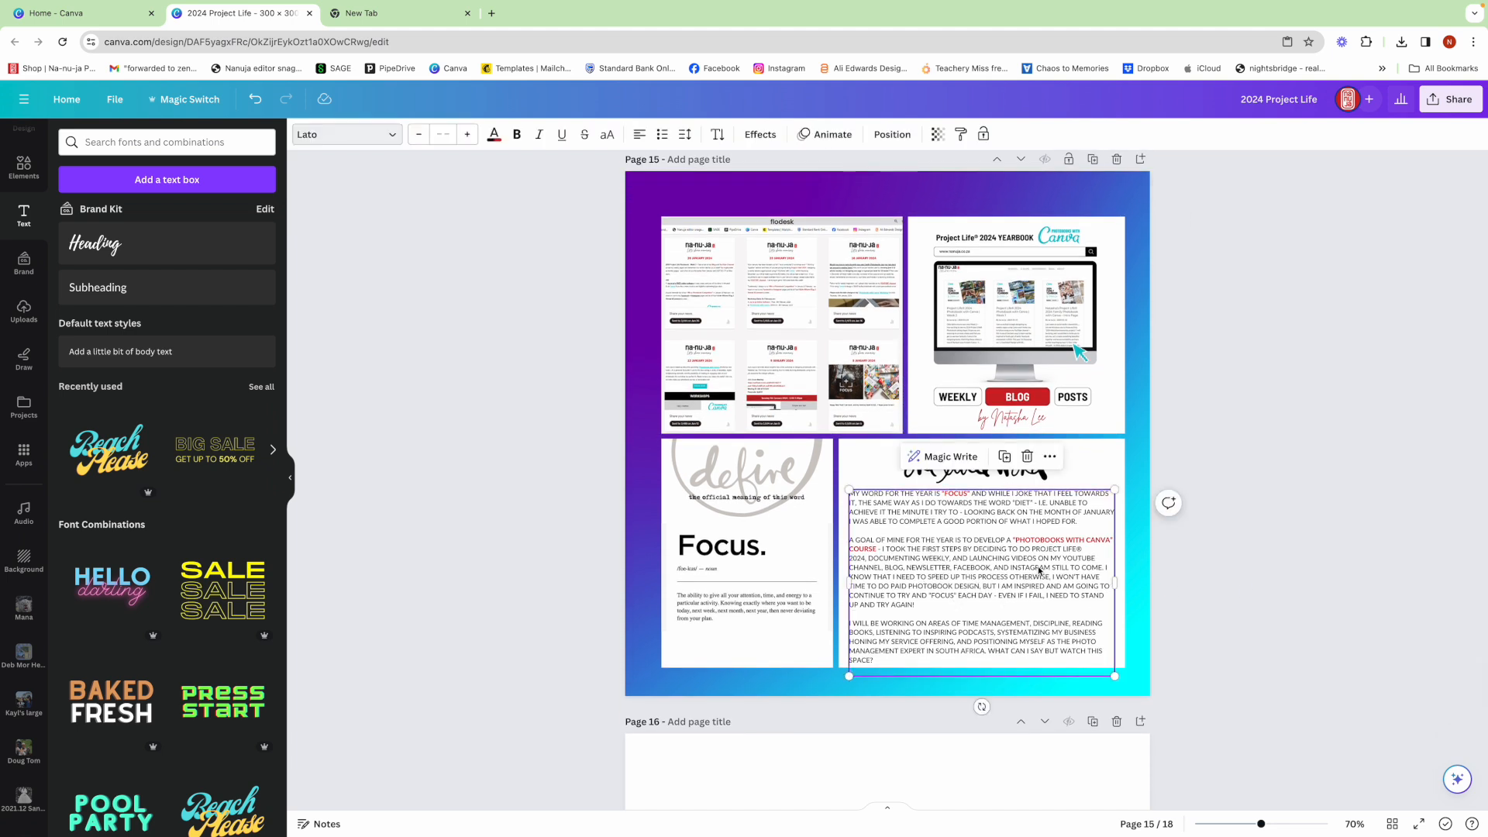
click(1073, 560)
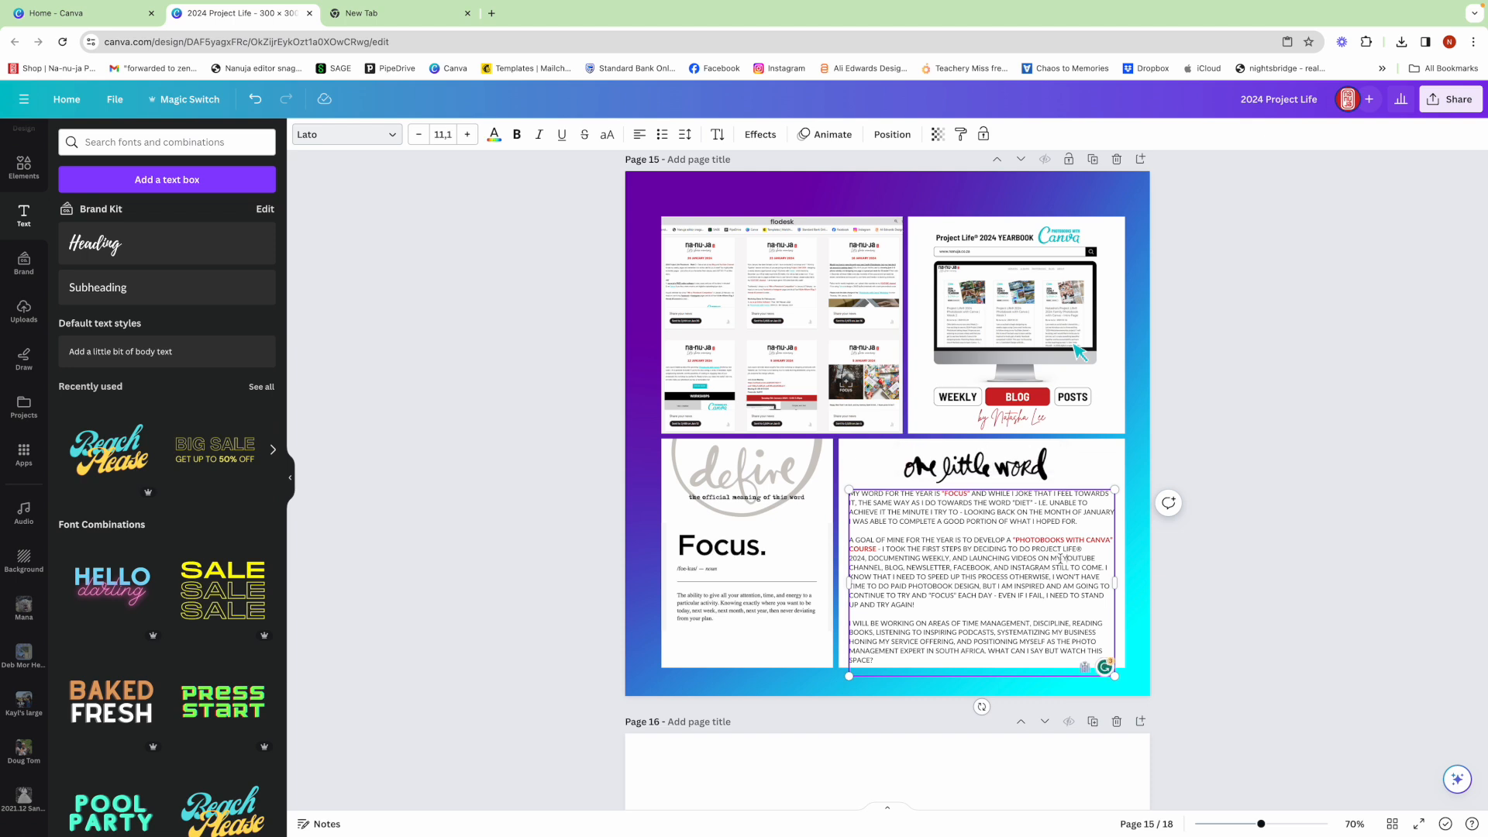
drag(1063, 559, 1063, 571)
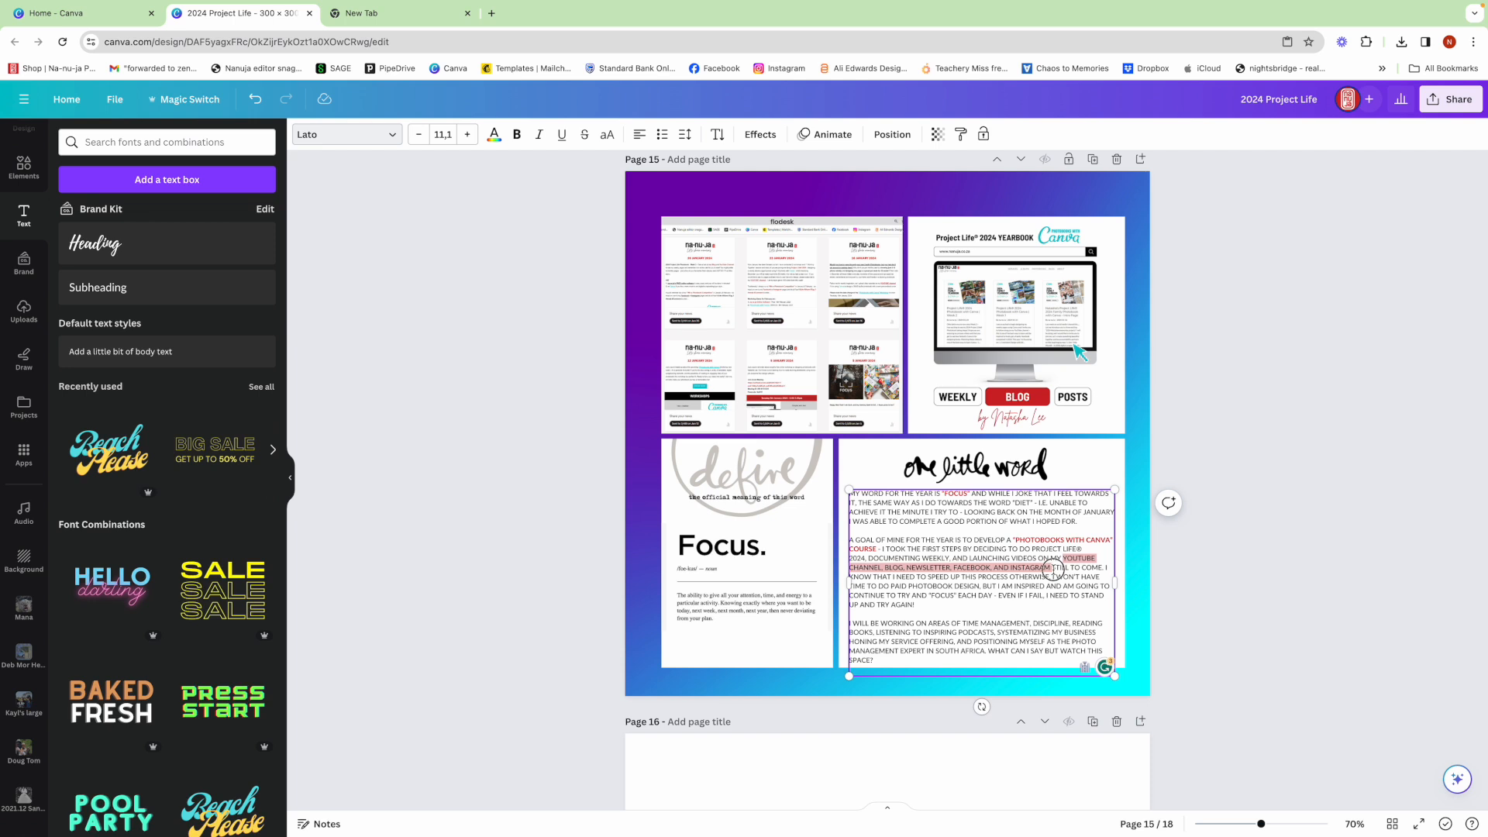
scroll(592, 389, up, 1)
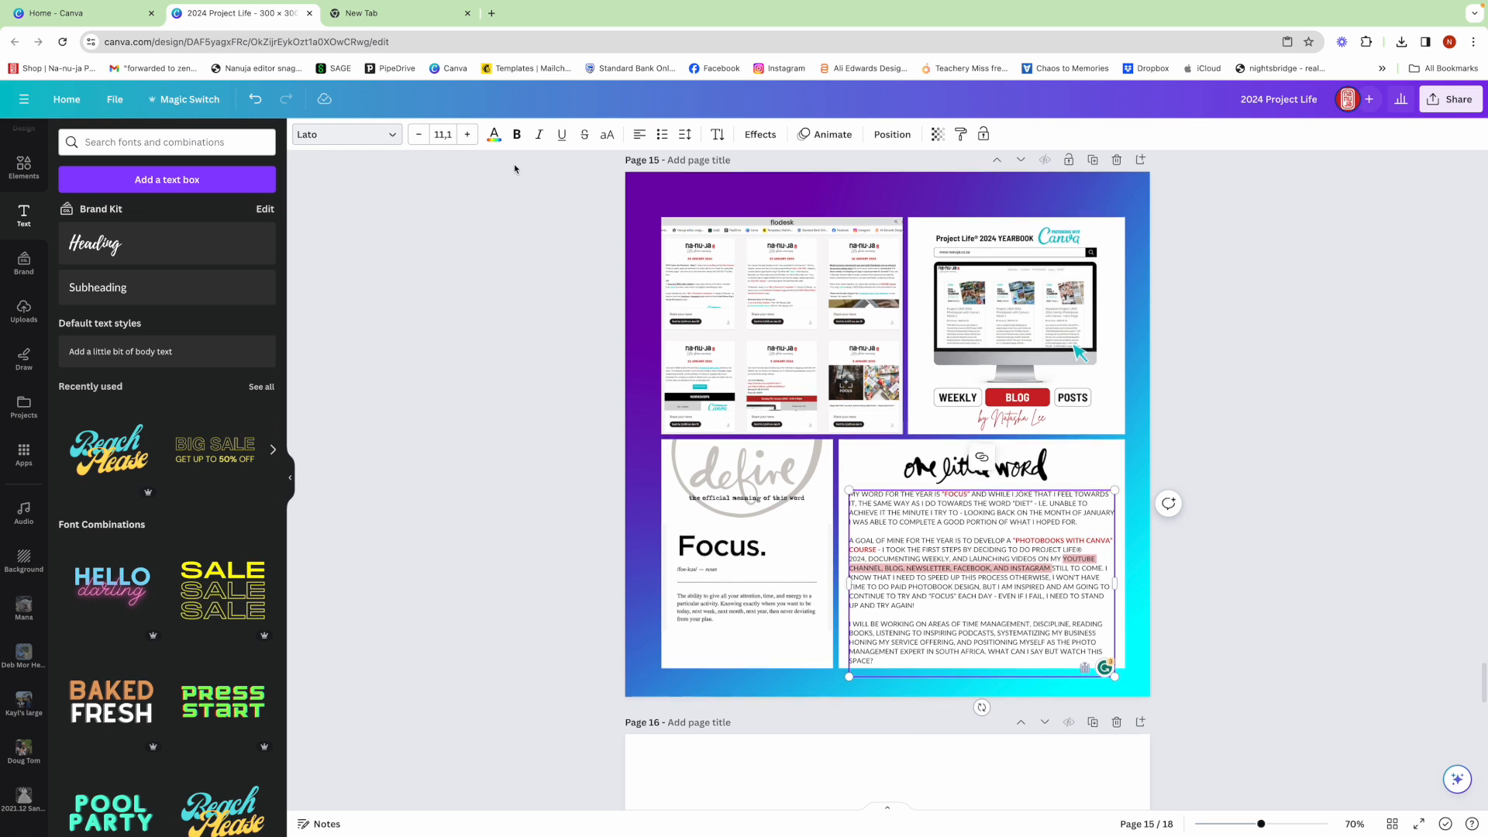
click(518, 136)
click(494, 136)
click(148, 350)
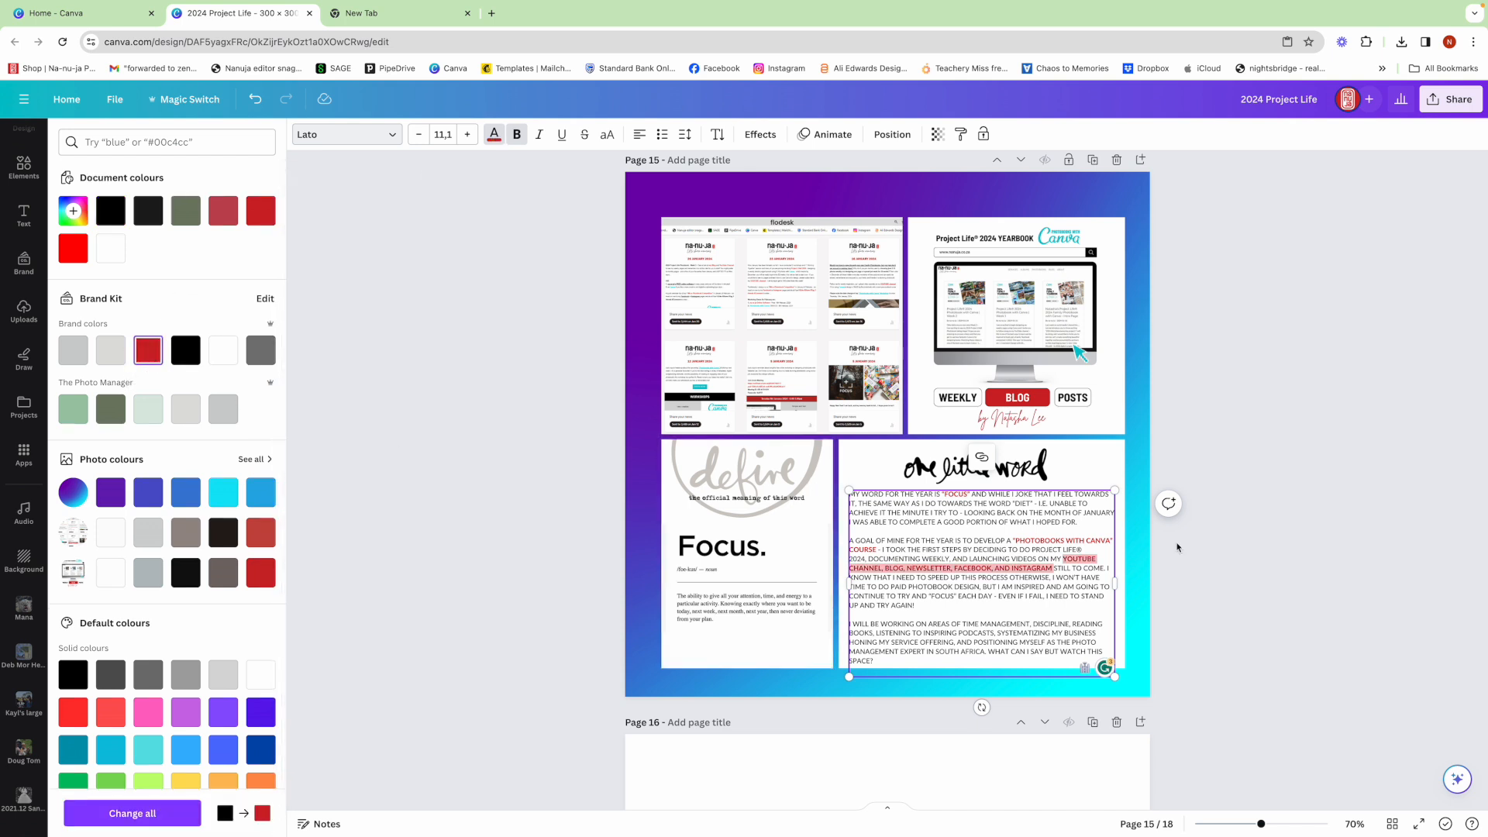
click(1225, 547)
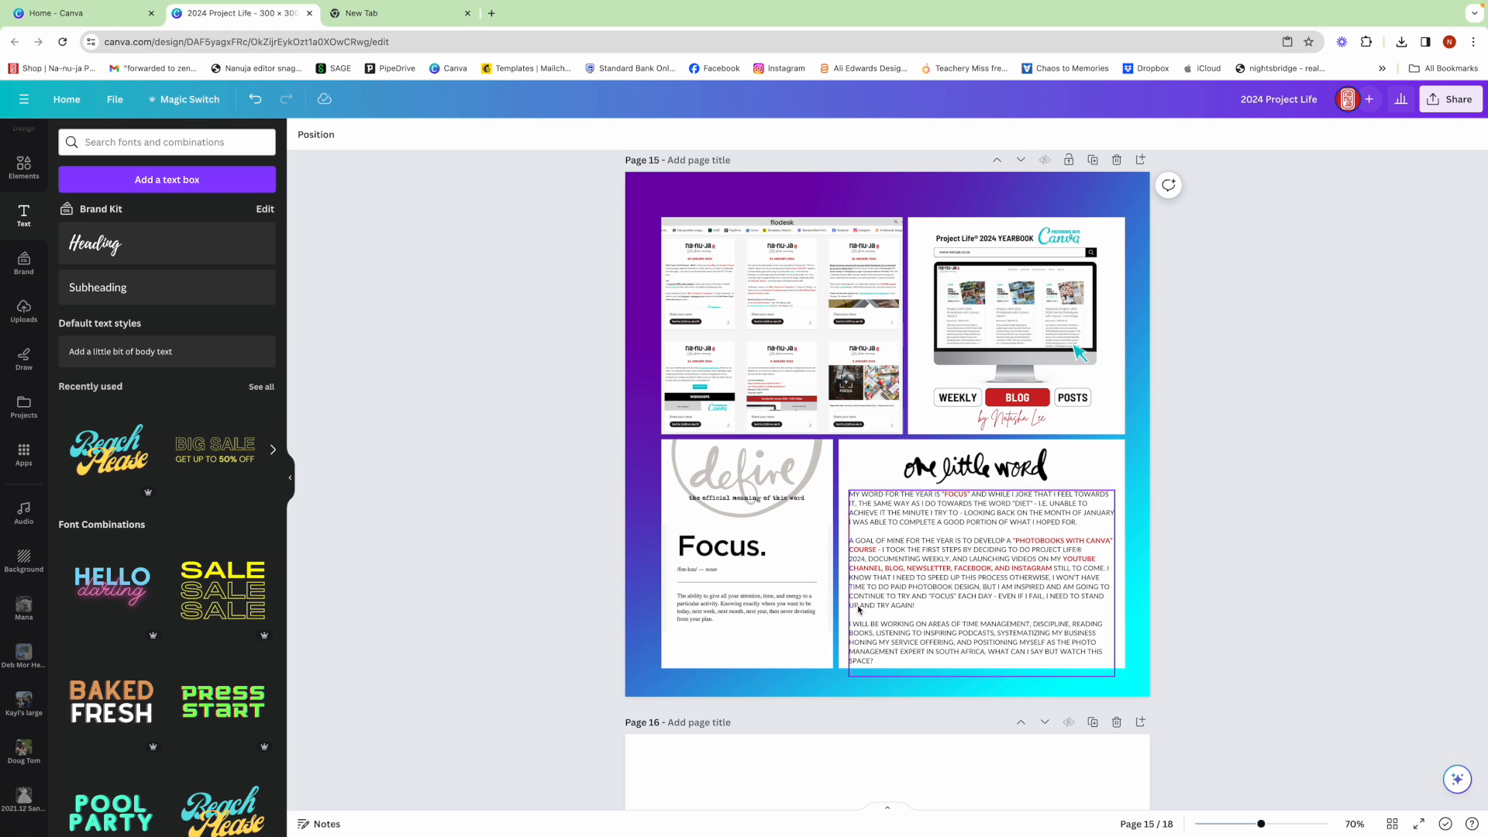
- Add a subheading text box and place it below the definition in the "Focus." panel
scroll(406, 442, up, 1)
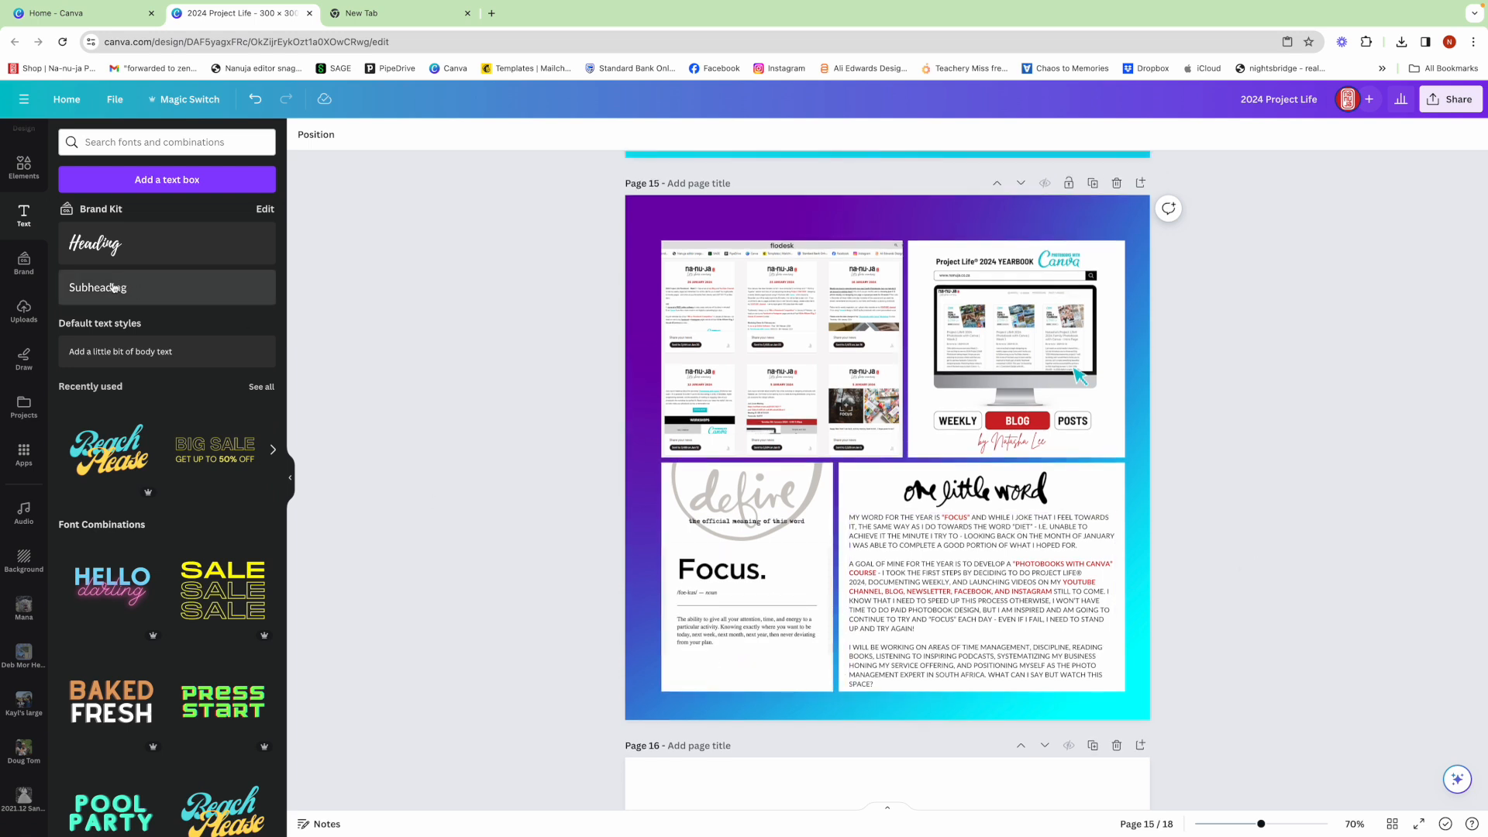
click(177, 294)
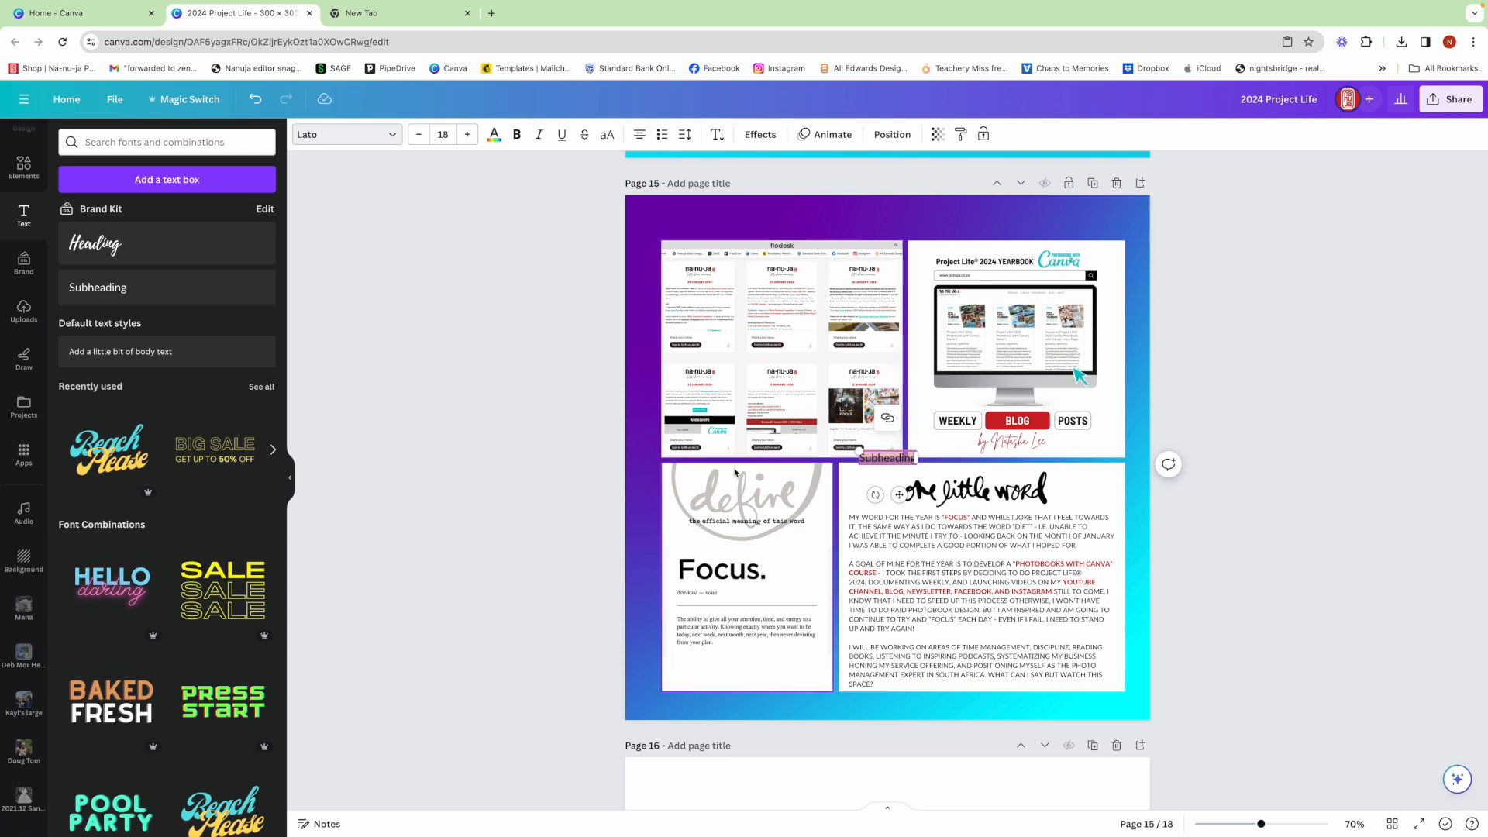
click(592, 455)
drag(878, 463, 705, 665)
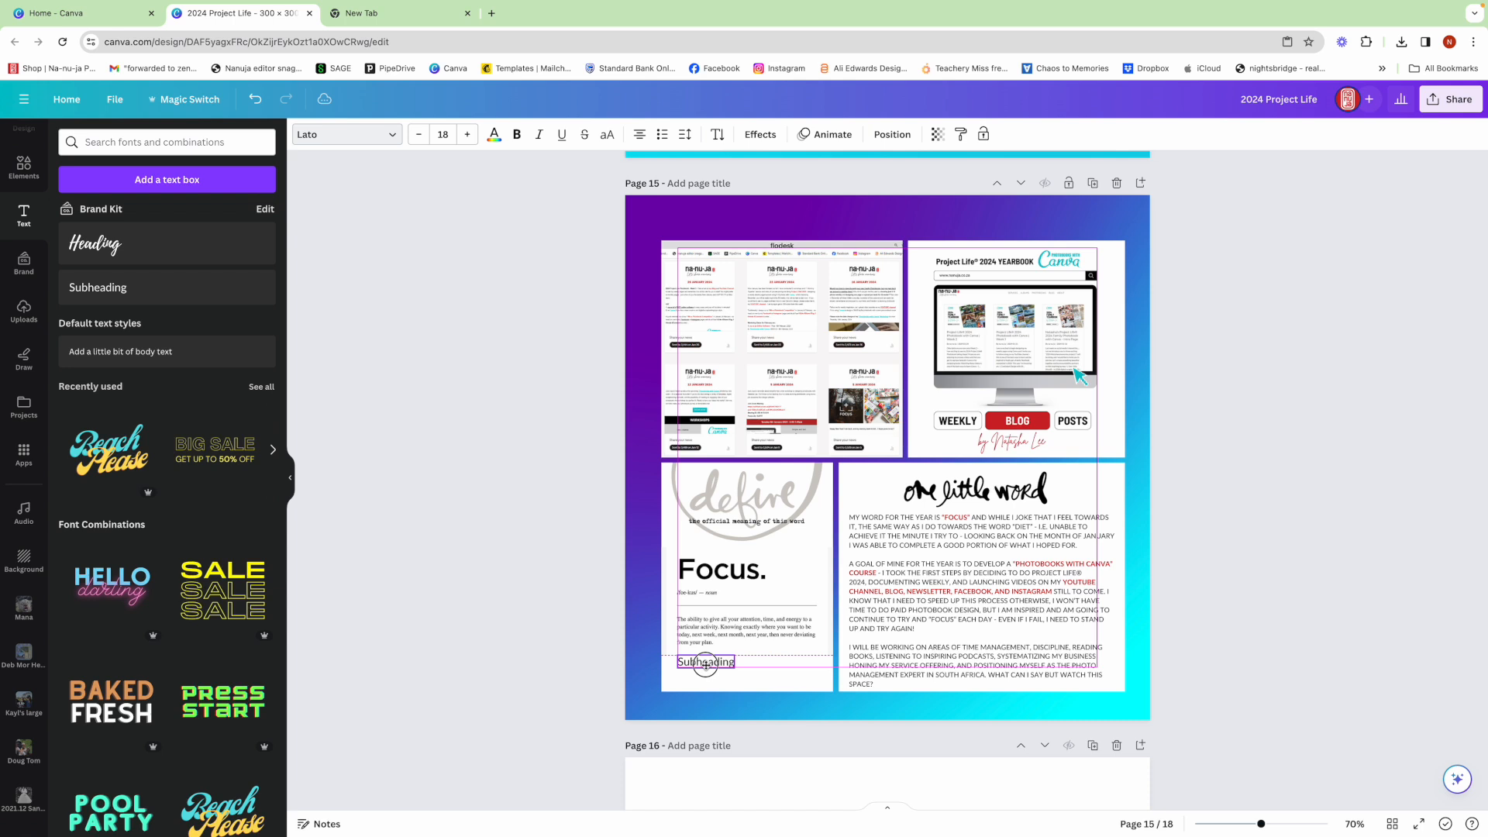
- Replace the placeholder subheading in the "Focus." panel with "Subscribers 80 1st views"
double_click(705, 662)
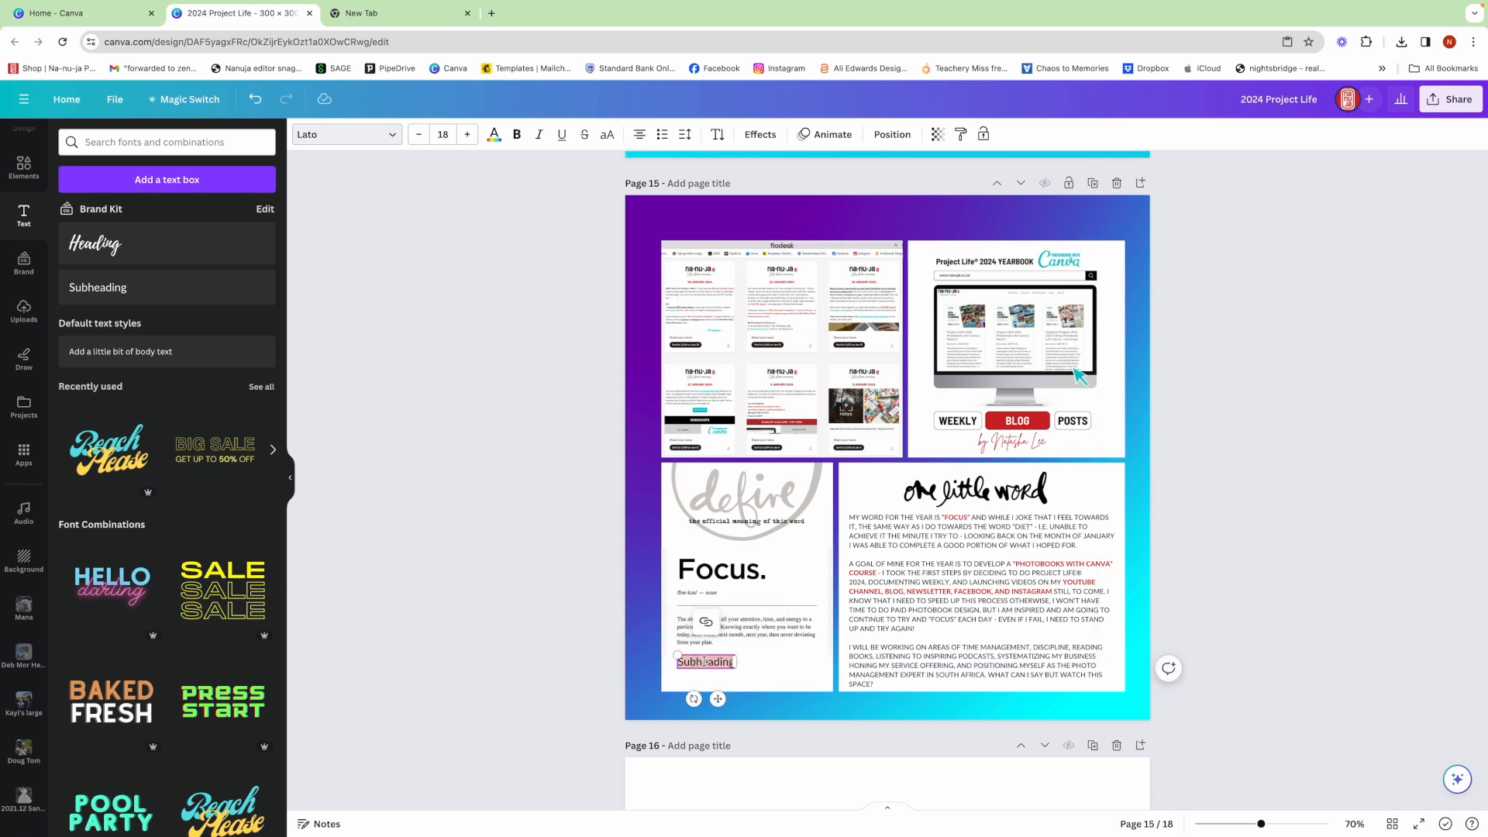
text(Subribe)
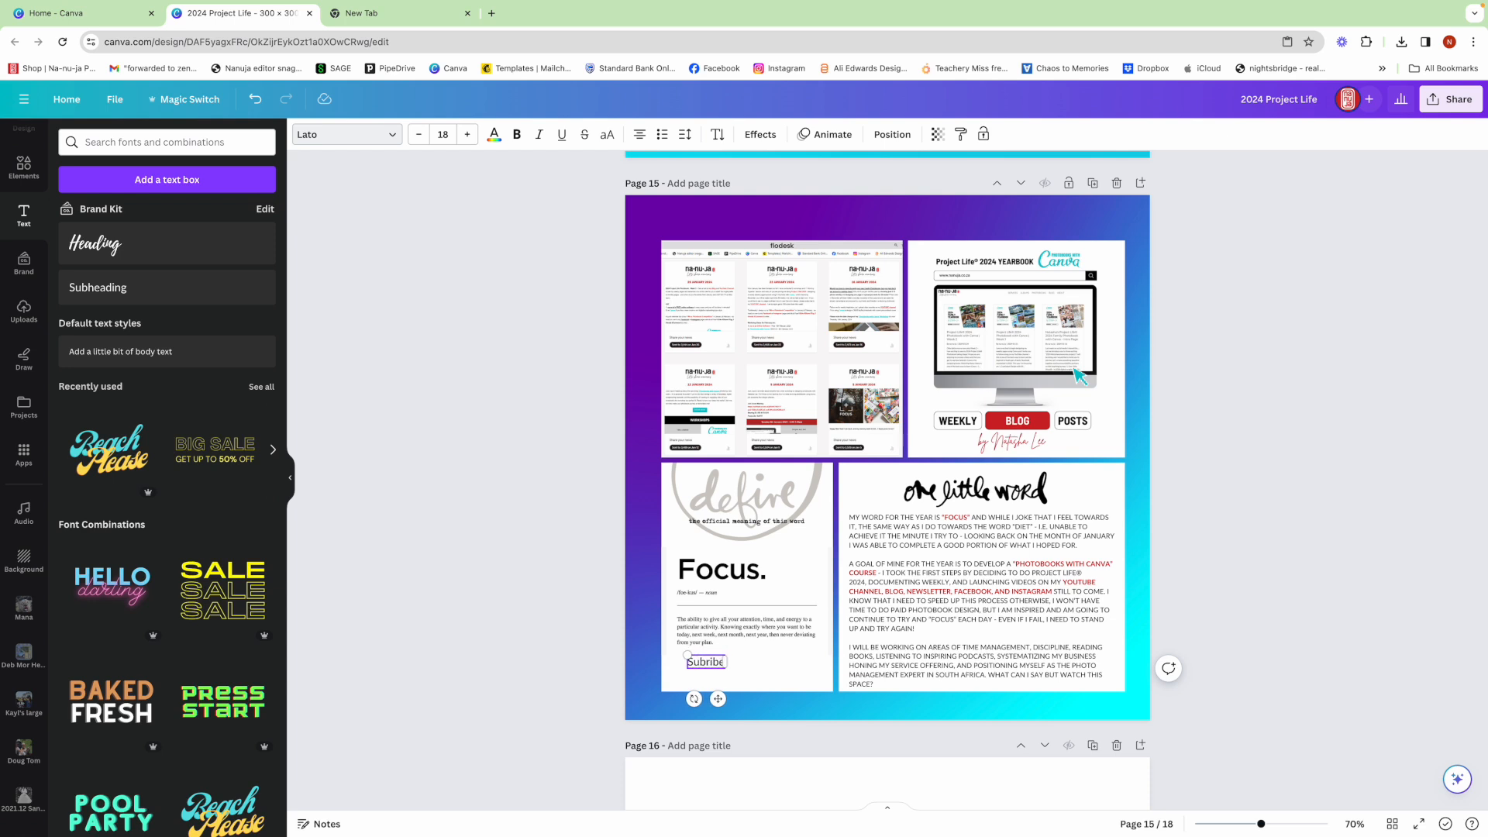
key(BackSpace)
key(BackSpace)
key(BackSpace)
text(scribers)
text( 8-0)
key(BackSpace)
key(BackSpace)
text(0 1st viws)
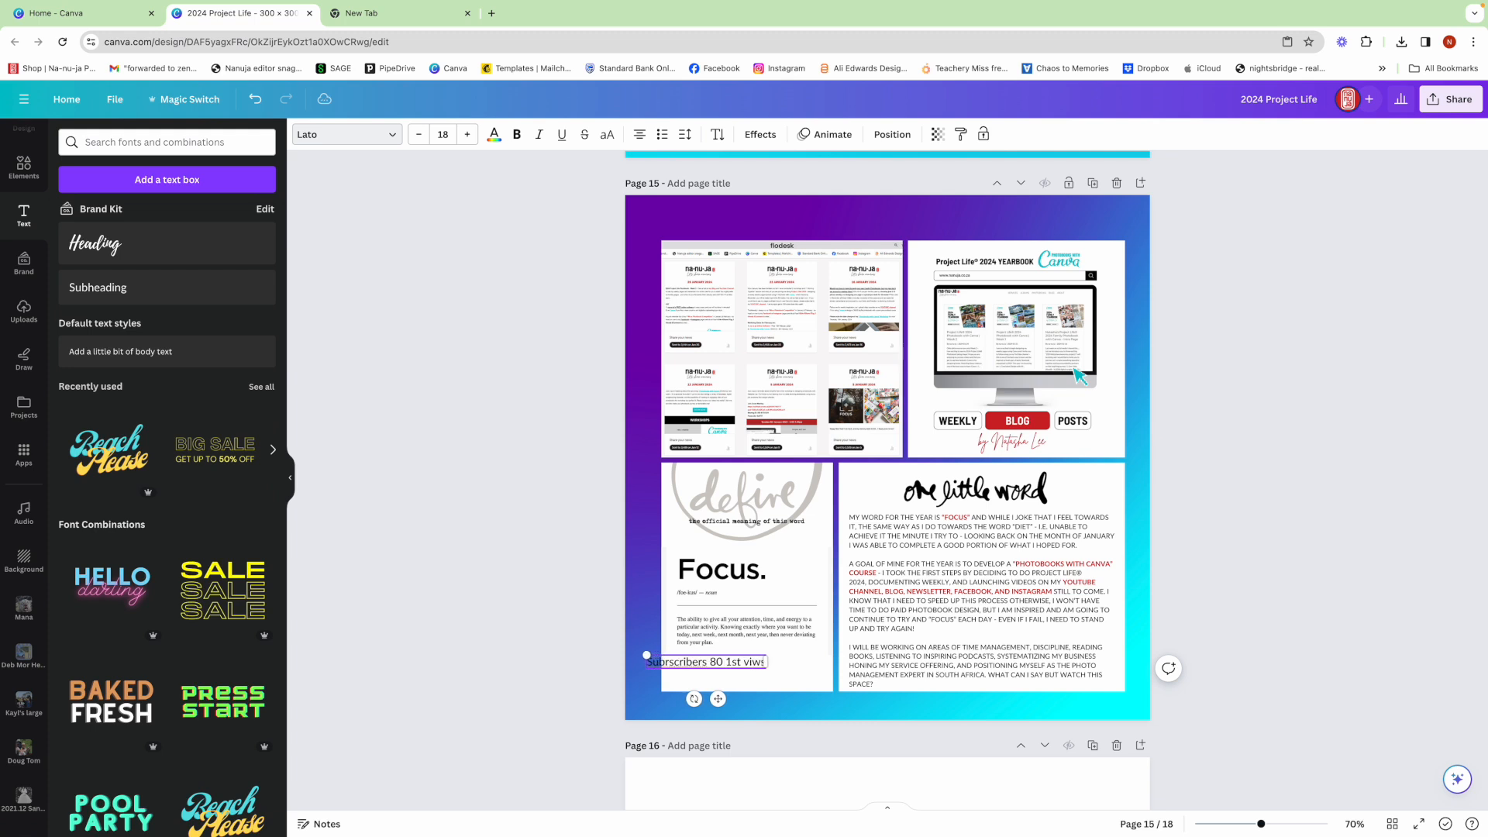
key(BackSpace)
key(BackSpace)
key(BackSpace)
text(iews)
- Replace "1st" in the subscriber line with "| 218" so it reads "Subscribers 80 | 218 views"
scroll(807, 403, up, 1)
scroll(807, 403, down, 1)
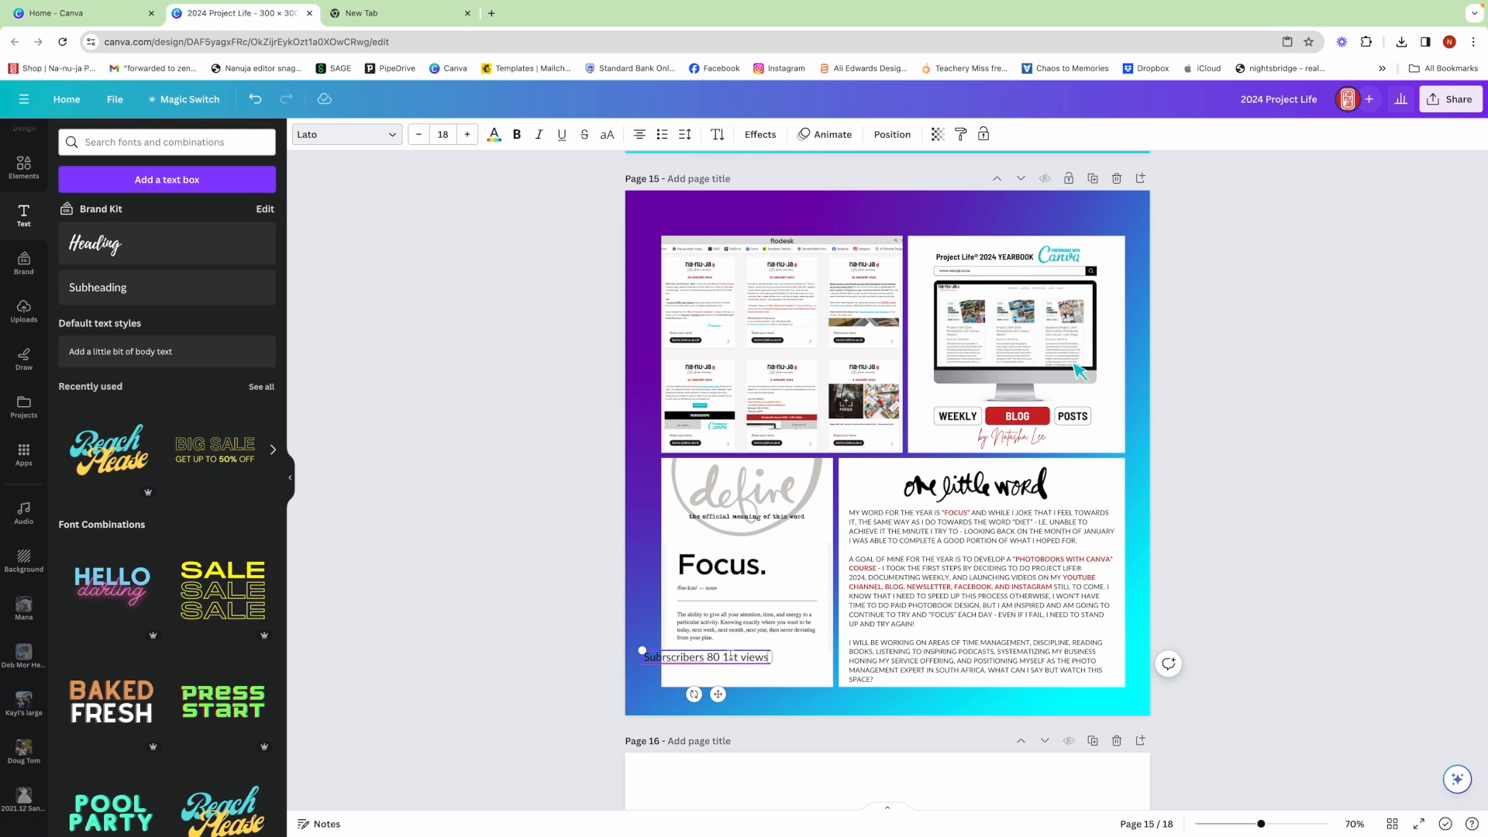
drag(729, 657, 726, 656)
text(218)
text(`\)
key(BackSpace)
key(BackSpace)
key(BackSpace)
text(|)
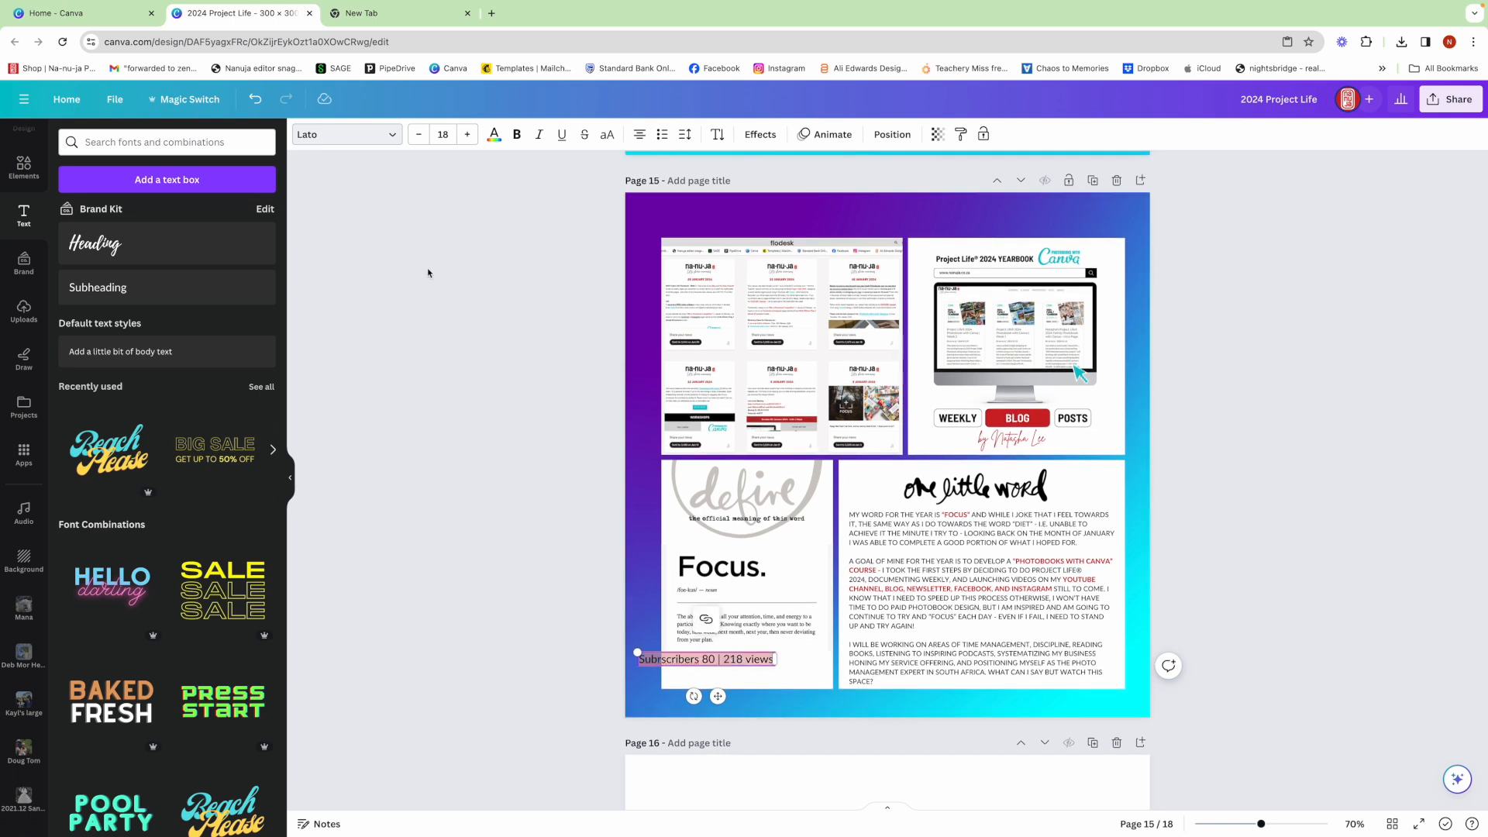
- Set the subscriber line in the CK Ali's Hand font and colour it the Brand Kit red
click(327, 138)
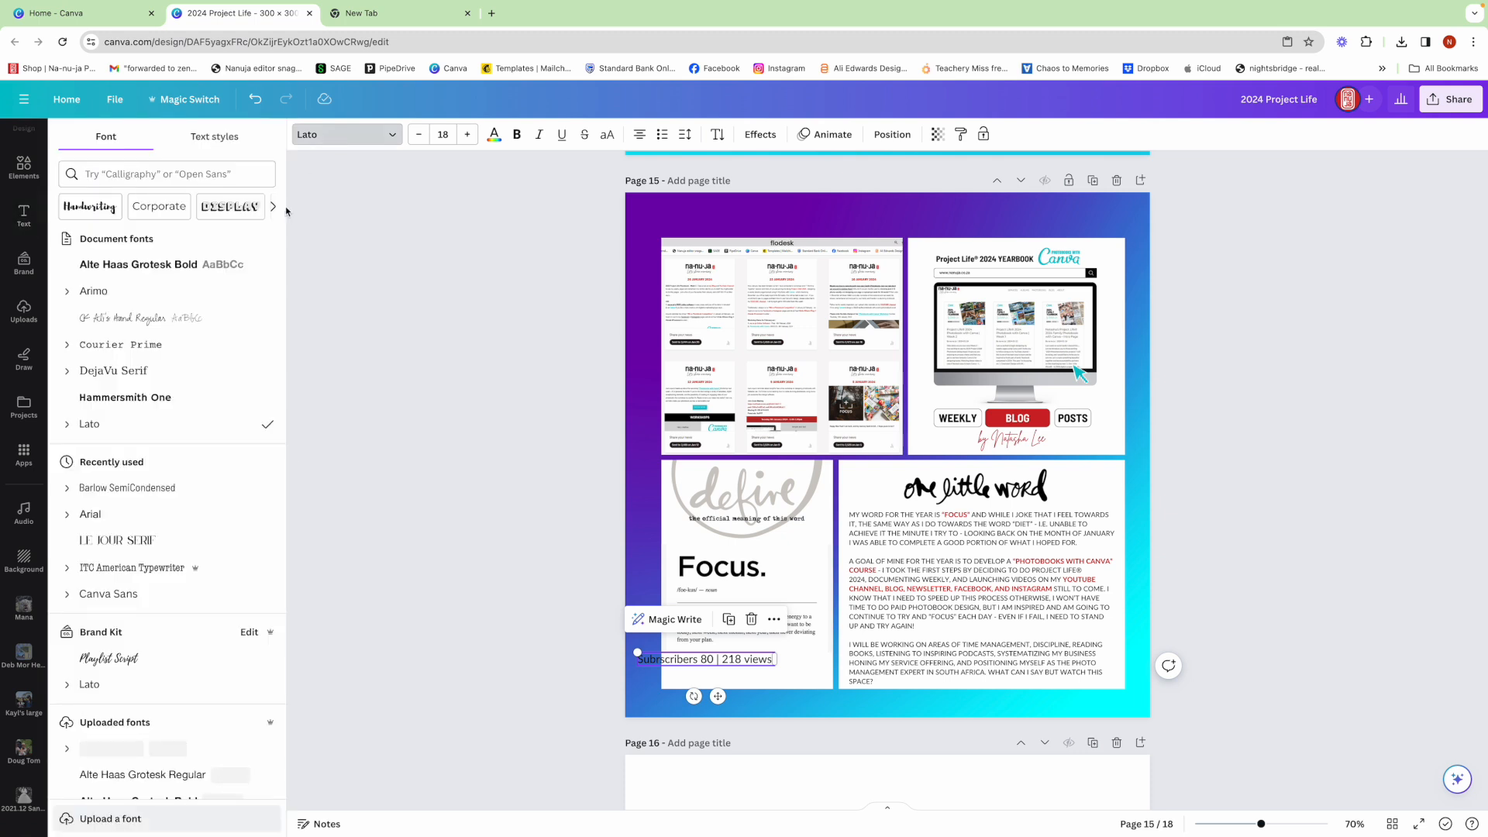
click(163, 319)
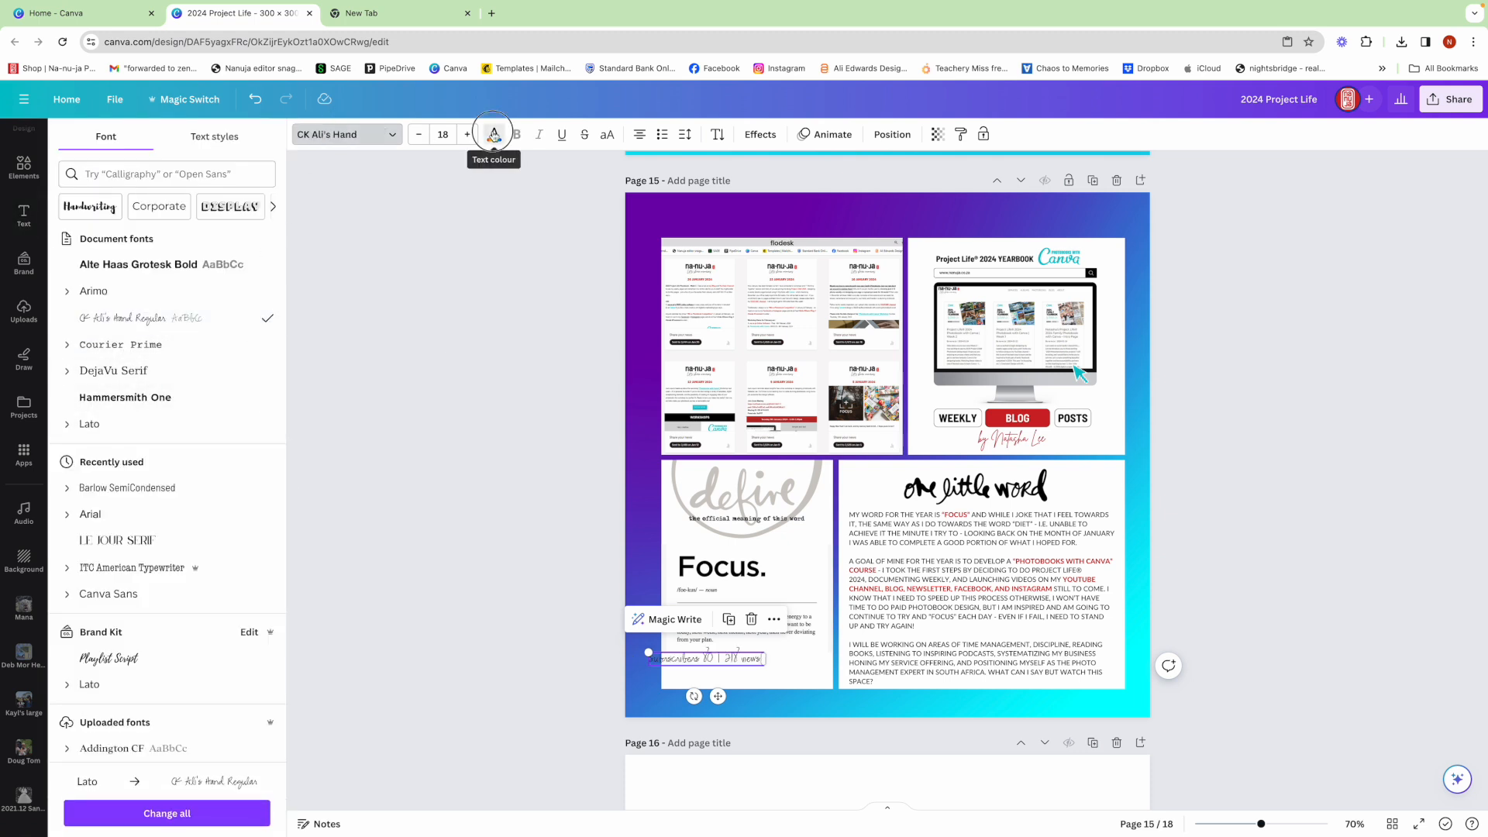
click(494, 134)
click(148, 354)
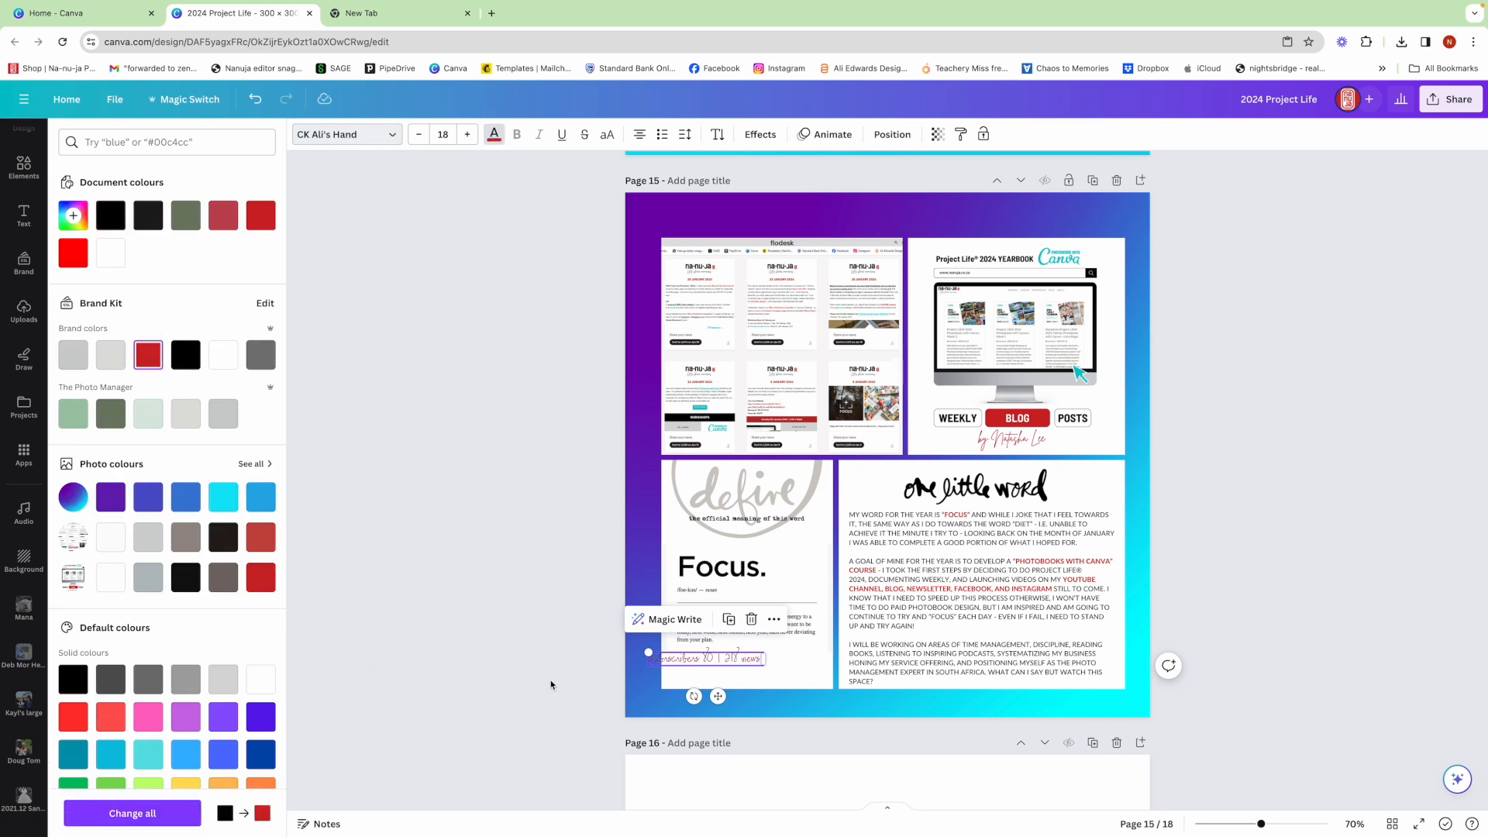
- Enlarge the subscriber line to about the width of the definition text and position it below the definition
click(761, 682)
drag(744, 659, 822, 682)
click(812, 699)
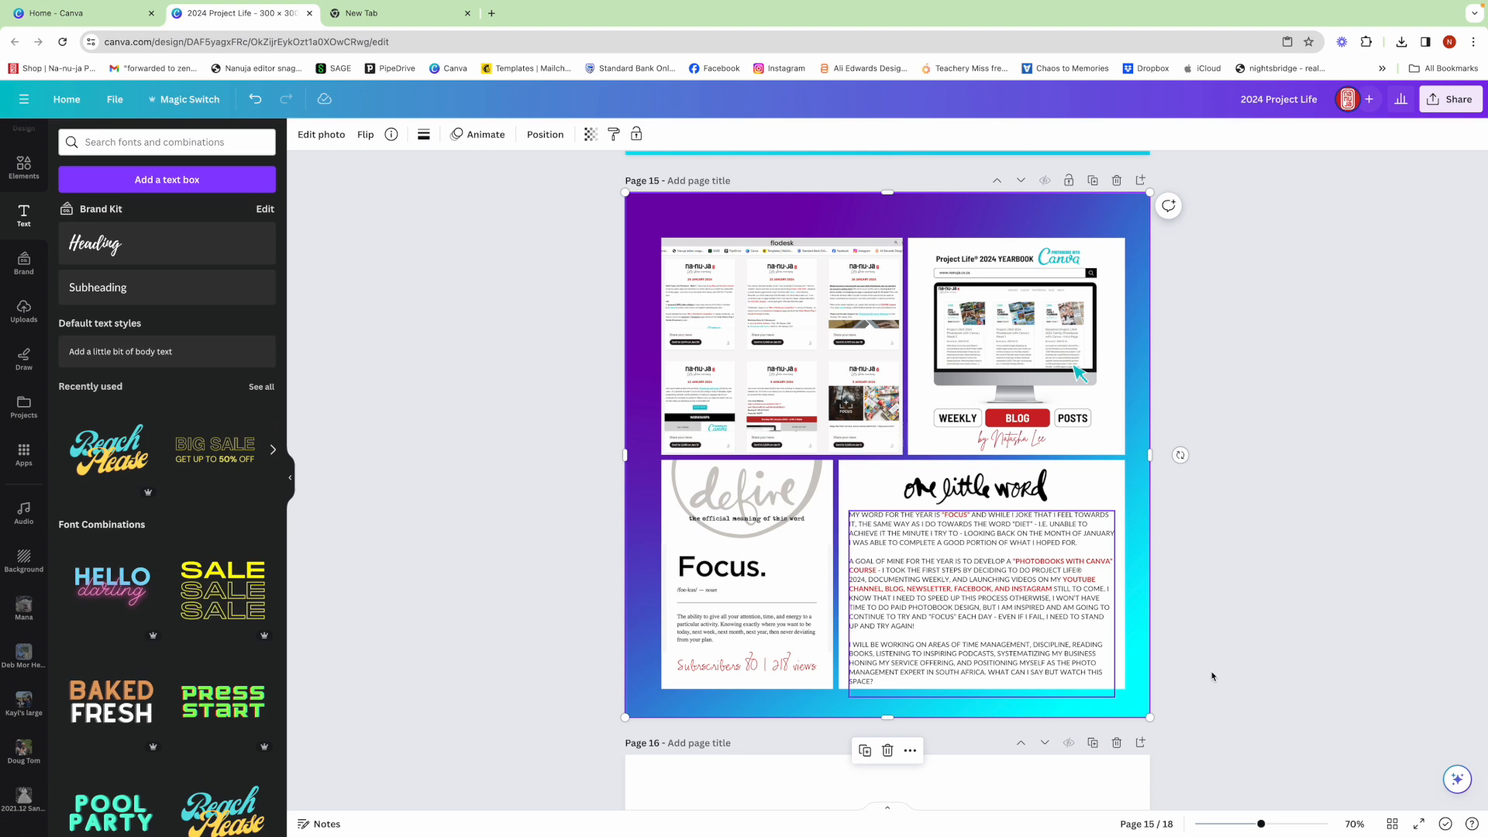